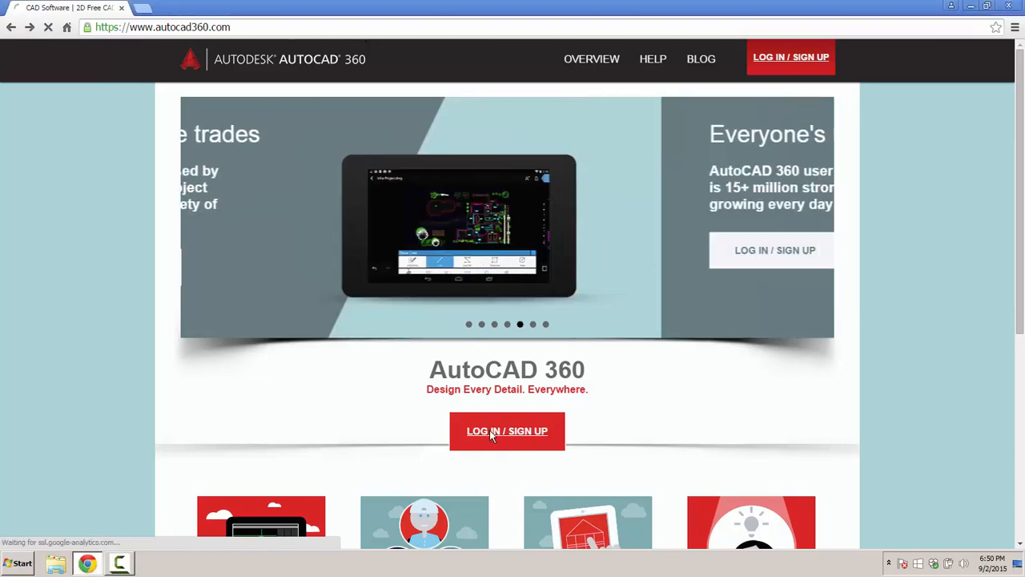
- Sign in to AutoCAD 360 with the account username and password
{"action": "left_click", "coordinate": [492, 434]}
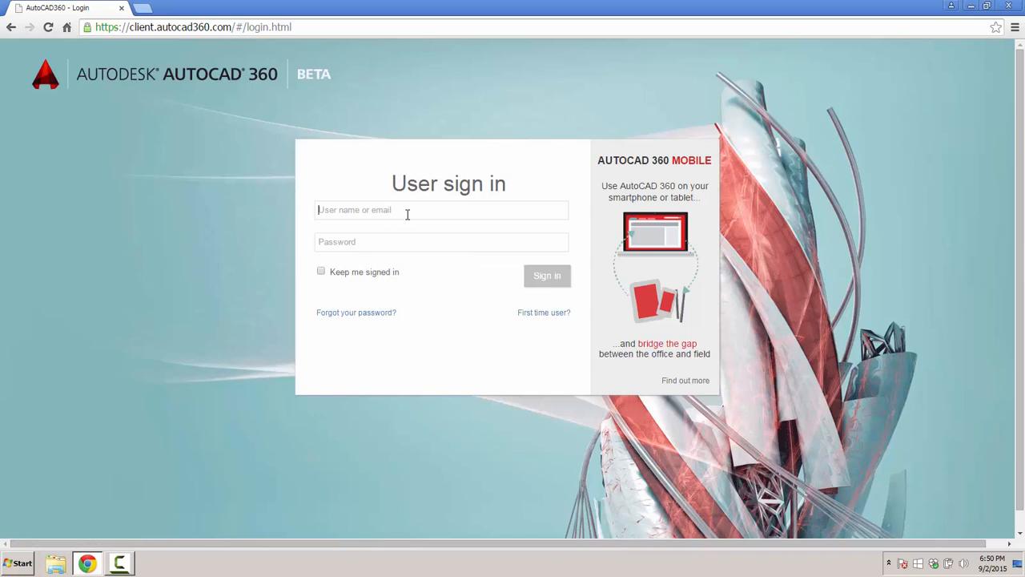
{"action": "left_click", "coordinate": [407, 210]}
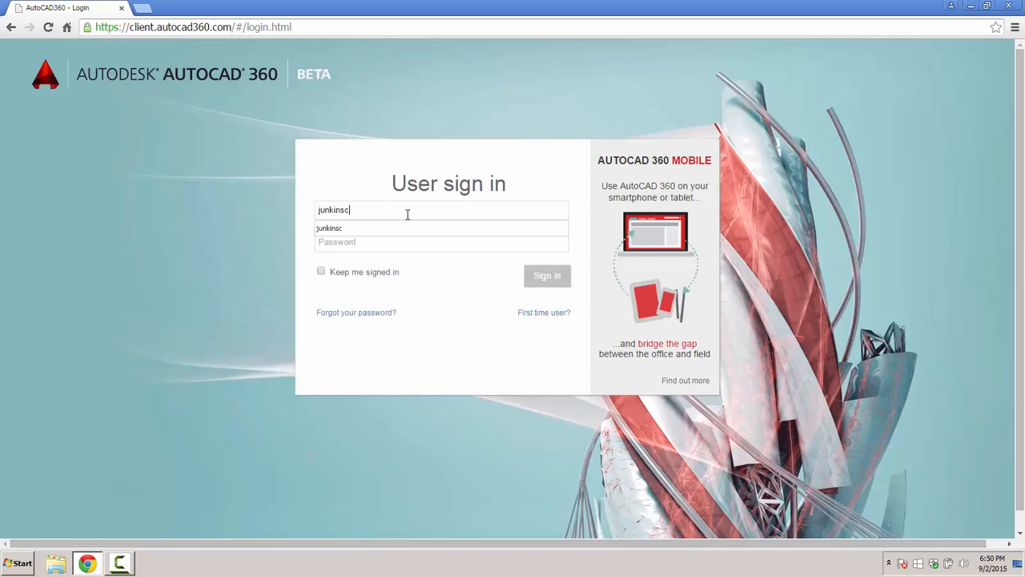
{"action": "right_click", "coordinate": [407, 214]}
{"action": "left_click", "coordinate": [381, 243]}
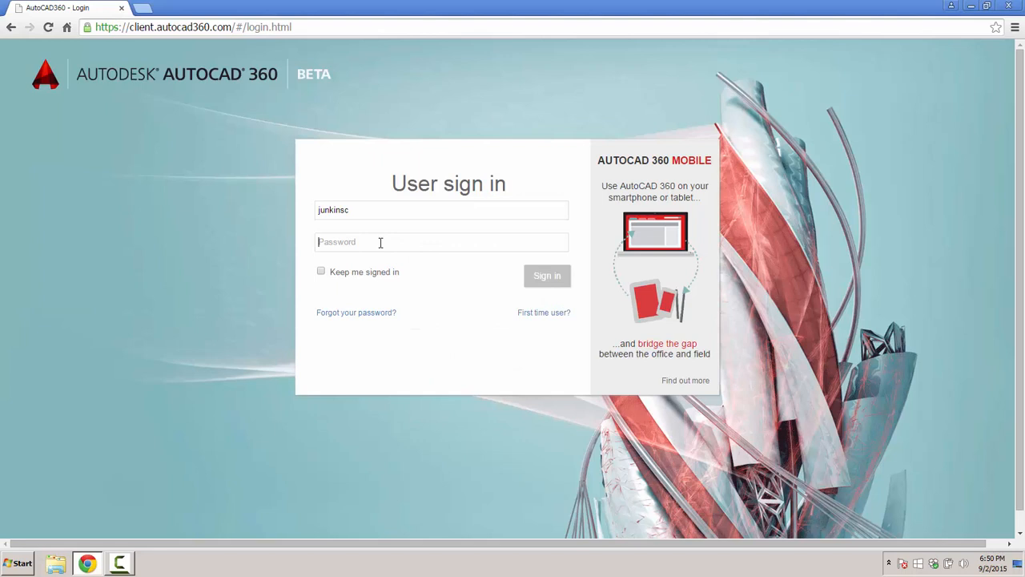
{"action": "type", "text": "****"}
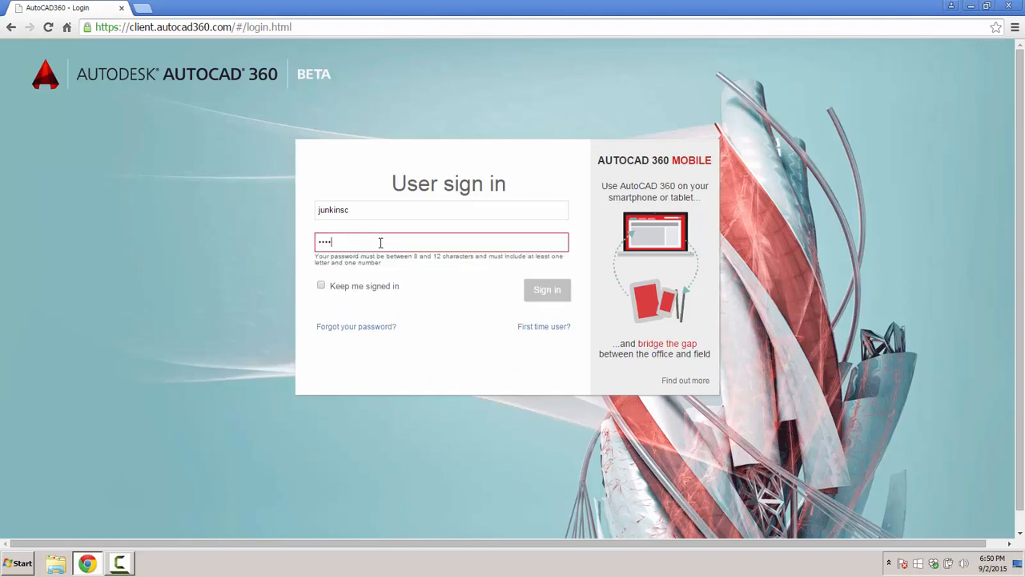
{"action": "type", "text": "**"}
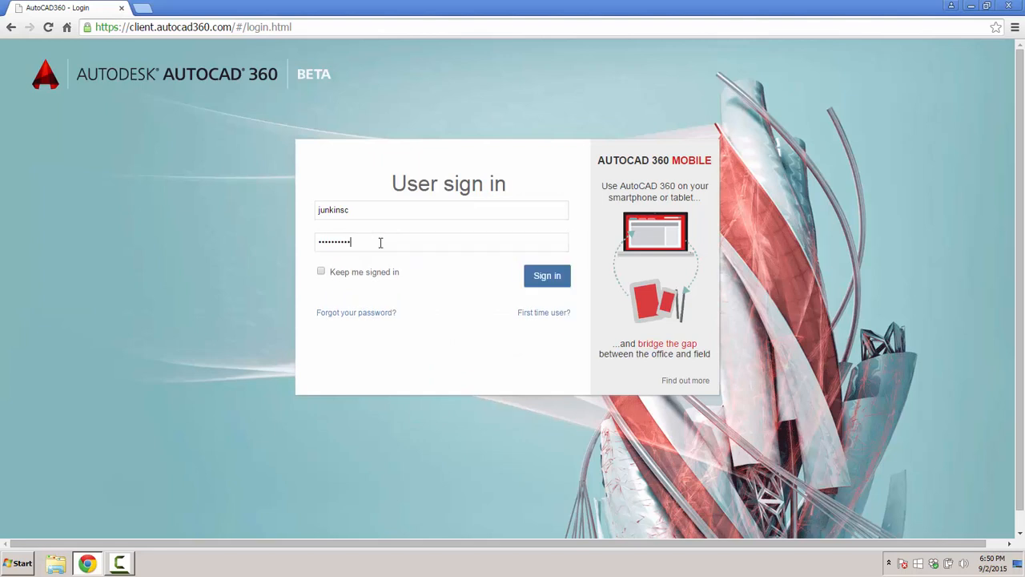
{"action": "key", "text": "Return"}
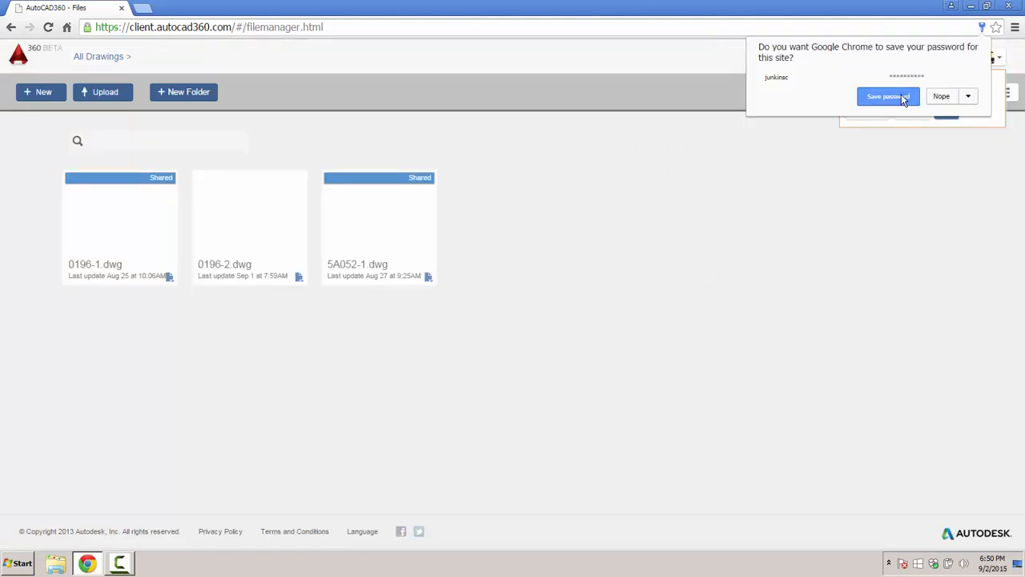
- Dismiss the password and survey popups and create a new drawing named 'beta drawing'
{"action": "left_click", "coordinate": [903, 97]}
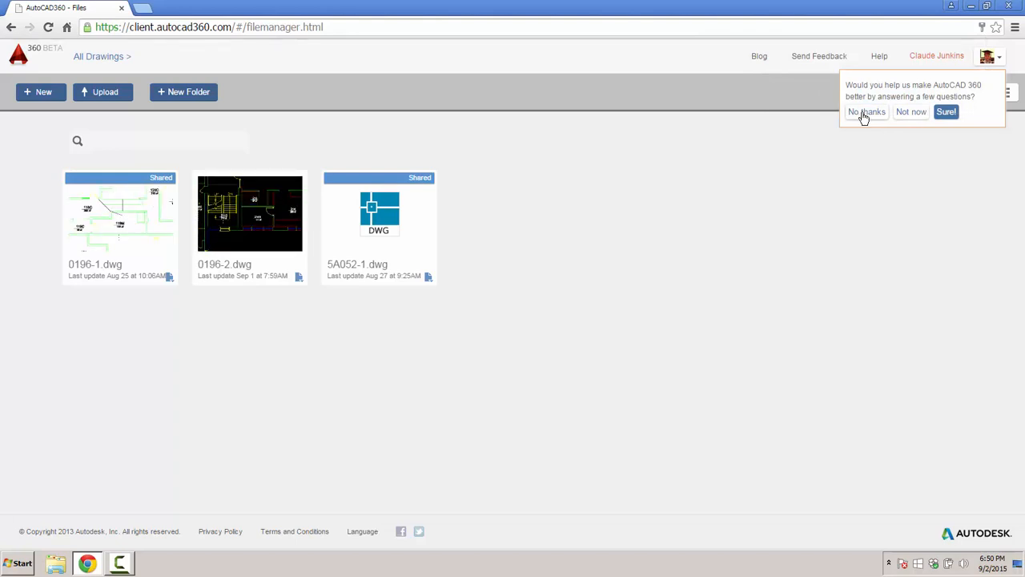
{"action": "left_click", "coordinate": [908, 117]}
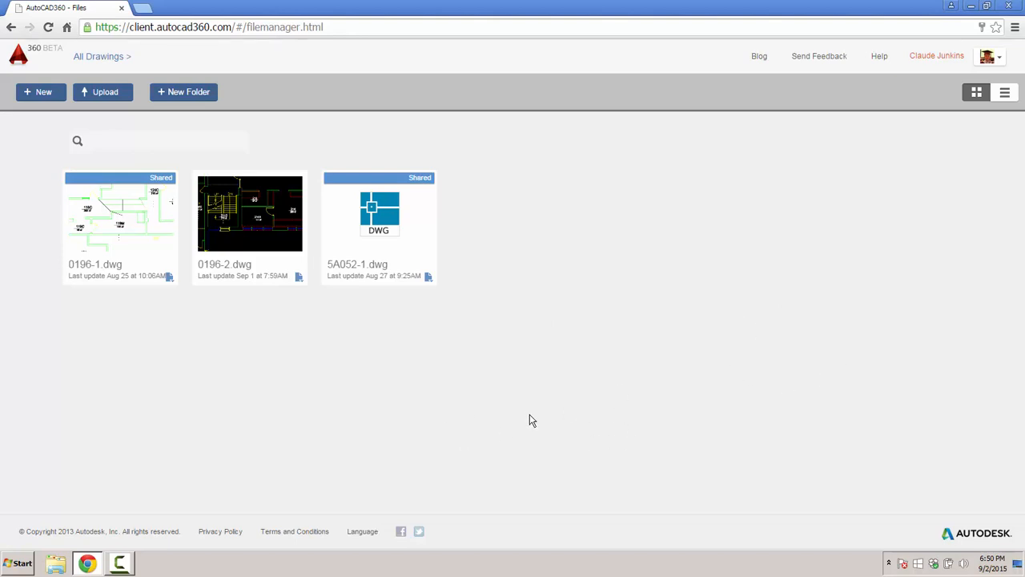
{"action": "left_click", "coordinate": [47, 93]}
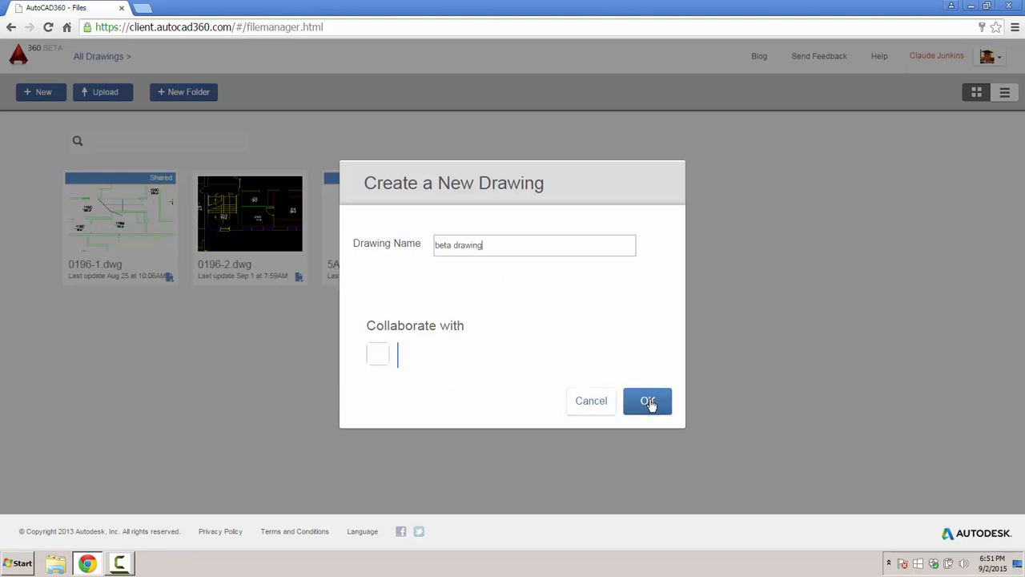
{"action": "left_click", "coordinate": [648, 402]}
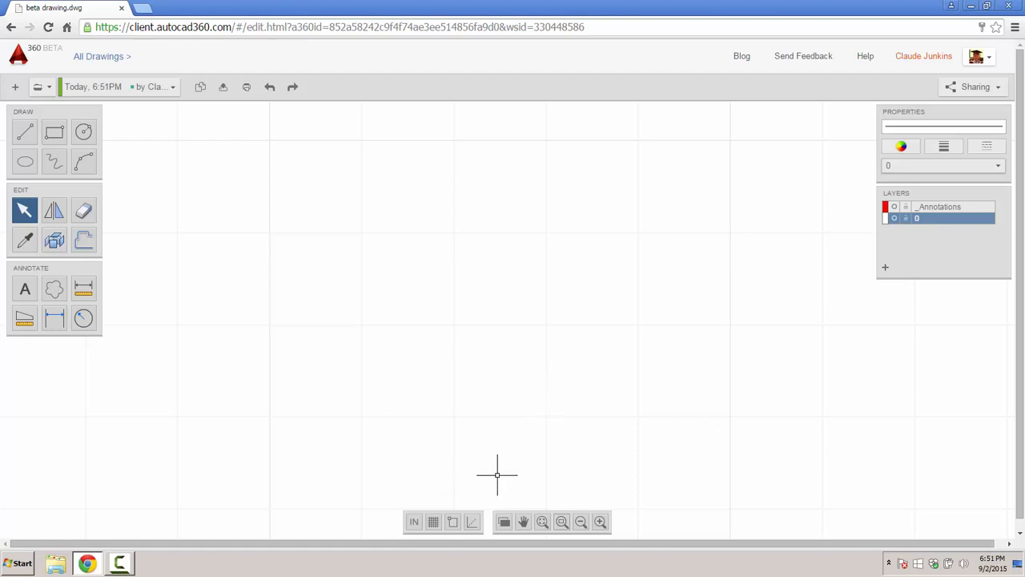
- Set the grid spacing to 0.5 ft with 1 subdivision in the grid settings
{"action": "left_click", "coordinate": [433, 522]}
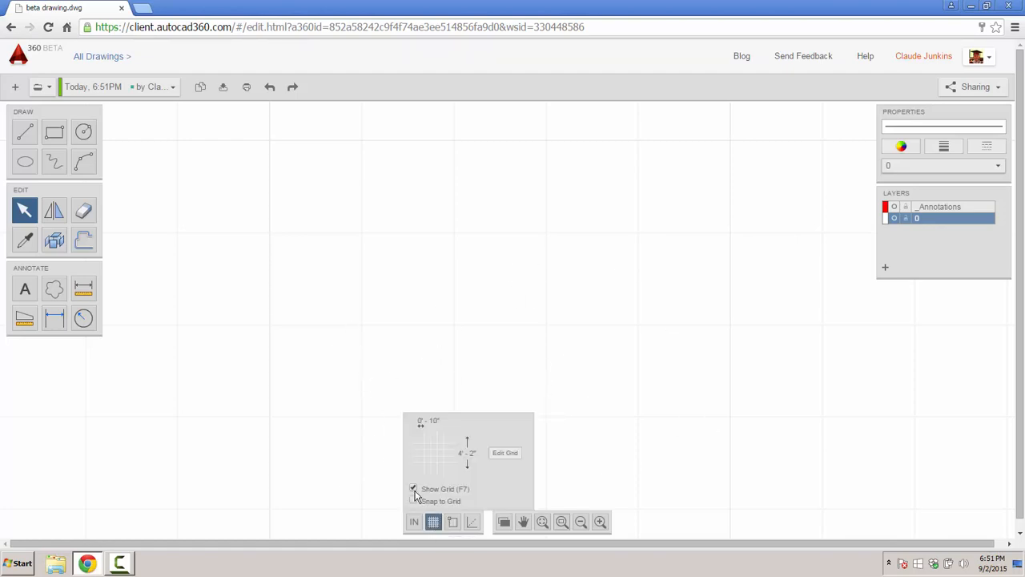
{"action": "left_click", "coordinate": [414, 489]}
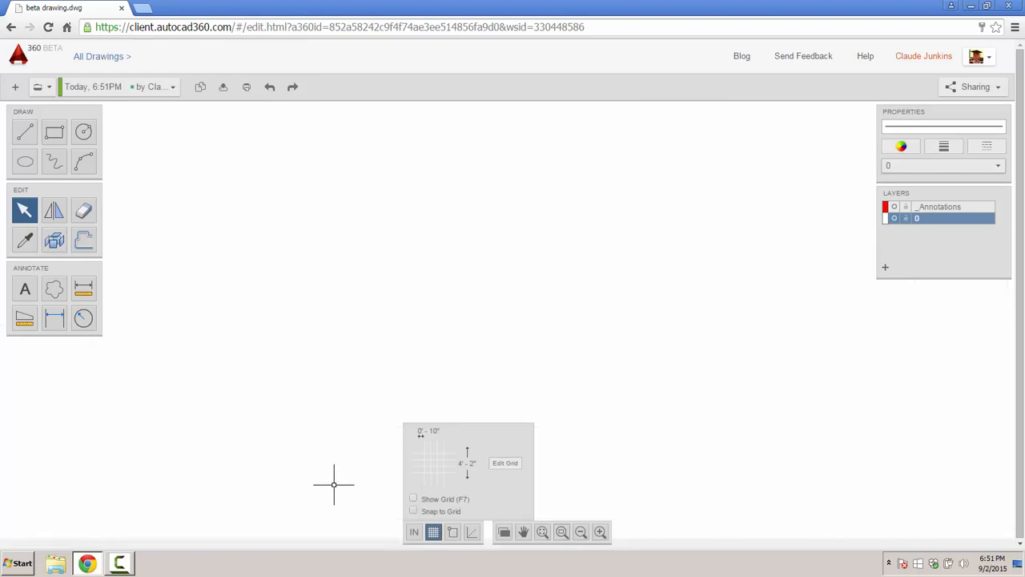
{"action": "left_click", "coordinate": [414, 498]}
{"action": "left_click", "coordinate": [507, 464]}
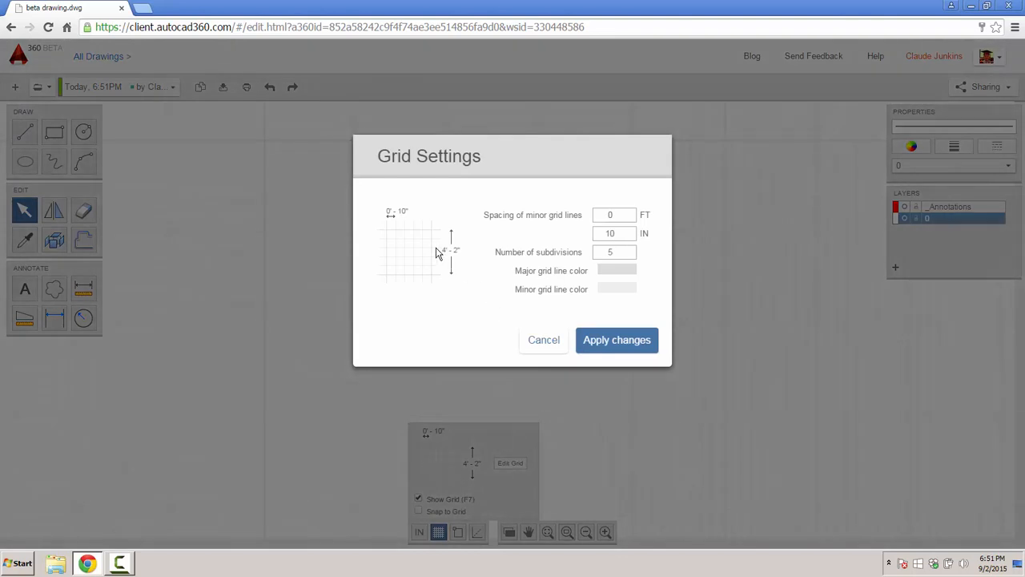
{"action": "double_click", "coordinate": [614, 215]}
{"action": "type", "text": "2"}
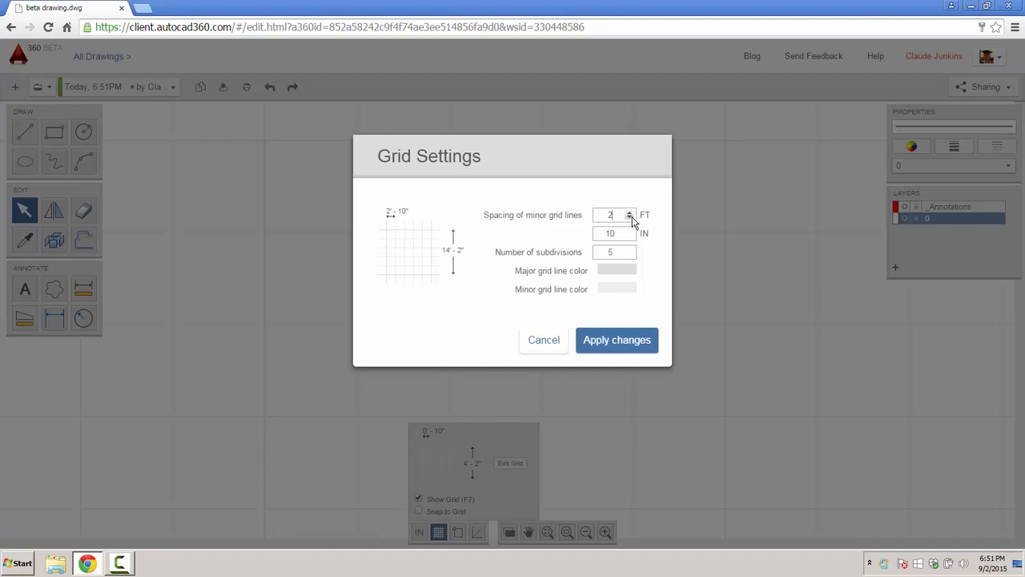
{"action": "left_click_drag", "start_coordinate": [620, 215], "coordinate": [598, 213]}
{"action": "type", "text": "0.5"}
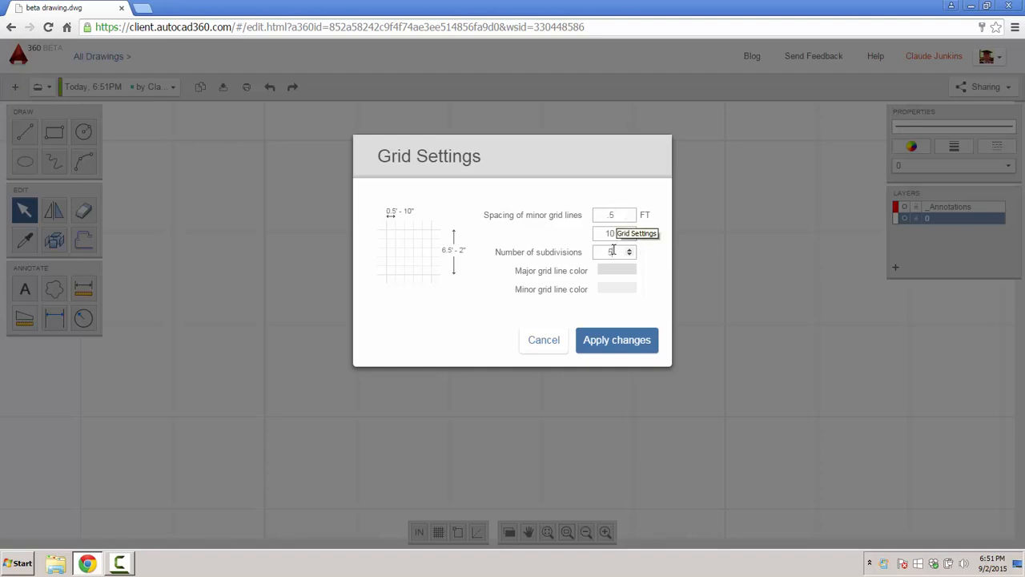
{"action": "left_click_drag", "start_coordinate": [610, 251], "coordinate": [589, 255]}
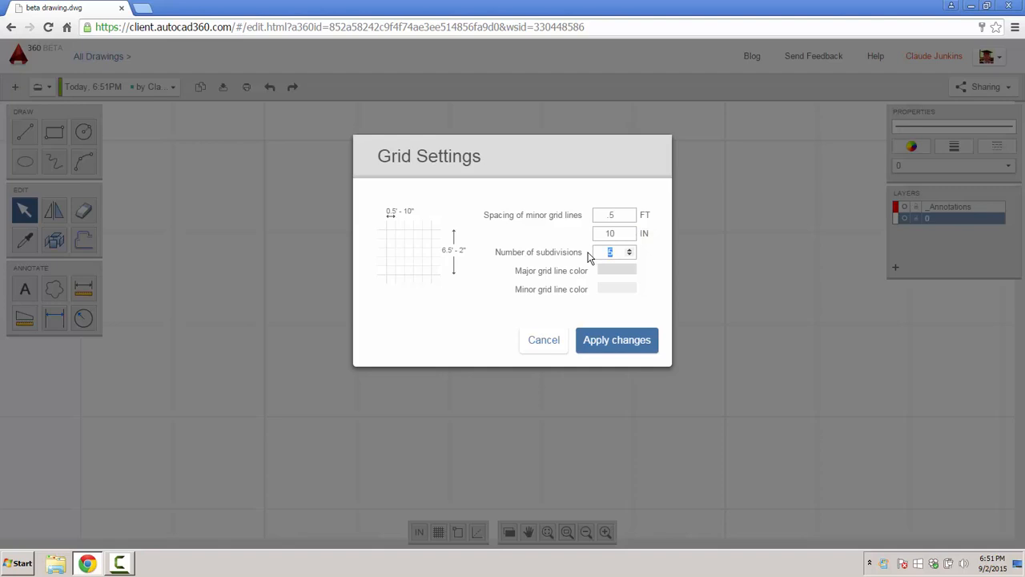
{"action": "type", "text": "1"}
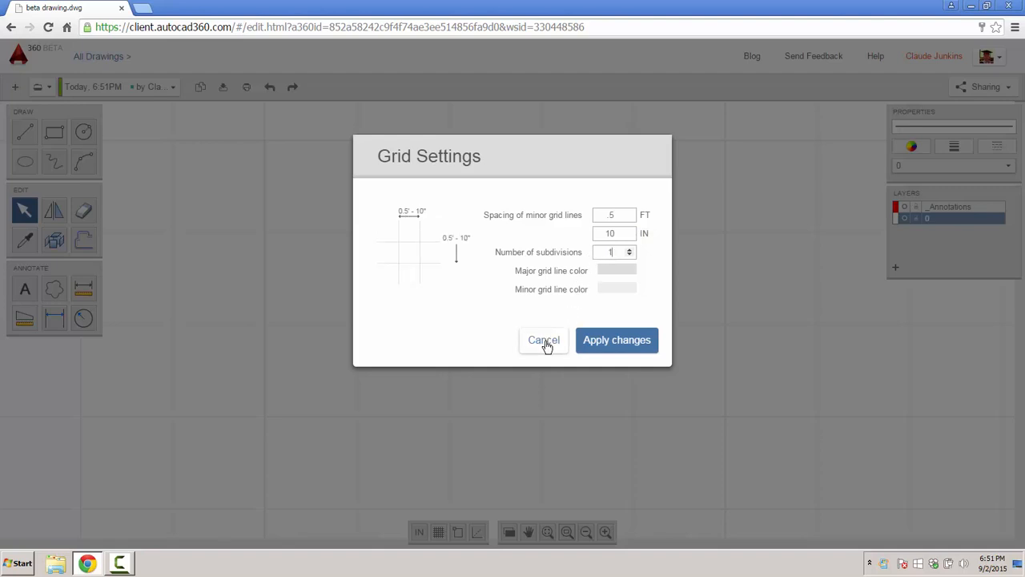
{"action": "left_click_drag", "start_coordinate": [615, 233], "coordinate": [596, 234]}
{"action": "left_click", "coordinate": [539, 347]}
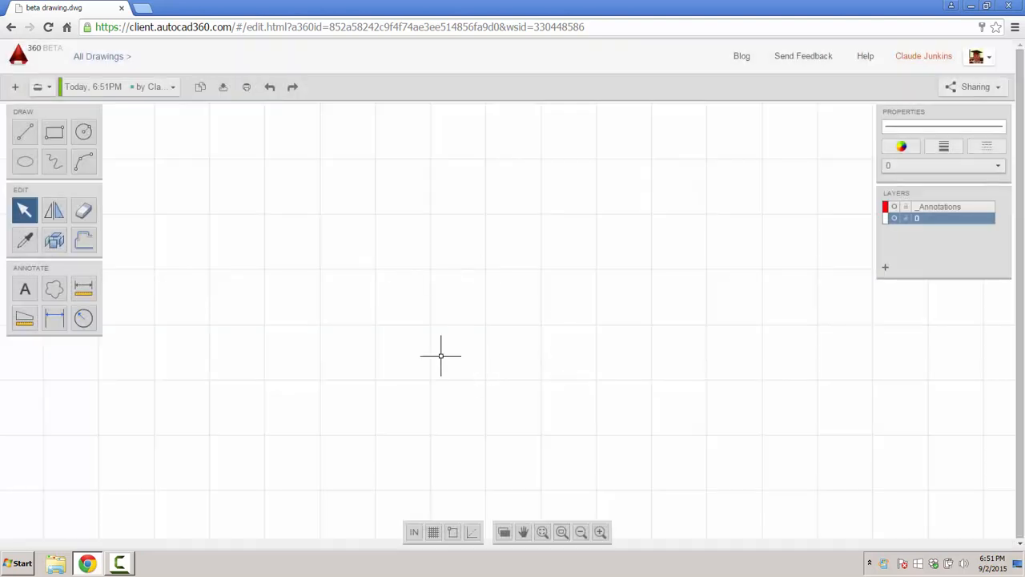
- Hide the grid and switch the canvas to the black Classic display style
{"action": "mouse_move", "coordinate": [432, 532]}
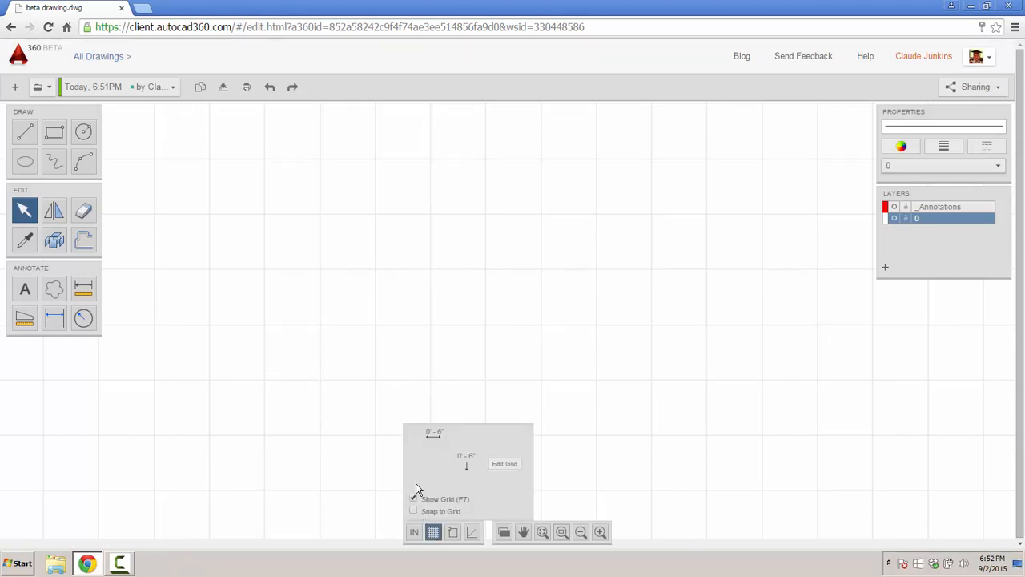
{"action": "left_click", "coordinate": [413, 498]}
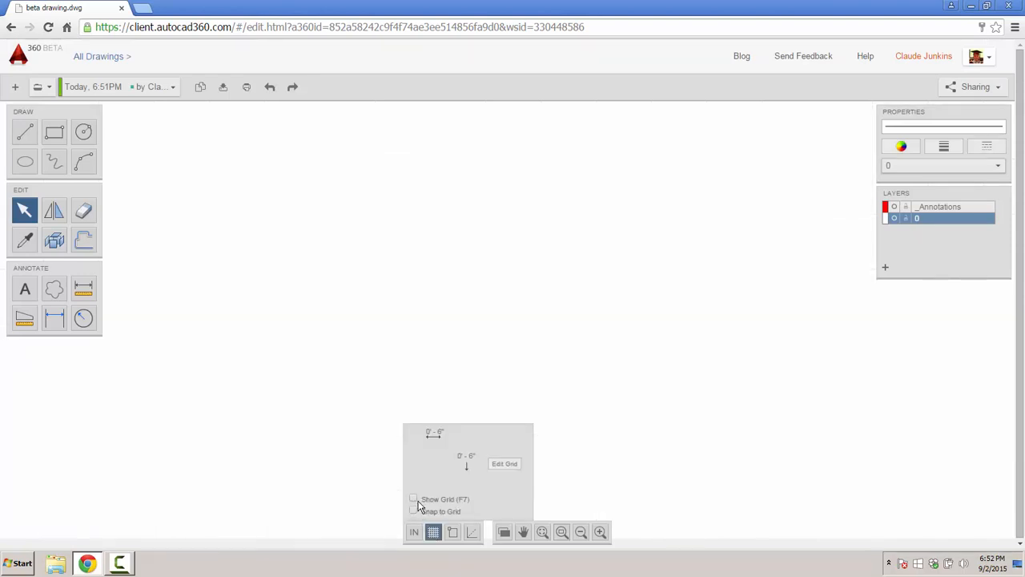
{"action": "mouse_move", "coordinate": [504, 532]}
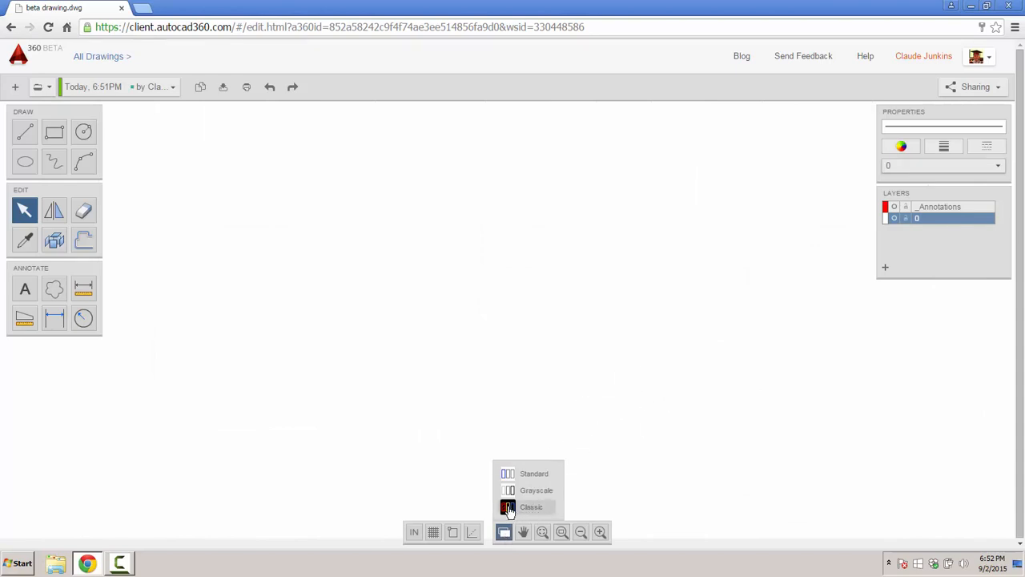
{"action": "left_click", "coordinate": [508, 508]}
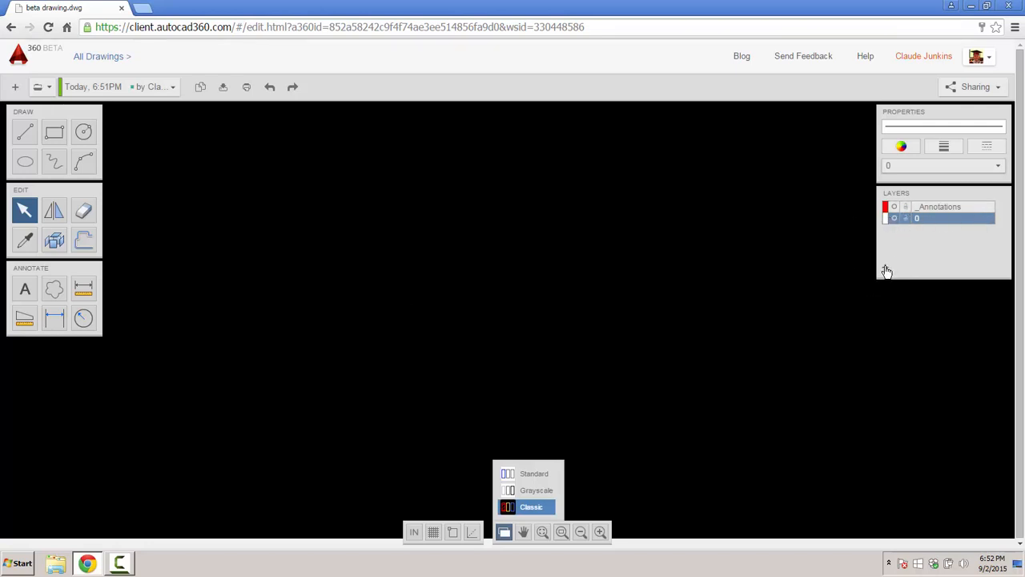
- Set new lines to 0.05 mm lineweight, SOLID linetype and red colour
{"action": "left_click", "coordinate": [946, 149]}
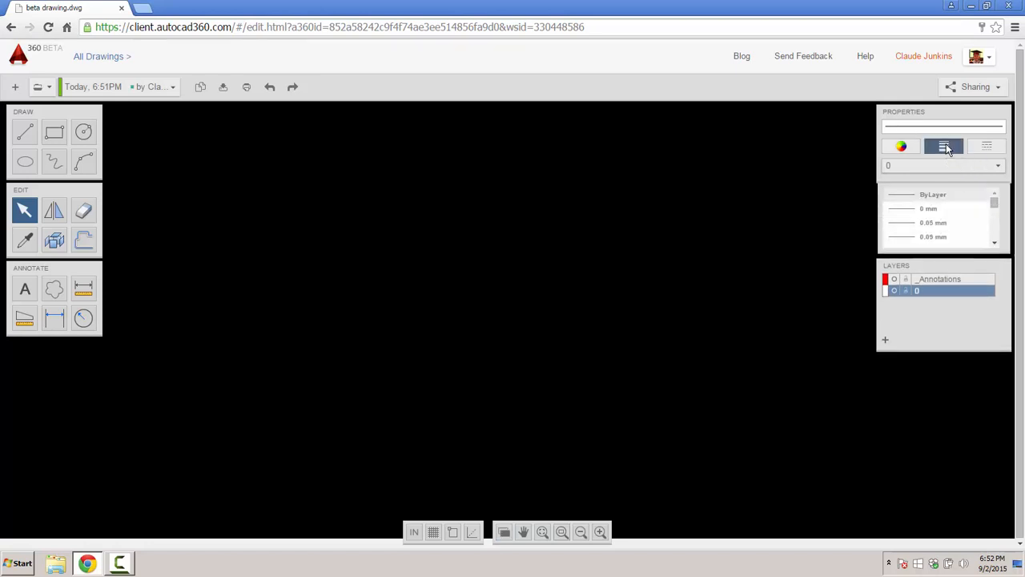
{"action": "mouse_move", "coordinate": [993, 203]}
{"action": "left_mouse_down"}
{"action": "mouse_move", "coordinate": [993, 236]}
{"action": "mouse_move", "coordinate": [992, 207]}
{"action": "left_mouse_up"}
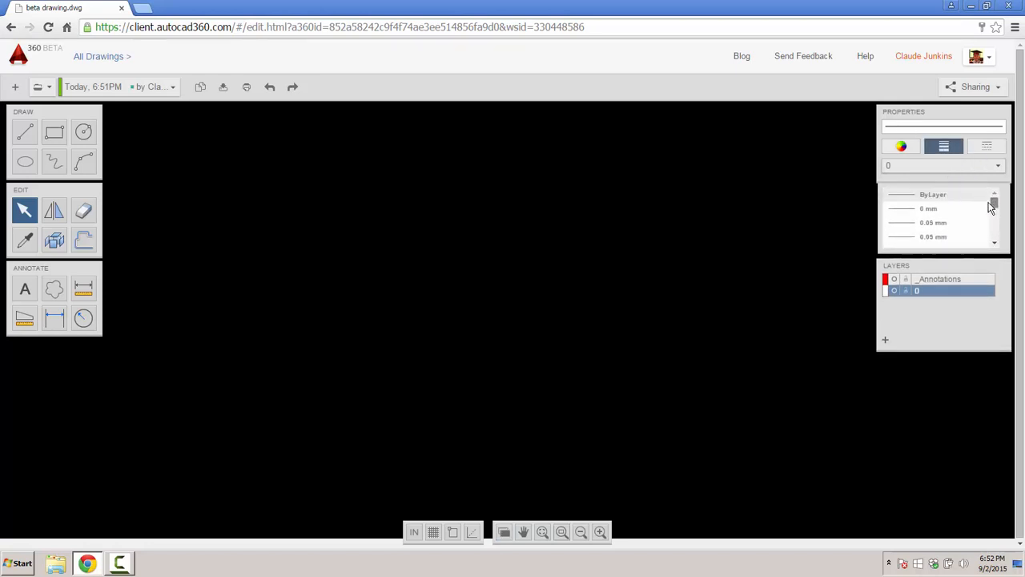
{"action": "left_click", "coordinate": [906, 227]}
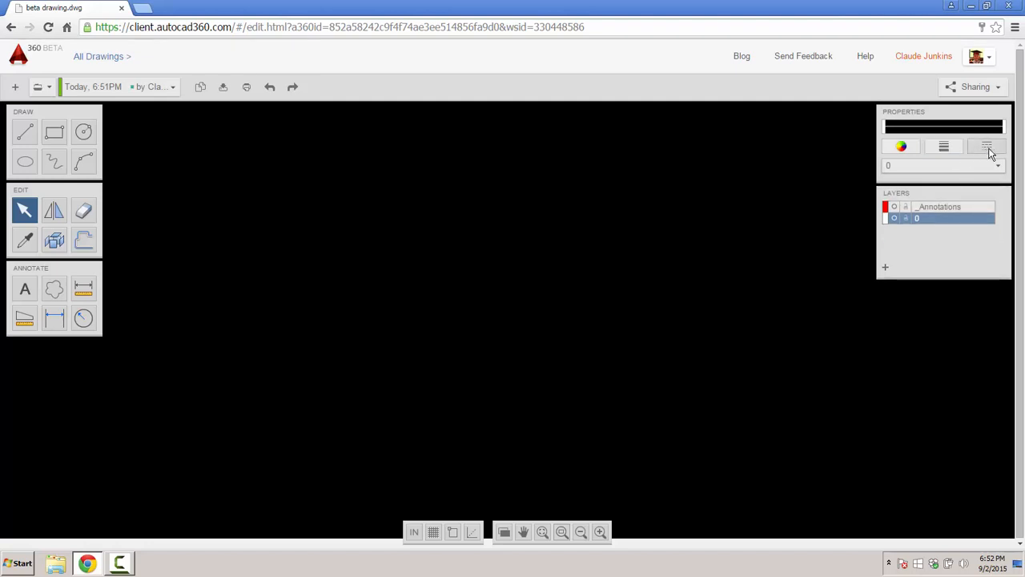
{"action": "left_click", "coordinate": [991, 152]}
{"action": "mouse_move", "coordinate": [997, 205]}
{"action": "left_mouse_down"}
{"action": "mouse_move", "coordinate": [997, 232]}
{"action": "mouse_move", "coordinate": [993, 196]}
{"action": "left_mouse_up"}
{"action": "left_click", "coordinate": [921, 194]}
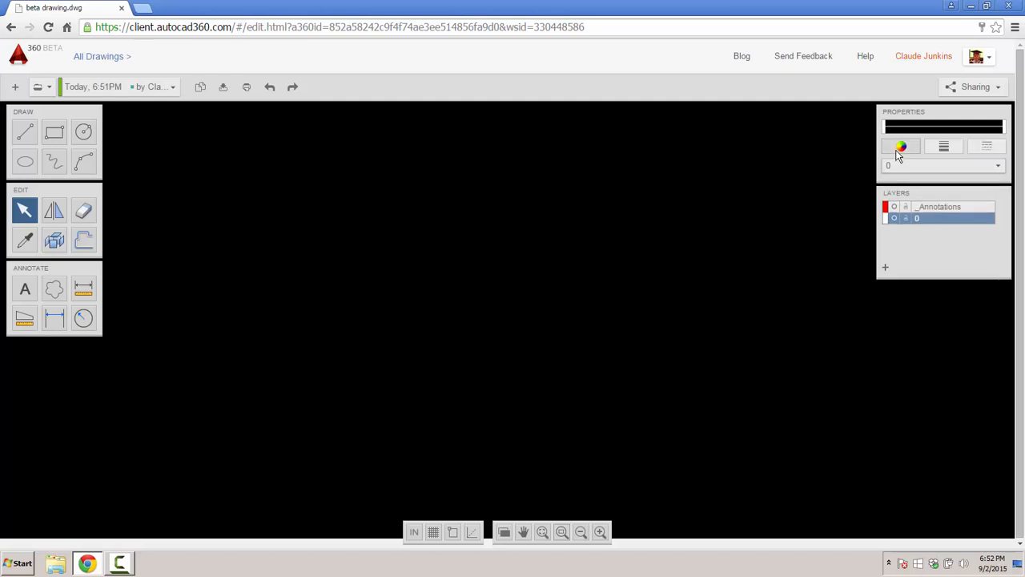
{"action": "left_click", "coordinate": [898, 146]}
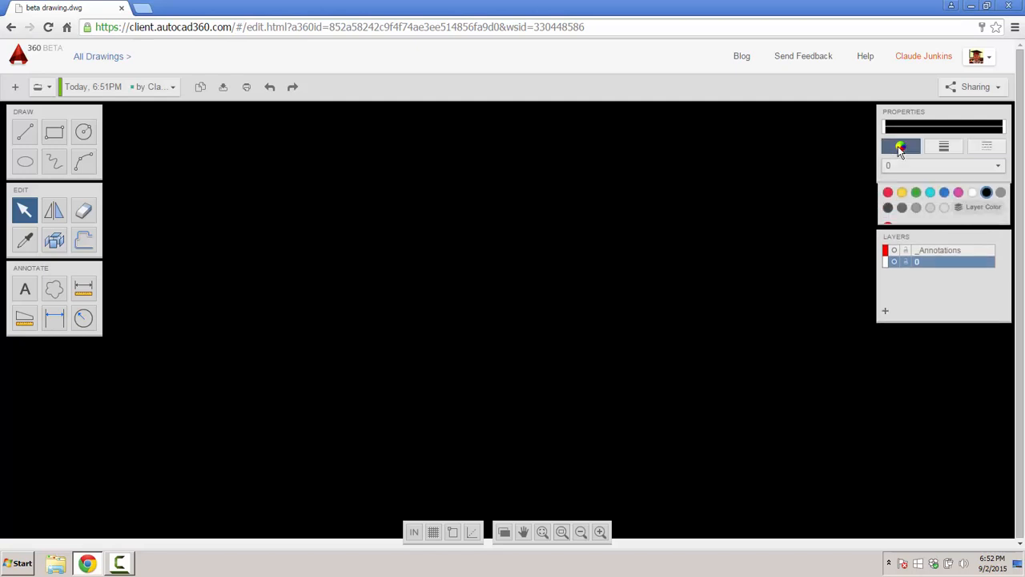
{"action": "left_click", "coordinate": [888, 193]}
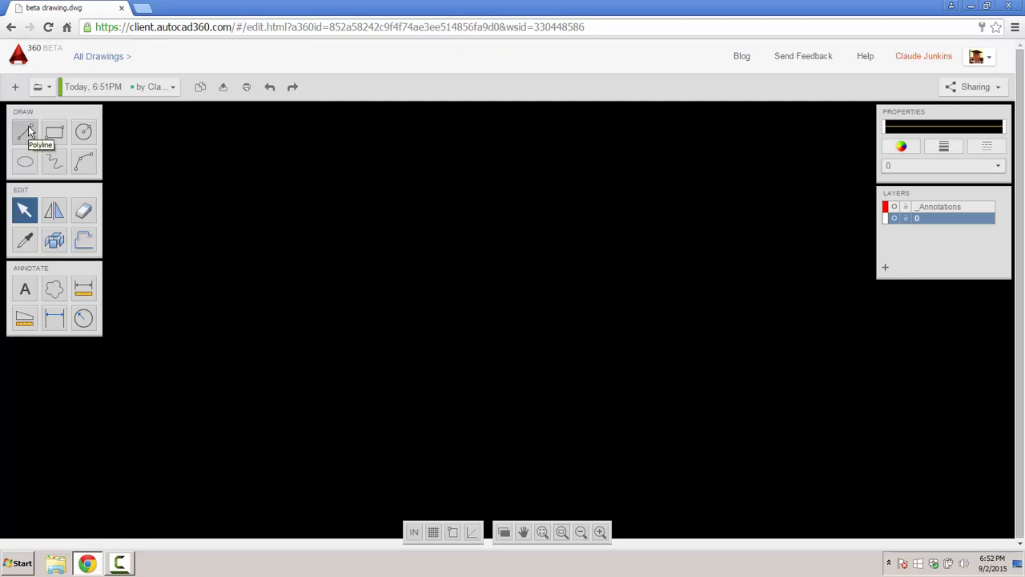
- Set the drawing precision to 1/8 inch
{"action": "left_click", "coordinate": [414, 533]}
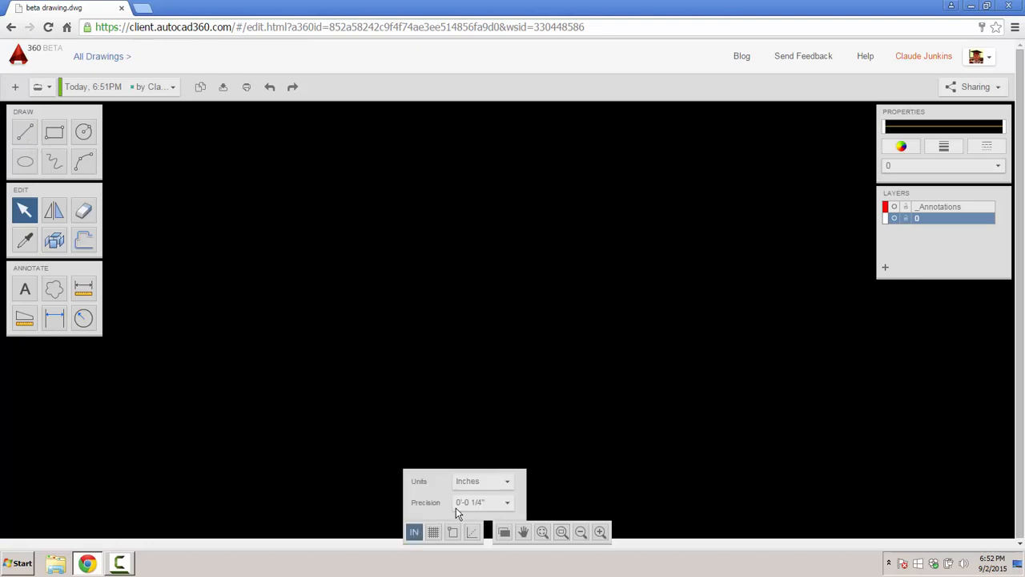
{"action": "left_click", "coordinate": [508, 504]}
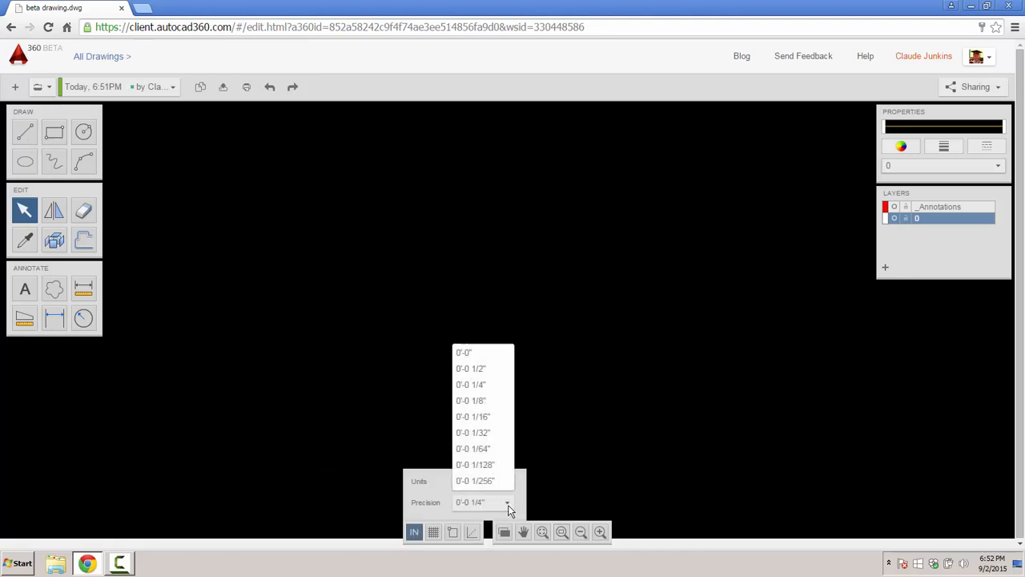
{"action": "left_click", "coordinate": [479, 407]}
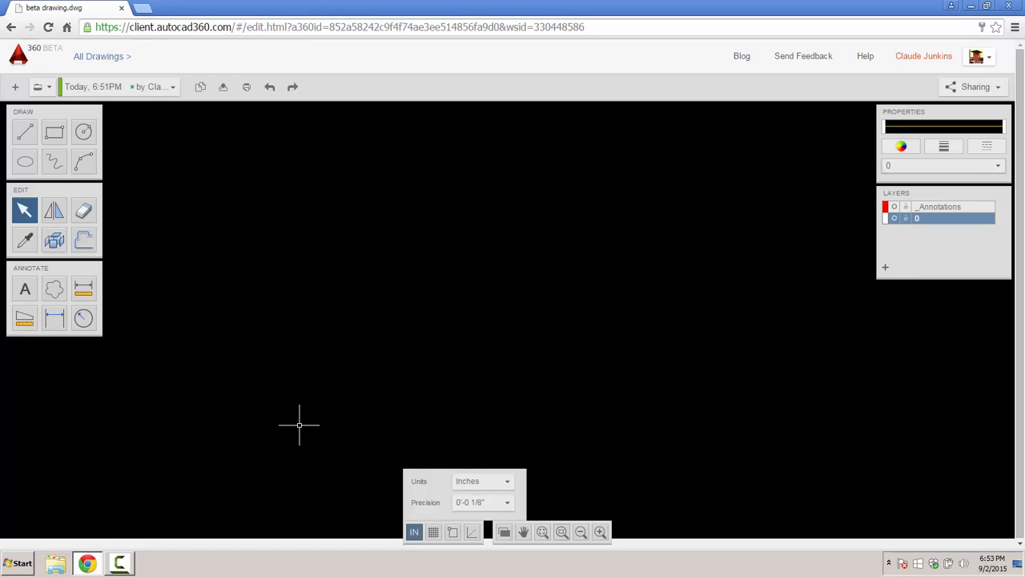
- Turn off quadrant snapping, then review the alignment, display, pan and zoom options
{"action": "left_click", "coordinate": [453, 533]}
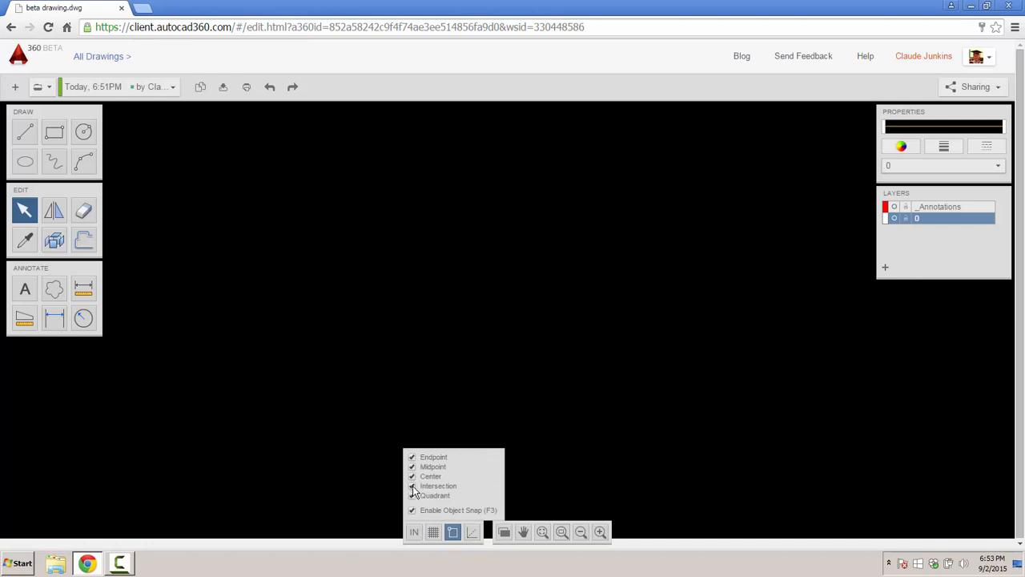
{"action": "left_click", "coordinate": [412, 495]}
{"action": "left_click", "coordinate": [472, 532]}
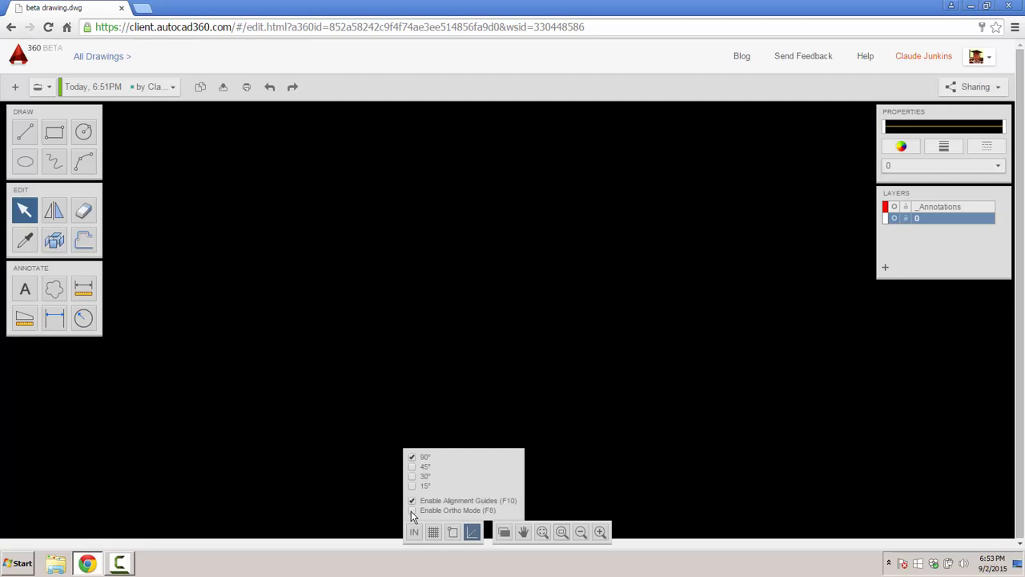
{"action": "left_click", "coordinate": [504, 532]}
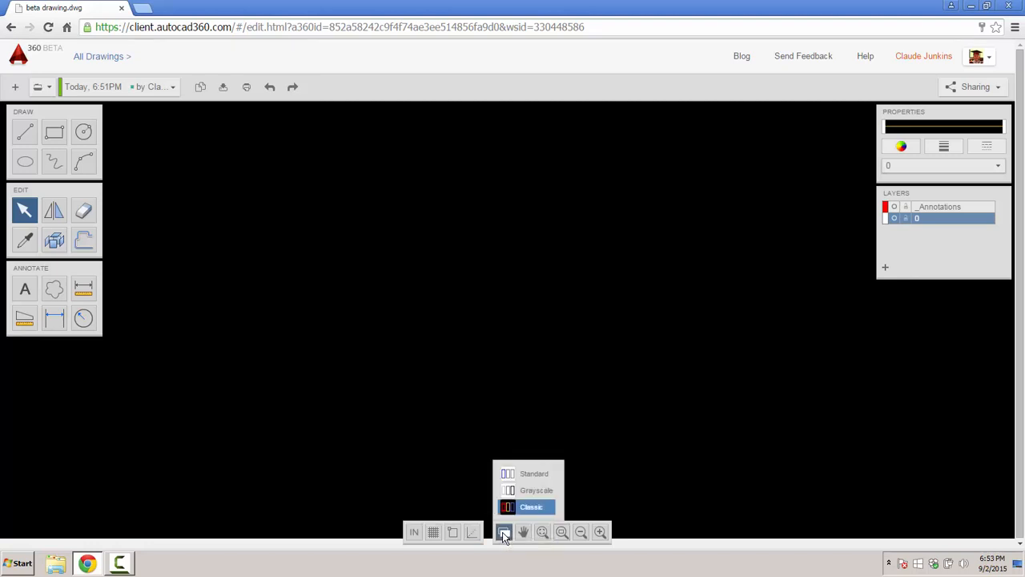
{"action": "left_click", "coordinate": [523, 533]}
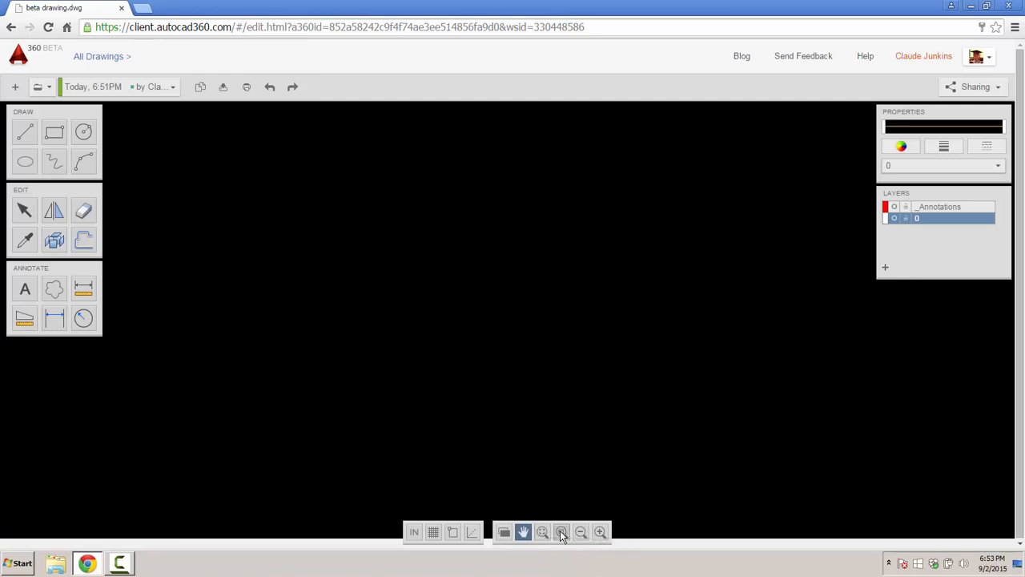
{"action": "left_click", "coordinate": [561, 533]}
{"action": "left_click", "coordinate": [581, 532]}
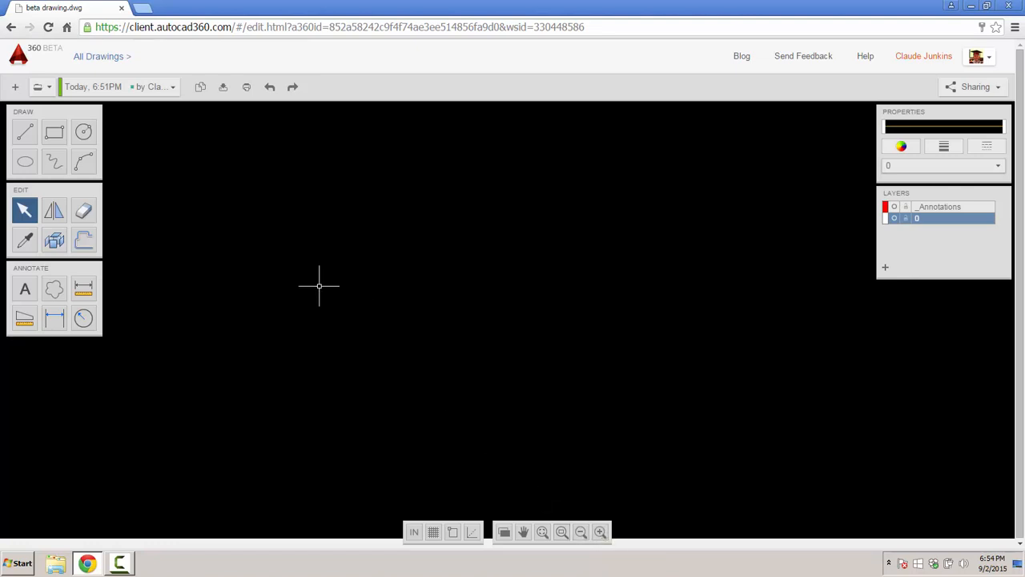
- Draw a 3' horizontal wall line with the Line tool
{"action": "left_click", "coordinate": [25, 134]}
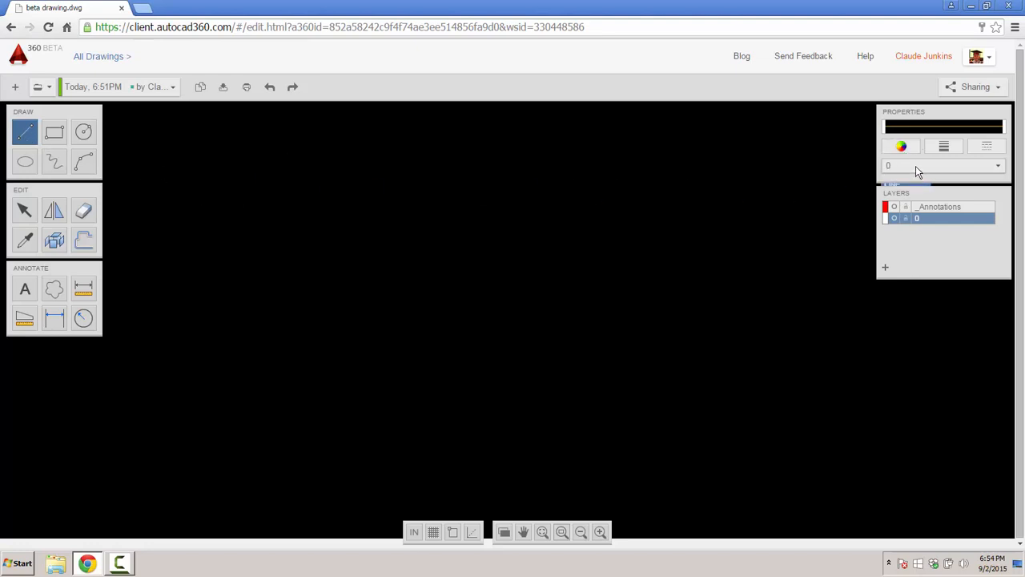
{"action": "left_click", "coordinate": [324, 270]}
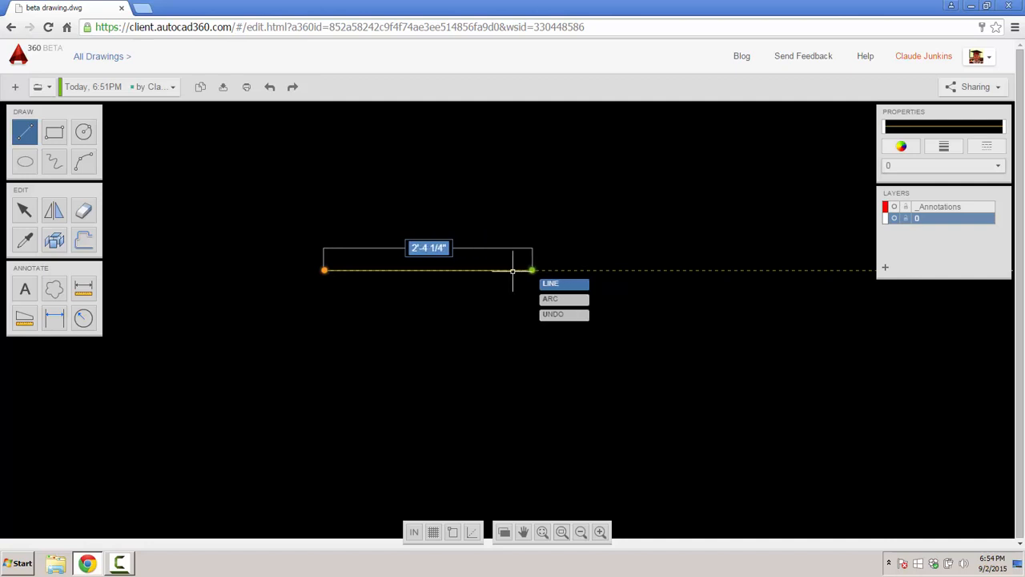
{"action": "type", "text": "3"}
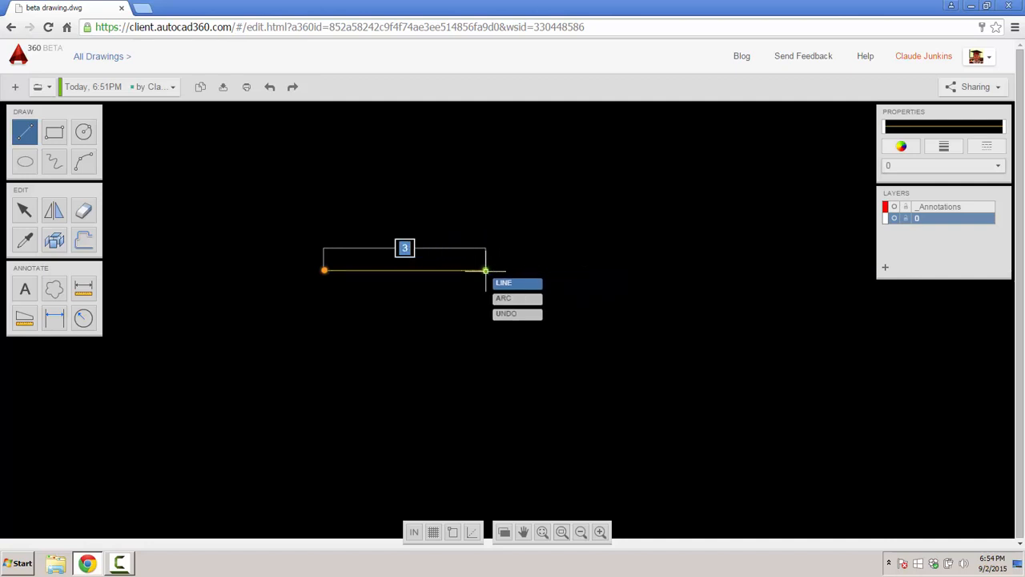
{"action": "type", "text": "'"}
{"action": "key", "text": "Return"}
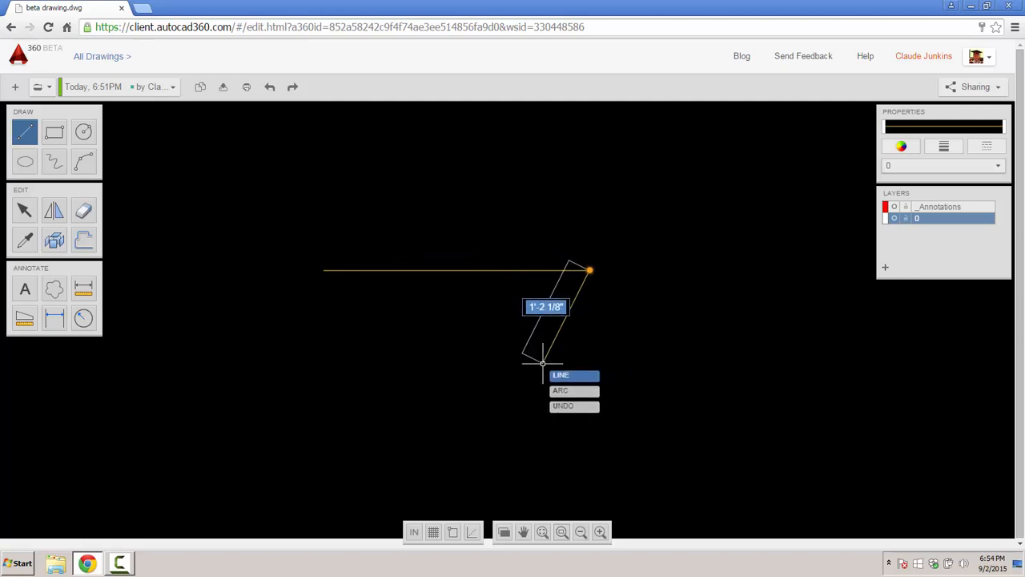
{"action": "key", "text": "Escape"}
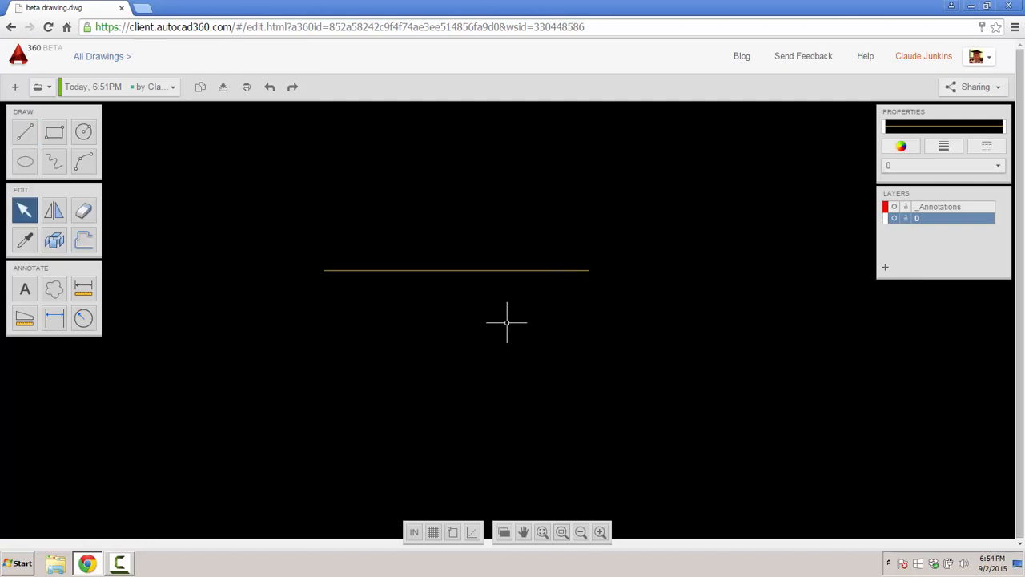
- Draw a 2'6" line from the horizontal line's midpoint, then delete it
{"action": "left_click", "coordinate": [25, 135]}
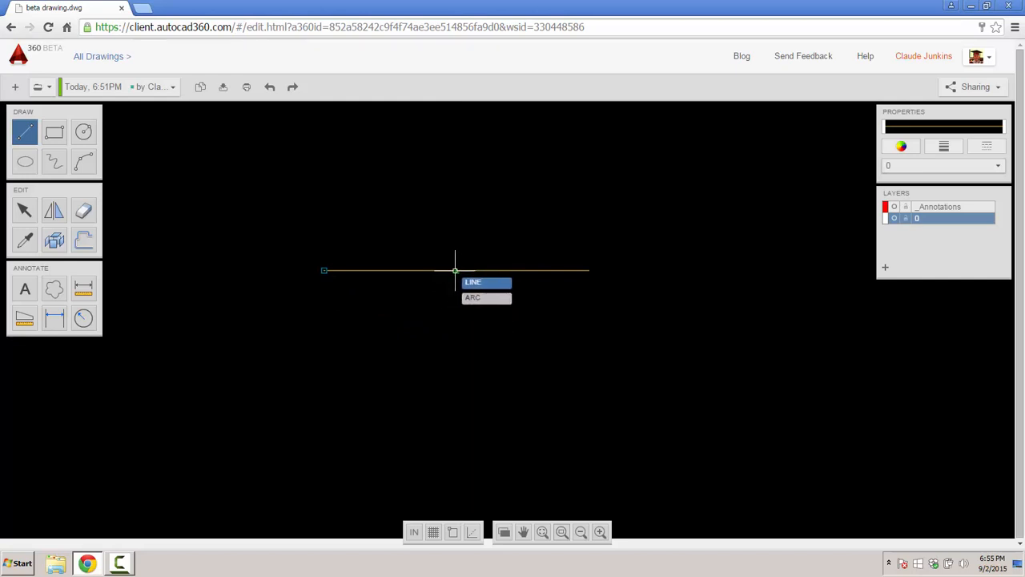
{"action": "left_click", "coordinate": [455, 270]}
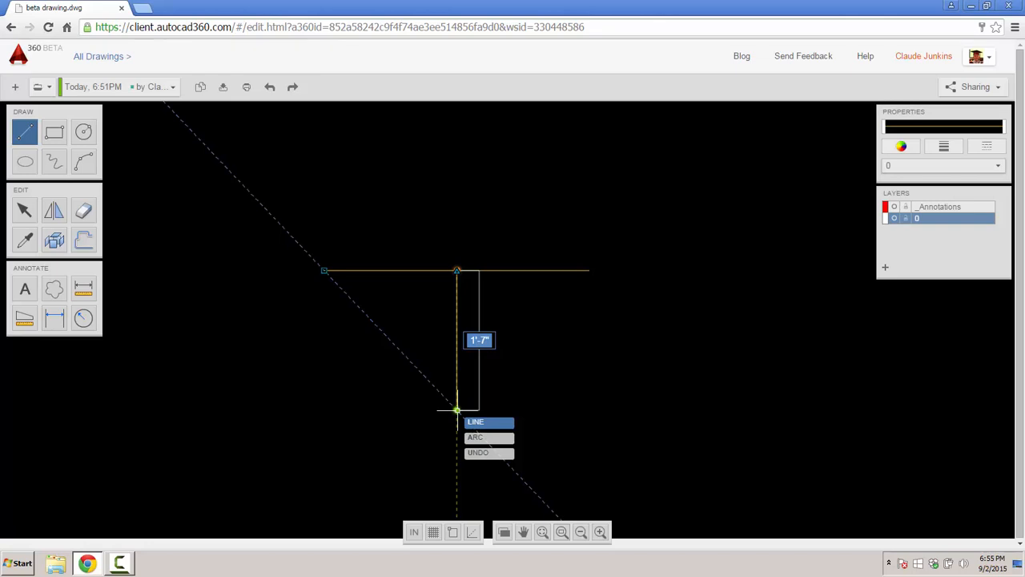
{"action": "type", "text": "2'6\""}
{"action": "key", "text": "Return"}
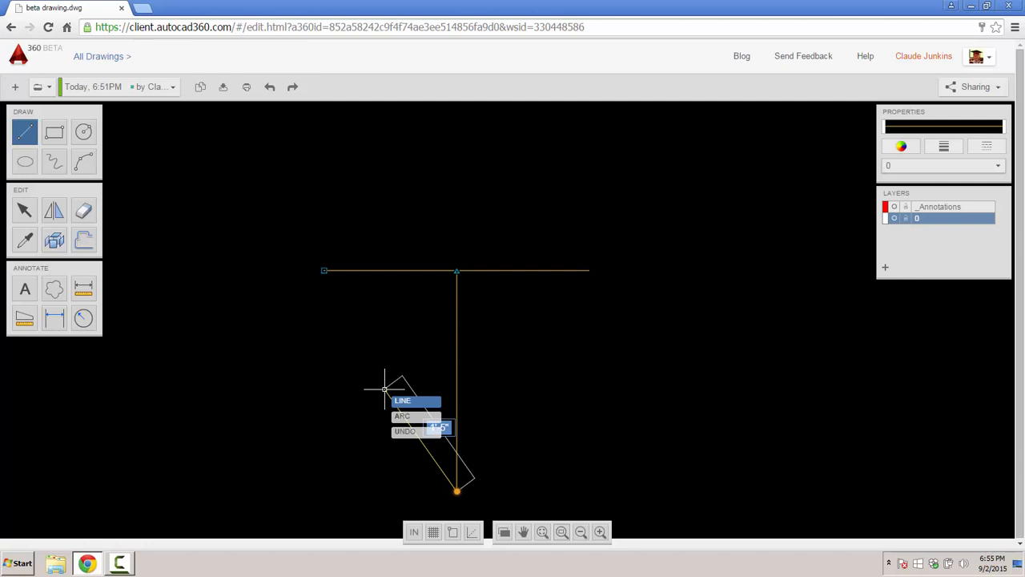
{"action": "key", "text": "Escape"}
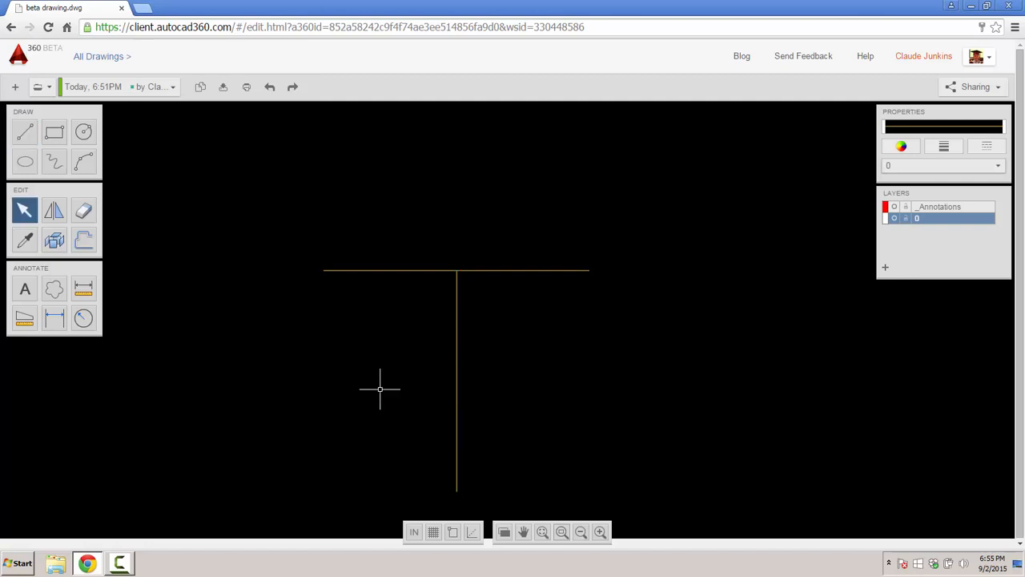
{"action": "left_click", "coordinate": [456, 371]}
{"action": "key", "text": "Delete"}
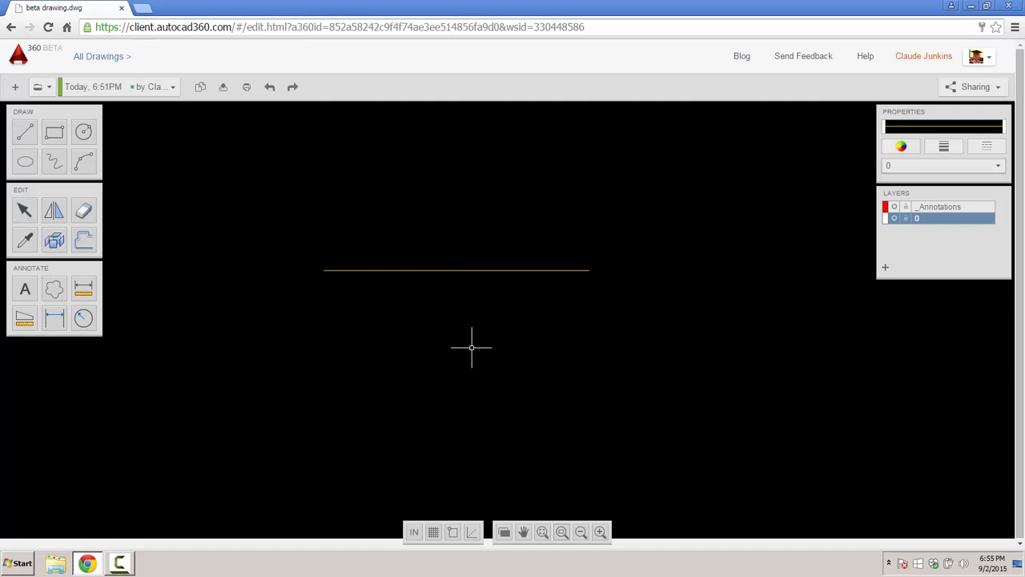
- Redraw a 2.5' vertical line down from the horizontal line's midpoint
{"action": "left_click", "coordinate": [25, 135]}
{"action": "left_click", "coordinate": [458, 271]}
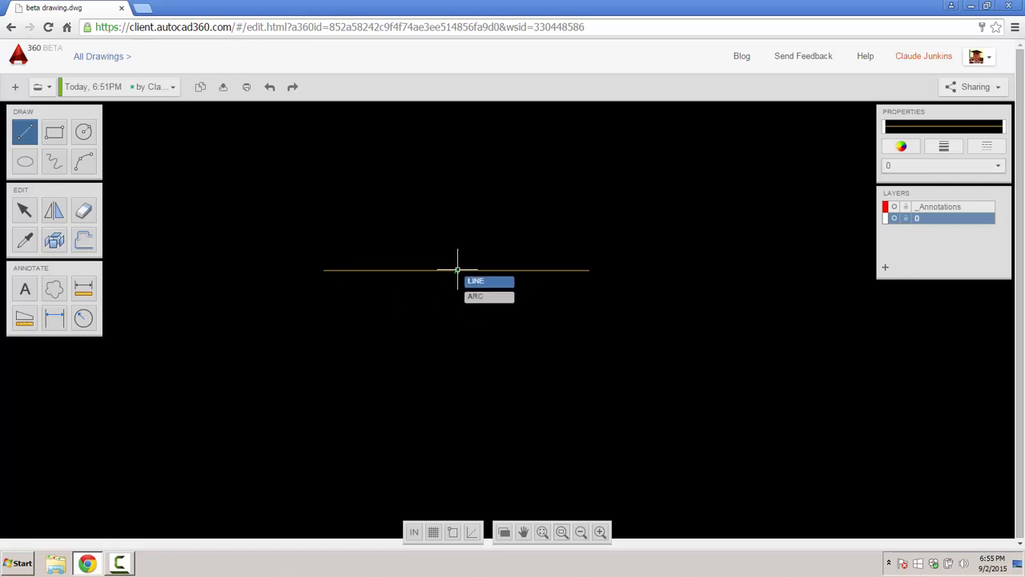
{"action": "left_click", "coordinate": [456, 339]}
{"action": "type", "text": "2"}
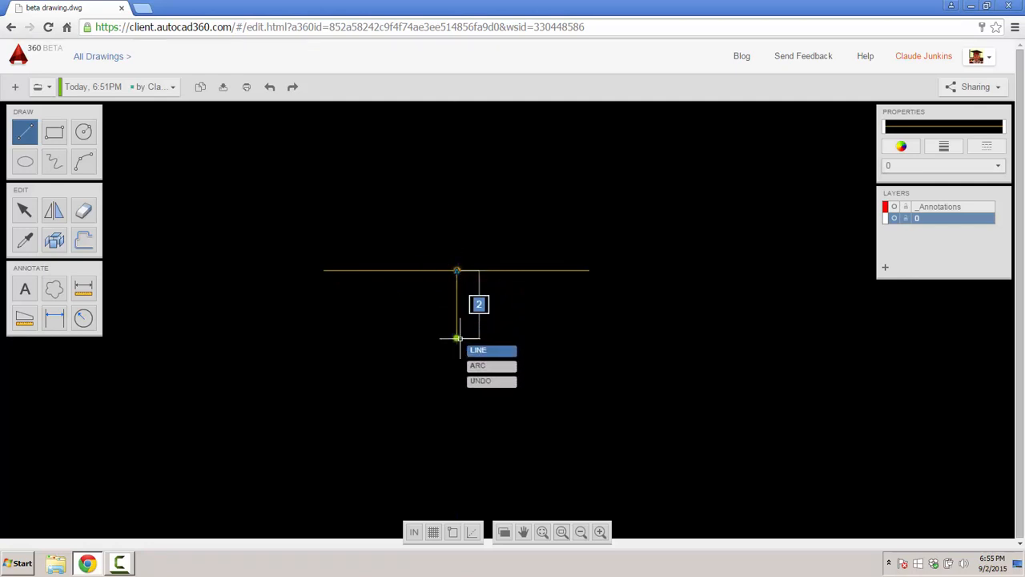
{"action": "type", "text": ".5'"}
{"action": "key", "text": "Return"}
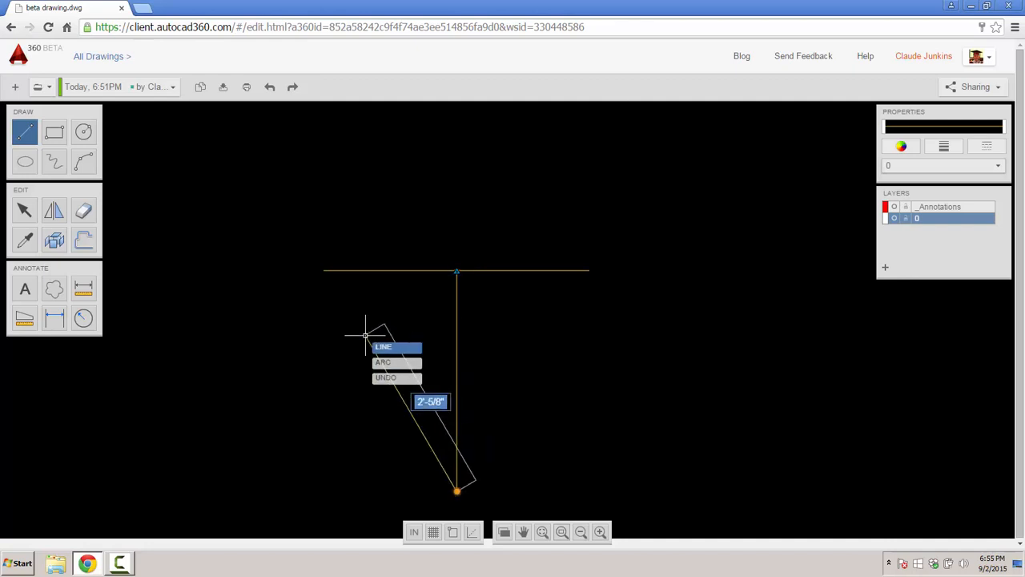
{"action": "key", "text": "Escape"}
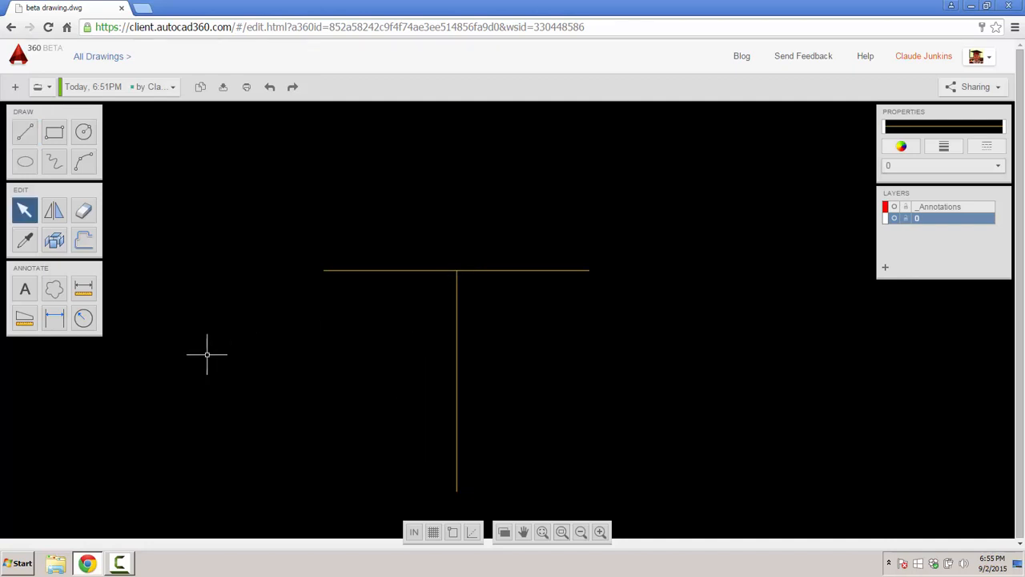
- Measure the horizontal line (3') and the vertical line (2'-6") end to end
{"action": "left_click", "coordinate": [82, 290]}
{"action": "left_click", "coordinate": [323, 270]}
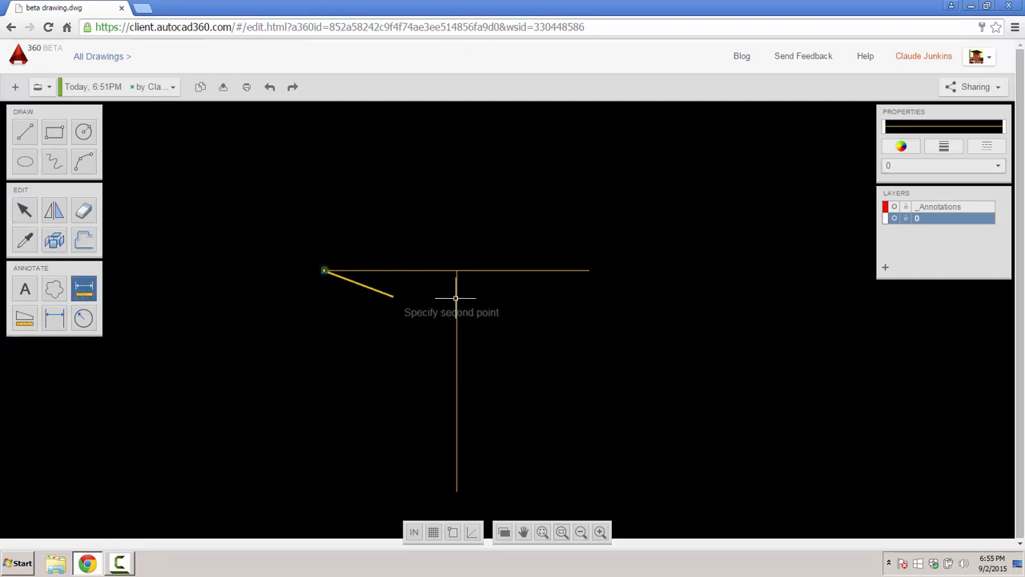
{"action": "left_click", "coordinate": [589, 270]}
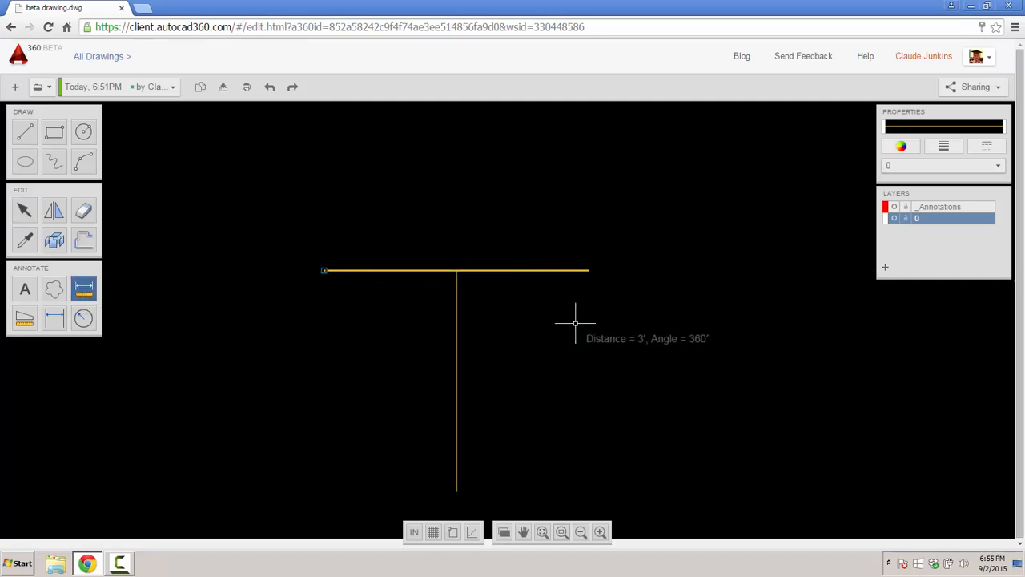
{"action": "key", "text": "Escape"}
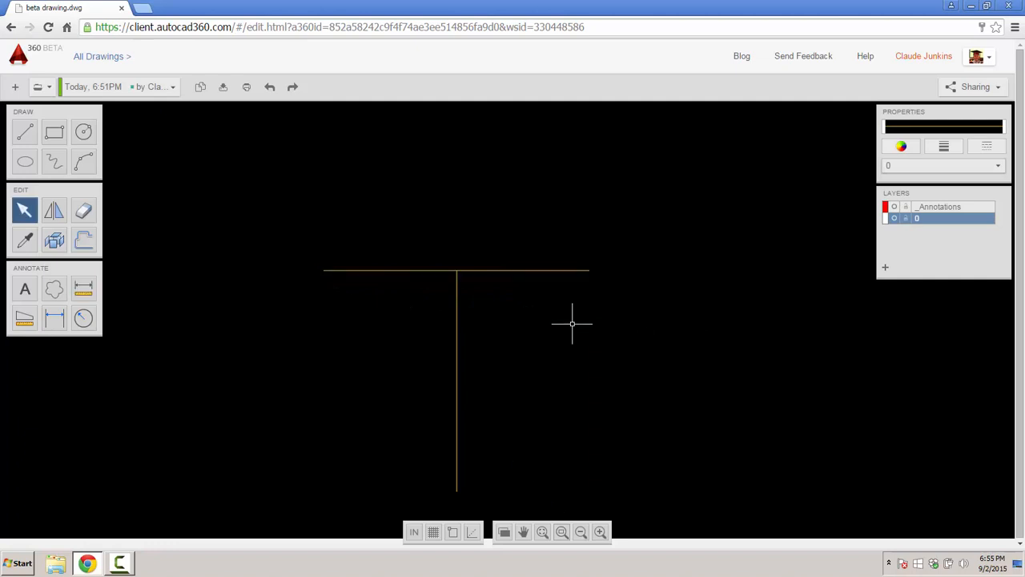
{"action": "left_click", "coordinate": [85, 290]}
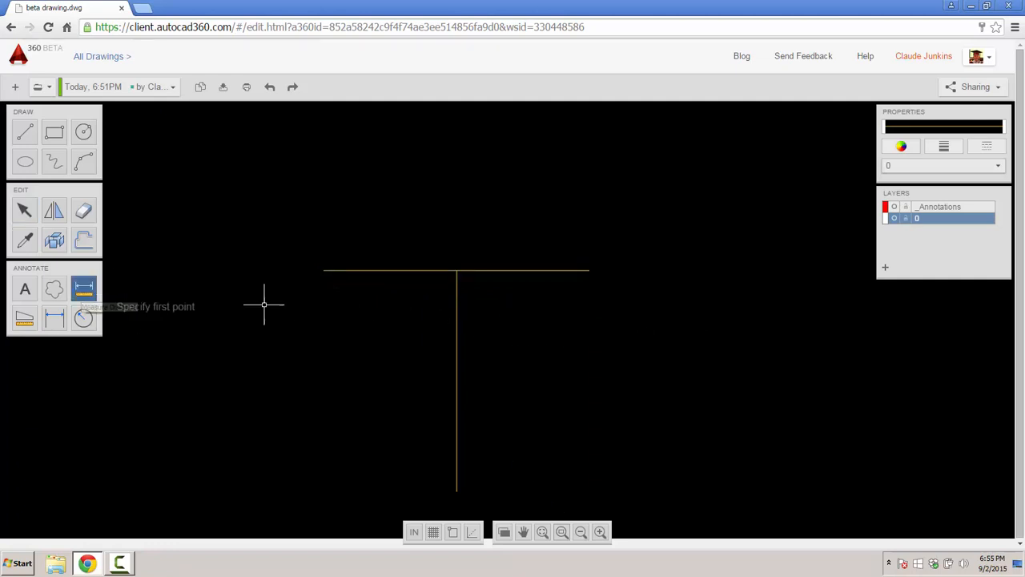
{"action": "left_click", "coordinate": [457, 271]}
{"action": "left_click", "coordinate": [458, 492]}
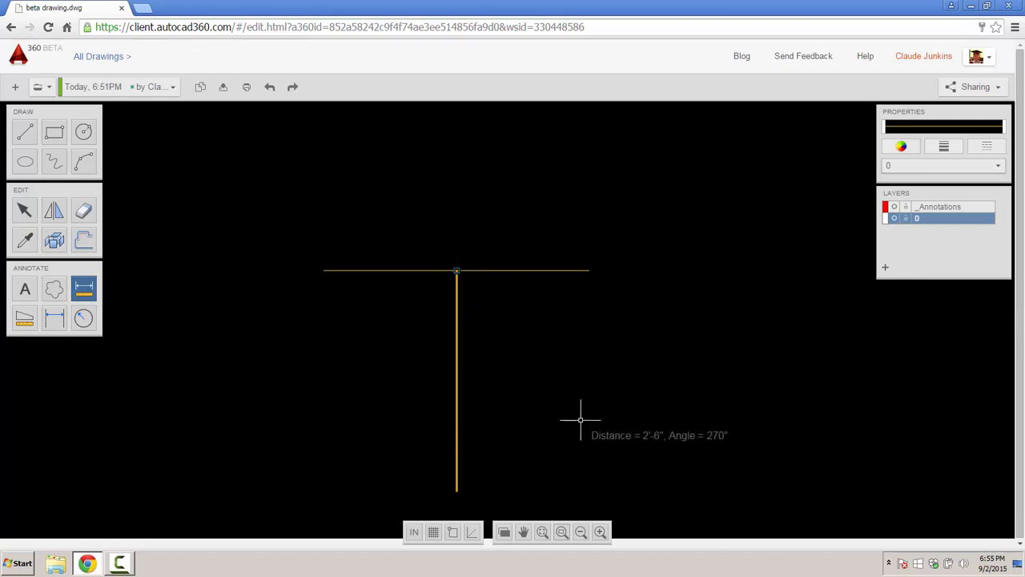
{"action": "key", "text": "Escape"}
{"action": "middle_click_drag", "start_coordinate": [553, 412], "coordinate": [570, 352]}
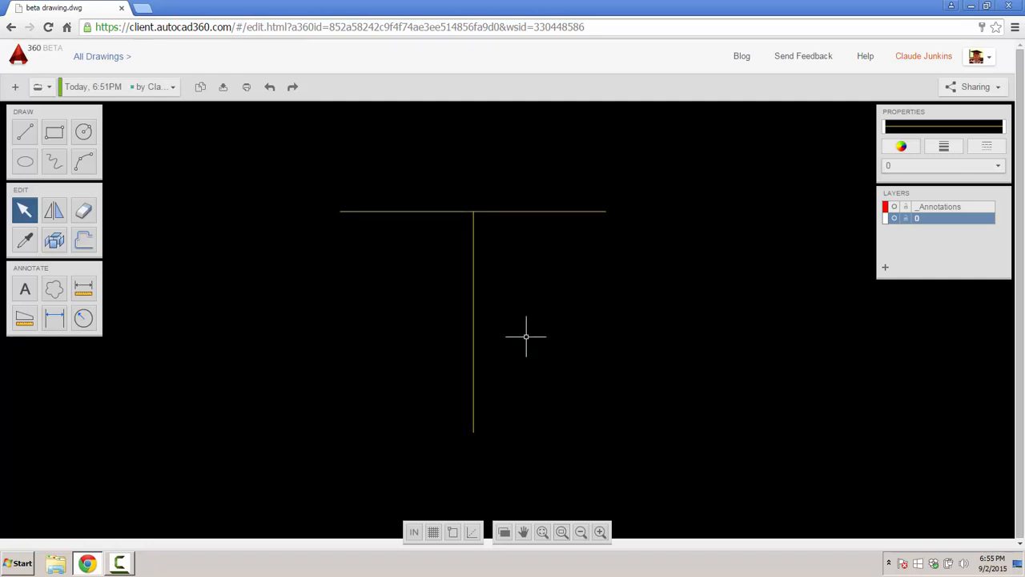
{"action": "mouse_move", "coordinate": [528, 327]}
{"action": "middle_mouse_down"}
{"action": "mouse_move", "coordinate": [503, 367]}
{"action": "mouse_move", "coordinate": [539, 325]}
{"action": "middle_mouse_up"}
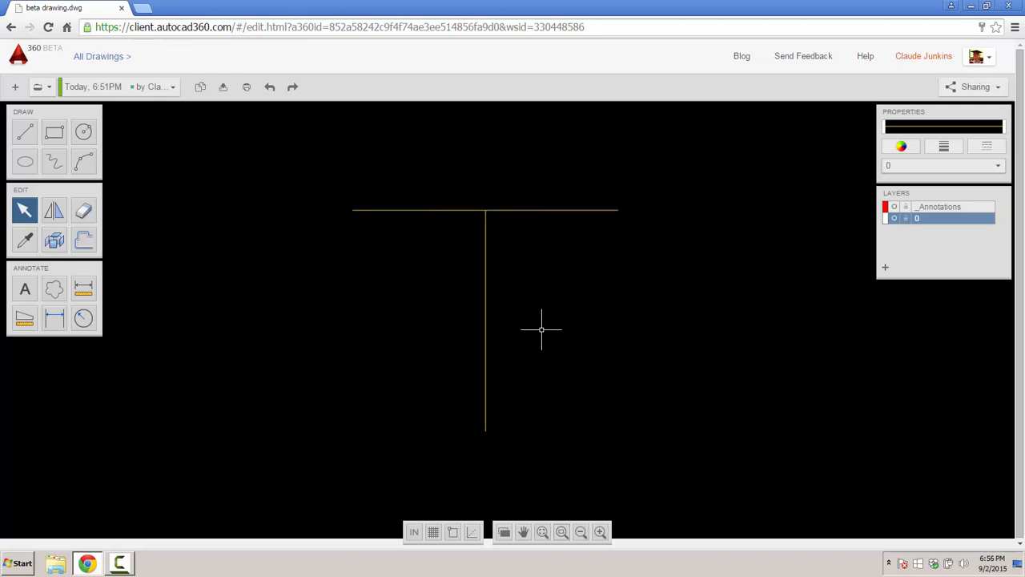
{"action": "scroll", "coordinate": [541, 328], "scroll_direction": "up", "scroll_amount": 2}
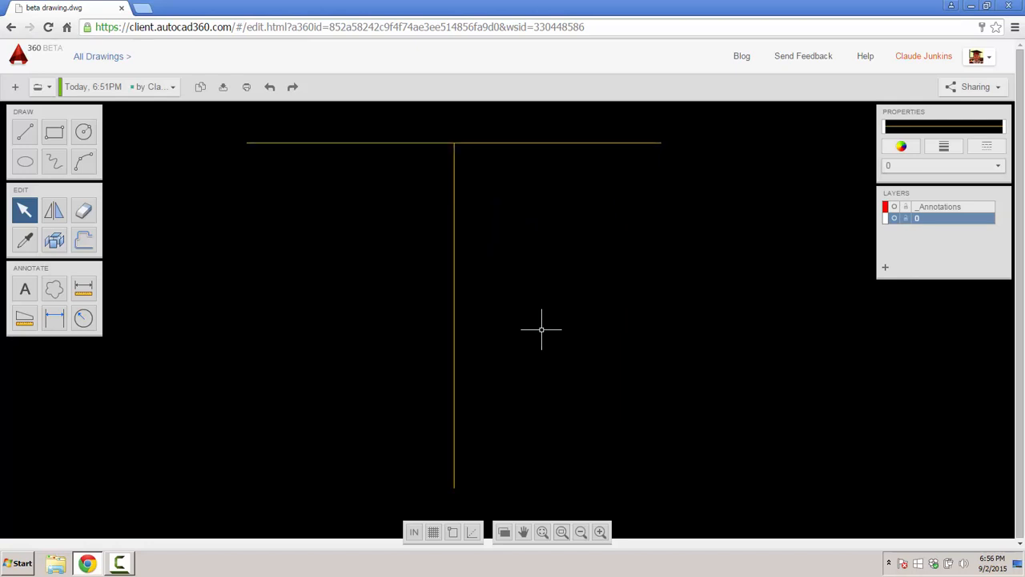
{"action": "scroll", "coordinate": [542, 329], "scroll_direction": "down", "scroll_amount": 3}
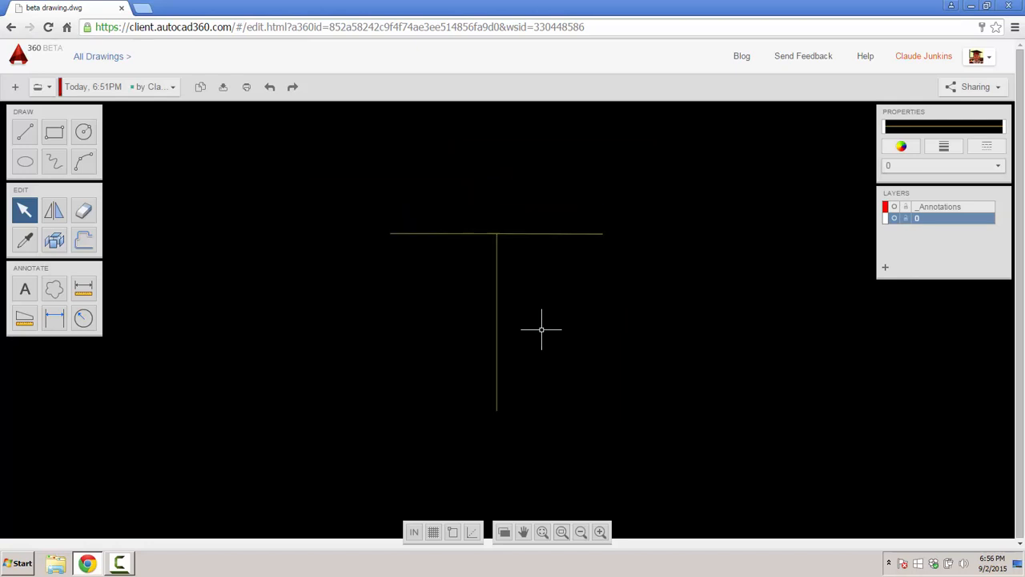
{"action": "scroll", "coordinate": [542, 329], "scroll_direction": "up", "scroll_amount": 2}
{"action": "scroll", "coordinate": [541, 328], "scroll_direction": "down", "scroll_amount": 2}
{"action": "scroll", "coordinate": [541, 328], "scroll_direction": "up", "scroll_amount": 1}
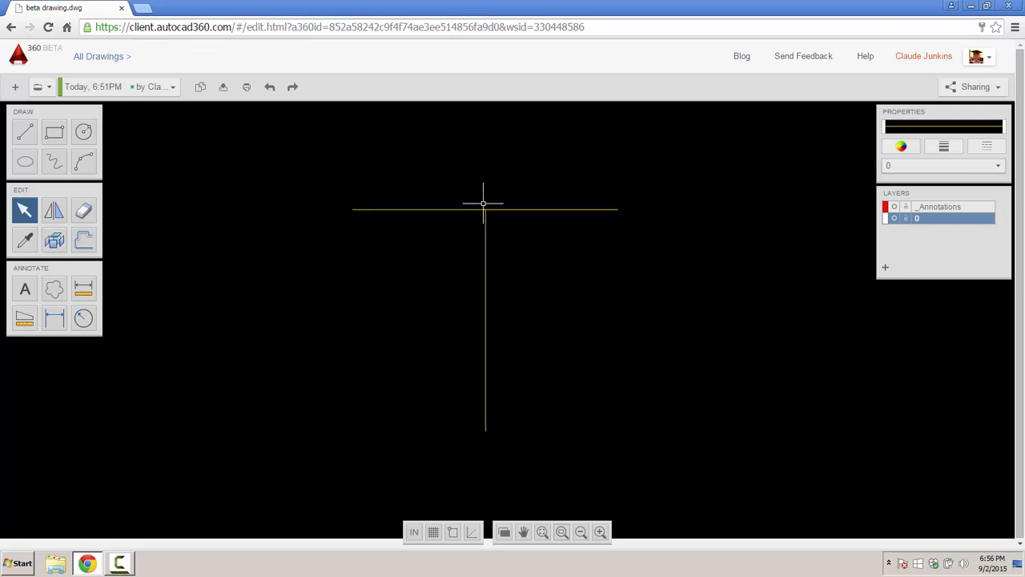
{"action": "scroll", "coordinate": [483, 204], "scroll_direction": "up", "scroll_amount": 1}
{"action": "scroll", "coordinate": [486, 206], "scroll_direction": "up", "scroll_amount": 2}
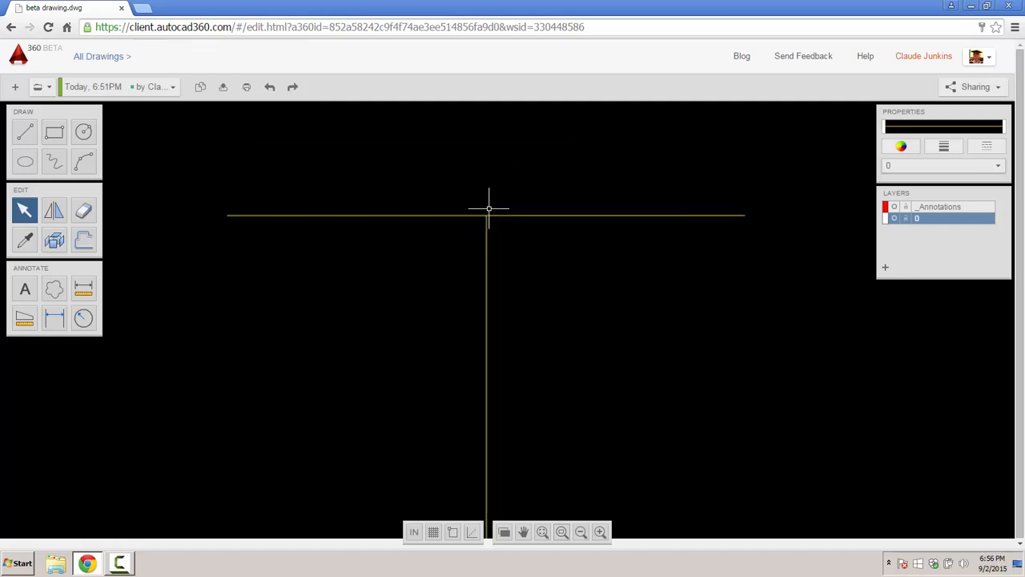
{"action": "scroll", "coordinate": [488, 208], "scroll_direction": "up", "scroll_amount": 1}
{"action": "scroll", "coordinate": [487, 417], "scroll_direction": "up", "scroll_amount": 1}
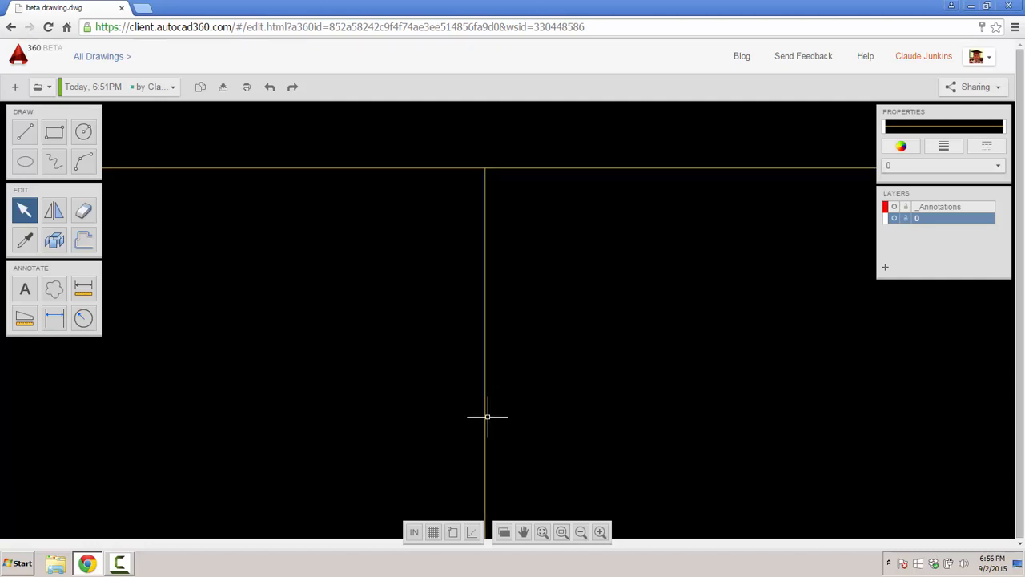
{"action": "scroll", "coordinate": [487, 416], "scroll_direction": "up", "scroll_amount": 1}
{"action": "scroll", "coordinate": [485, 414], "scroll_direction": "down", "scroll_amount": 3}
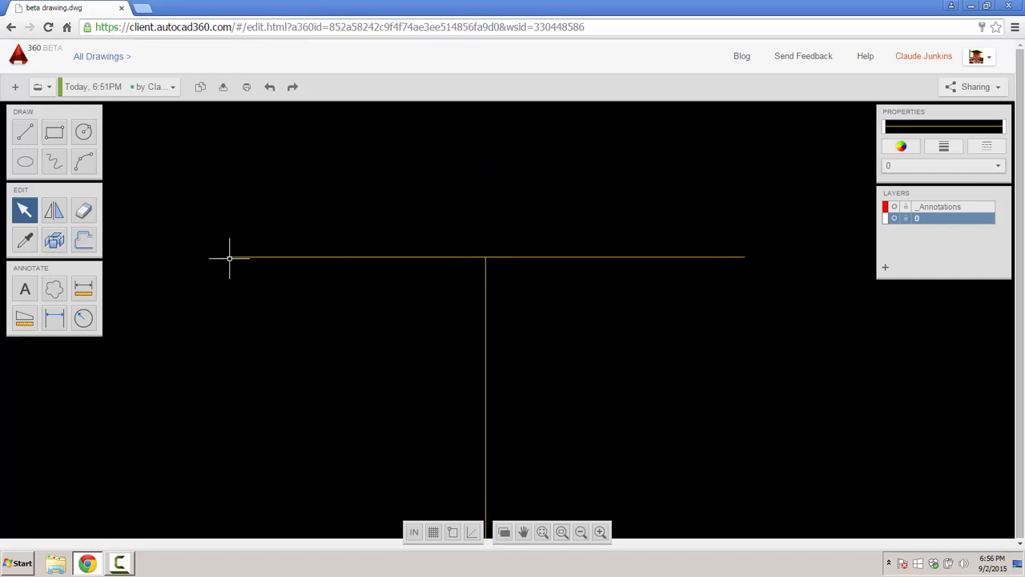
{"action": "scroll", "coordinate": [229, 258], "scroll_direction": "up", "scroll_amount": 2}
{"action": "scroll", "coordinate": [241, 257], "scroll_direction": "up", "scroll_amount": 3}
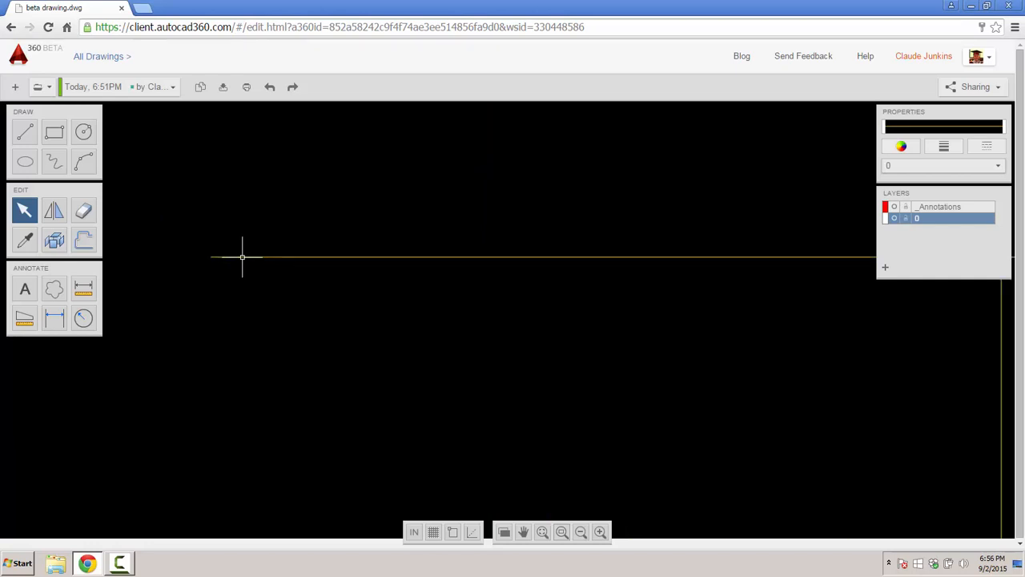
{"action": "scroll", "coordinate": [242, 258], "scroll_direction": "down", "scroll_amount": 5}
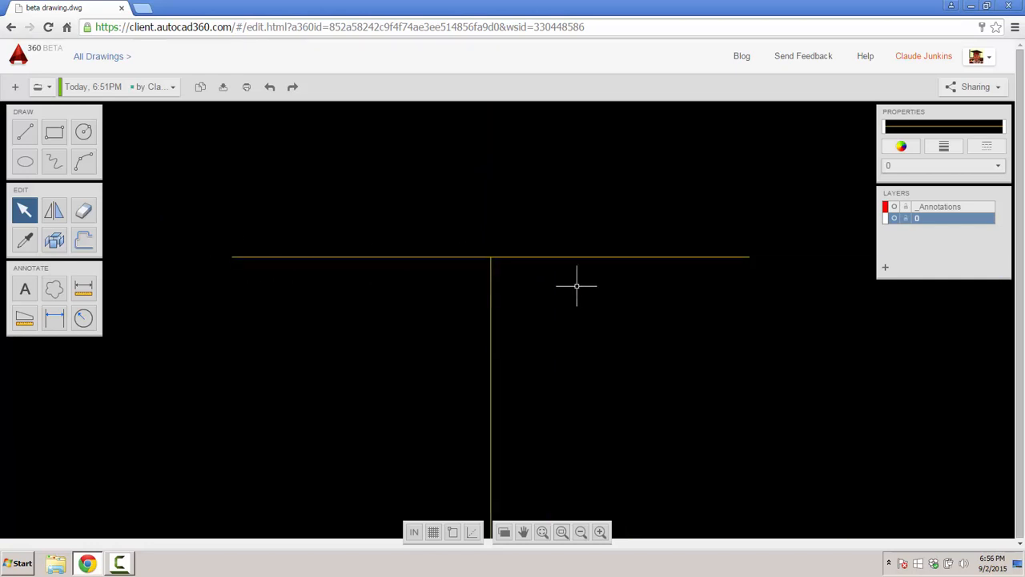
{"action": "scroll", "coordinate": [577, 285], "scroll_direction": "up", "scroll_amount": 3}
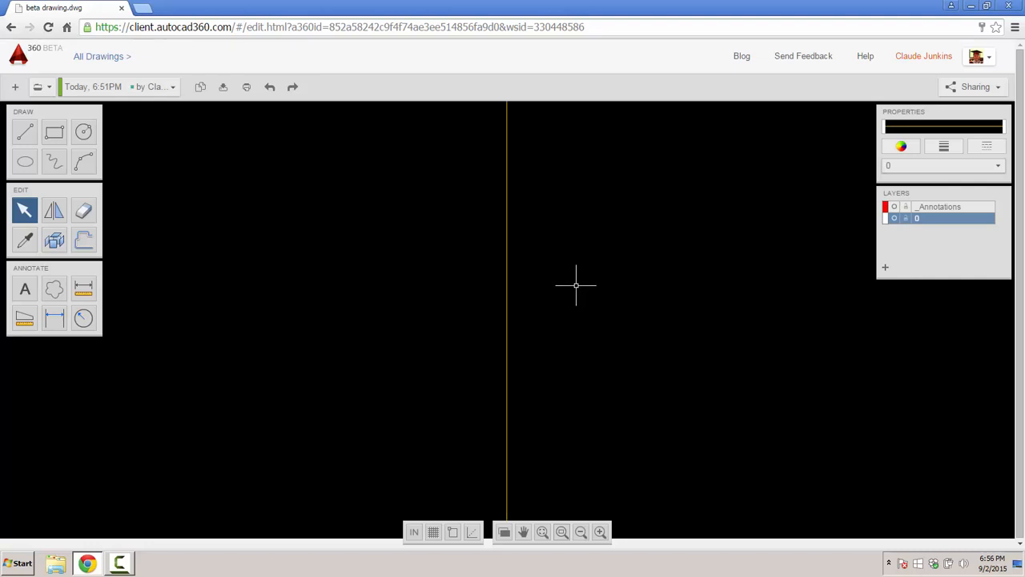
{"action": "scroll", "coordinate": [576, 286], "scroll_direction": "down", "scroll_amount": 5}
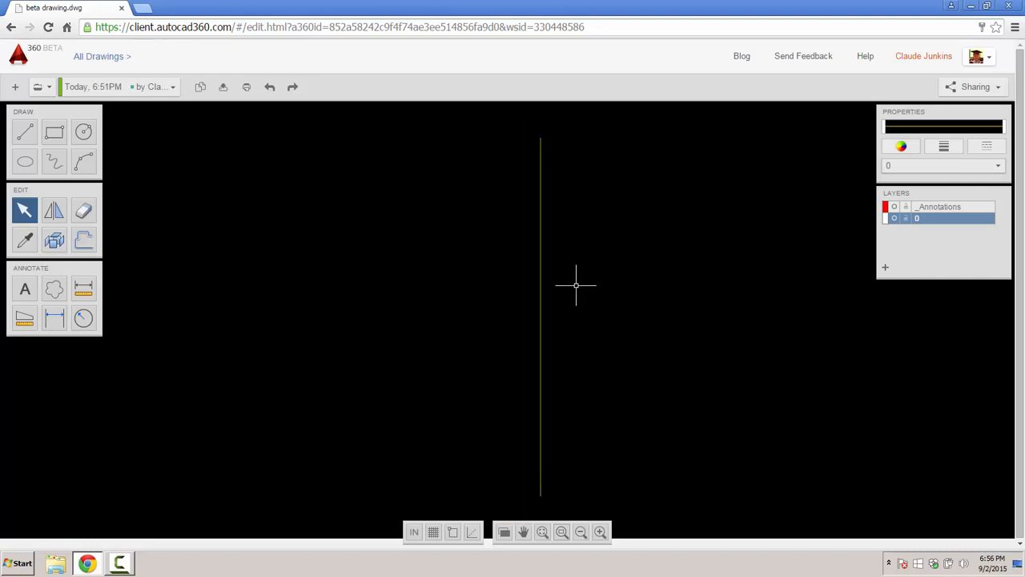
{"action": "scroll", "coordinate": [576, 285], "scroll_direction": "down", "scroll_amount": 2}
{"action": "middle_click_drag", "start_coordinate": [604, 286], "coordinate": [507, 286]}
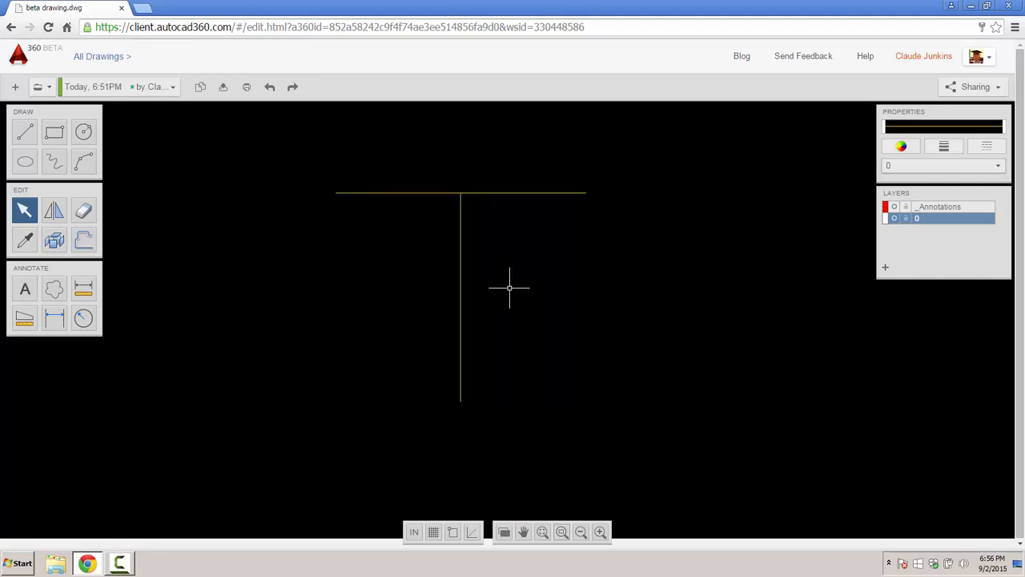
{"action": "scroll", "coordinate": [508, 286], "scroll_direction": "up", "scroll_amount": 3}
{"action": "scroll", "coordinate": [509, 287], "scroll_direction": "down", "scroll_amount": 2}
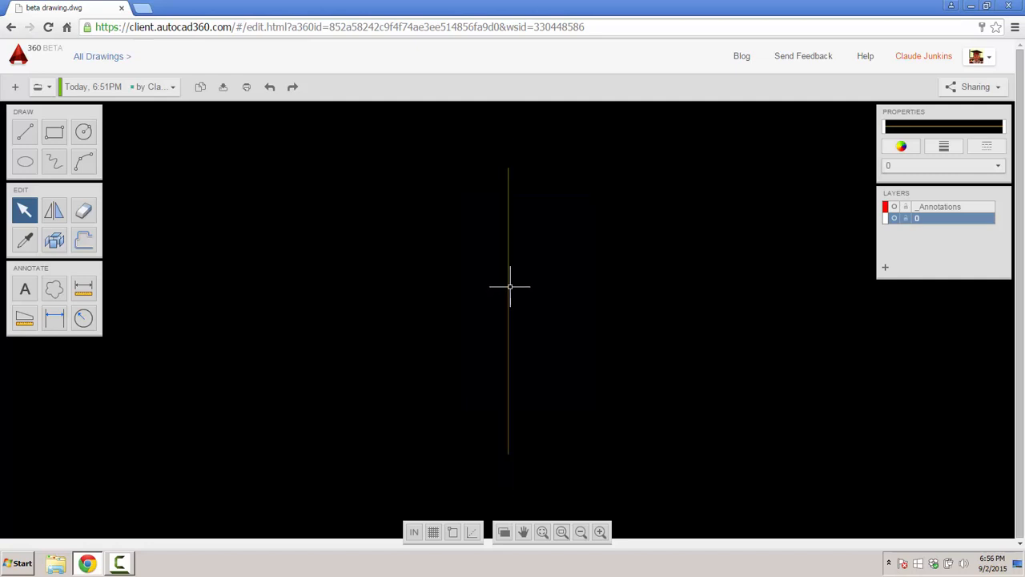
{"action": "scroll", "coordinate": [508, 287], "scroll_direction": "up", "scroll_amount": 2}
{"action": "scroll", "coordinate": [554, 286], "scroll_direction": "down", "scroll_amount": 4}
{"action": "middle_click_drag", "start_coordinate": [558, 275], "coordinate": [477, 294]}
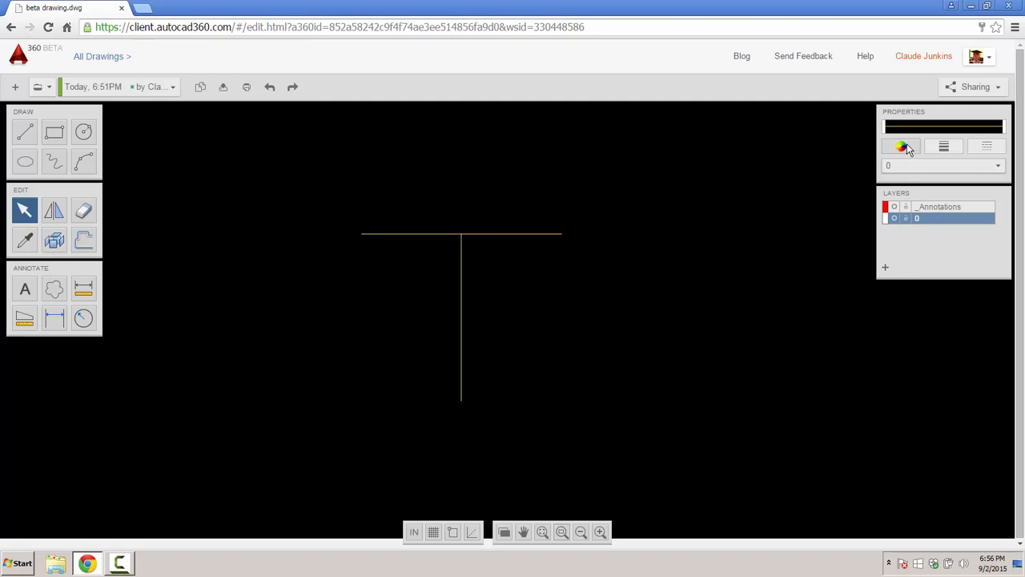
- Add a new layer and rename it 'layer 1'
{"action": "right_click", "coordinate": [917, 247]}
{"action": "left_click", "coordinate": [844, 270]}
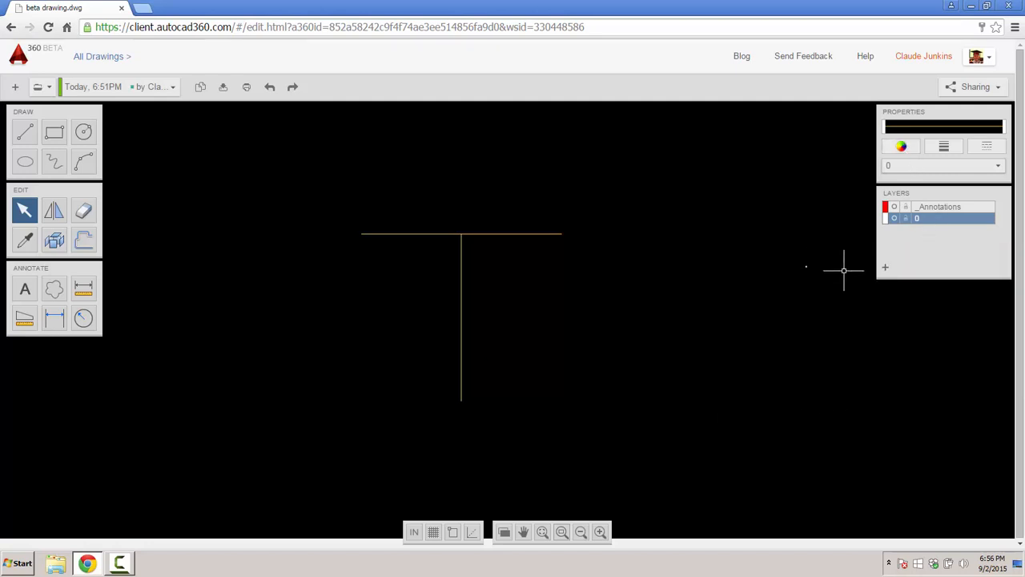
{"action": "left_click", "coordinate": [886, 270]}
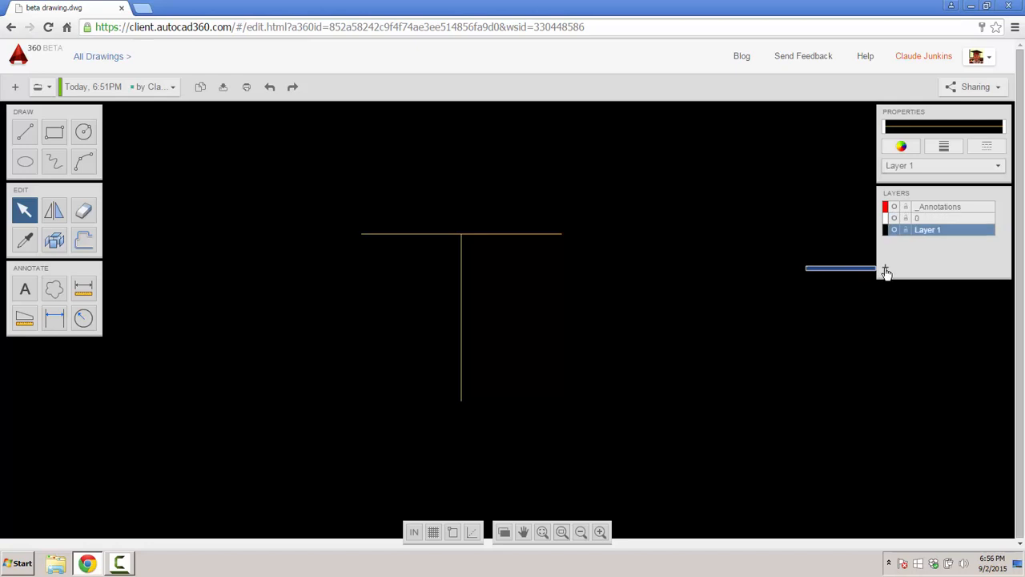
{"action": "right_click", "coordinate": [936, 229]}
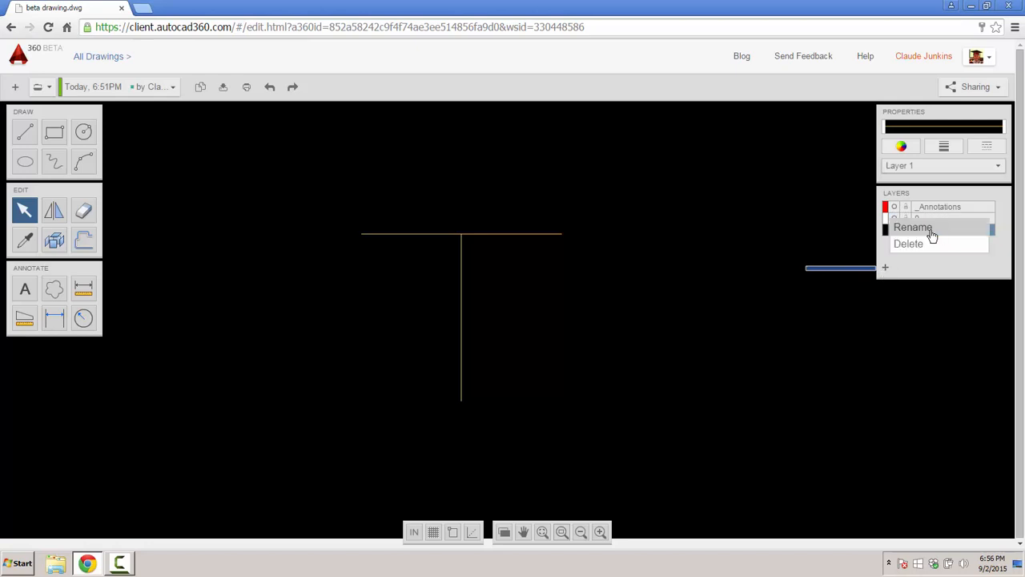
{"action": "left_click", "coordinate": [931, 232]}
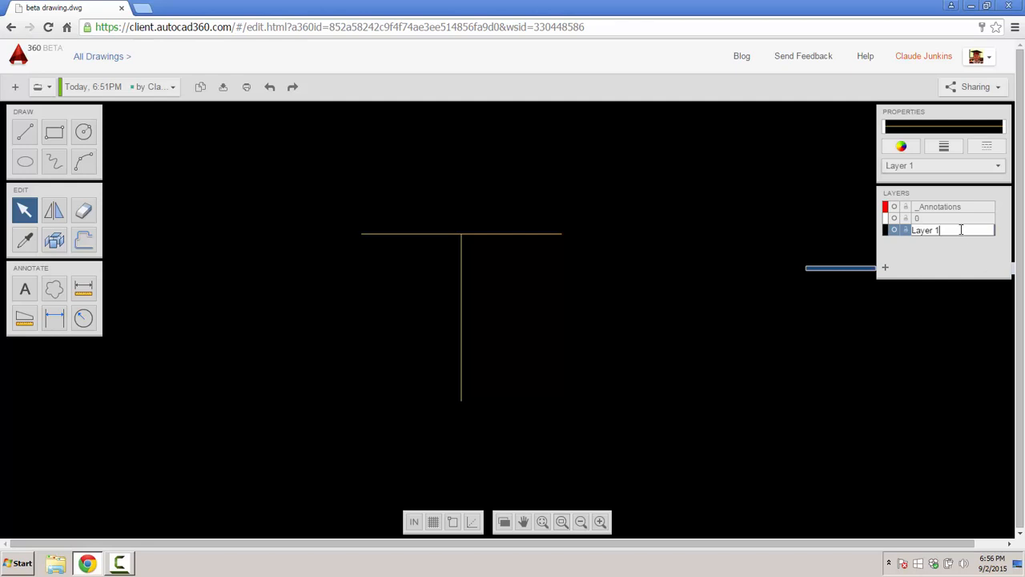
{"action": "left_click_drag", "start_coordinate": [962, 230], "coordinate": [913, 230]}
{"action": "type", "text": "la"}
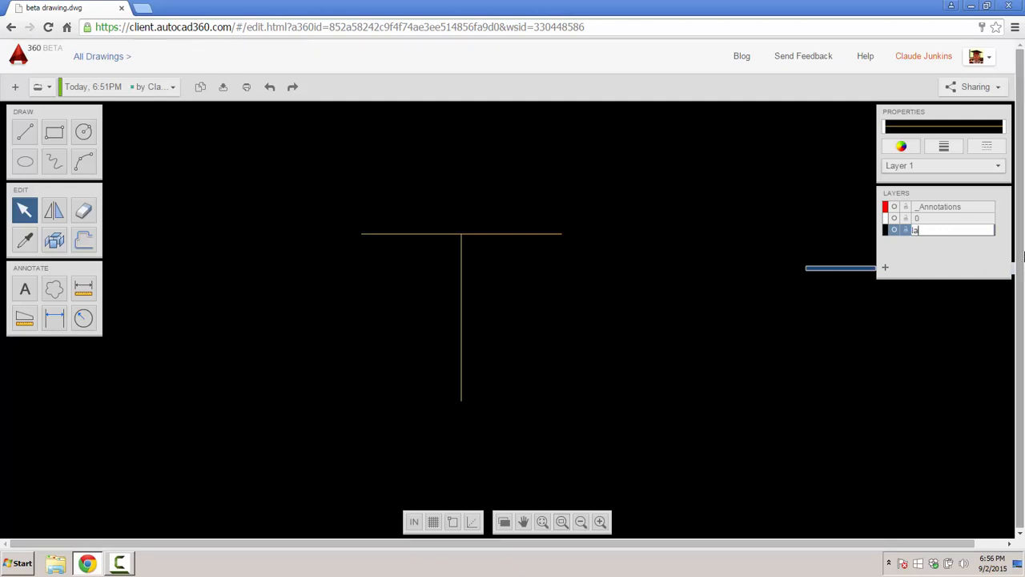
{"action": "type", "text": "yer 1"}
{"action": "key", "text": "Return"}
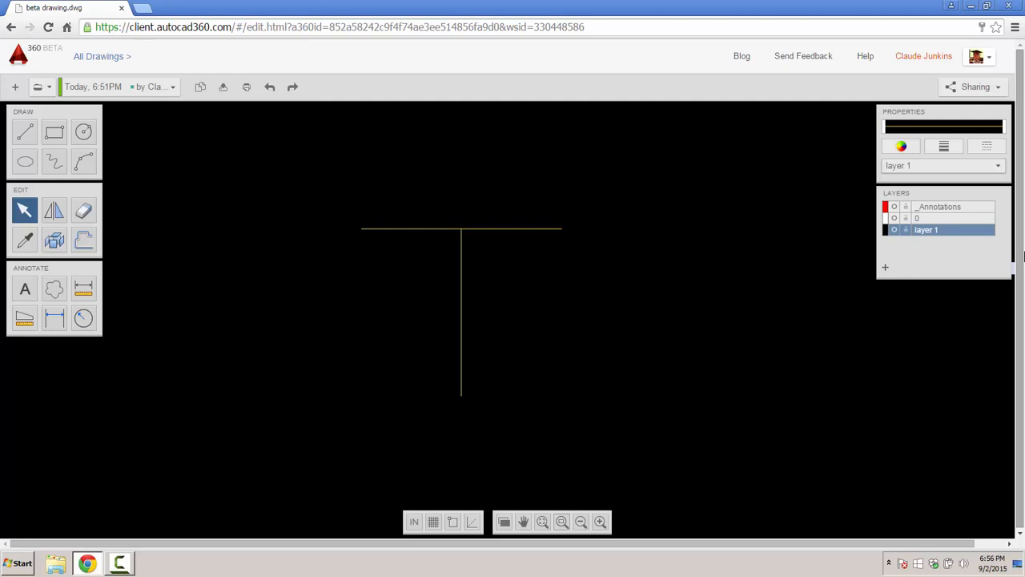
- Set the drawing colour to red and try starting a line at the horizontal line's left end
{"action": "left_click", "coordinate": [898, 148]}
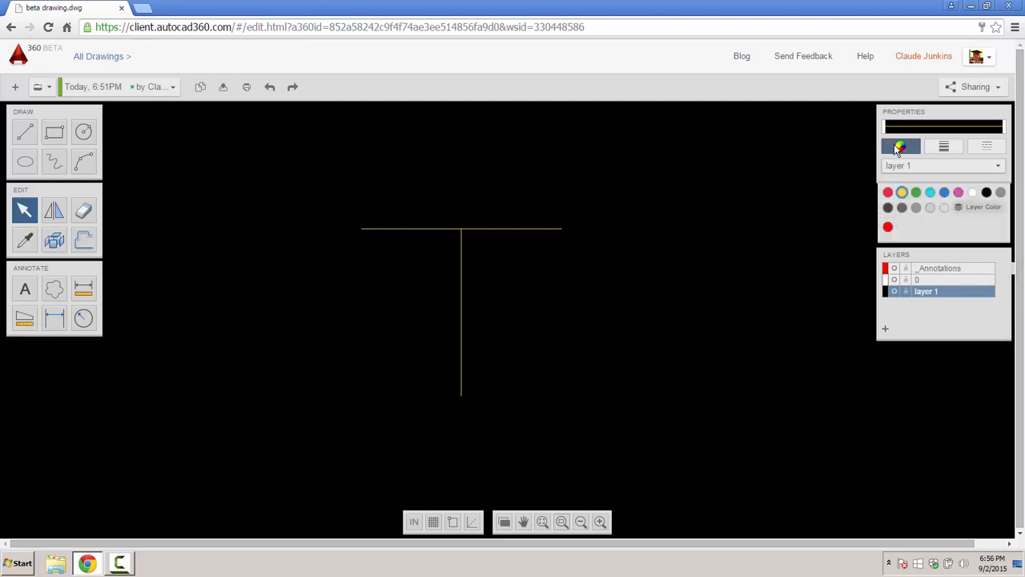
{"action": "left_click", "coordinate": [887, 193]}
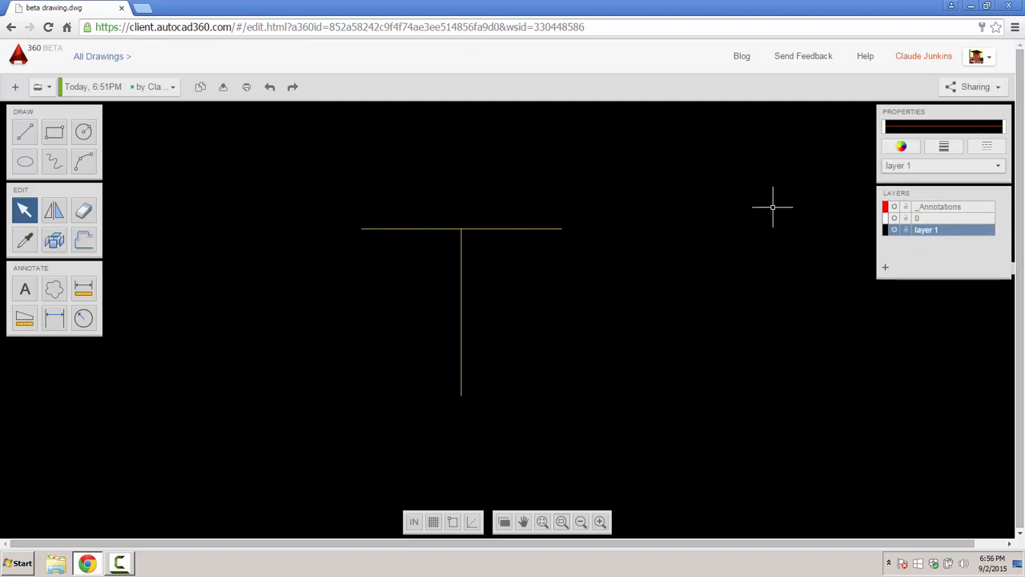
{"action": "left_click", "coordinate": [24, 134]}
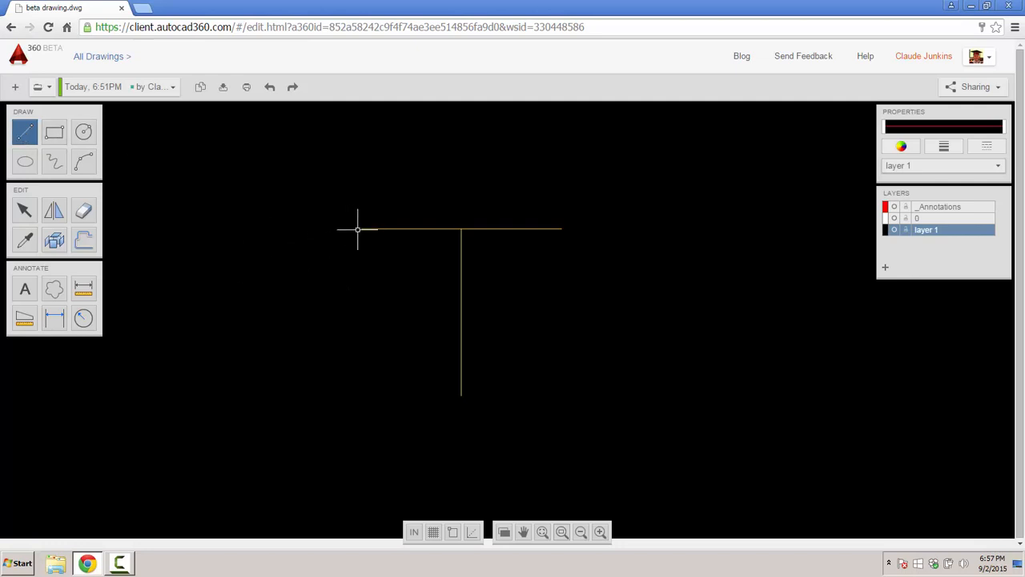
{"action": "left_click", "coordinate": [380, 270]}
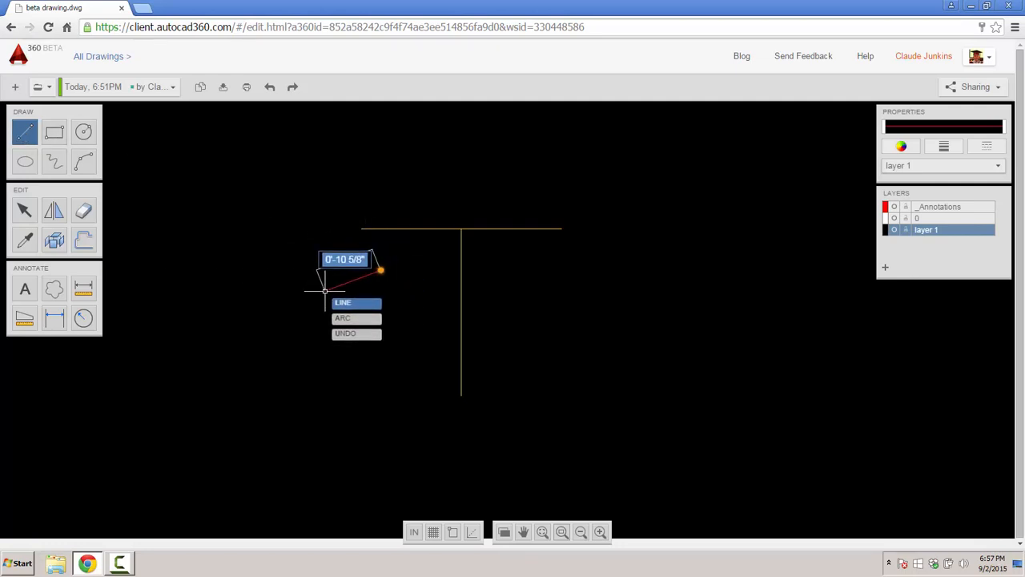
{"action": "key", "text": "Escape"}
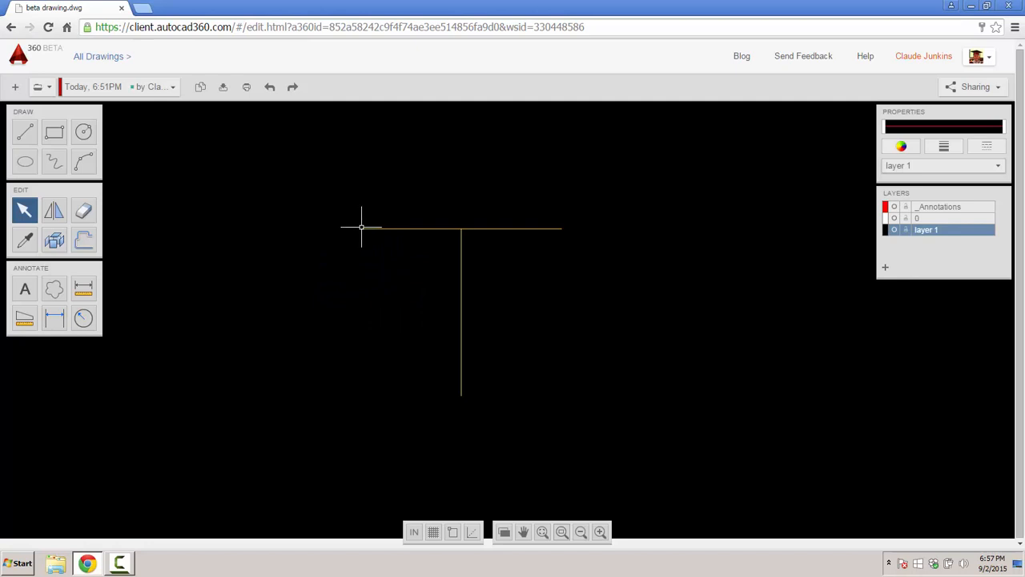
- Set the lineweight to 0.2 mm
{"action": "left_click", "coordinate": [453, 534]}
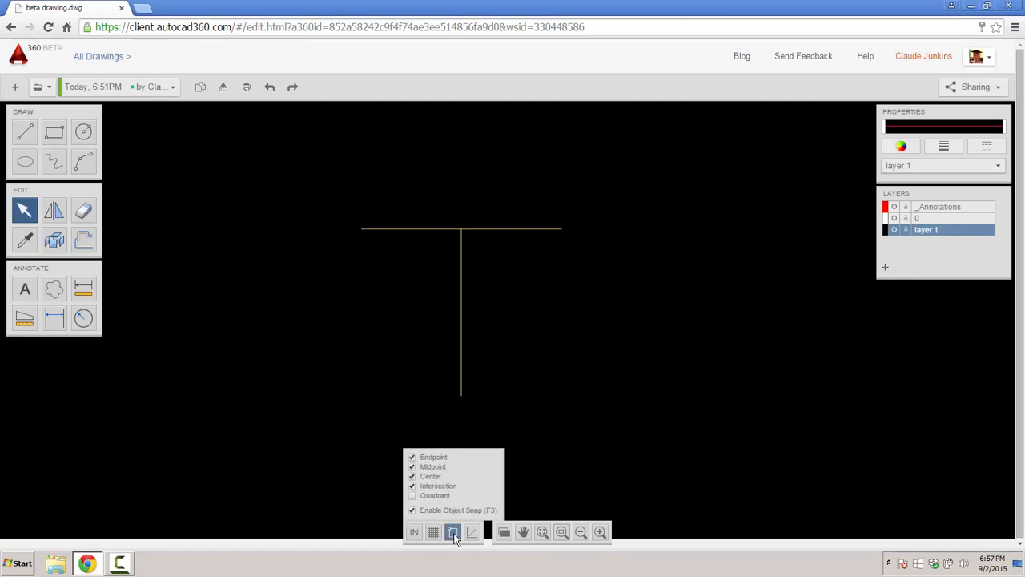
{"action": "left_click", "coordinate": [947, 146]}
{"action": "left_click", "coordinate": [941, 224]}
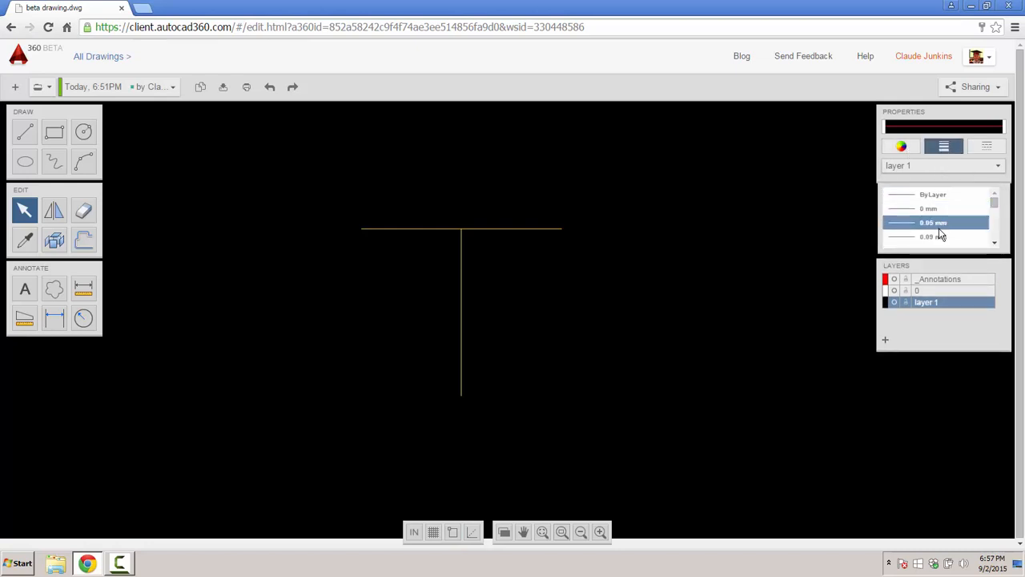
{"action": "left_click_drag", "start_coordinate": [995, 203], "coordinate": [996, 210]}
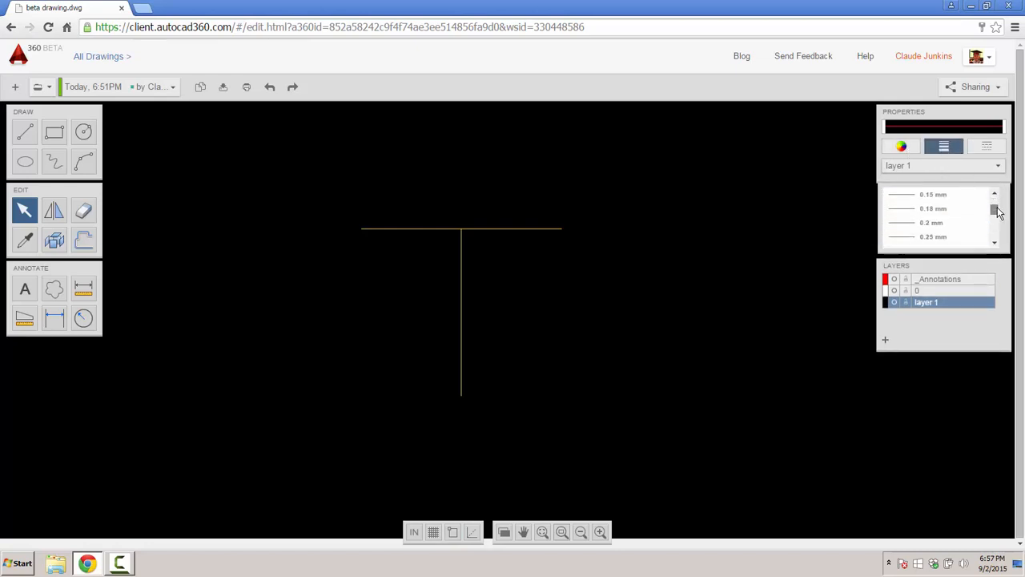
{"action": "left_click", "coordinate": [926, 225]}
- Draw two lines from the horizontal line's ends to the vertical line's bottom, forming a triangle
{"action": "left_click", "coordinate": [25, 133]}
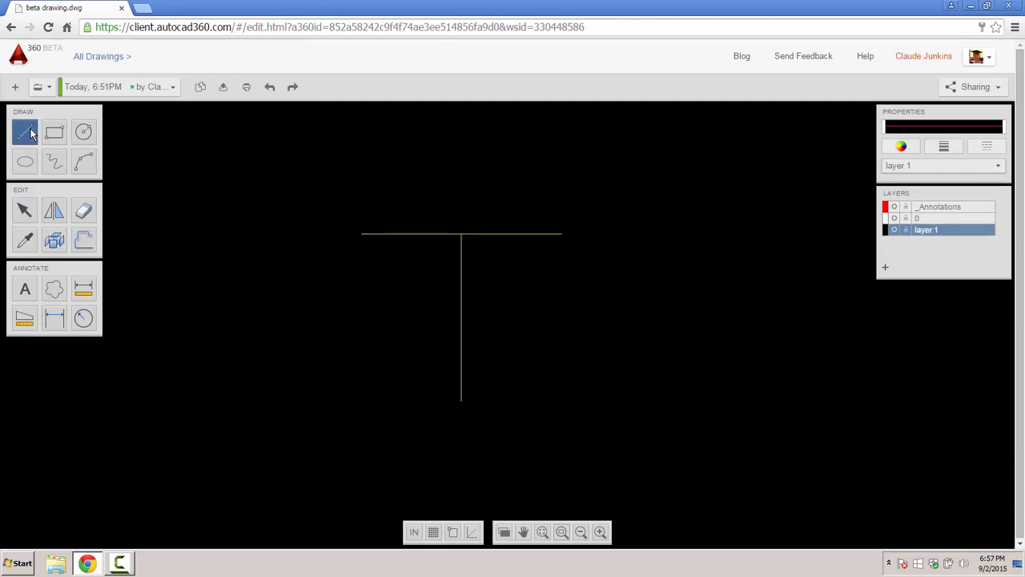
{"action": "left_click", "coordinate": [362, 233]}
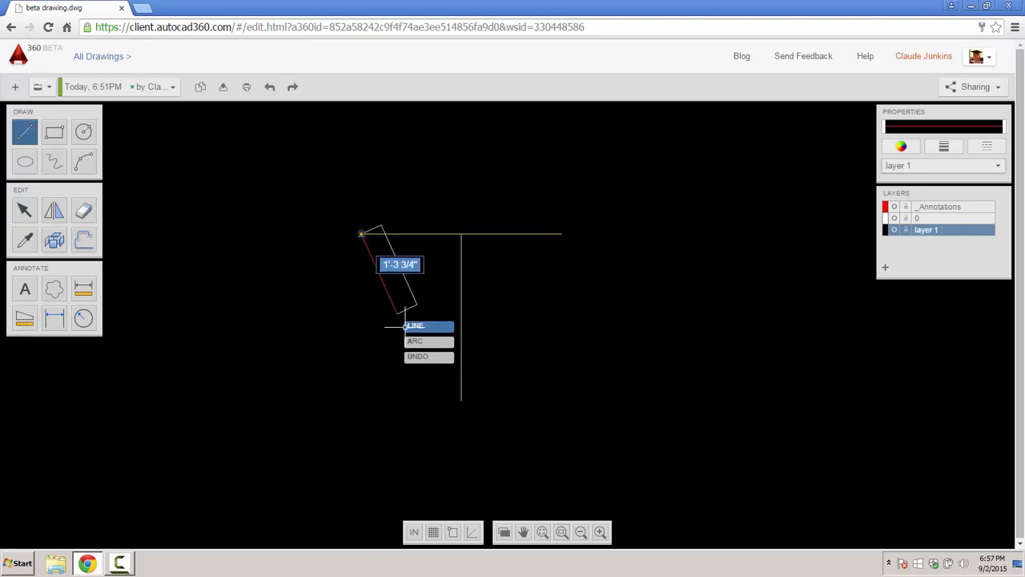
{"action": "left_click", "coordinate": [461, 400]}
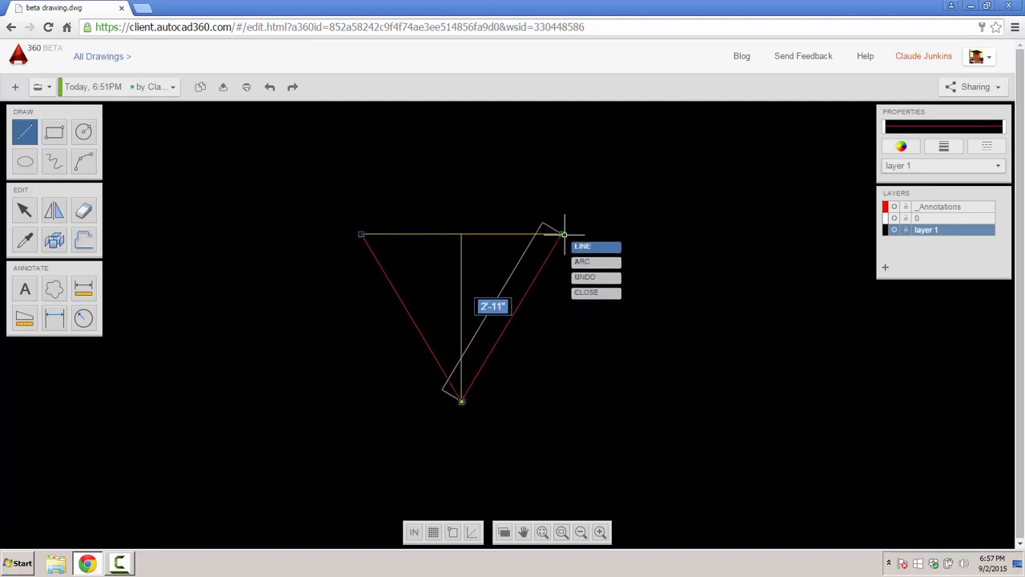
{"action": "left_click", "coordinate": [563, 234]}
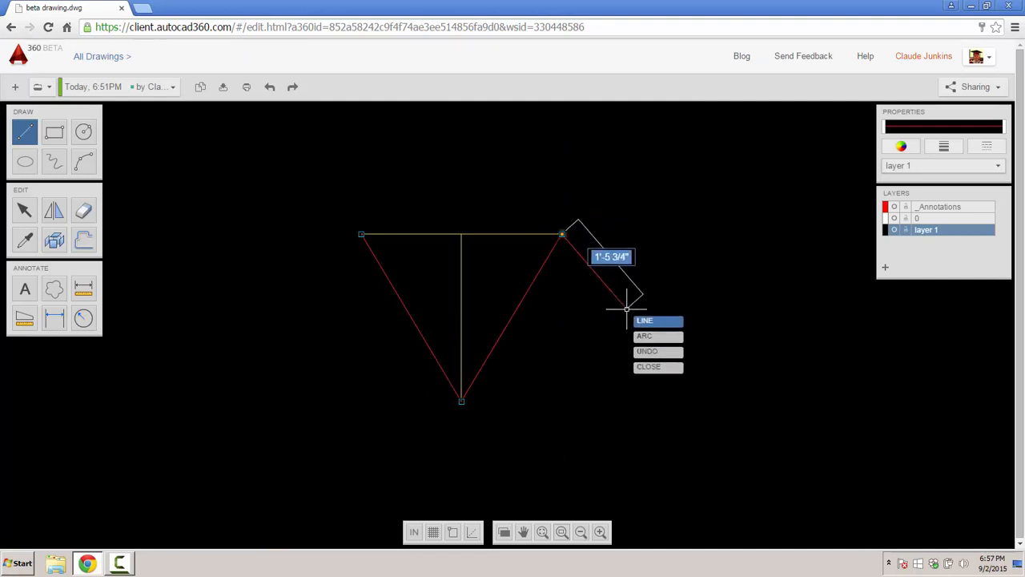
{"action": "key", "text": "Escape"}
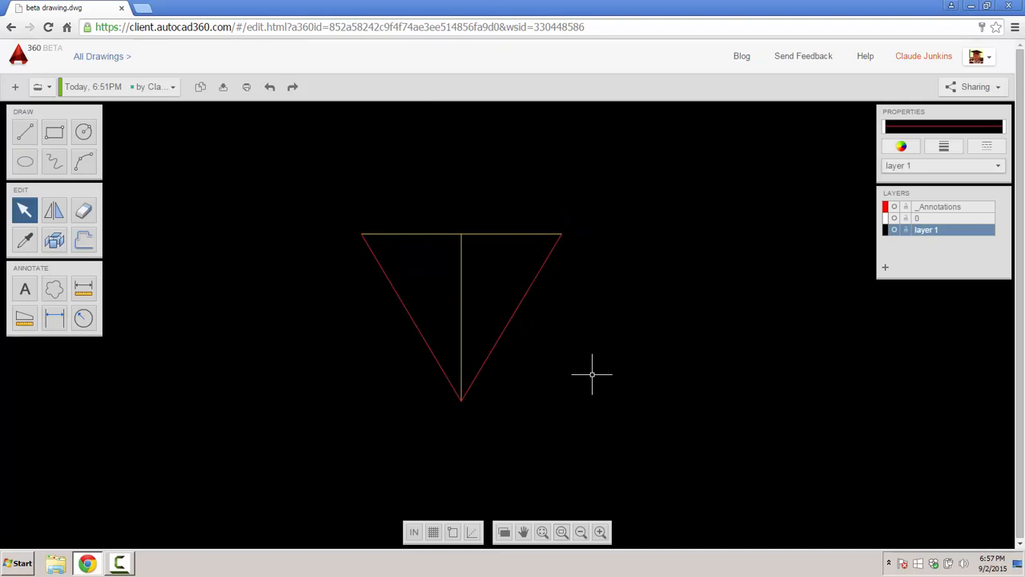
- Draw a red circle, radius about 7 3/4", centred on the triangle's vertical line and touching both slanted sides
{"action": "scroll", "coordinate": [440, 270], "scroll_direction": "up", "scroll_amount": 1}
{"action": "scroll", "coordinate": [439, 270], "scroll_direction": "down", "scroll_amount": 2}
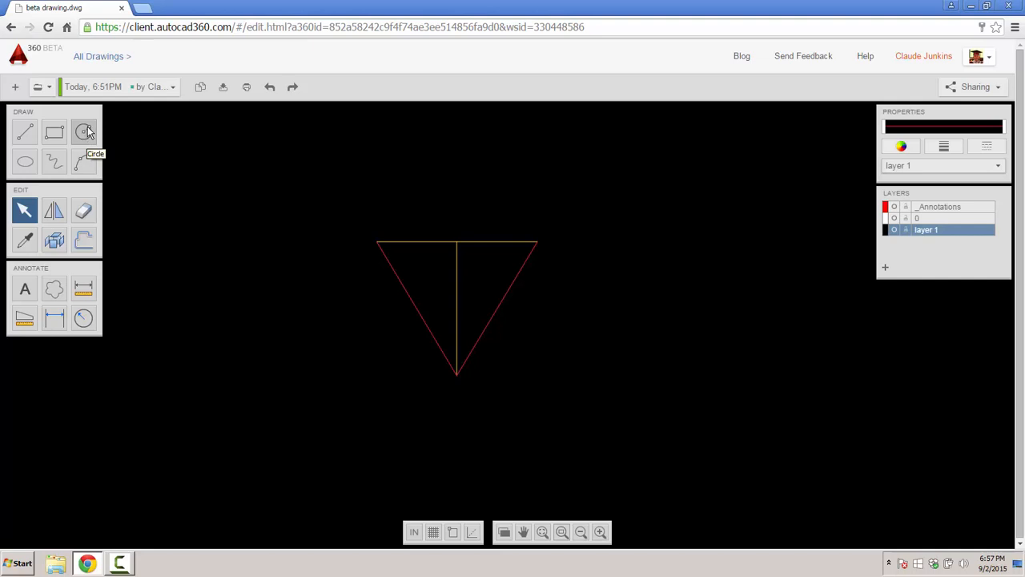
{"action": "left_click", "coordinate": [84, 133]}
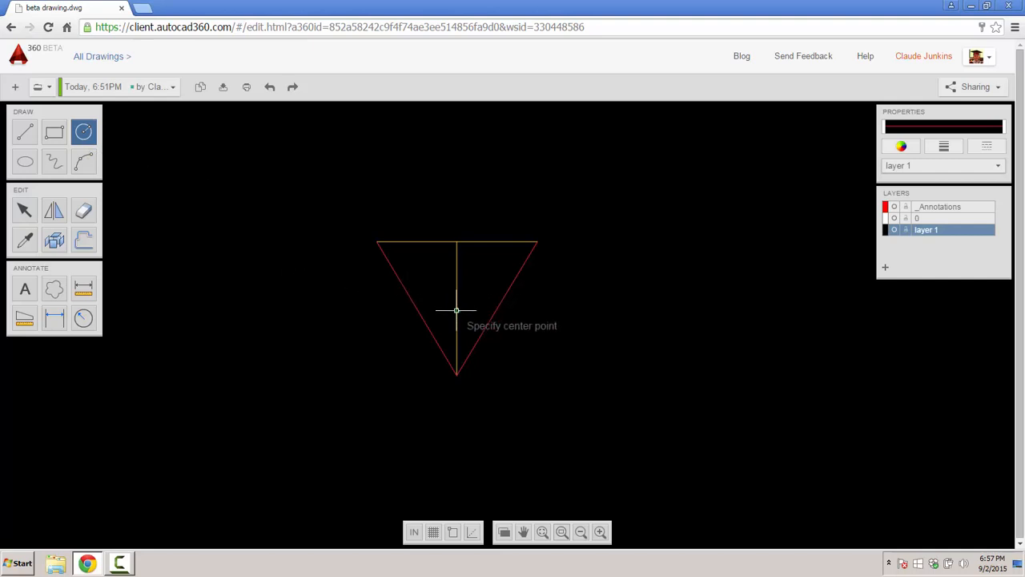
{"action": "left_click", "coordinate": [458, 309]}
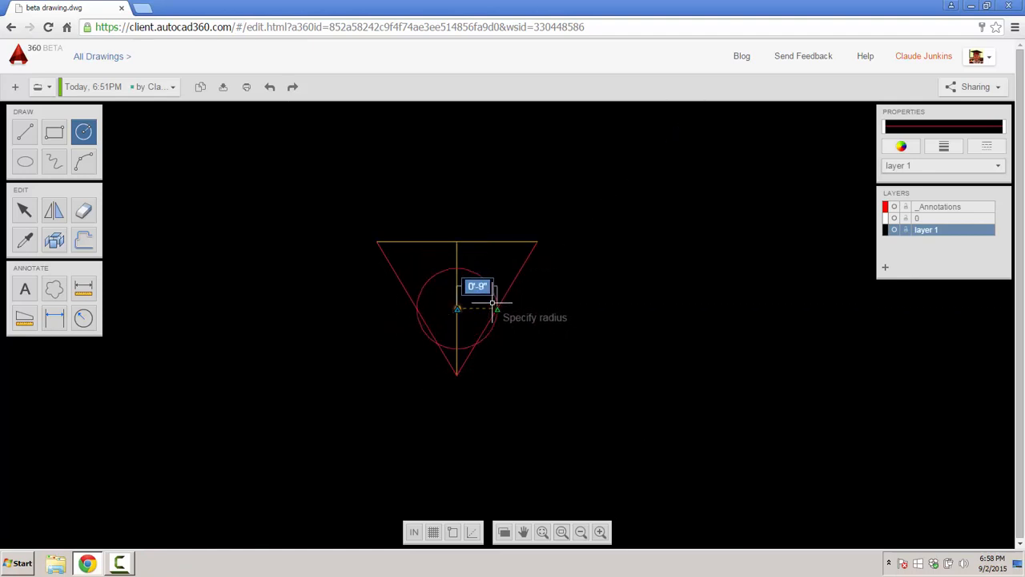
{"action": "left_click", "coordinate": [453, 534]}
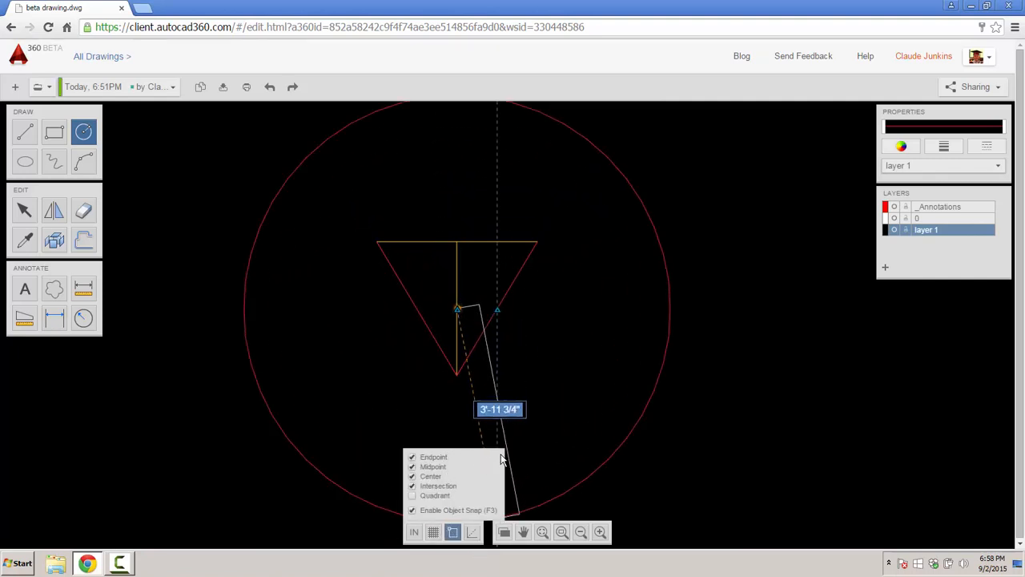
{"action": "key", "text": "Escape"}
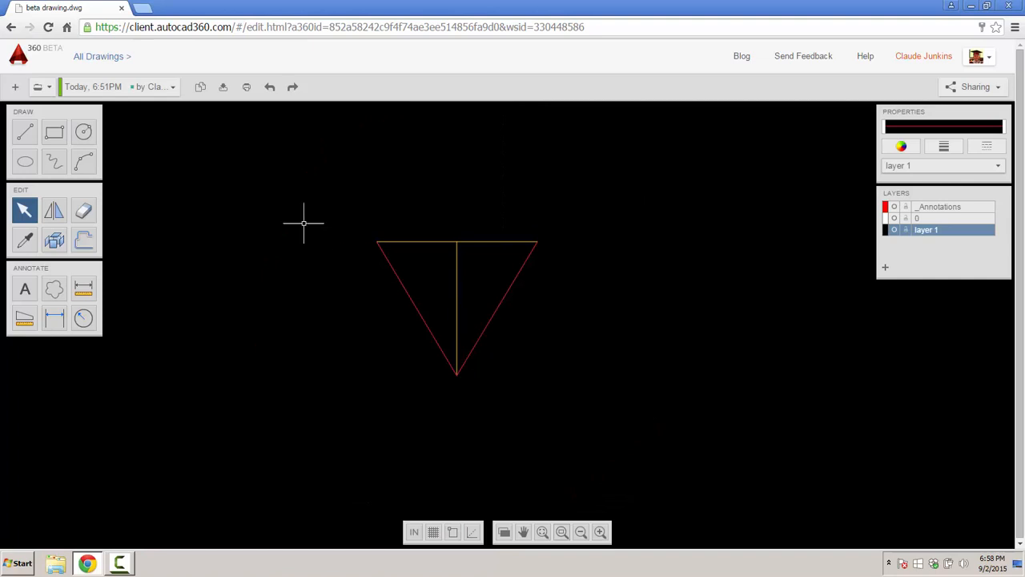
{"action": "left_click", "coordinate": [84, 131]}
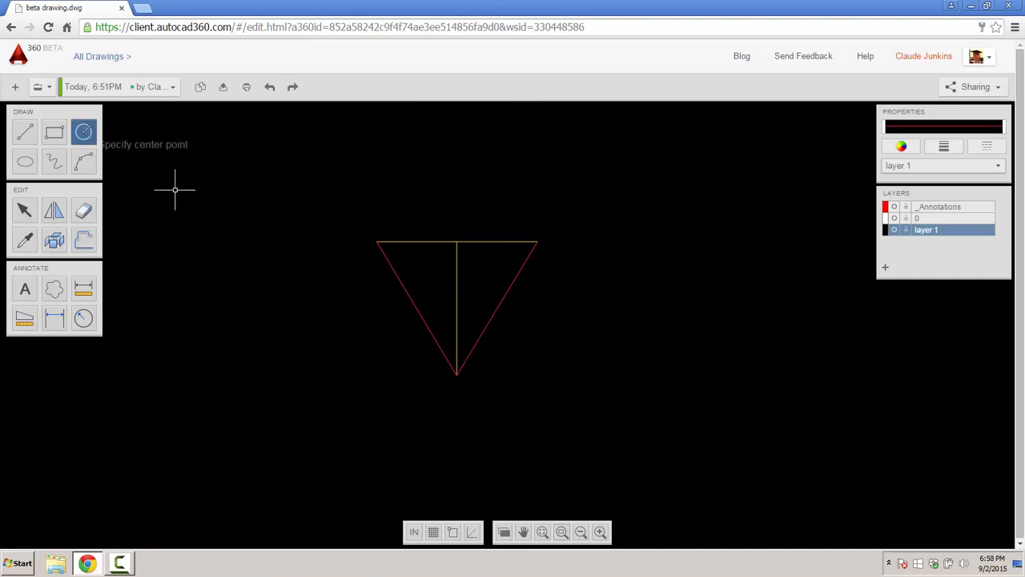
{"action": "left_click", "coordinate": [456, 309]}
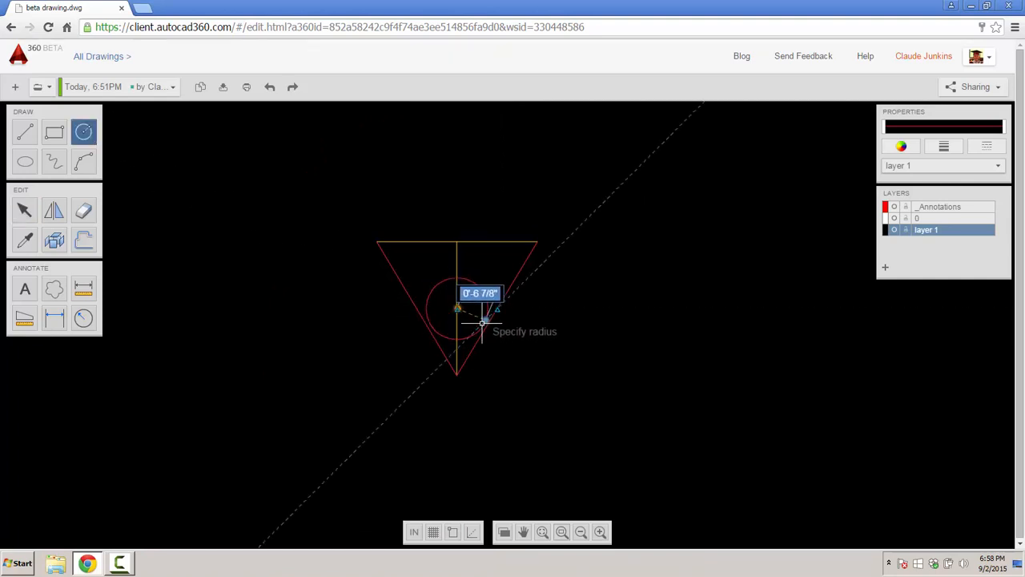
{"action": "scroll", "coordinate": [481, 328], "scroll_direction": "up", "scroll_amount": 2}
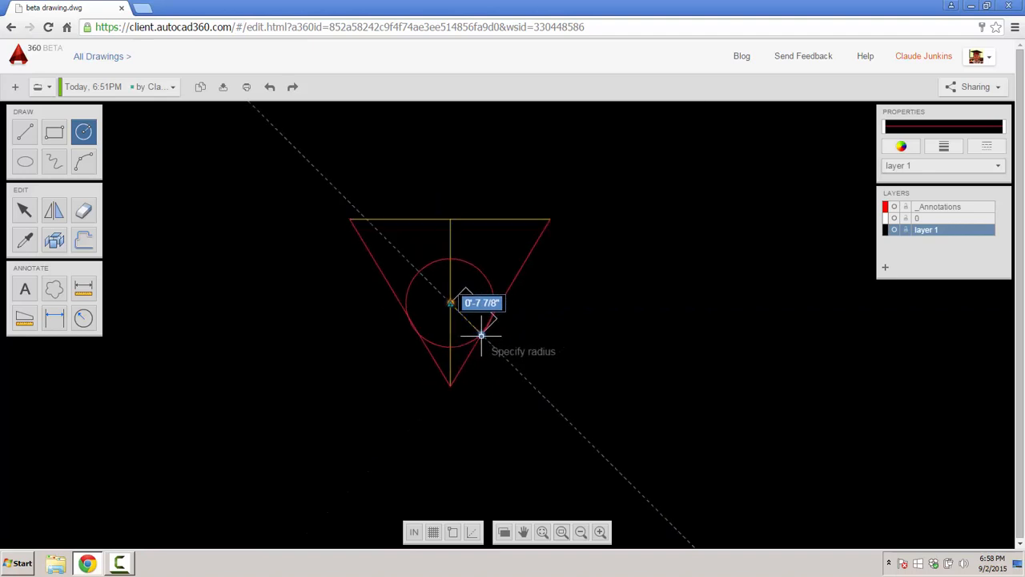
{"action": "scroll", "coordinate": [483, 331], "scroll_direction": "up", "scroll_amount": 1}
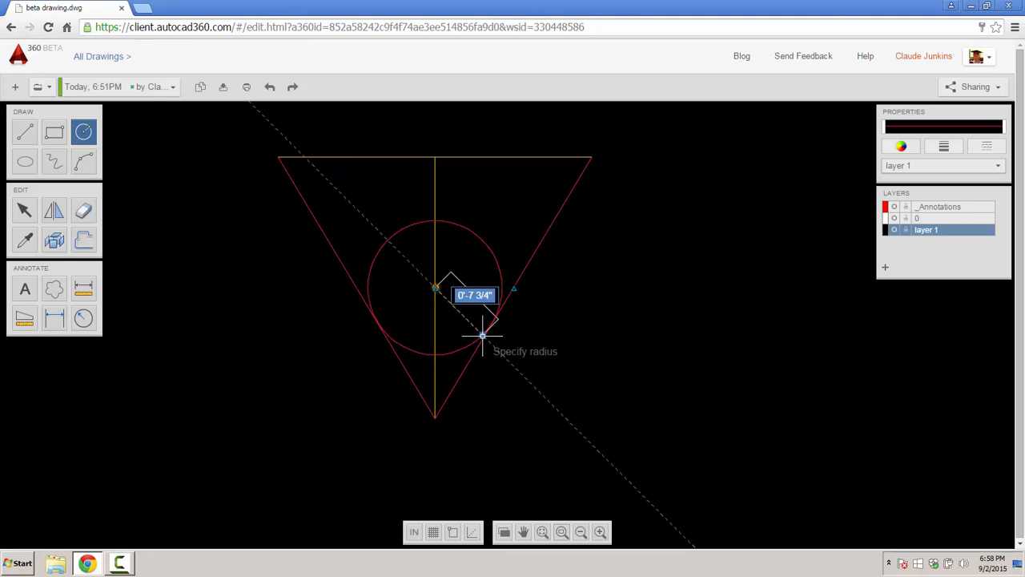
{"action": "left_click", "coordinate": [482, 335]}
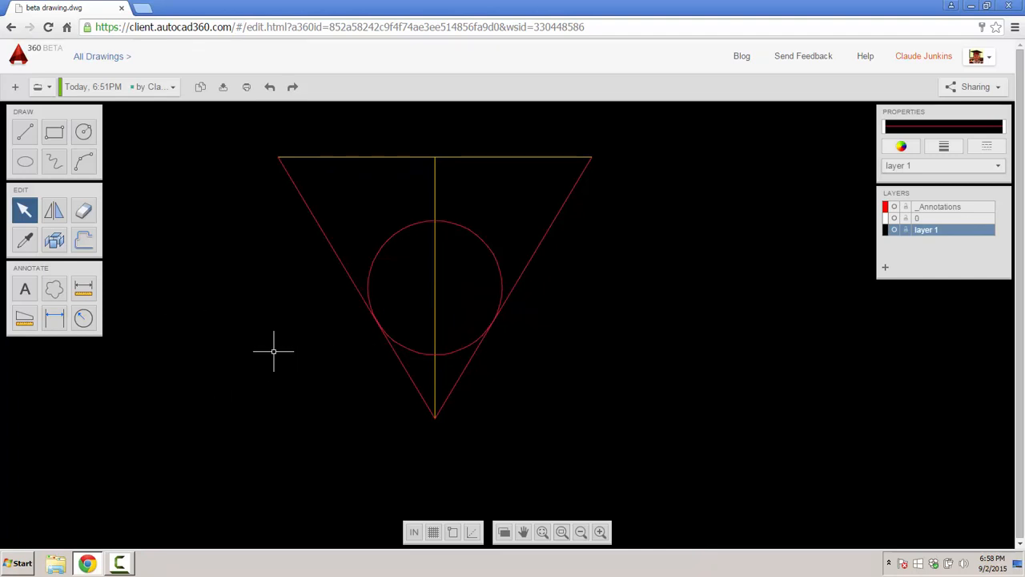
- Switch the colour to green and draw an ellipse from the vertical line to the triangle's right side
{"action": "left_click", "coordinate": [908, 149]}
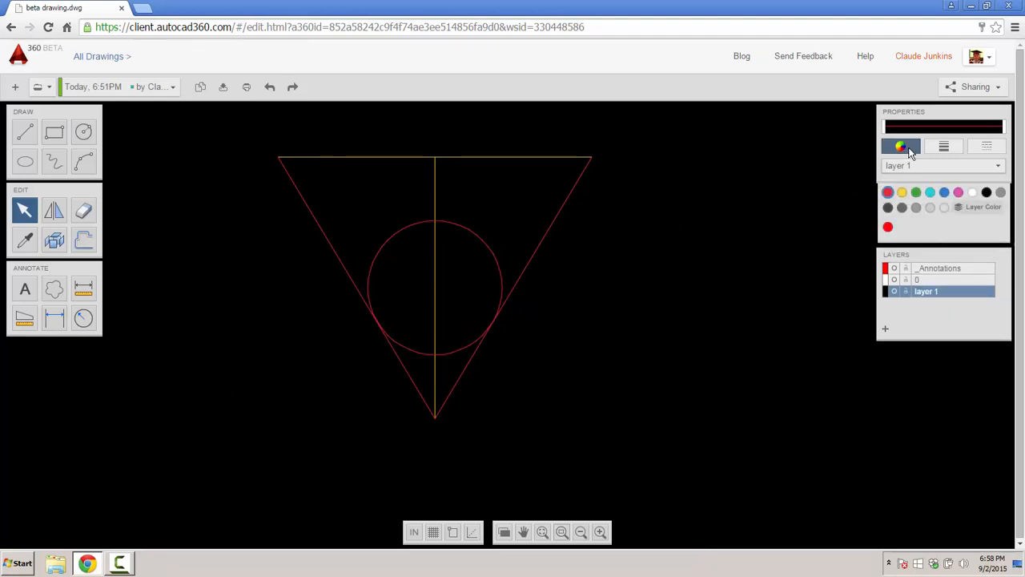
{"action": "left_click", "coordinate": [918, 196]}
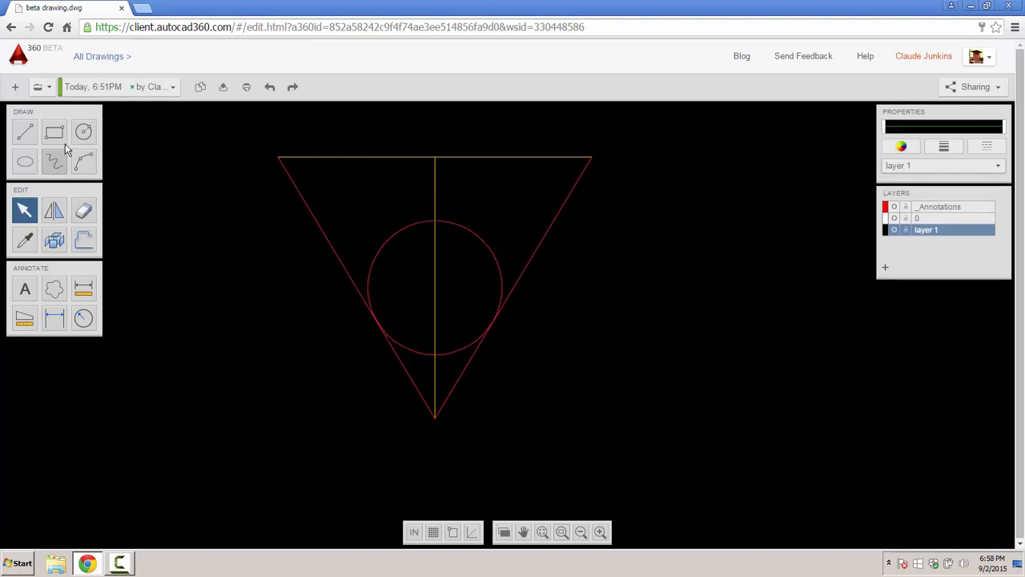
{"action": "left_click", "coordinate": [25, 161]}
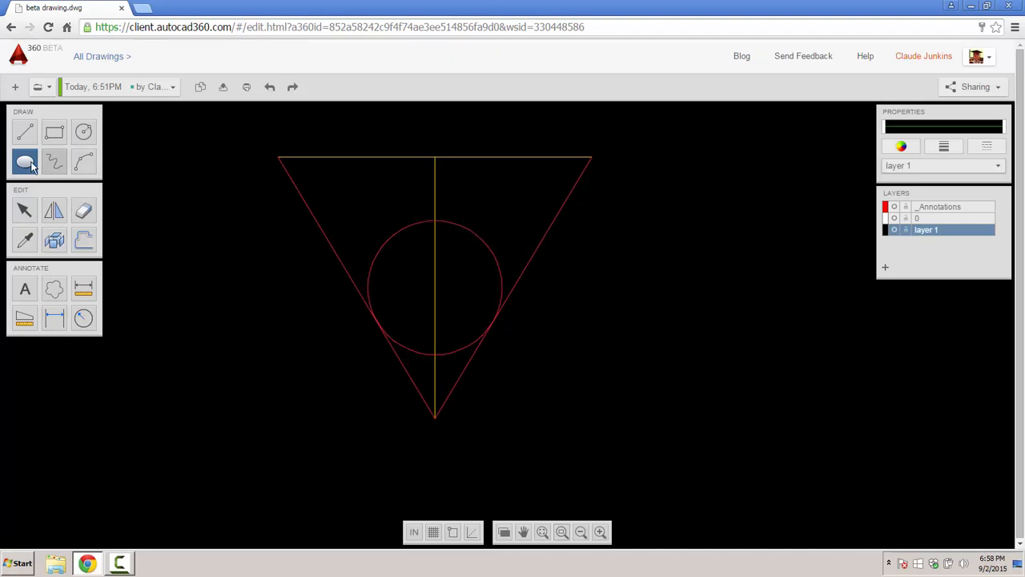
{"action": "left_click", "coordinate": [409, 215]}
{"action": "key", "text": "Escape"}
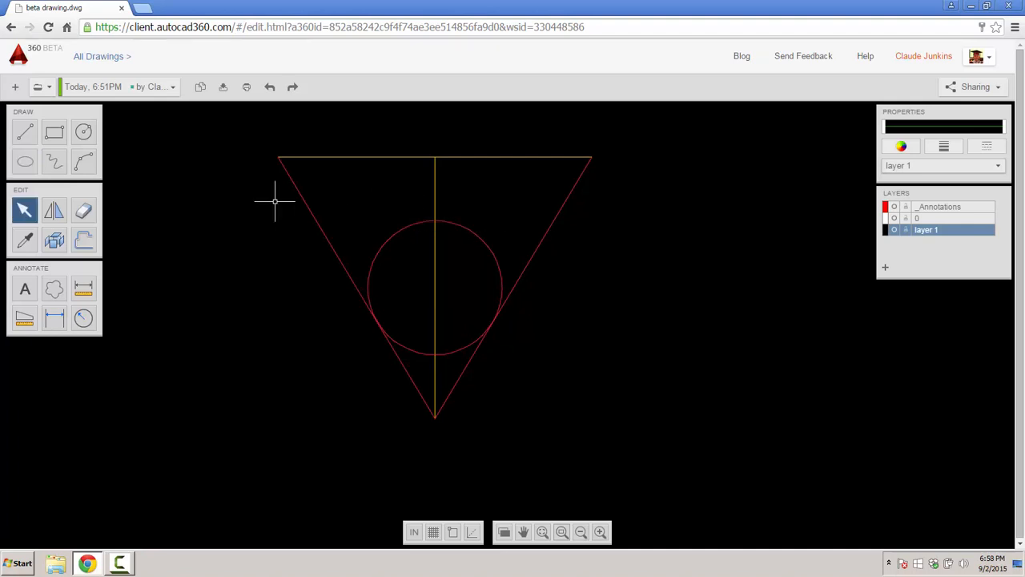
{"action": "left_click", "coordinate": [27, 165]}
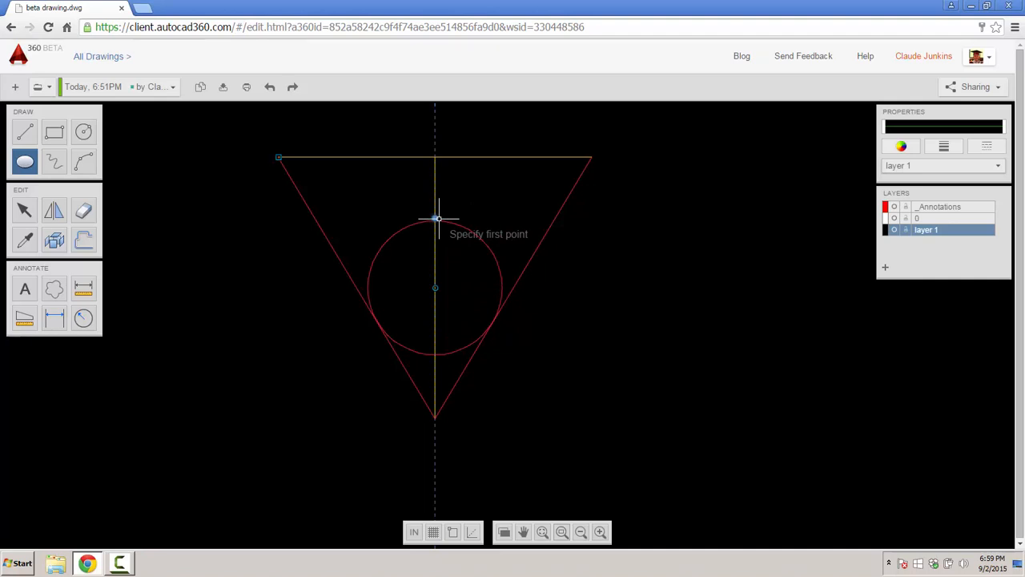
{"action": "left_click", "coordinate": [437, 218]}
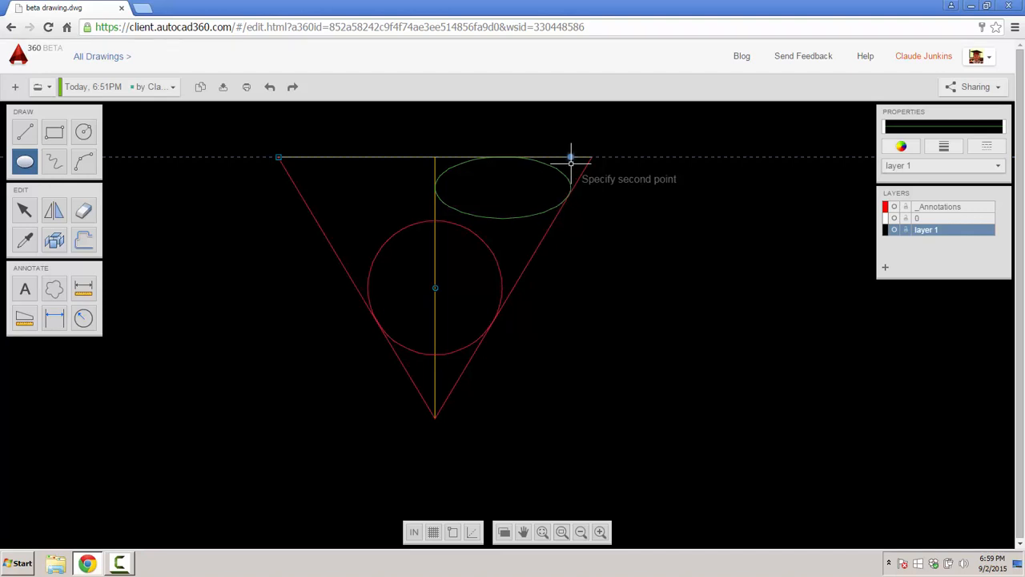
{"action": "left_click", "coordinate": [571, 162]}
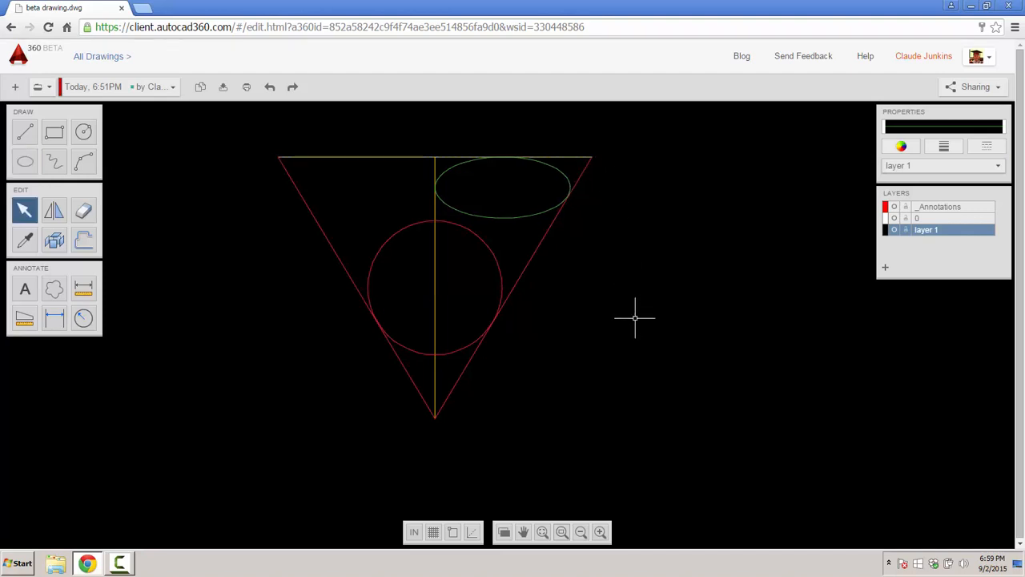
{"action": "scroll", "coordinate": [653, 329], "scroll_direction": "down", "scroll_amount": 3}
{"action": "middle_click_drag", "start_coordinate": [670, 341], "coordinate": [405, 302]}
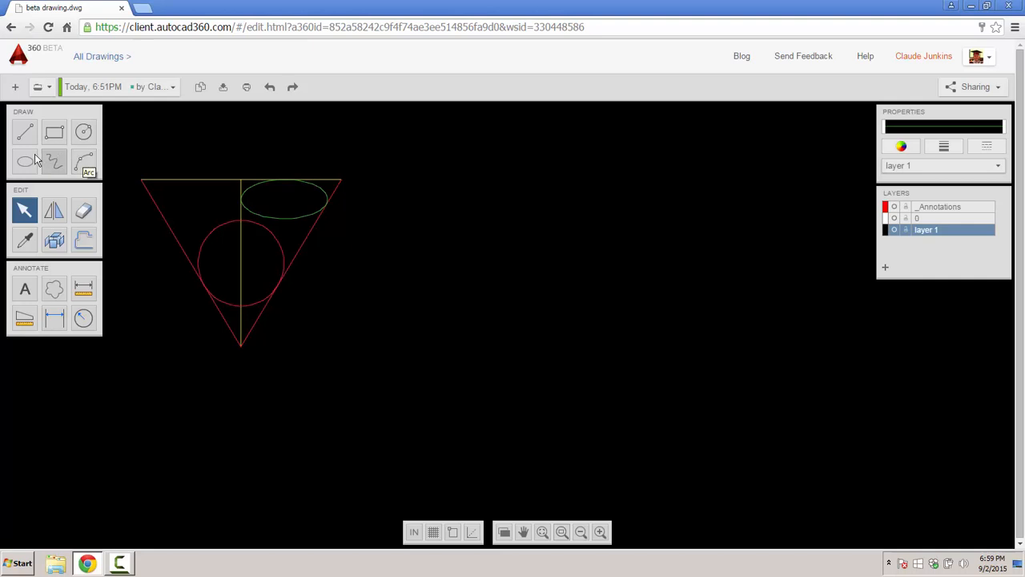
- Draw an 8'-6 3/4" green horizontal line to the right of the triangle
{"action": "left_click", "coordinate": [24, 133]}
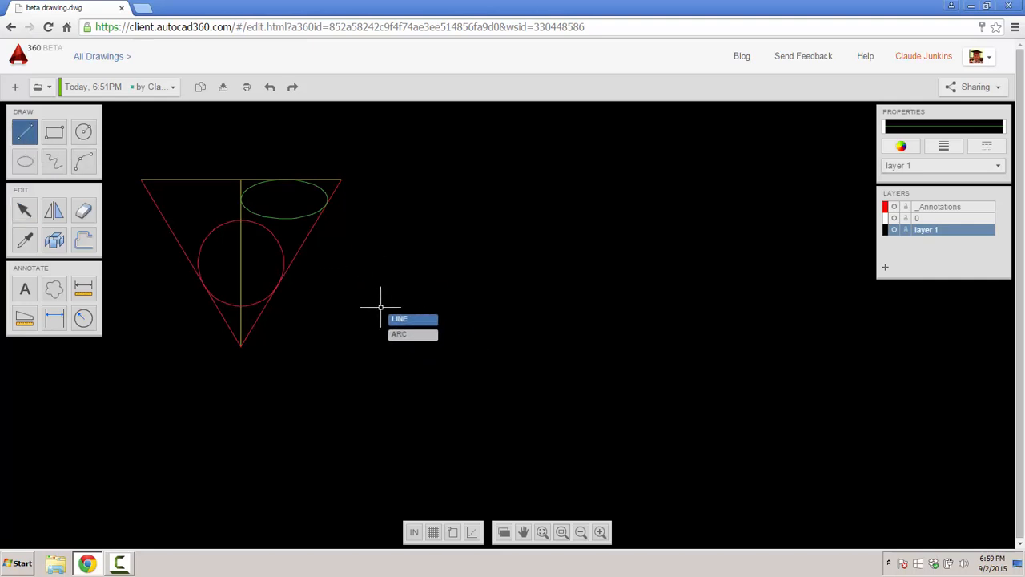
{"action": "left_click", "coordinate": [345, 302]}
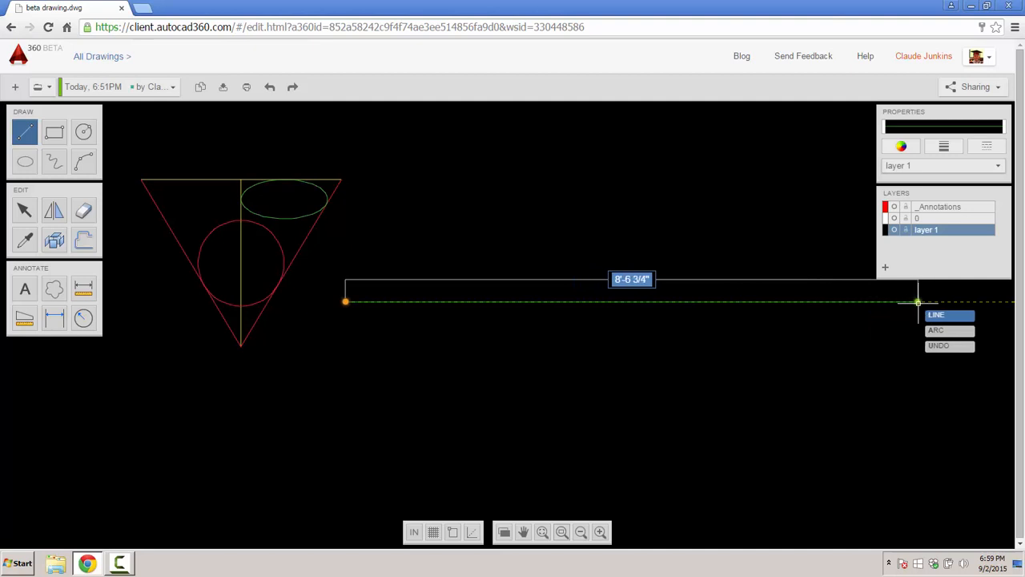
{"action": "left_click", "coordinate": [918, 302]}
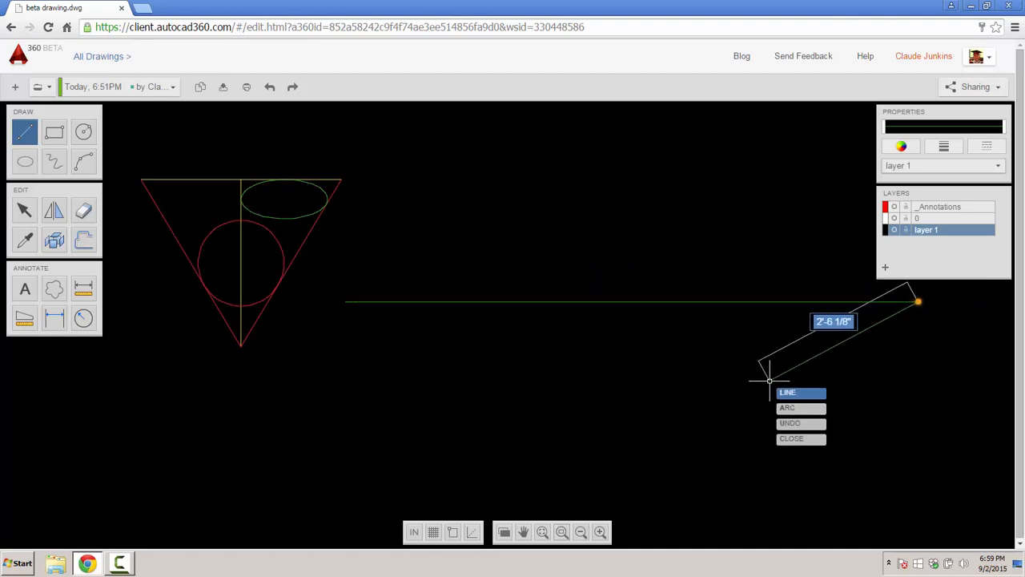
{"action": "key", "text": "Escape"}
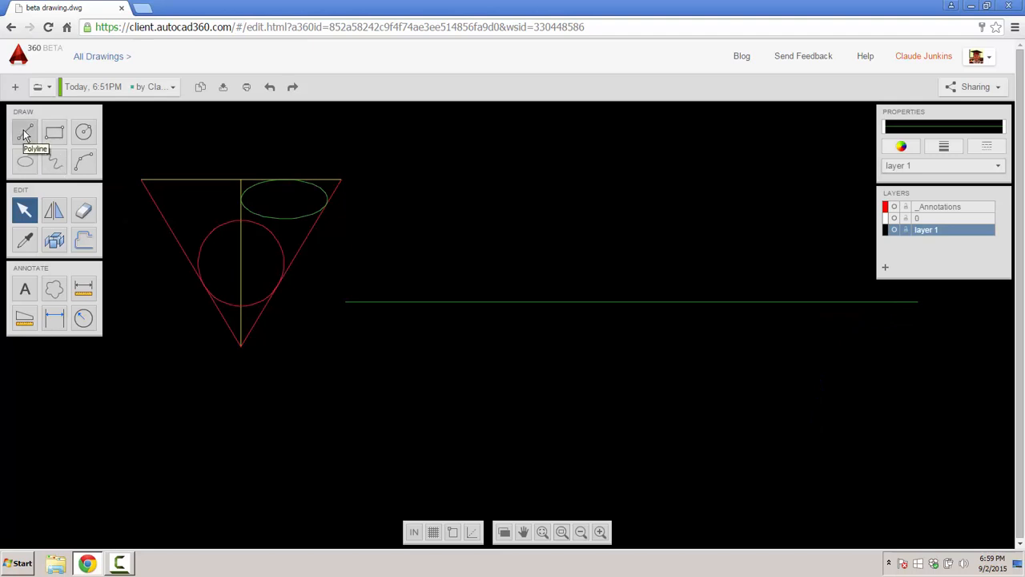
- Add a polyline from that line's left end down 5" and back across parallel to it
{"action": "left_click", "coordinate": [25, 133]}
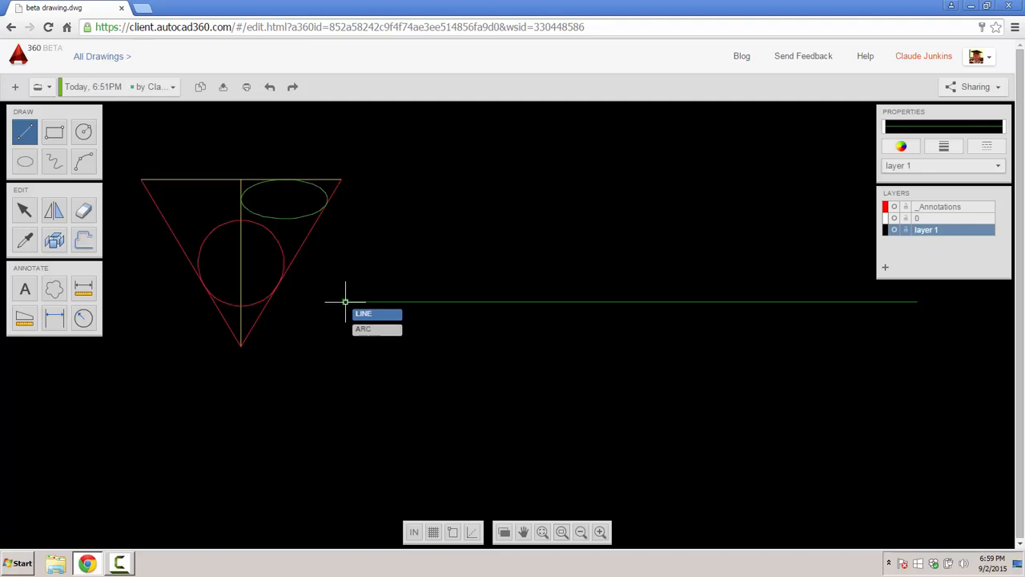
{"action": "left_click", "coordinate": [346, 302]}
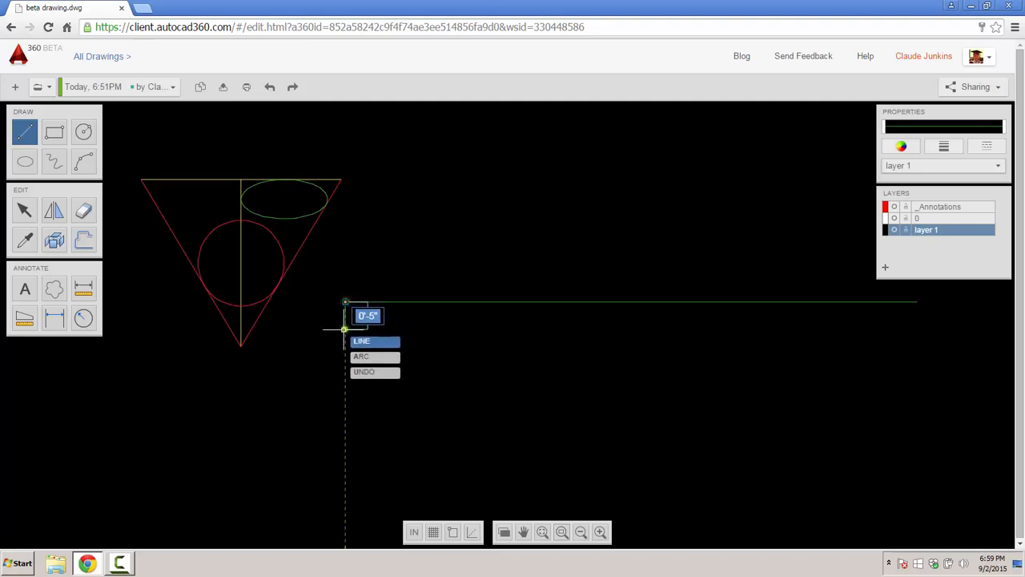
{"action": "left_click", "coordinate": [344, 328]}
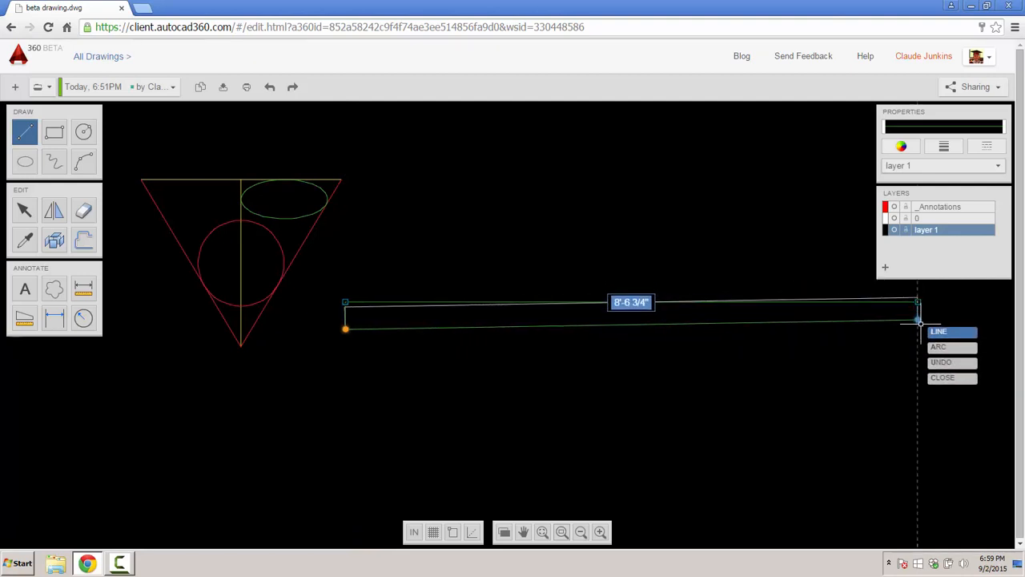
{"action": "left_click", "coordinate": [918, 328]}
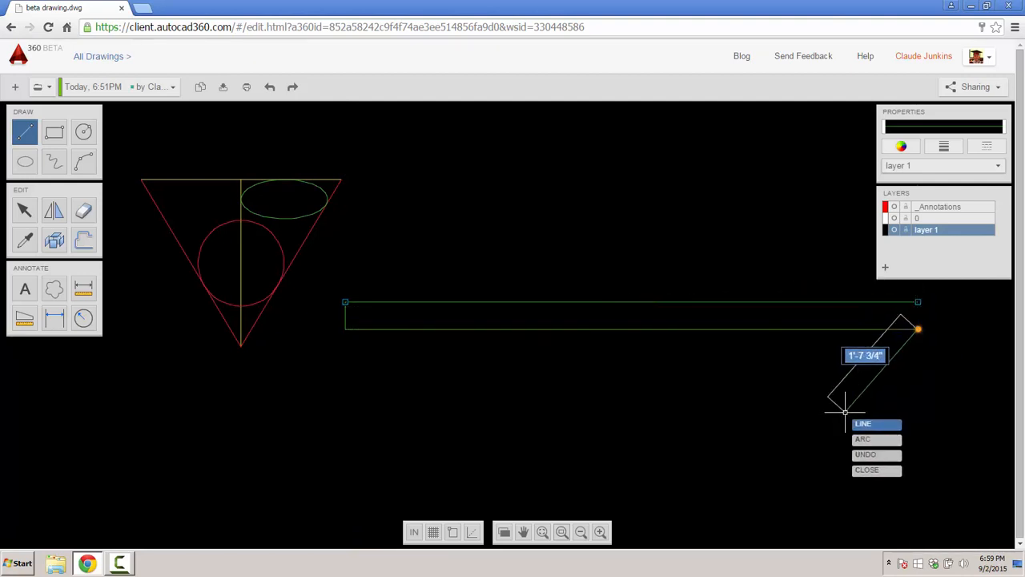
{"action": "key", "text": "Escape"}
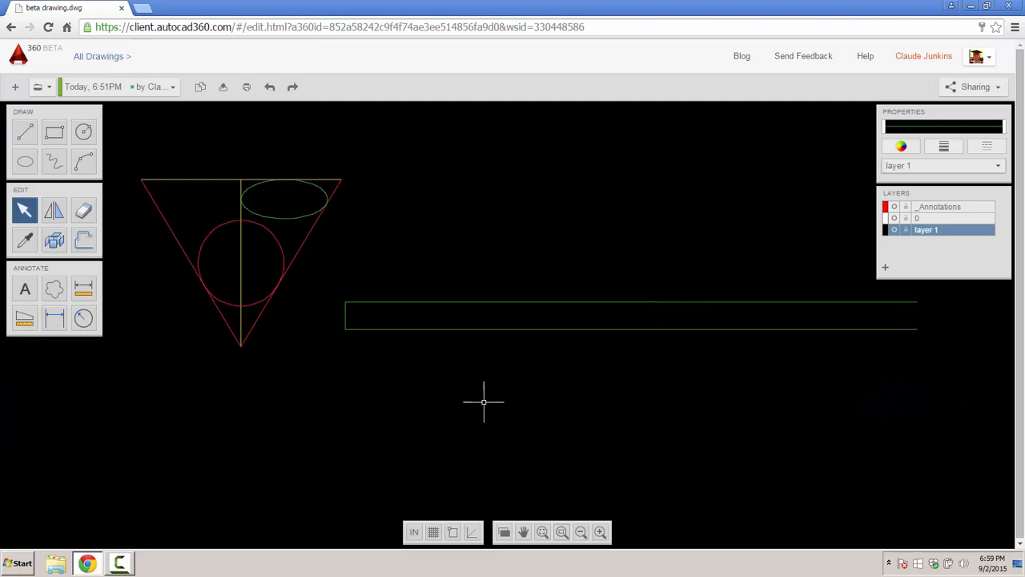
- Explode the long green strip into separate line segments
{"action": "left_click", "coordinate": [342, 317]}
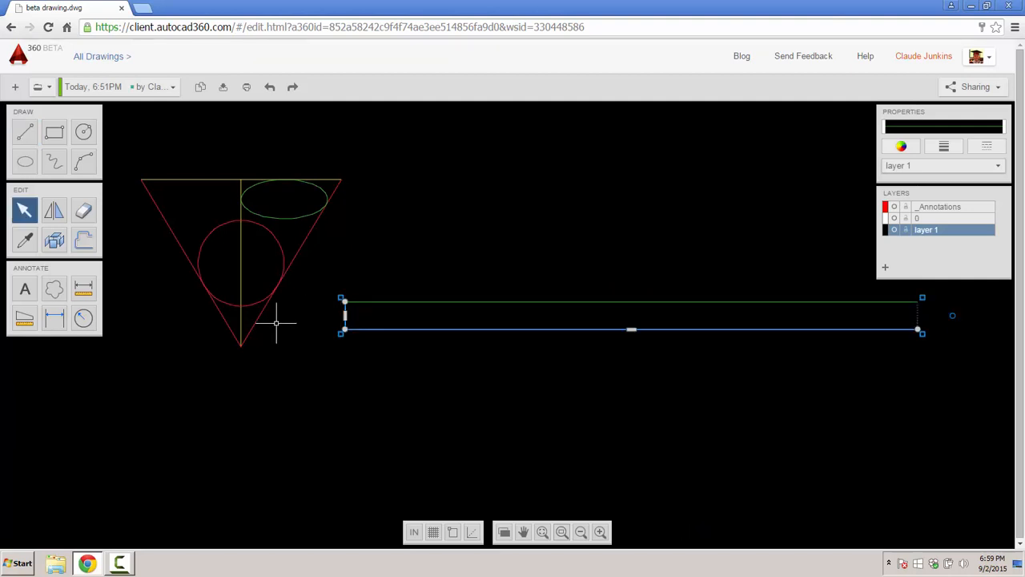
{"action": "left_click", "coordinate": [276, 323]}
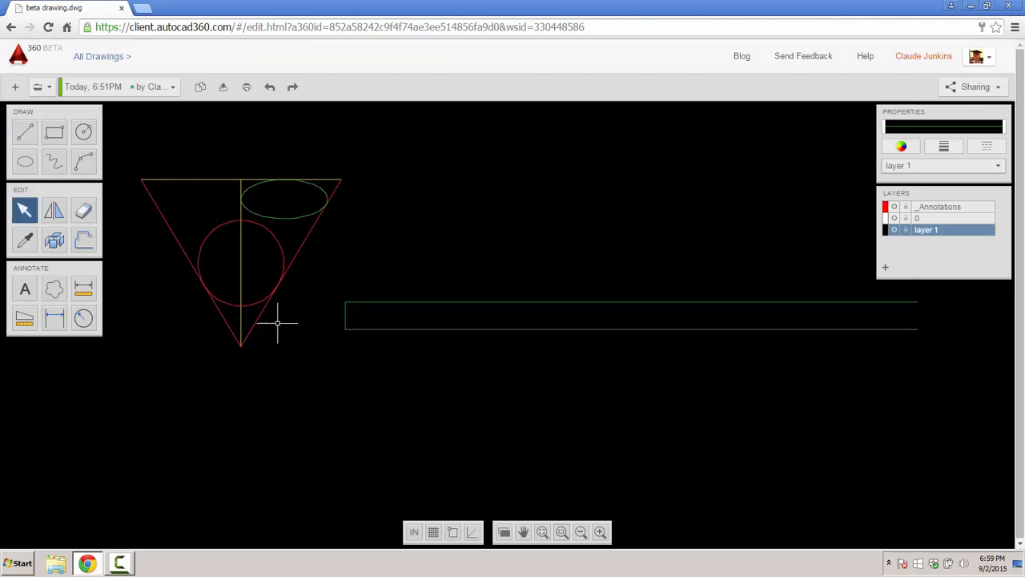
{"action": "left_click", "coordinate": [344, 314]}
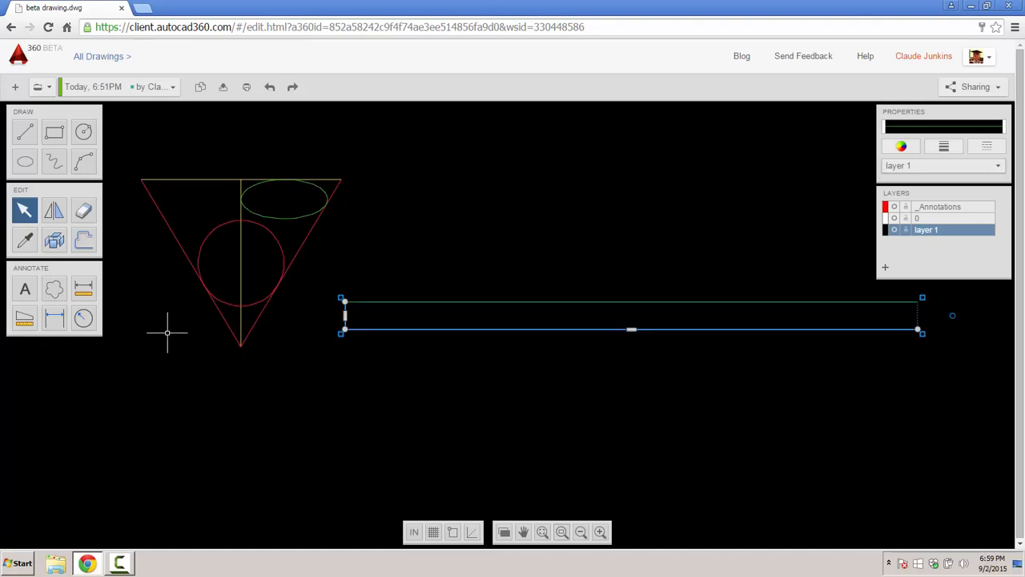
{"action": "left_click", "coordinate": [55, 241]}
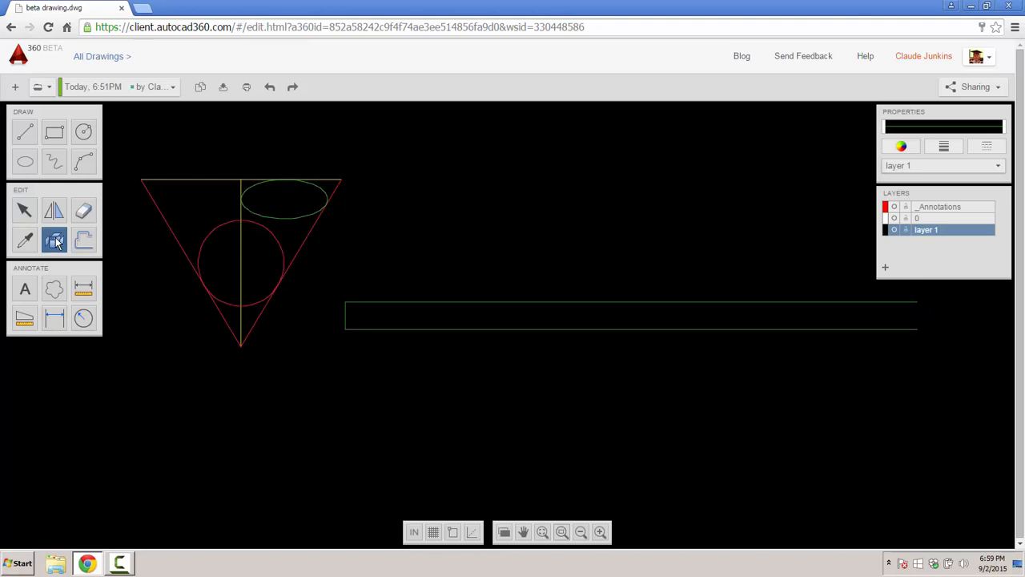
{"action": "left_click", "coordinate": [343, 314]}
{"action": "key", "text": "Escape"}
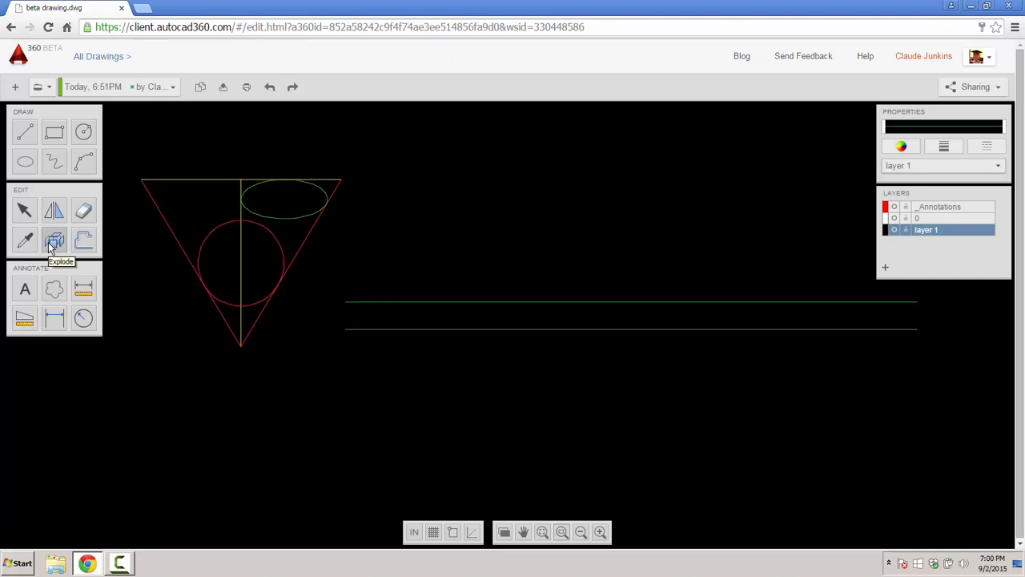
- Draw a cross line dividing the strip, then a second one 3 feet to its left
{"action": "left_click", "coordinate": [25, 132]}
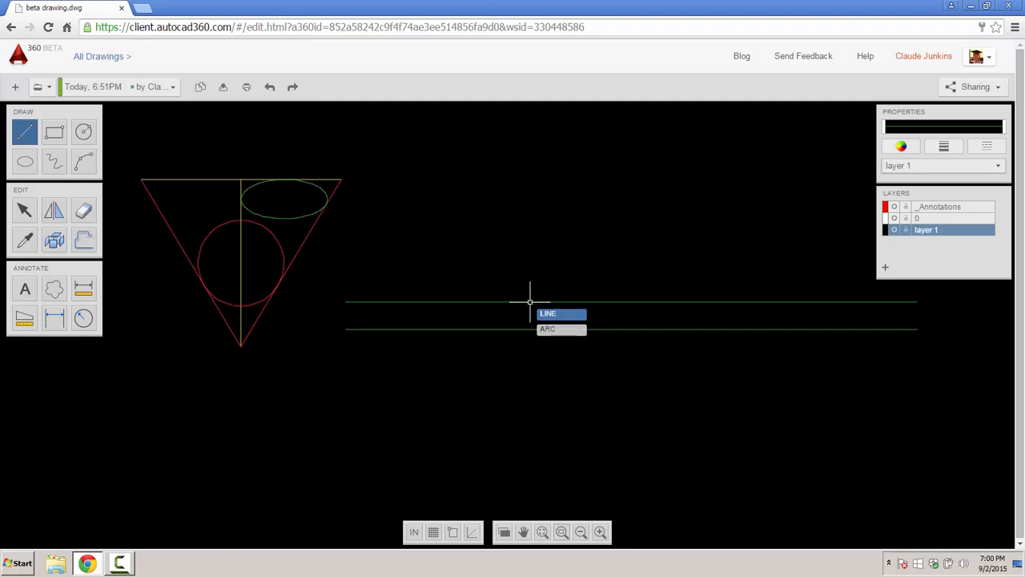
{"action": "left_click", "coordinate": [632, 302]}
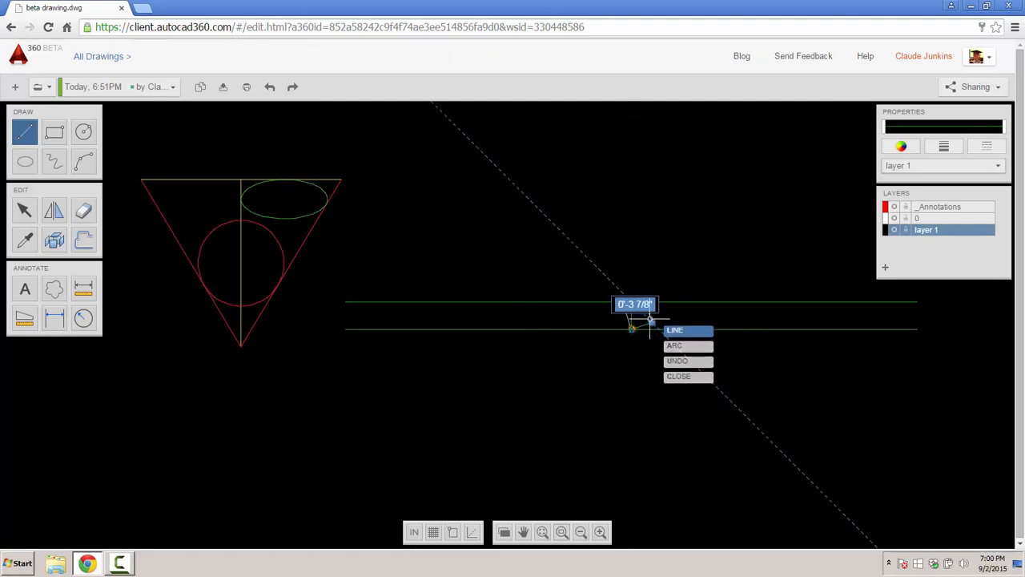
{"action": "left_click", "coordinate": [649, 321]}
{"action": "key", "text": "Escape"}
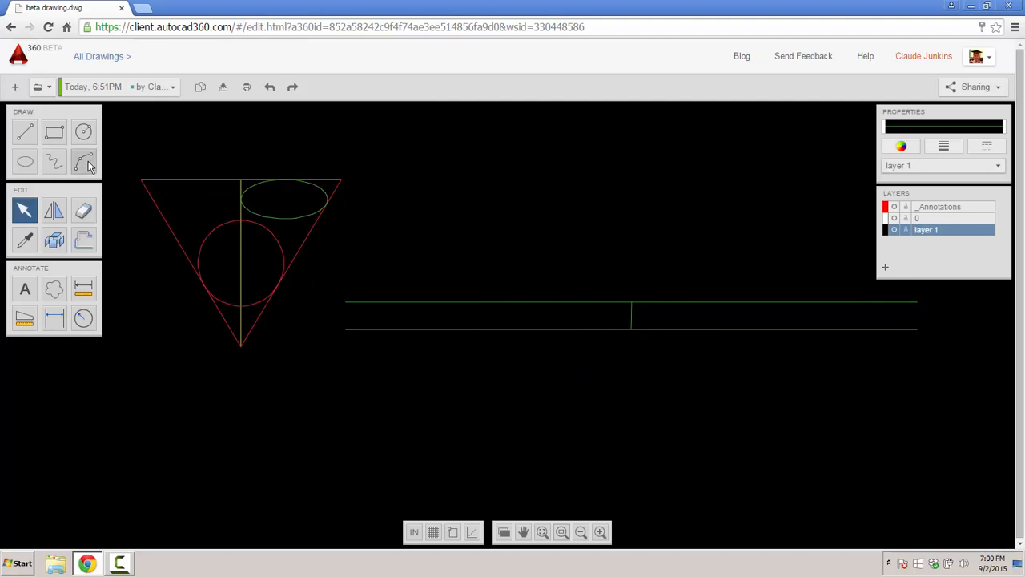
{"action": "left_click", "coordinate": [87, 162]}
{"action": "left_click", "coordinate": [24, 131]}
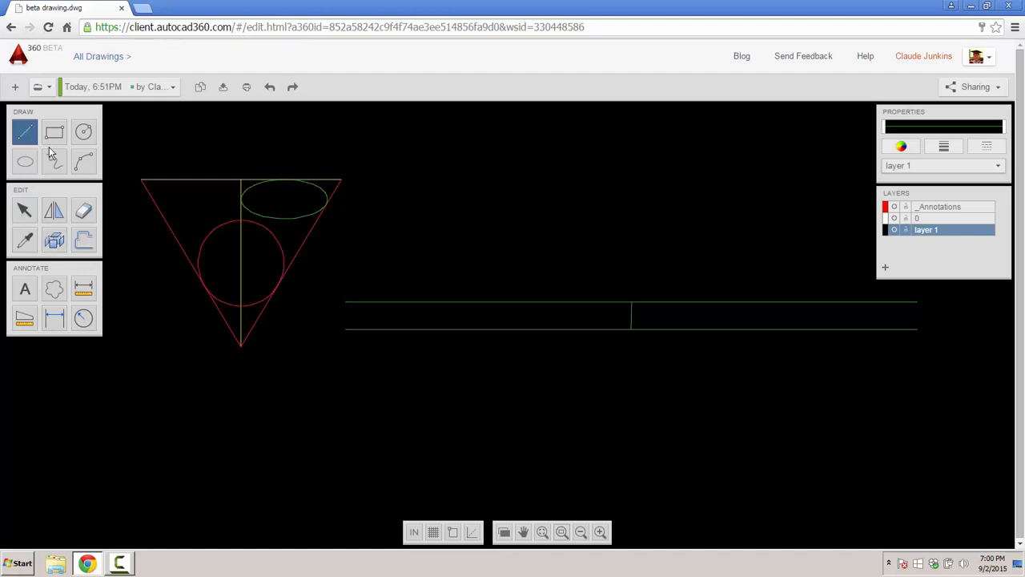
{"action": "left_click", "coordinate": [631, 301]}
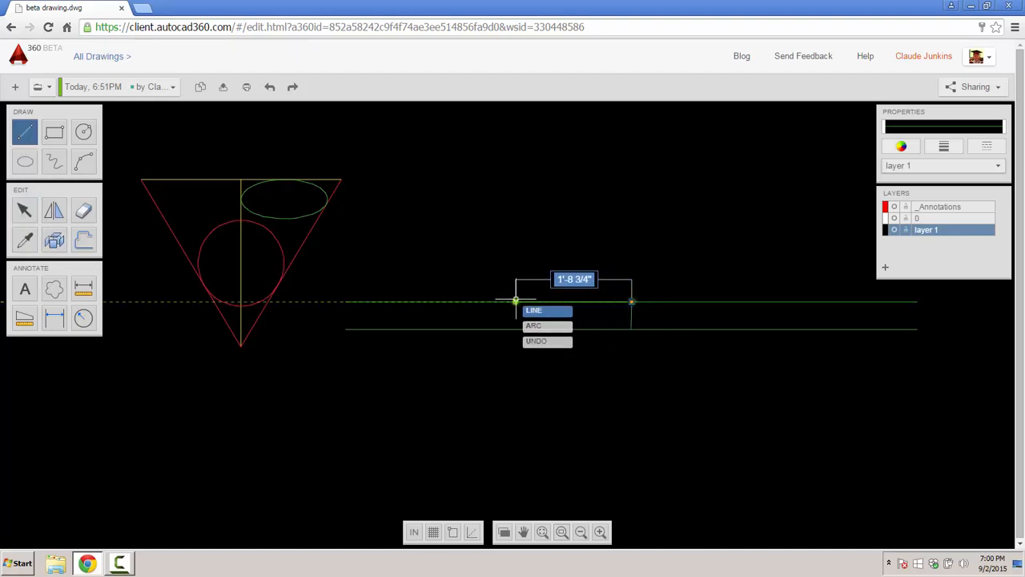
{"action": "type", "text": "3"}
{"action": "key", "text": "Return"}
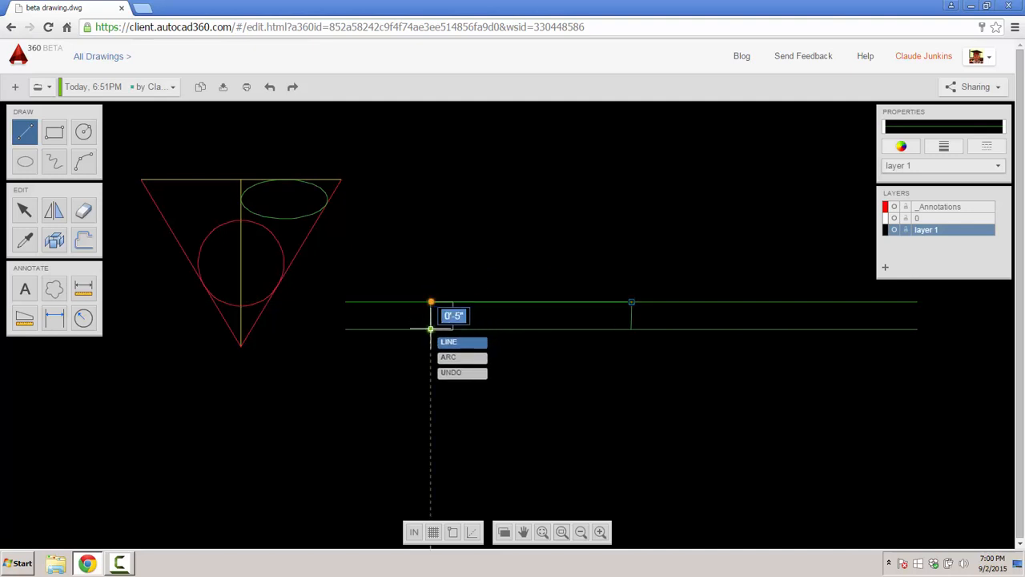
{"action": "left_click", "coordinate": [431, 329]}
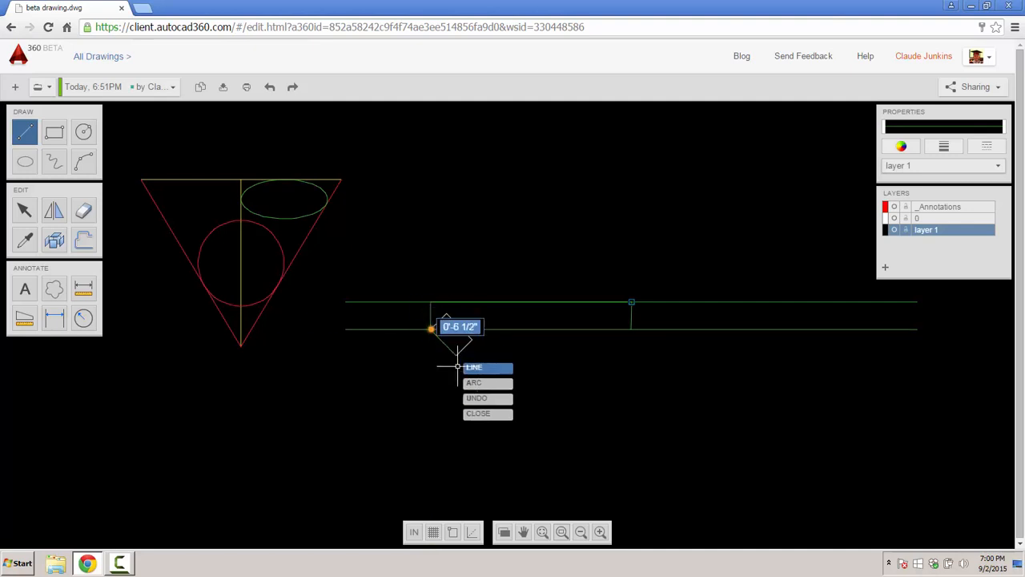
{"action": "key", "text": "Escape"}
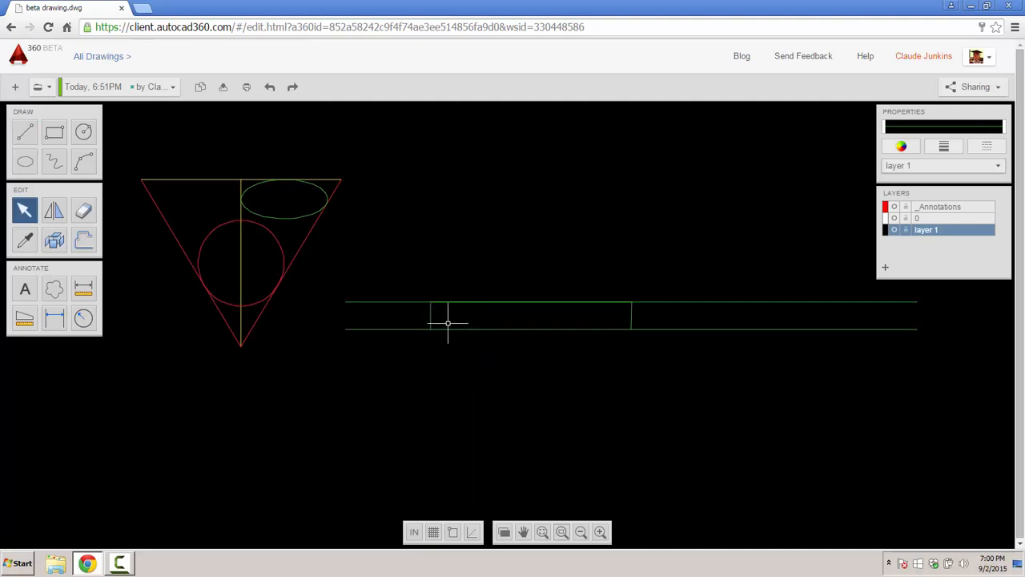
- Try moving the top wall line and extruding the section between the cross lines, cancelling both
{"action": "left_click", "coordinate": [505, 302]}
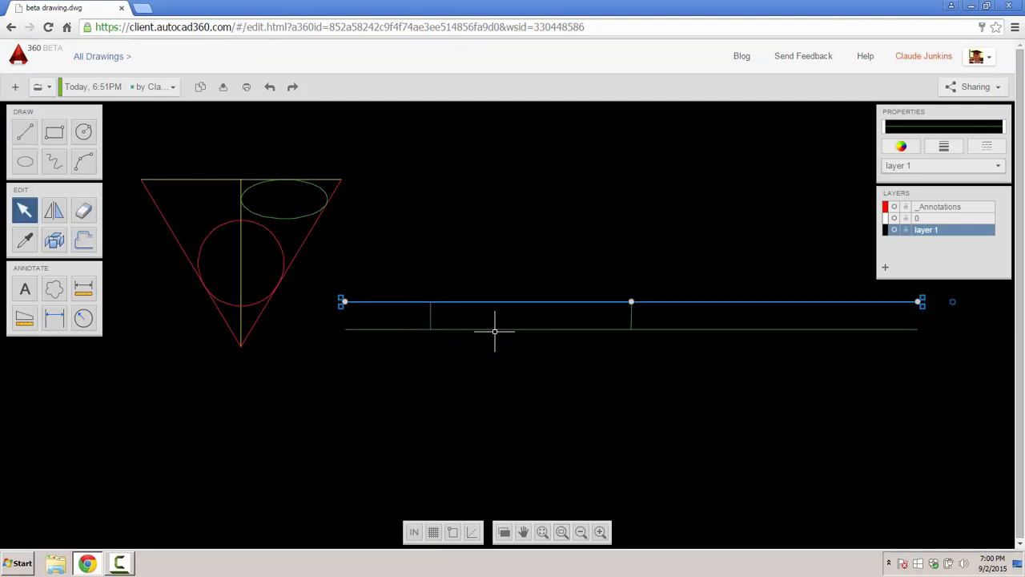
{"action": "left_click_drag", "start_coordinate": [498, 302], "coordinate": [499, 317]}
{"action": "key", "text": "Escape"}
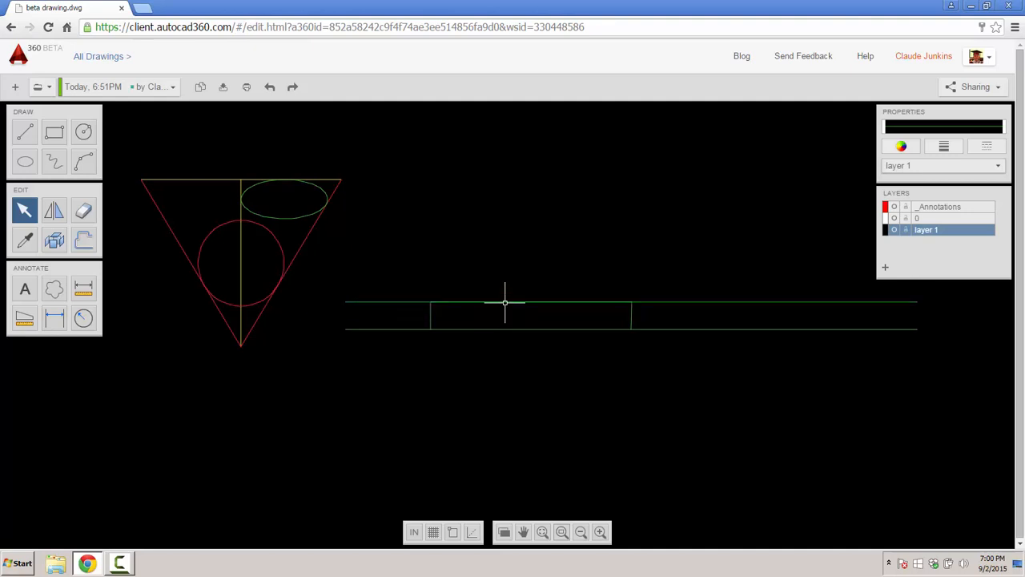
{"action": "left_click_drag", "start_coordinate": [406, 252], "coordinate": [633, 305]}
{"action": "left_click_drag", "start_coordinate": [412, 272], "coordinate": [667, 357]}
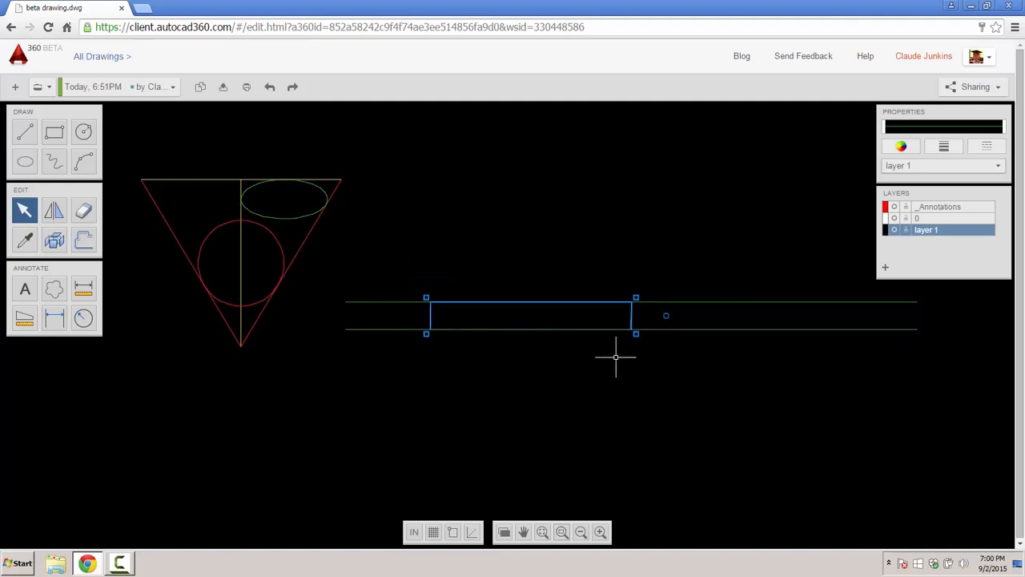
{"action": "left_click", "coordinate": [53, 241]}
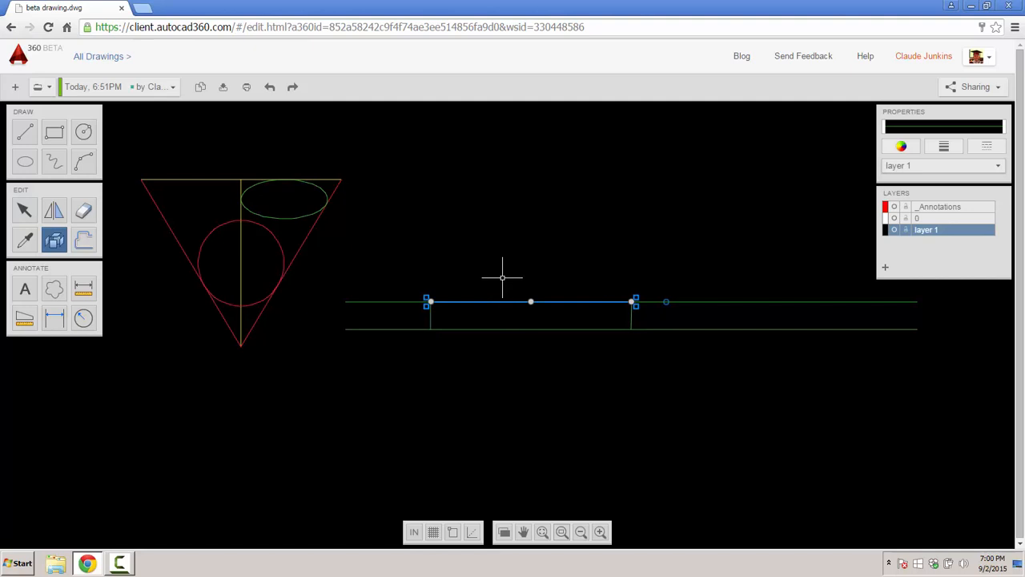
{"action": "key", "text": "Escape"}
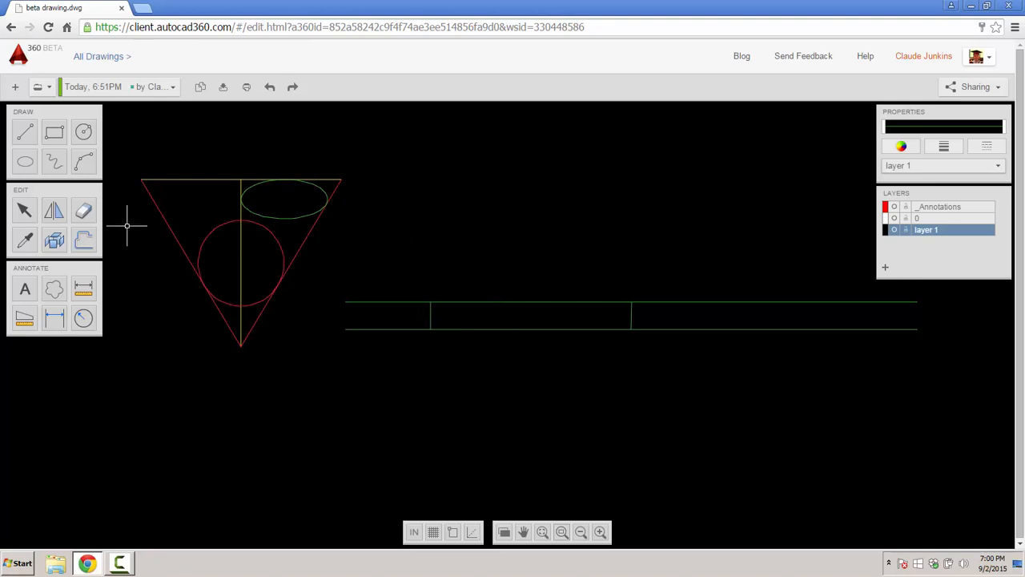
- Erase the top and bottom wall segments between the two cross lines to open the door gap
{"action": "left_click", "coordinate": [84, 213]}
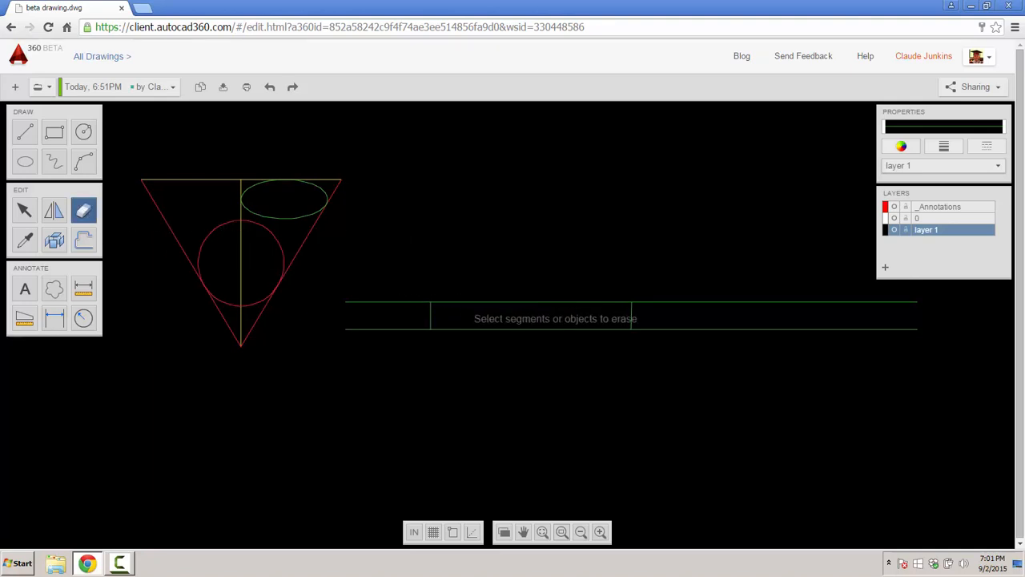
{"action": "left_click", "coordinate": [468, 302]}
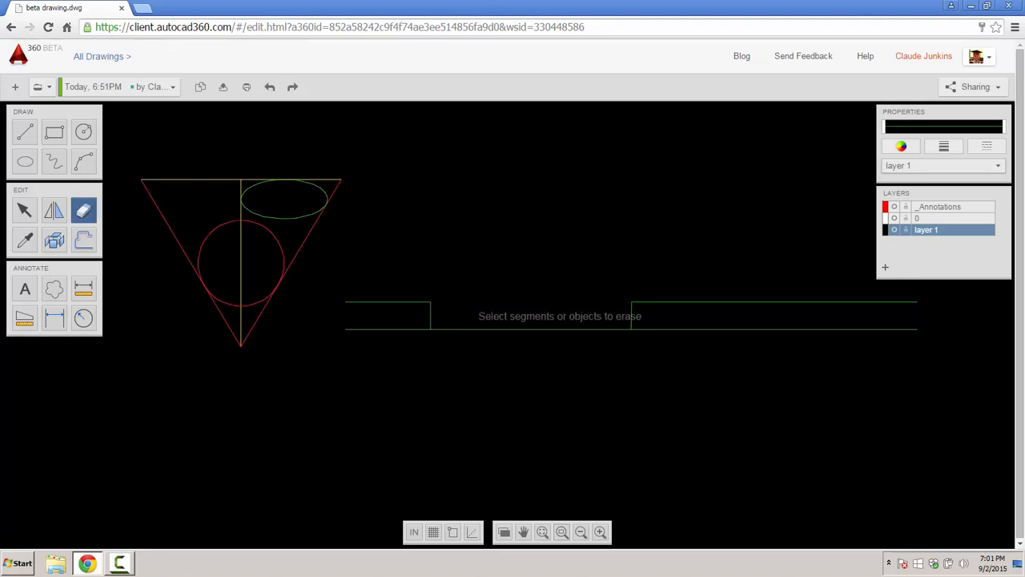
{"action": "left_click", "coordinate": [482, 329]}
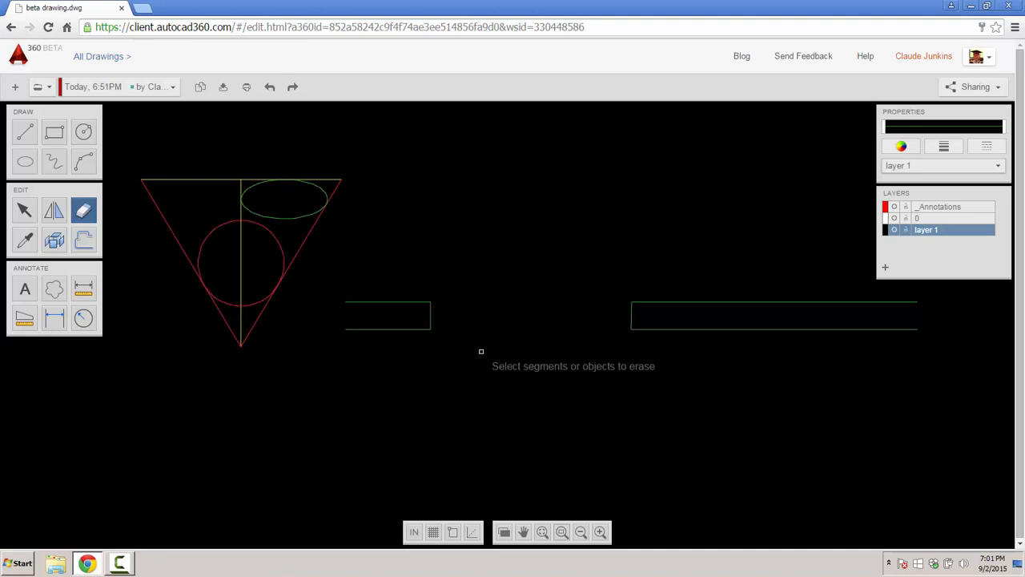
{"action": "mouse_move", "coordinate": [547, 371]}
{"action": "middle_mouse_down"}
{"action": "mouse_move", "coordinate": [522, 428]}
{"action": "mouse_move", "coordinate": [523, 448]}
{"action": "middle_mouse_up"}
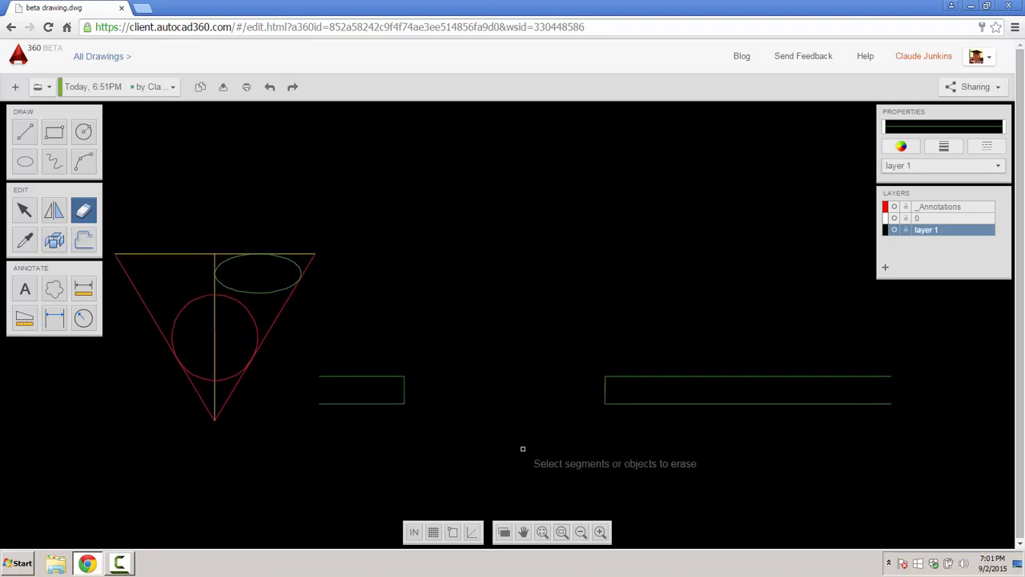
{"action": "left_click", "coordinate": [902, 146]}
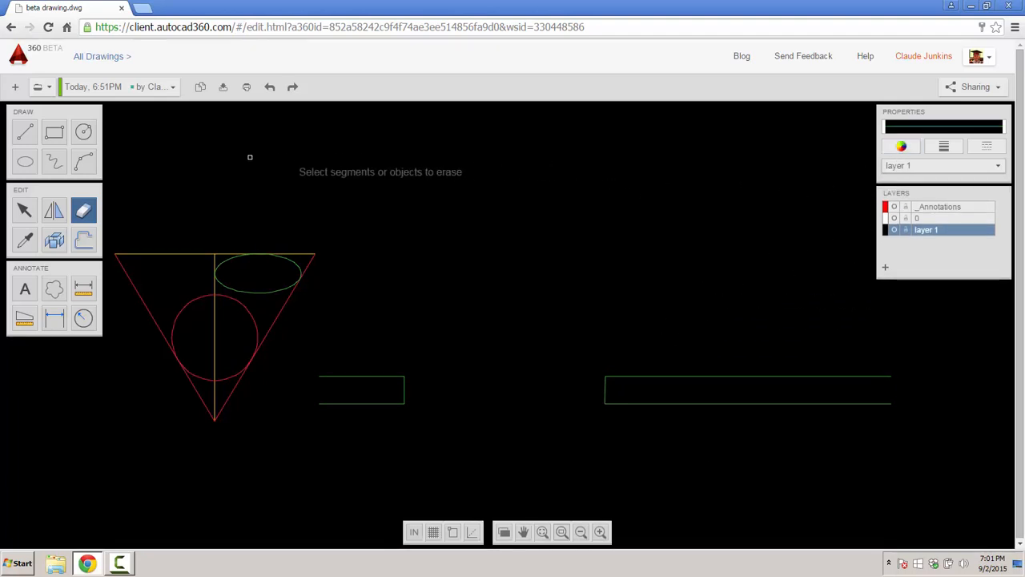
- Set the lineweight for new objects to 0.7 mm
{"action": "left_click", "coordinate": [945, 147]}
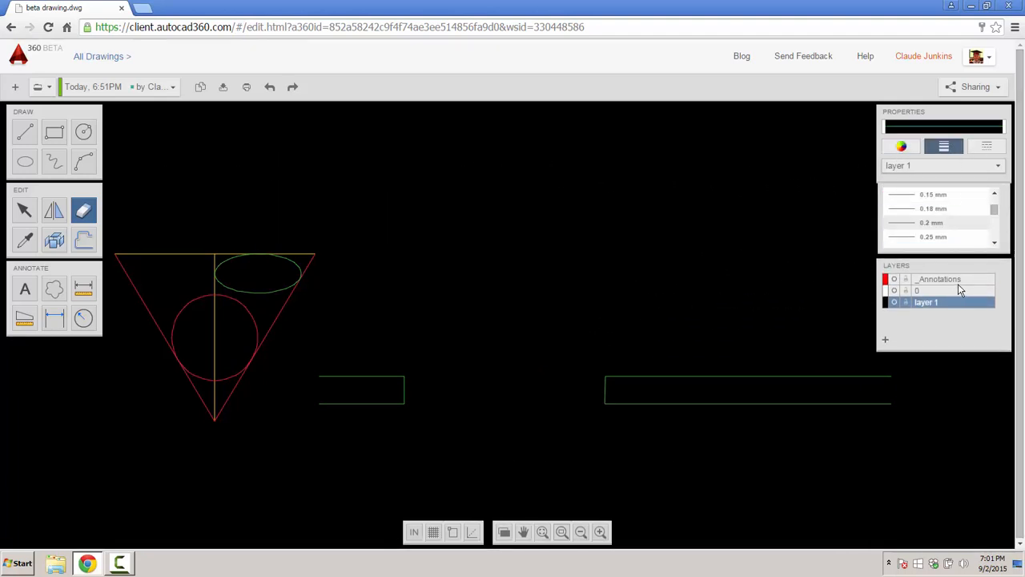
{"action": "scroll", "coordinate": [999, 228], "scroll_direction": "down", "scroll_amount": 1}
{"action": "left_click", "coordinate": [909, 237]}
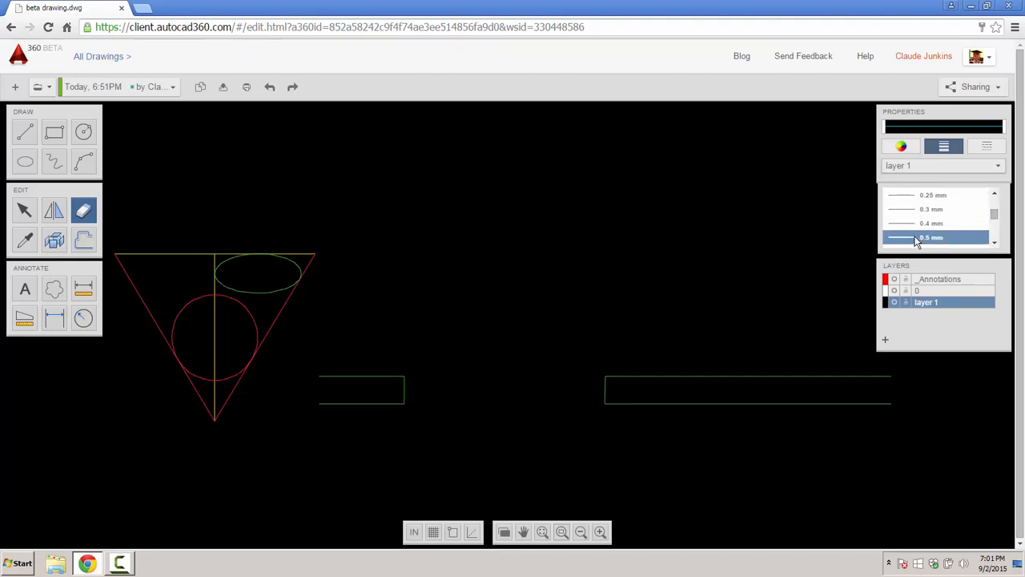
{"action": "scroll", "coordinate": [910, 236], "scroll_direction": "down", "scroll_amount": 2}
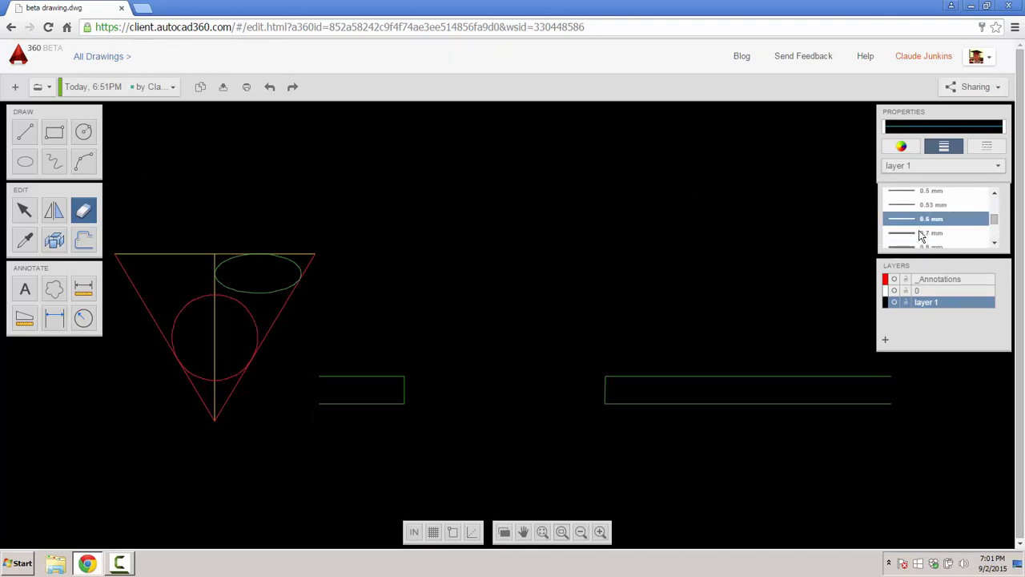
{"action": "left_click", "coordinate": [888, 237]}
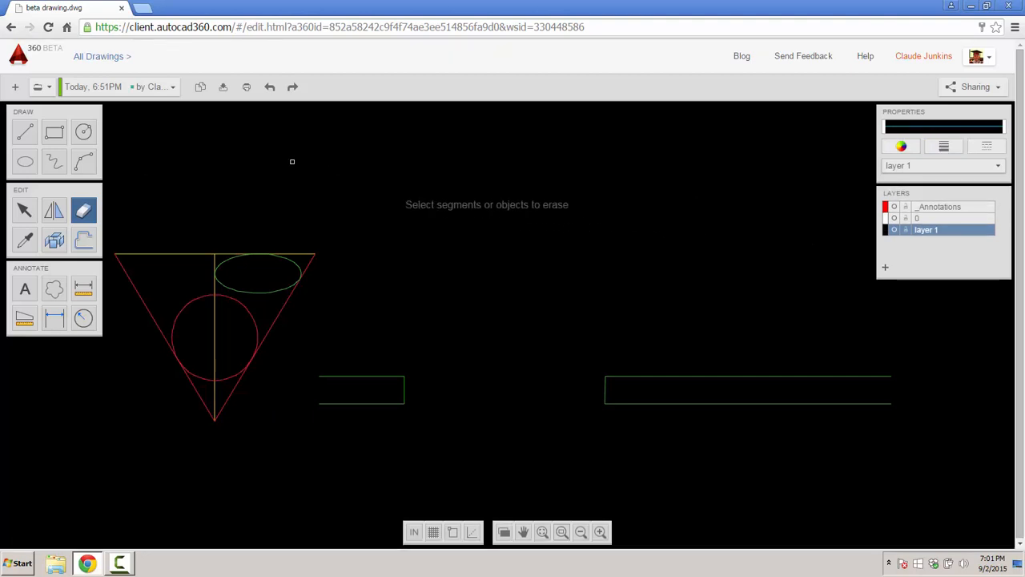
- Draw a 3-foot vertical door leaf up from the opening's right jamb corner
{"action": "left_click", "coordinate": [25, 132]}
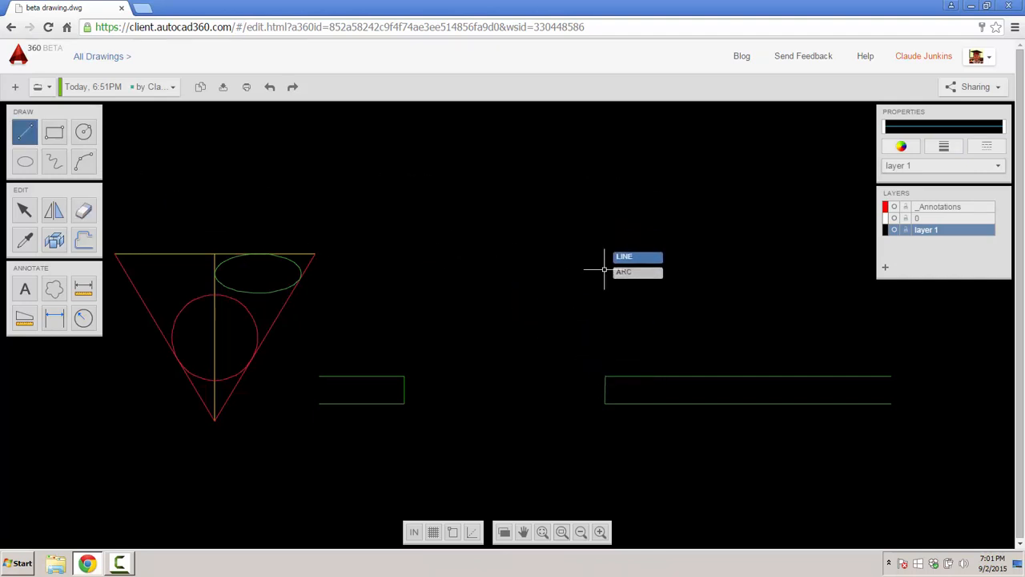
{"action": "left_click", "coordinate": [605, 375]}
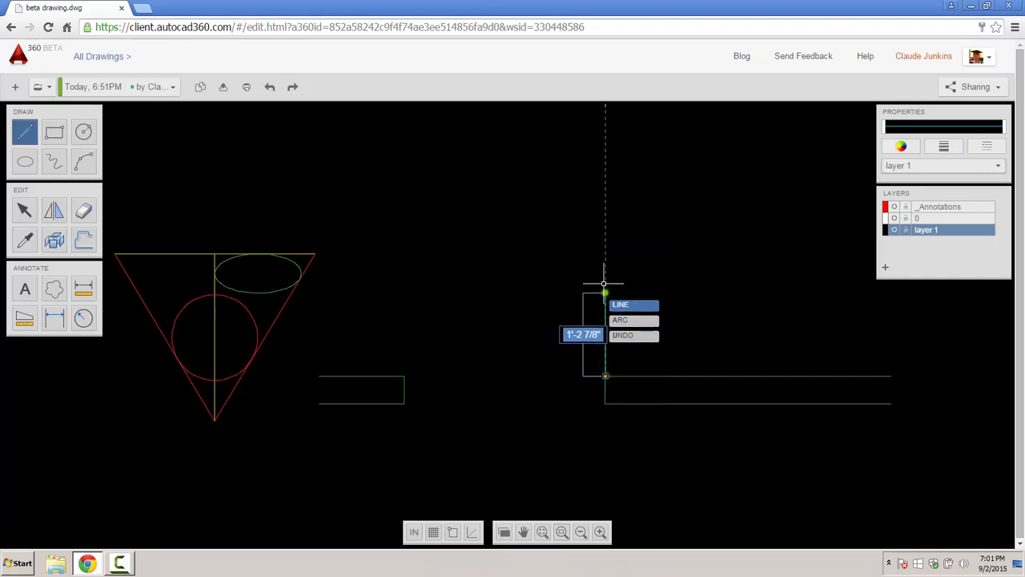
{"action": "type", "text": "3"}
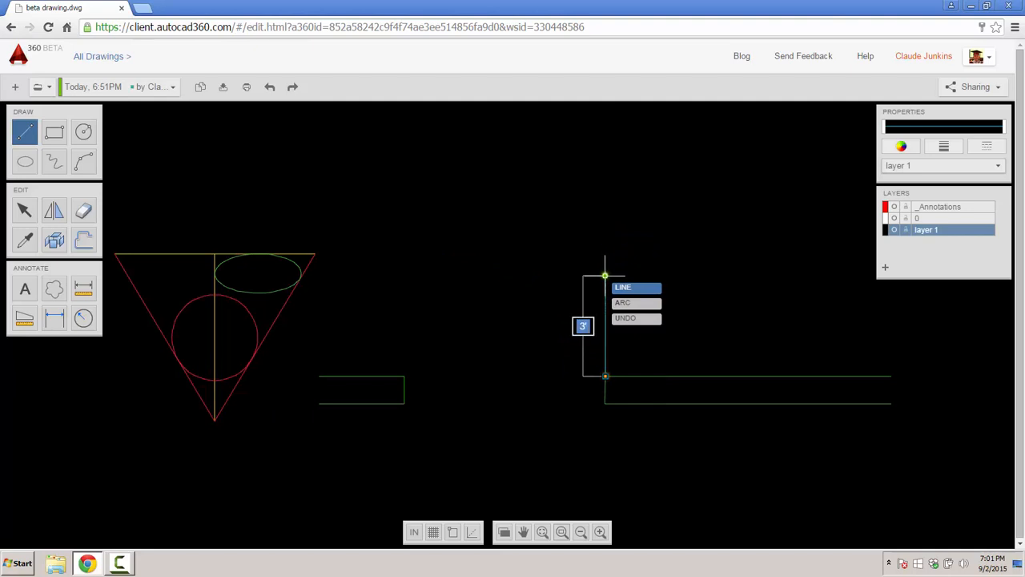
{"action": "key", "text": "Return"}
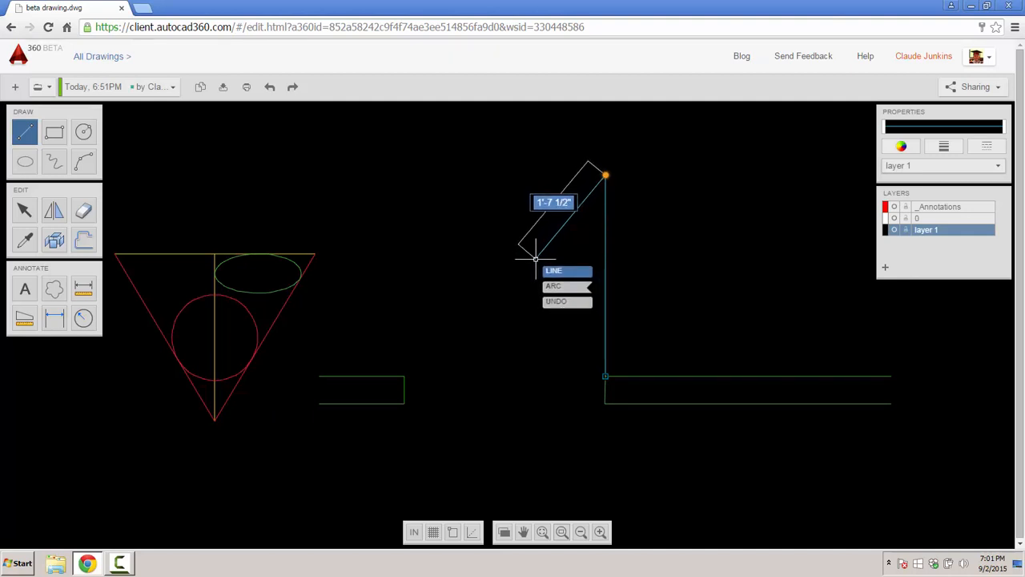
{"action": "key", "text": "Return"}
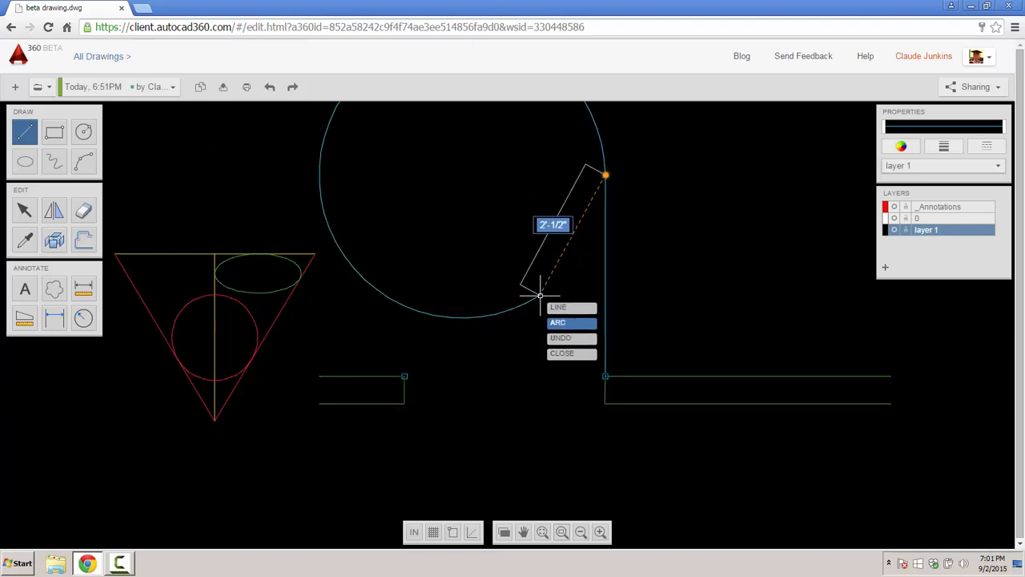
{"action": "key", "text": "Escape"}
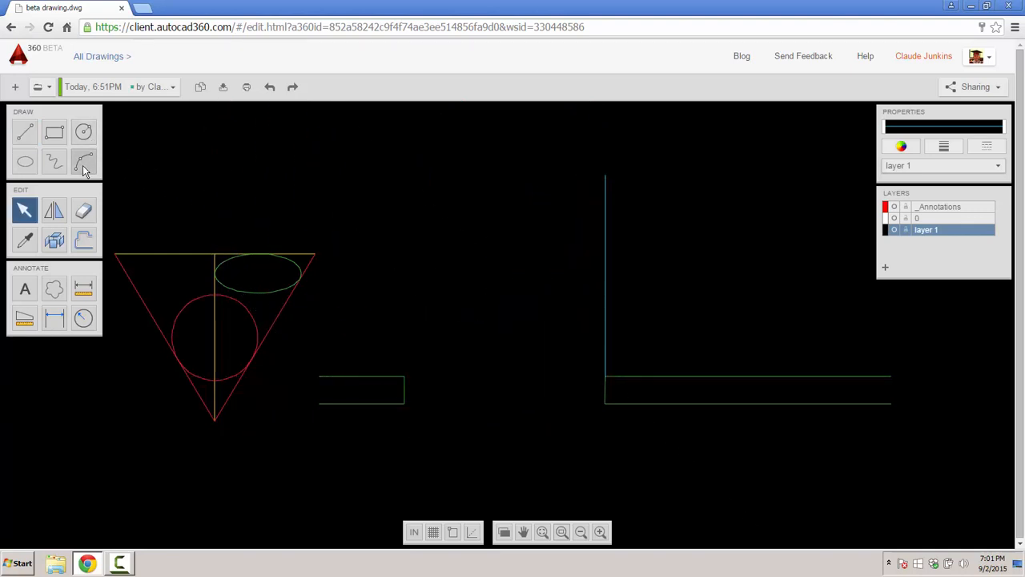
- Make two aborted attempts at the door's swing arc from the jamb corners
{"action": "left_click", "coordinate": [83, 163]}
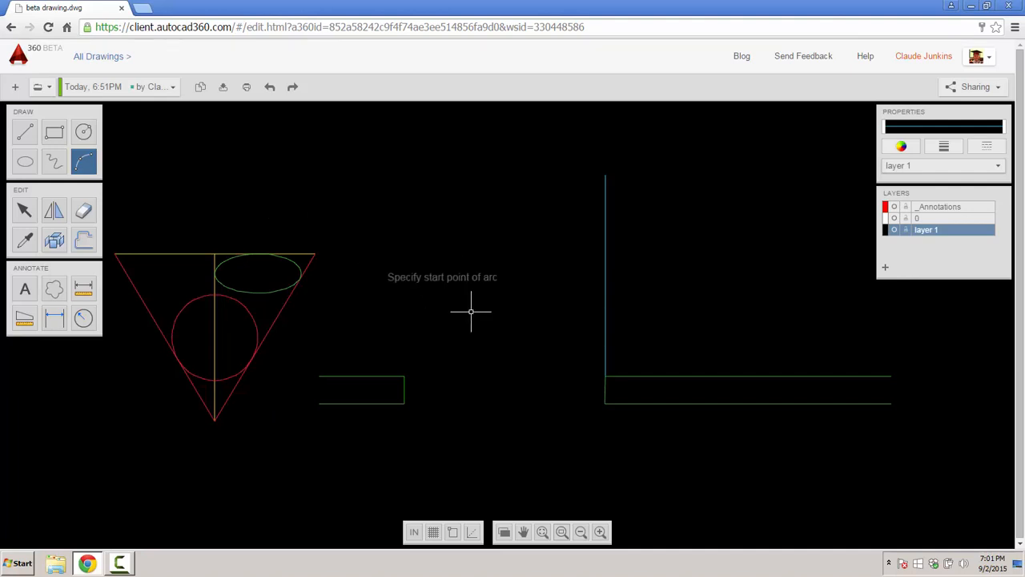
{"action": "left_click", "coordinate": [605, 376]}
{"action": "left_click", "coordinate": [605, 332]}
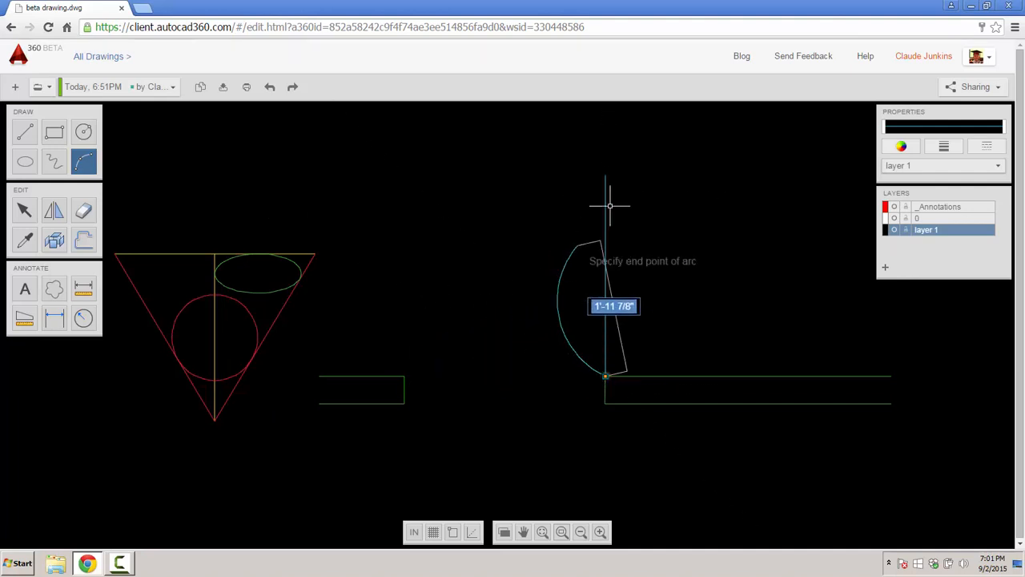
{"action": "left_click", "coordinate": [405, 375]}
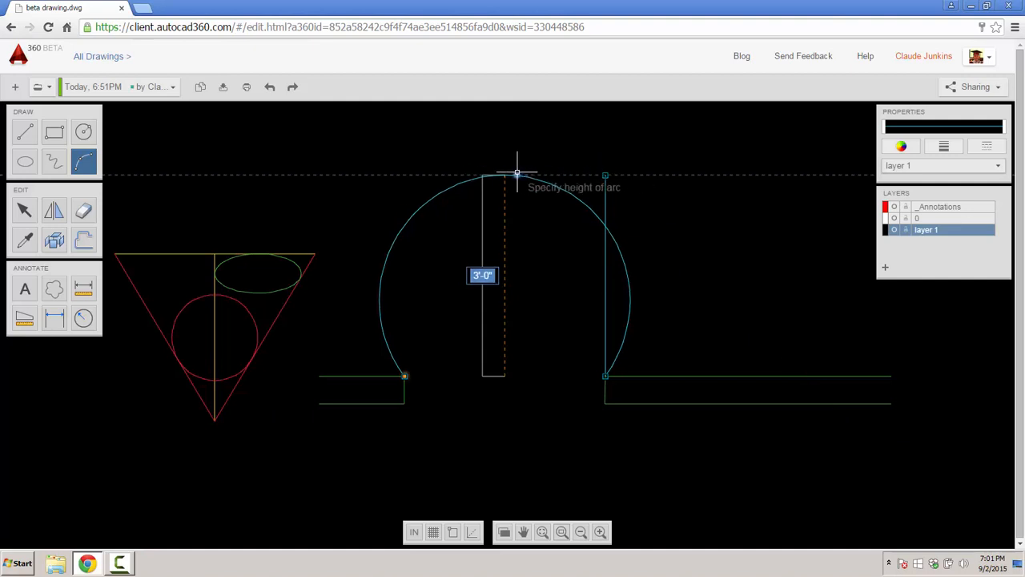
{"action": "key", "text": "Escape"}
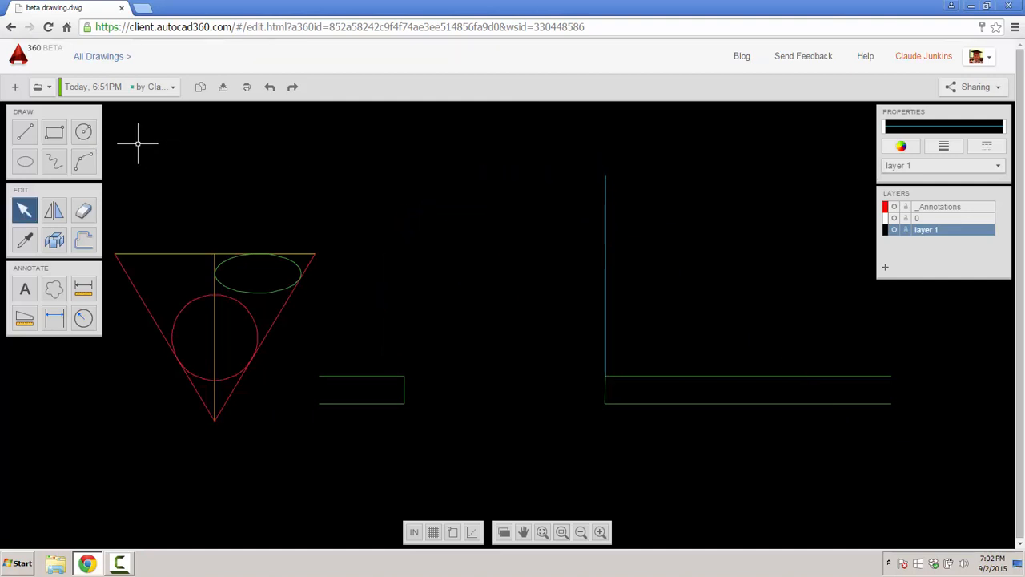
{"action": "left_click", "coordinate": [83, 161]}
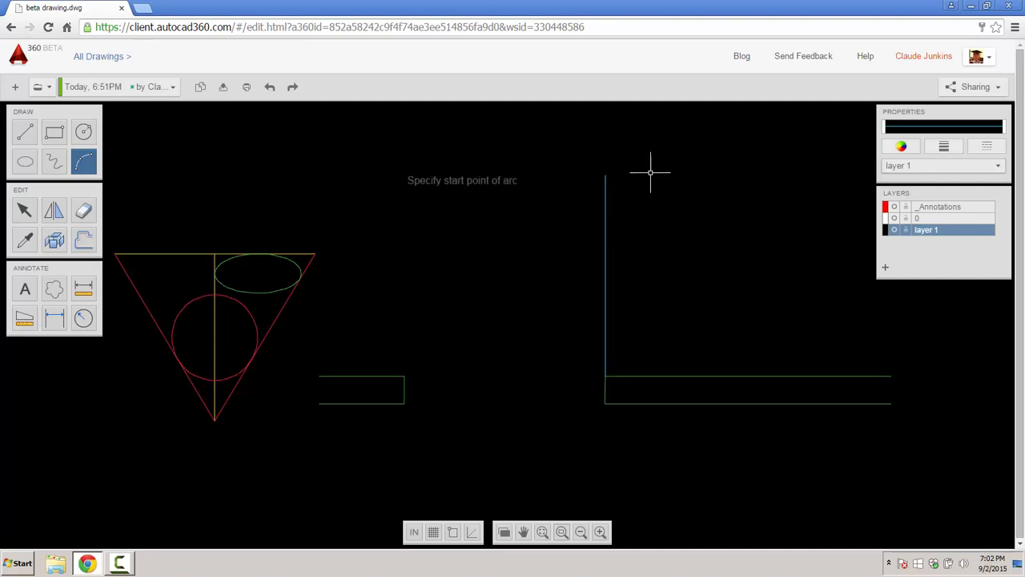
{"action": "left_click", "coordinate": [605, 174]}
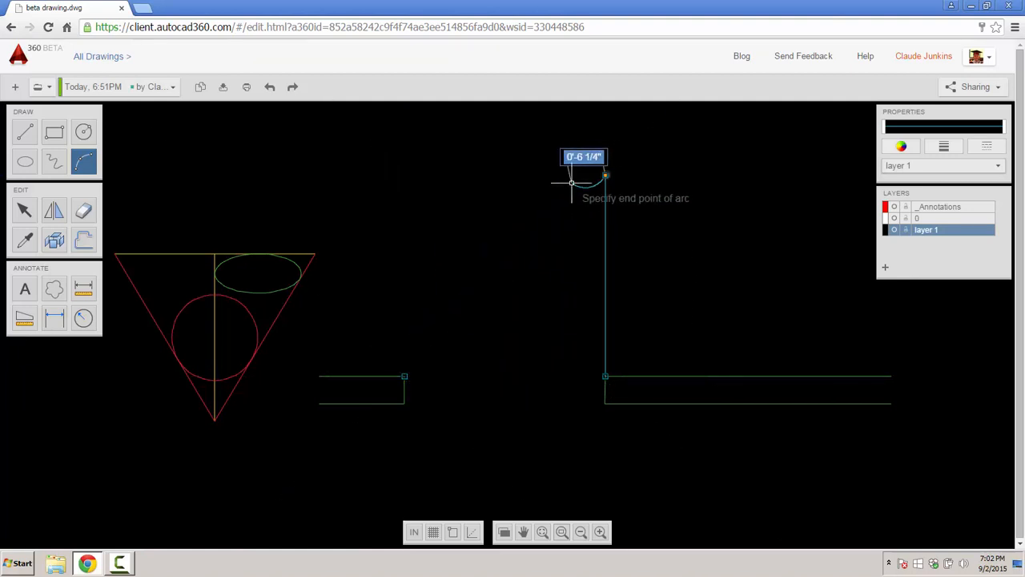
{"action": "key", "text": "Escape"}
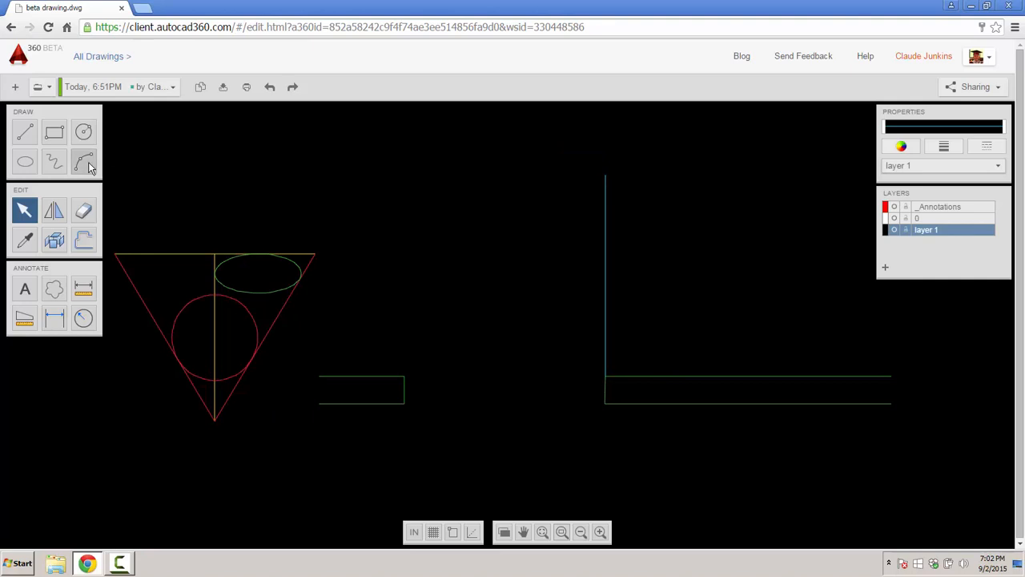
- Draw the swing arc from the left wall corner to the top of the door leaf
{"action": "left_click", "coordinate": [83, 161]}
{"action": "left_click", "coordinate": [405, 376]}
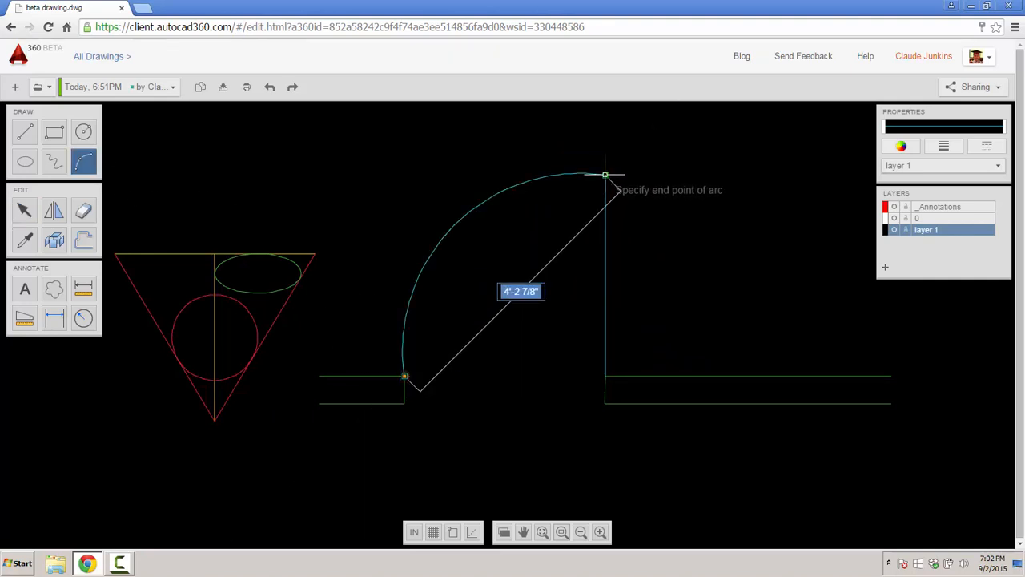
{"action": "left_click", "coordinate": [605, 175]}
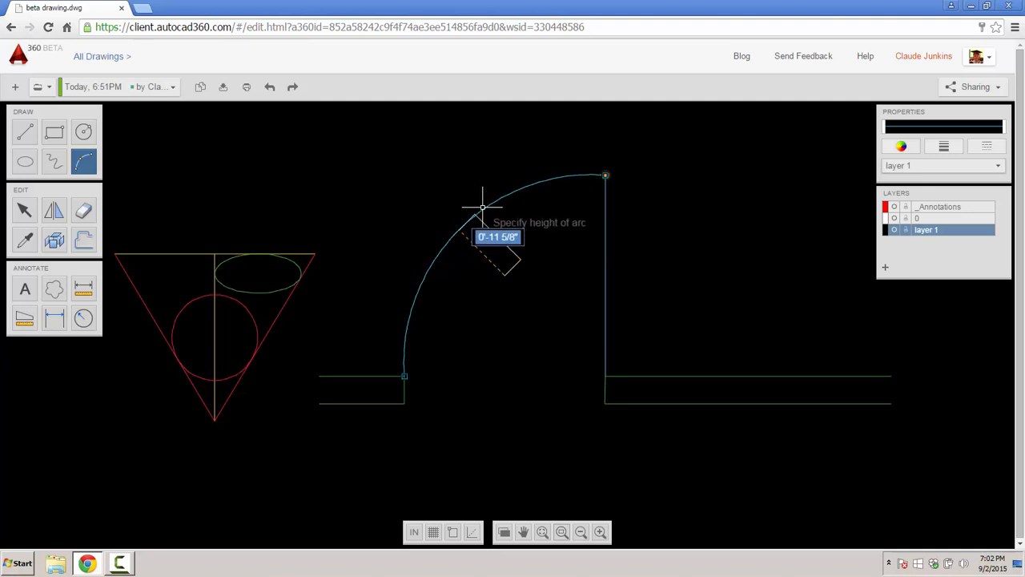
{"action": "left_click", "coordinate": [477, 206]}
{"action": "scroll", "coordinate": [534, 373], "scroll_direction": "down", "scroll_amount": 3}
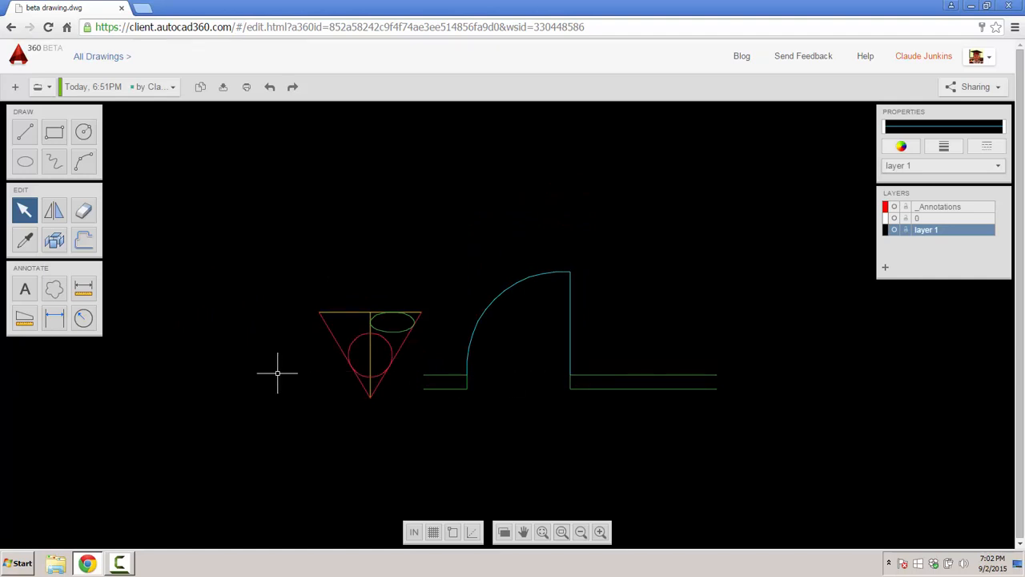
- Place a "my text" label above the triangle in the Cousine font
{"action": "left_click", "coordinate": [25, 289]}
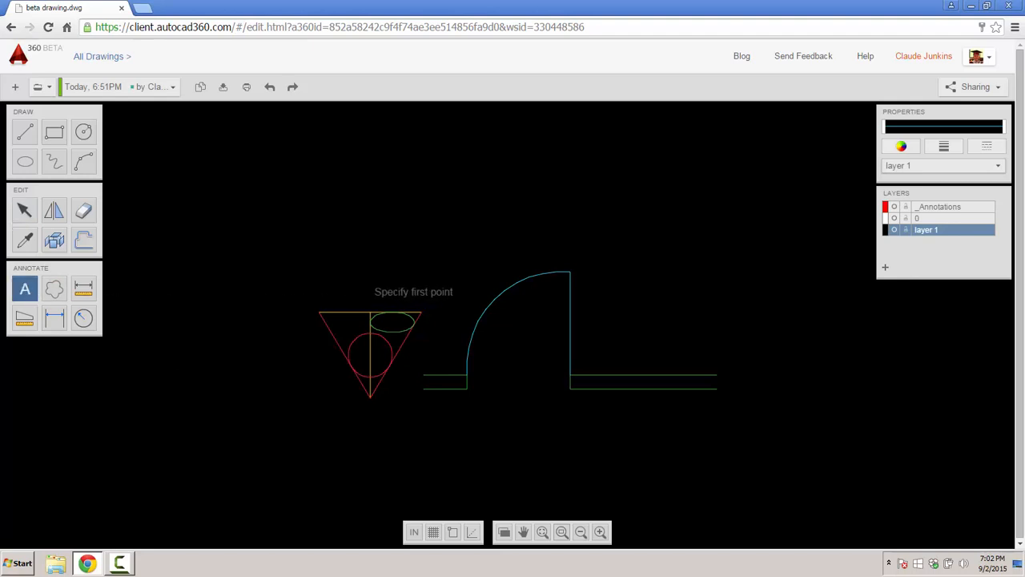
{"action": "left_click", "coordinate": [365, 282]}
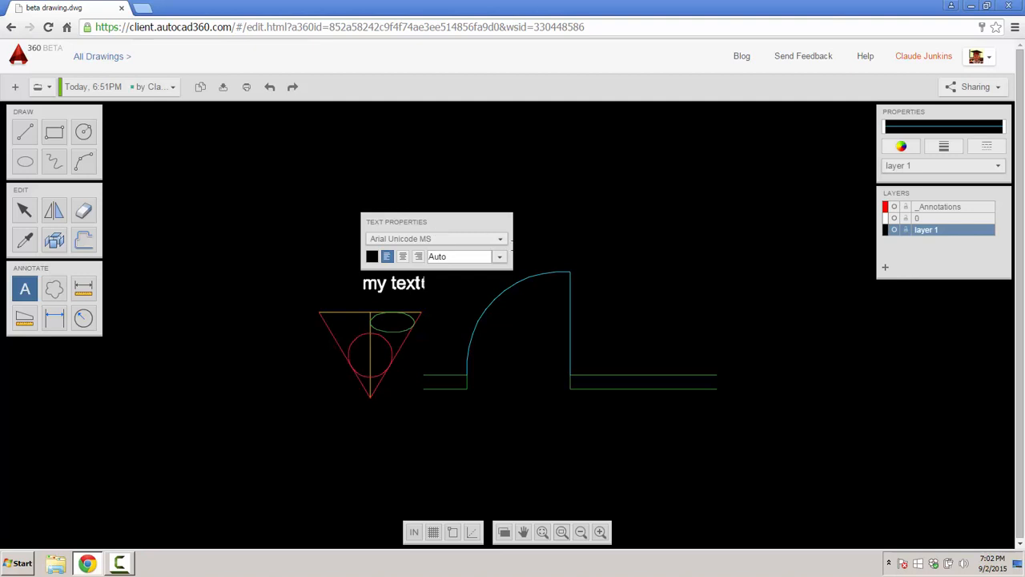
{"action": "left_click", "coordinate": [501, 239]}
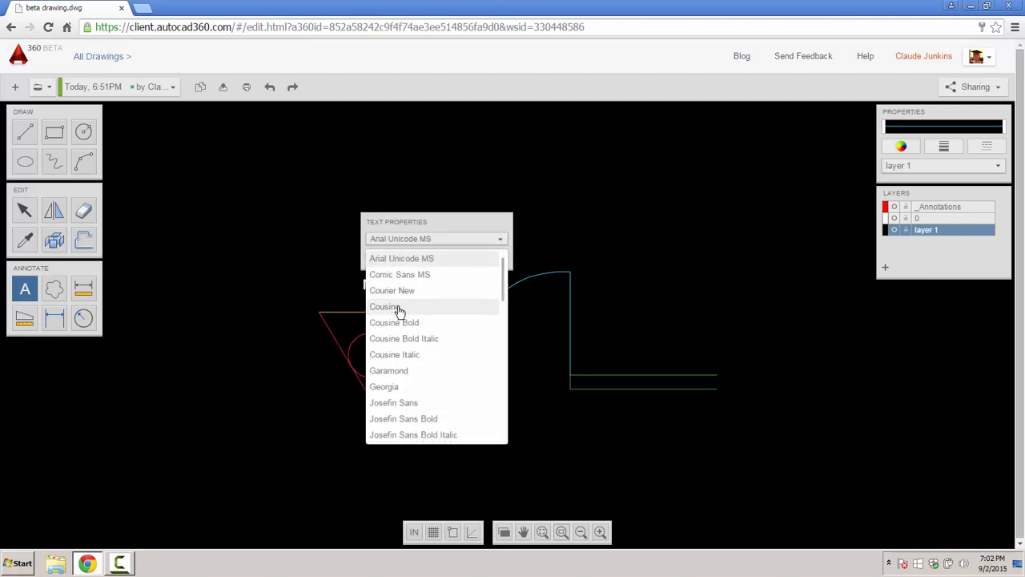
{"action": "left_click", "coordinate": [403, 309]}
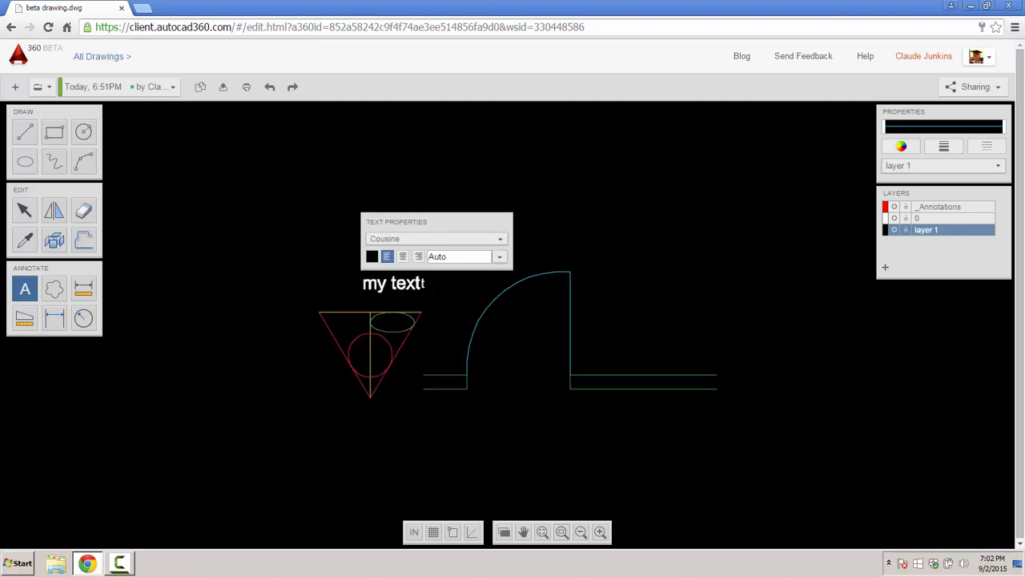
{"action": "key", "text": "Escape"}
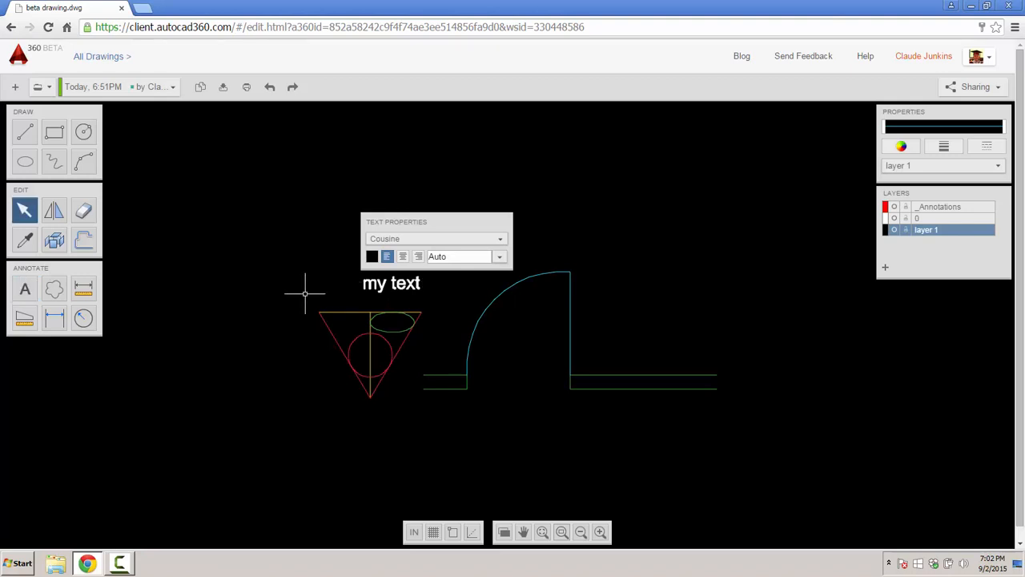
{"action": "left_click", "coordinate": [393, 283]}
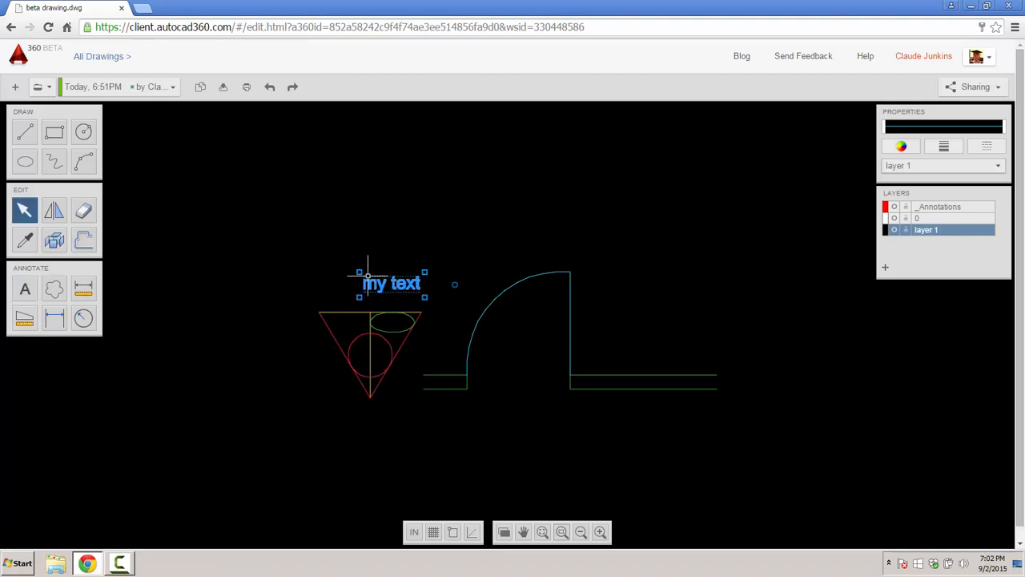
- Resize the "my text" label using its grips
{"action": "mouse_move", "coordinate": [454, 285]}
{"action": "left_mouse_down"}
{"action": "mouse_move", "coordinate": [449, 234]}
{"action": "mouse_move", "coordinate": [455, 284]}
{"action": "left_mouse_up"}
{"action": "left_click", "coordinate": [397, 283]}
{"action": "left_click_drag", "start_coordinate": [357, 279], "coordinate": [404, 281]}
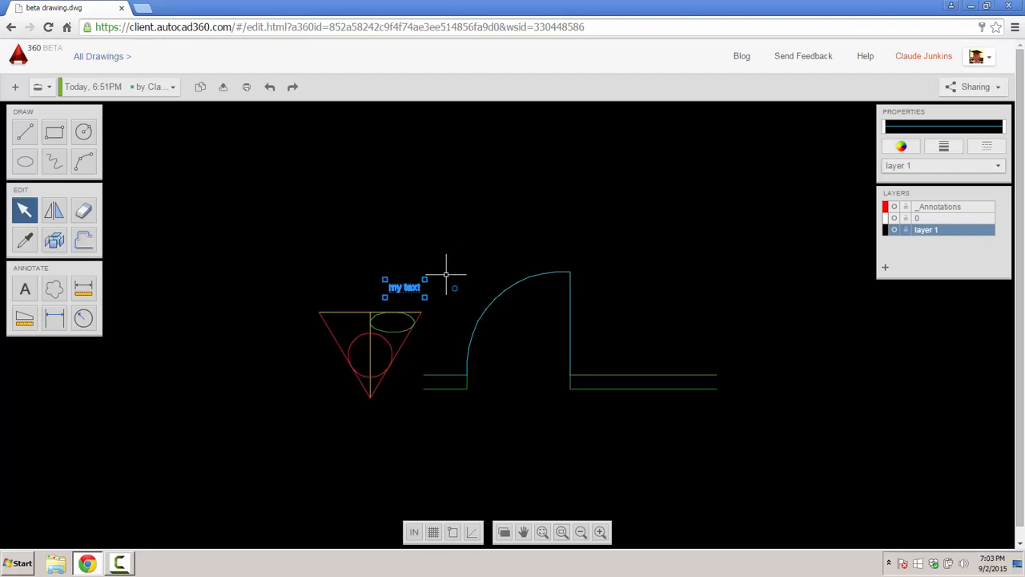
- Copy the label to spots above the arc and right of the wall
{"action": "key", "text": "m"}
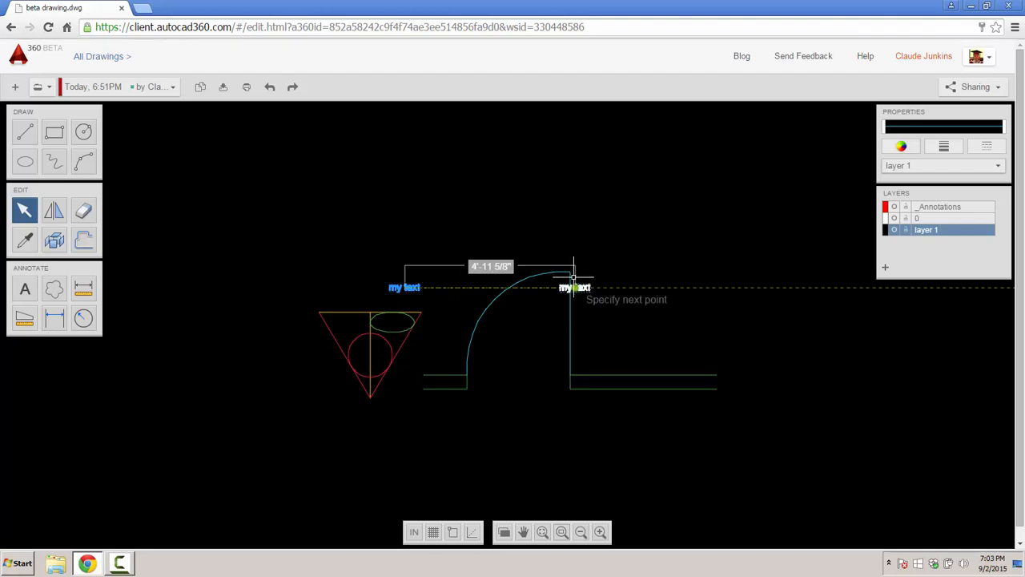
{"action": "left_click", "coordinate": [595, 229]}
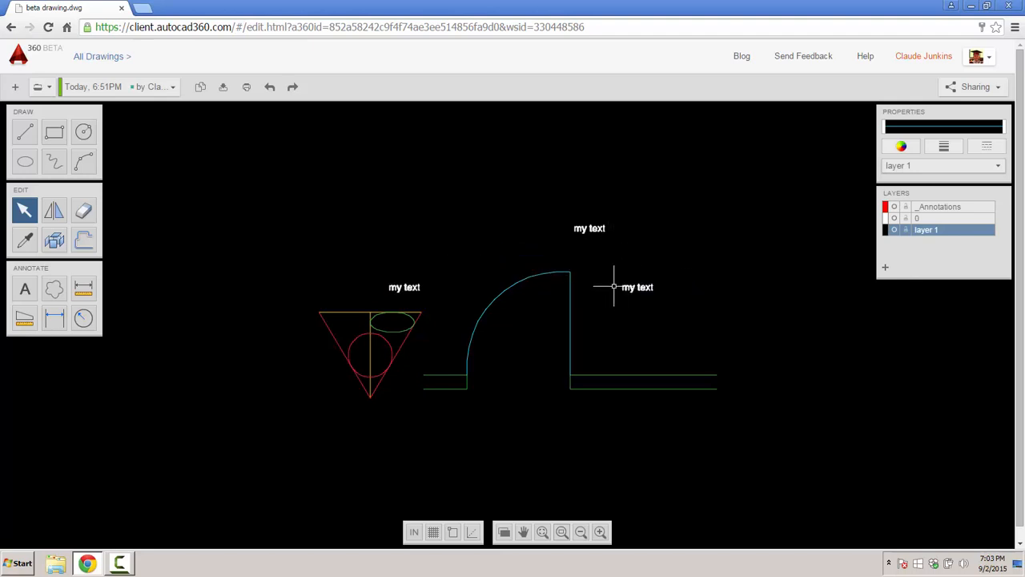
{"action": "left_click", "coordinate": [642, 287]}
{"action": "left_click", "coordinate": [641, 286]}
{"action": "key", "text": "Escape"}
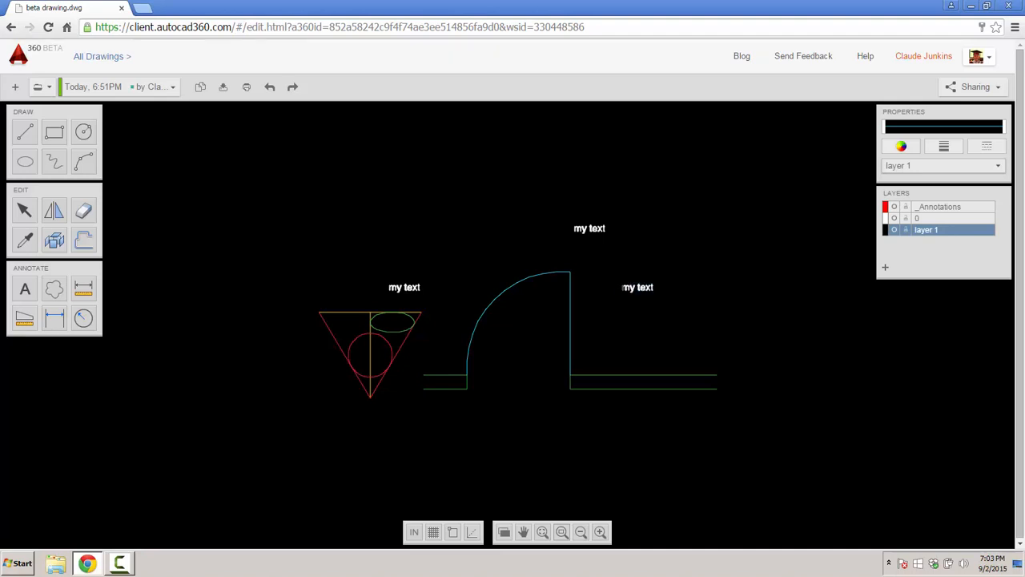
- Retype the right-hand label so it reads "my other text"
{"action": "left_click_drag", "start_coordinate": [655, 287], "coordinate": [630, 287]}
{"action": "type", "text": "m"}
{"action": "scroll", "coordinate": [681, 287], "scroll_direction": "up", "scroll_amount": 5}
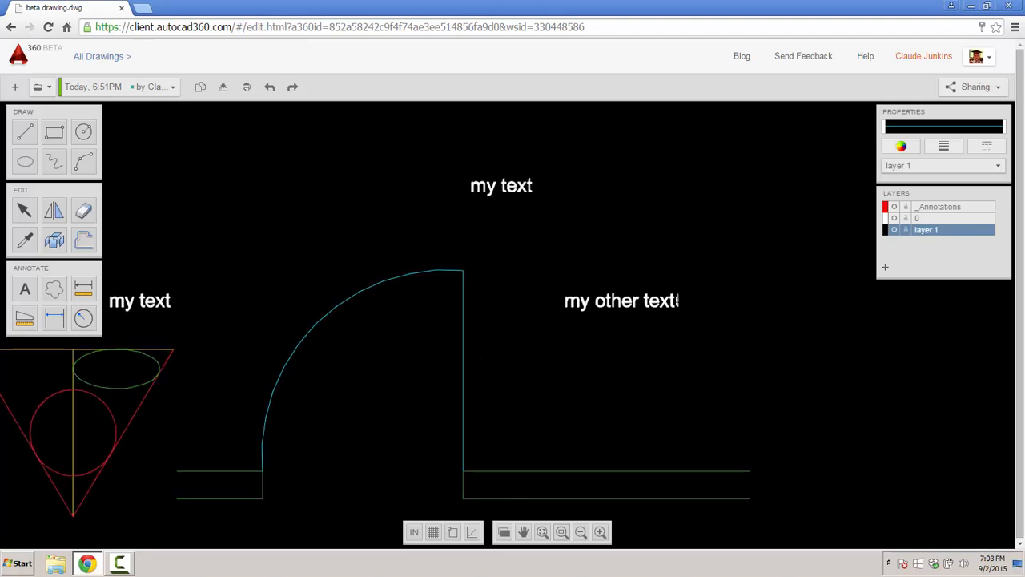
{"action": "scroll", "coordinate": [711, 328], "scroll_direction": "down", "scroll_amount": 6}
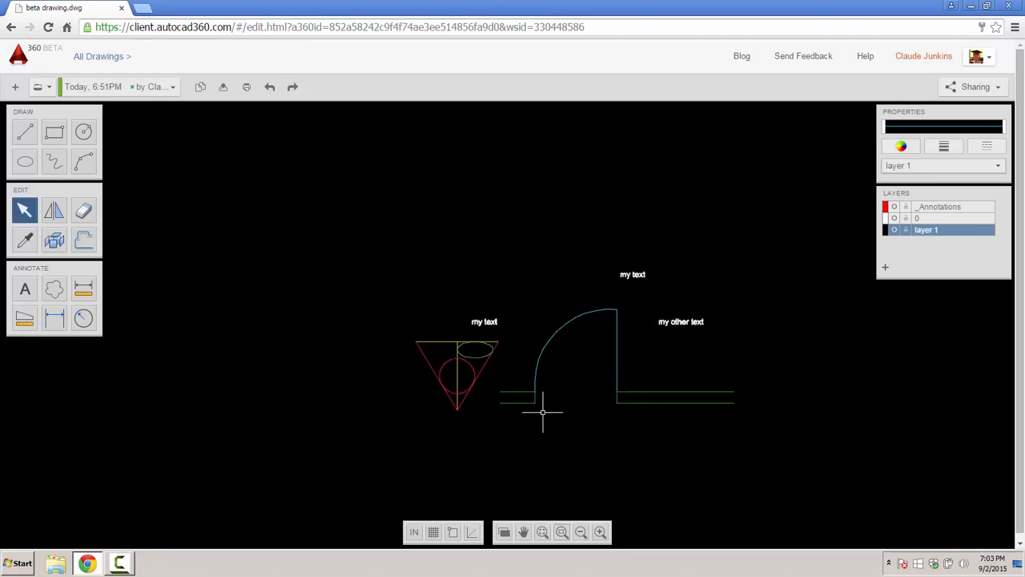
{"action": "left_click", "coordinate": [632, 275]}
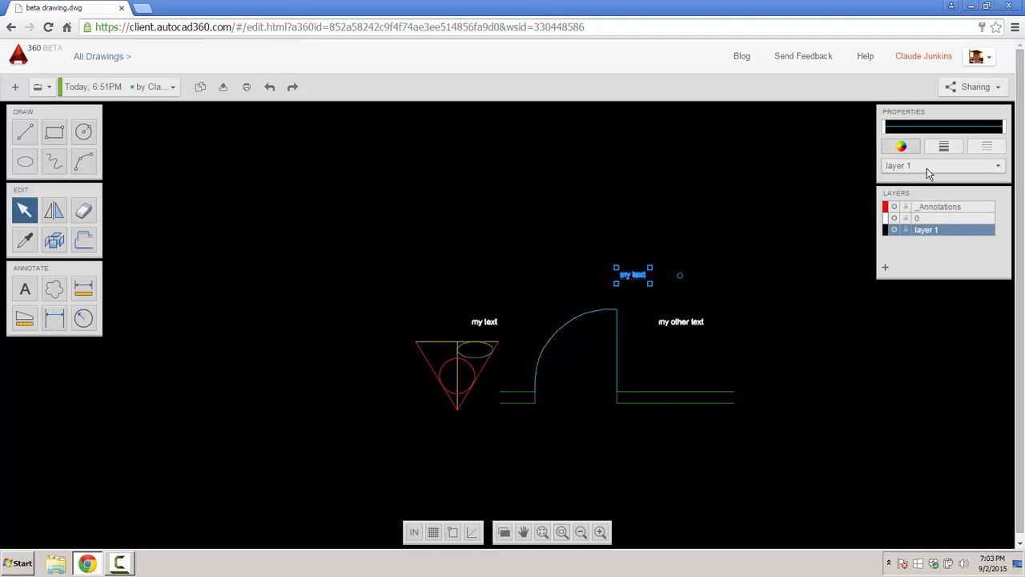
- Make the _Annotations layer cyan
{"action": "left_click", "coordinate": [887, 207]}
{"action": "left_click", "coordinate": [933, 290]}
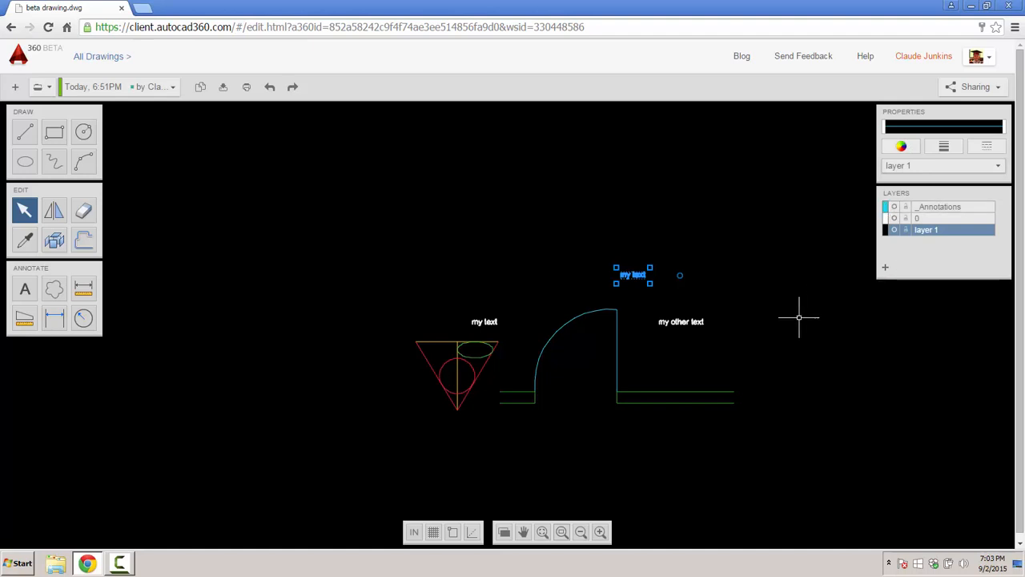
{"action": "left_click", "coordinate": [791, 316]}
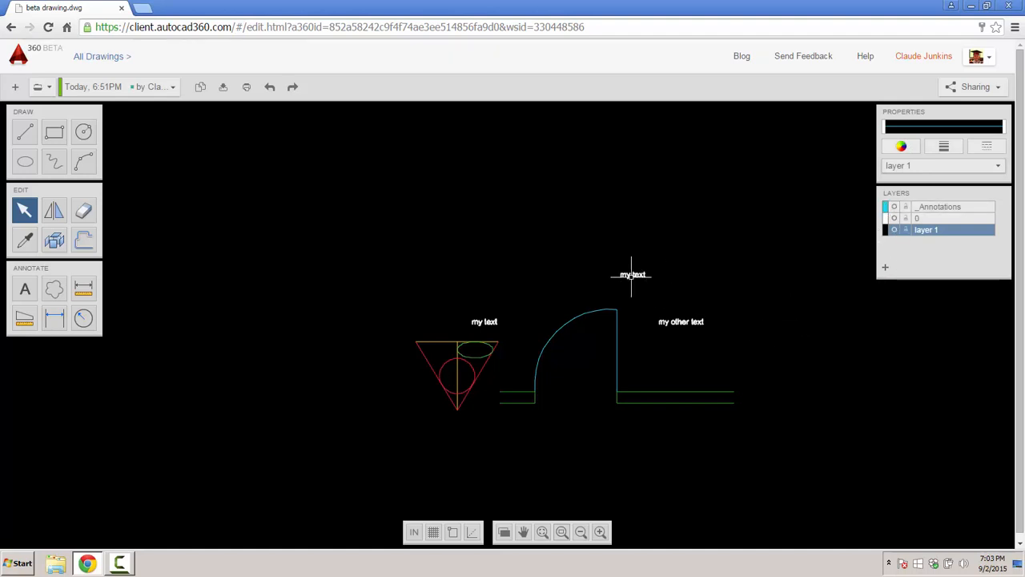
- Colour the upper 'my text' label white and move it onto the _Annotations layer
{"action": "left_click", "coordinate": [631, 274]}
{"action": "left_click", "coordinate": [901, 147]}
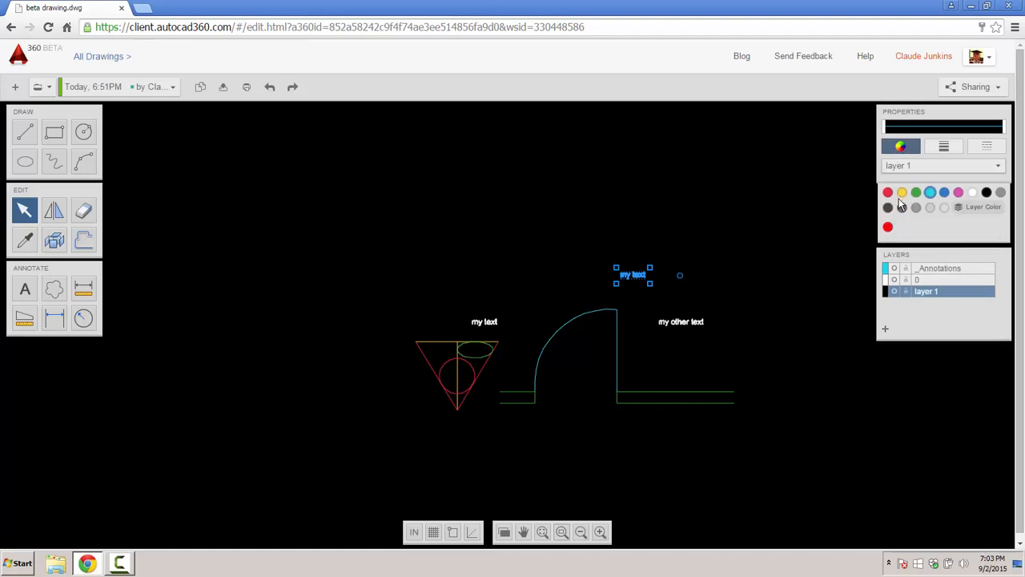
{"action": "left_click", "coordinate": [921, 197]}
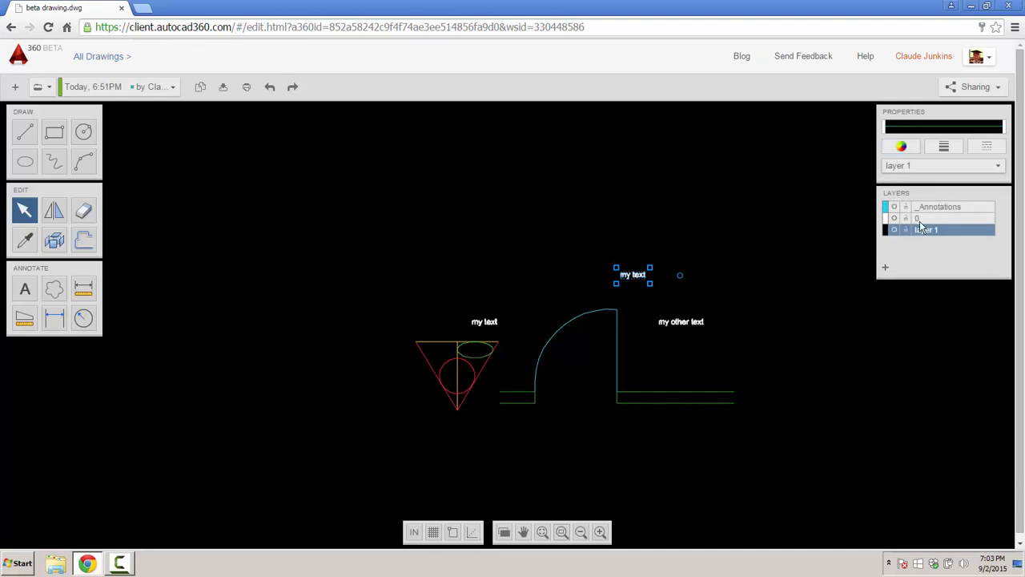
{"action": "left_click", "coordinate": [933, 205]}
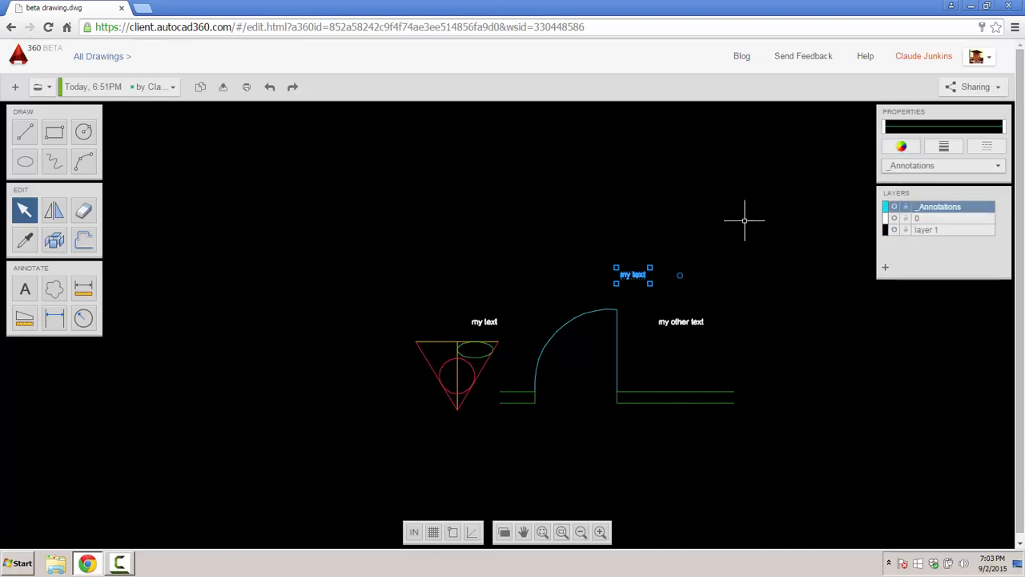
- Attempt to turn off the _Annotations layer, dismiss the warning, and deselect the label
{"action": "left_click", "coordinate": [894, 209]}
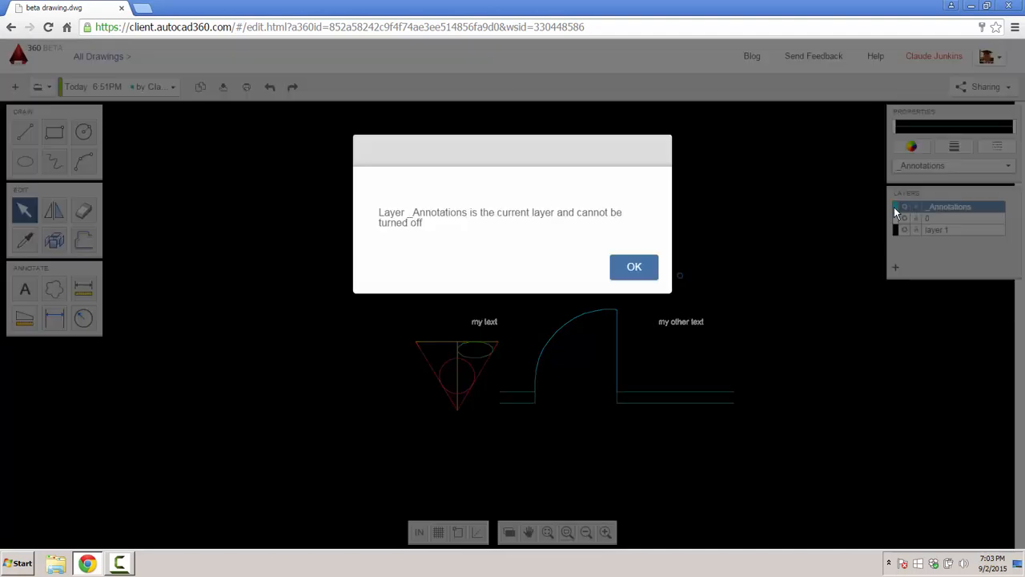
{"action": "left_click", "coordinate": [641, 268]}
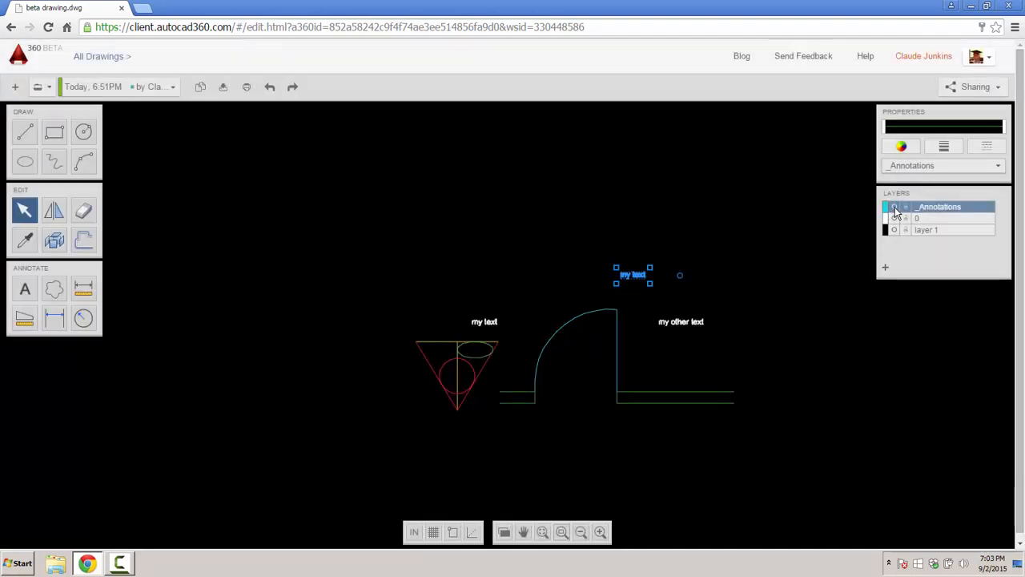
{"action": "left_click", "coordinate": [831, 245]}
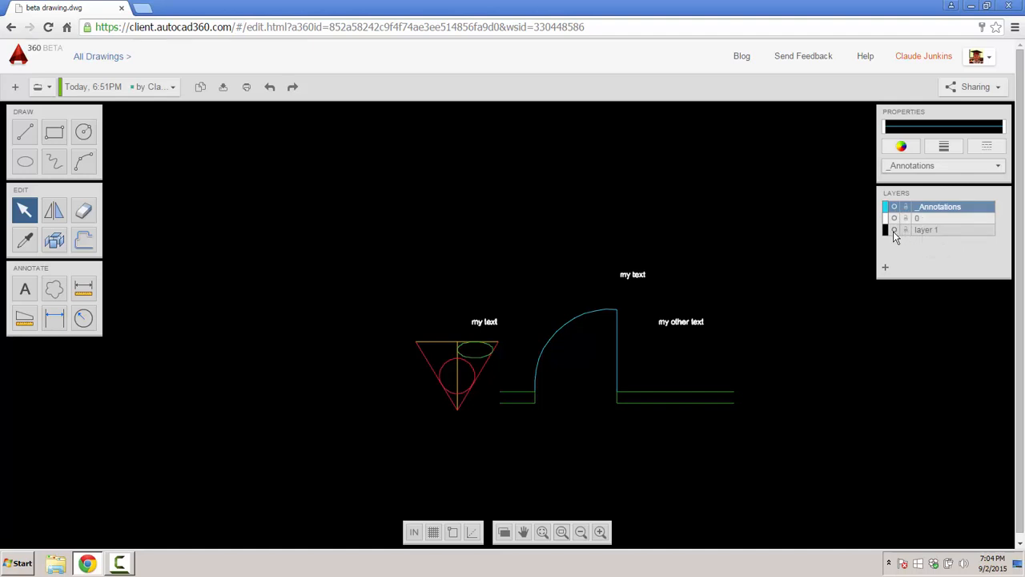
- Toggle visibility of layers 0 and 1, making layer 0 current with both shown
{"action": "left_click", "coordinate": [894, 230]}
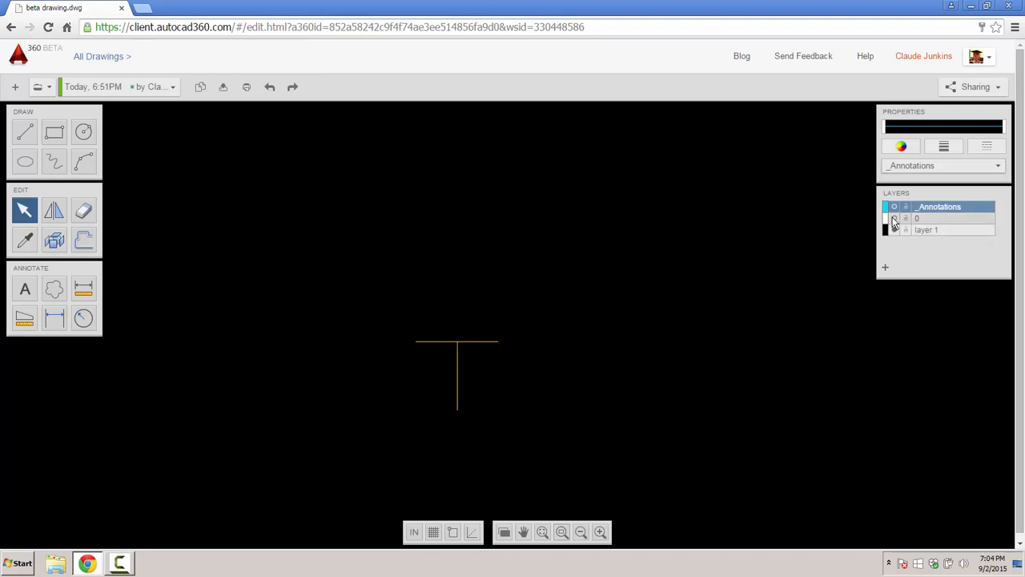
{"action": "left_click", "coordinate": [894, 218]}
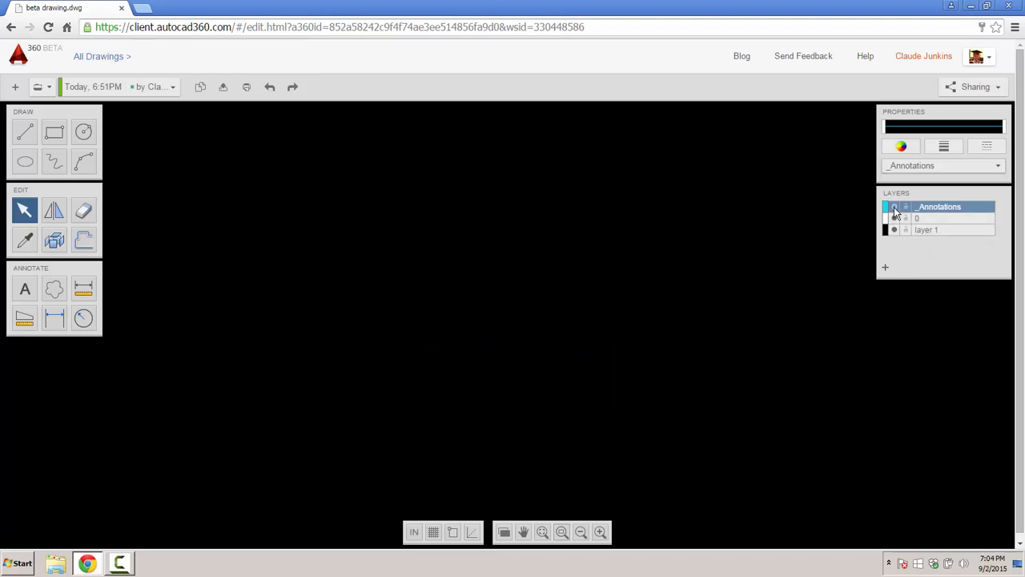
{"action": "left_click", "coordinate": [927, 218]}
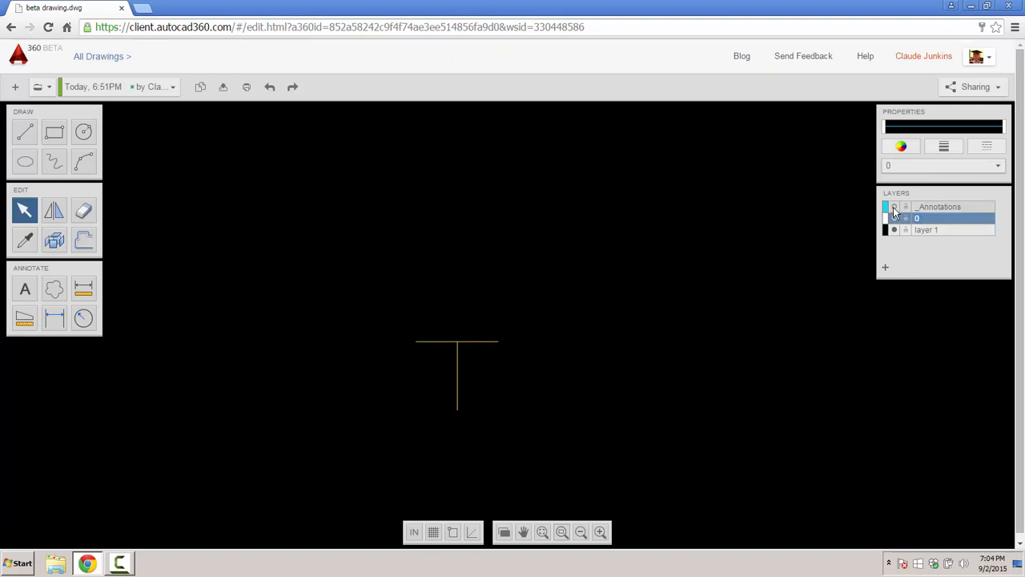
{"action": "left_click", "coordinate": [895, 230]}
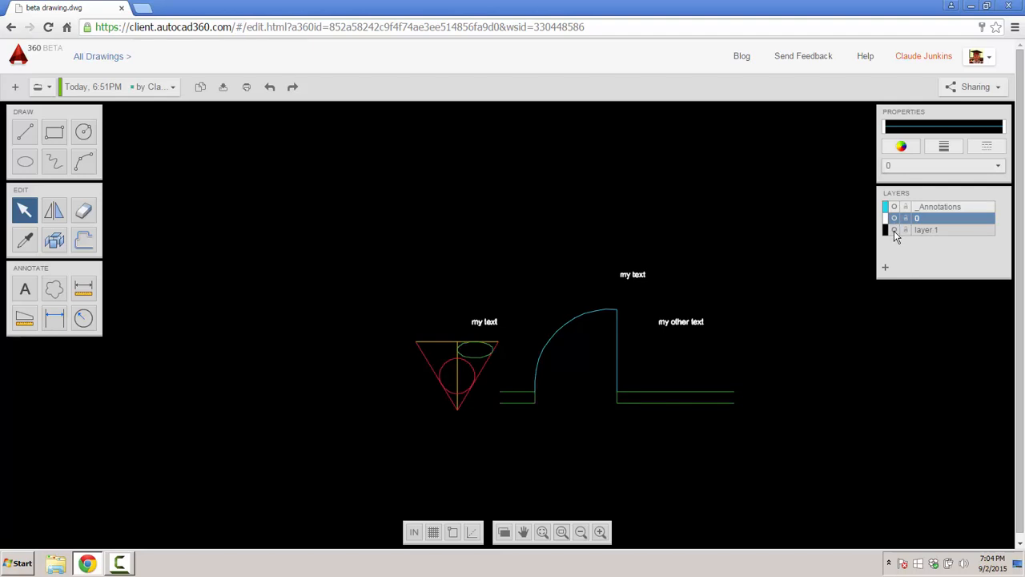
{"action": "left_click", "coordinate": [894, 230]}
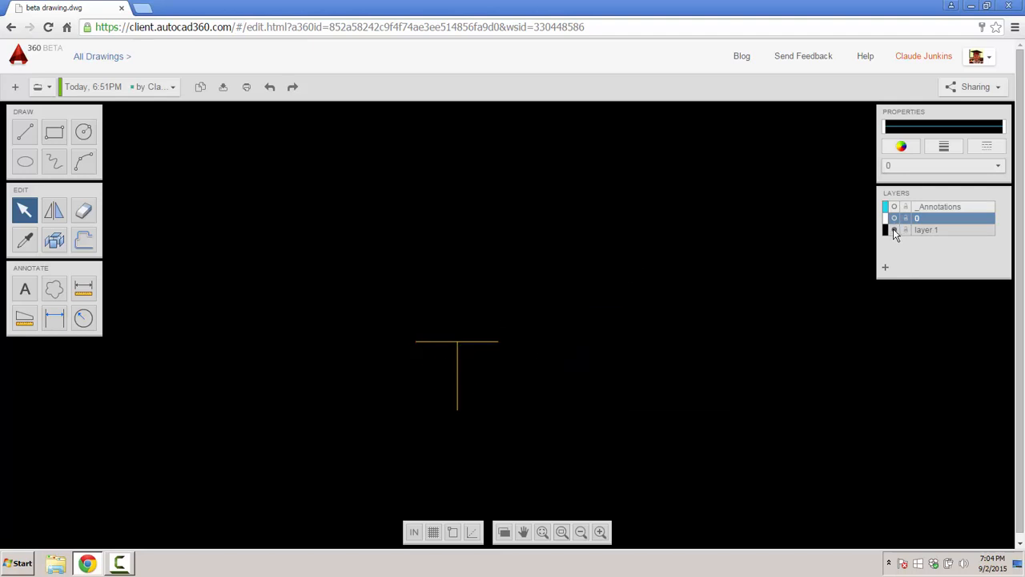
{"action": "left_click", "coordinate": [893, 230]}
{"action": "left_click", "coordinate": [894, 229]}
{"action": "left_click", "coordinate": [894, 230]}
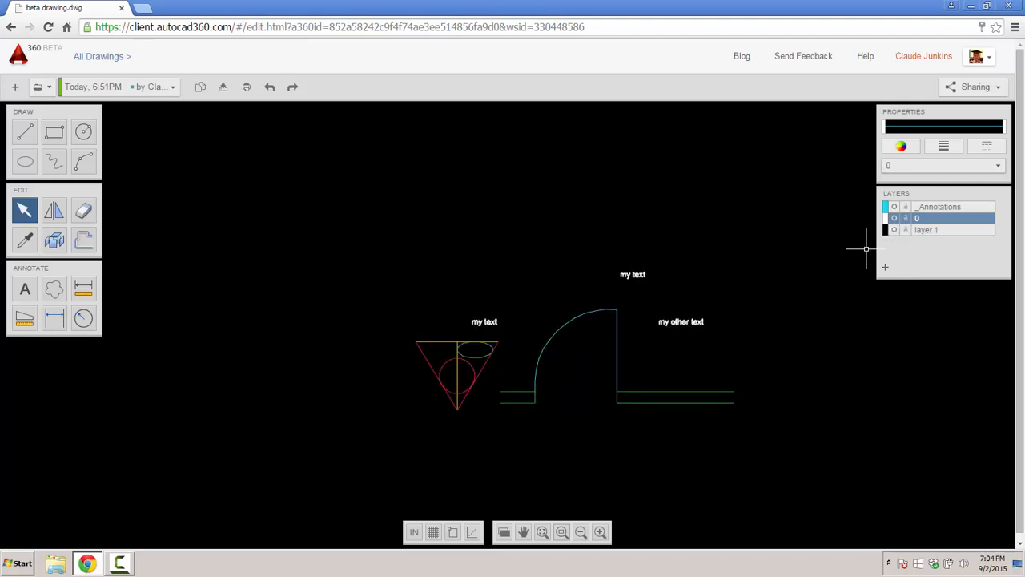
- Colour the 'my text' label blue, then deselect it
{"action": "left_click", "coordinate": [632, 274]}
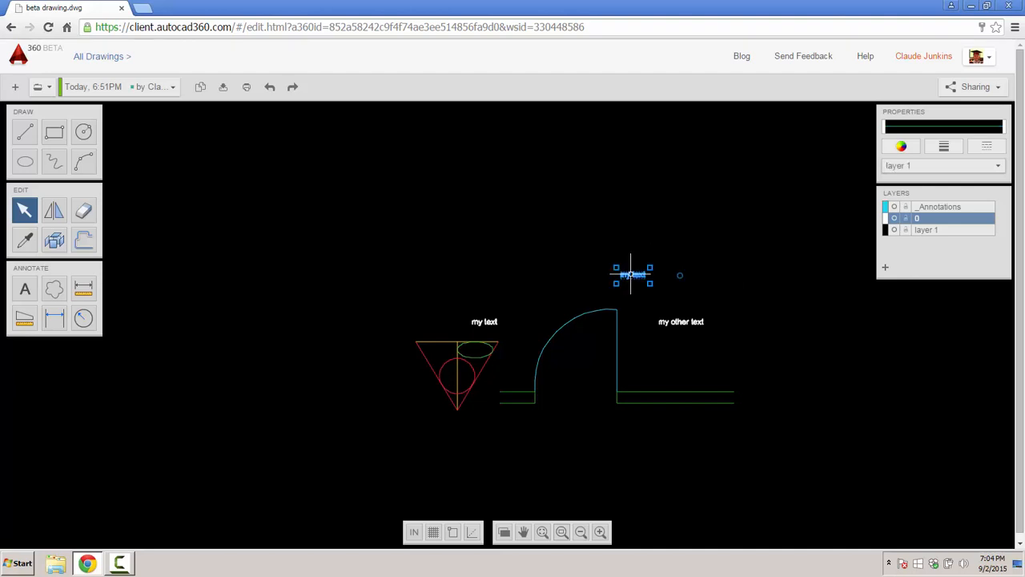
{"action": "left_click", "coordinate": [902, 146]}
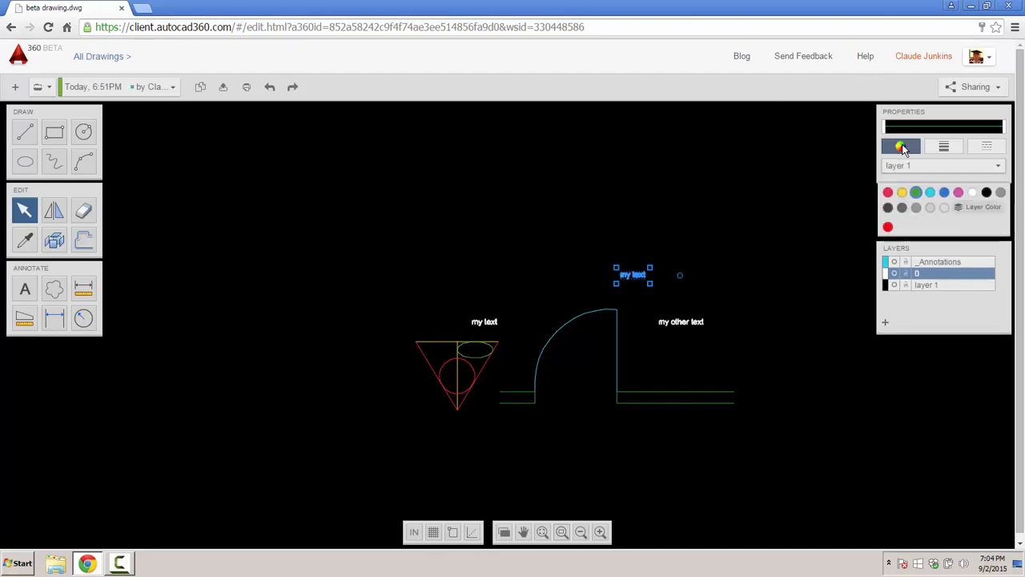
{"action": "left_click", "coordinate": [946, 195]}
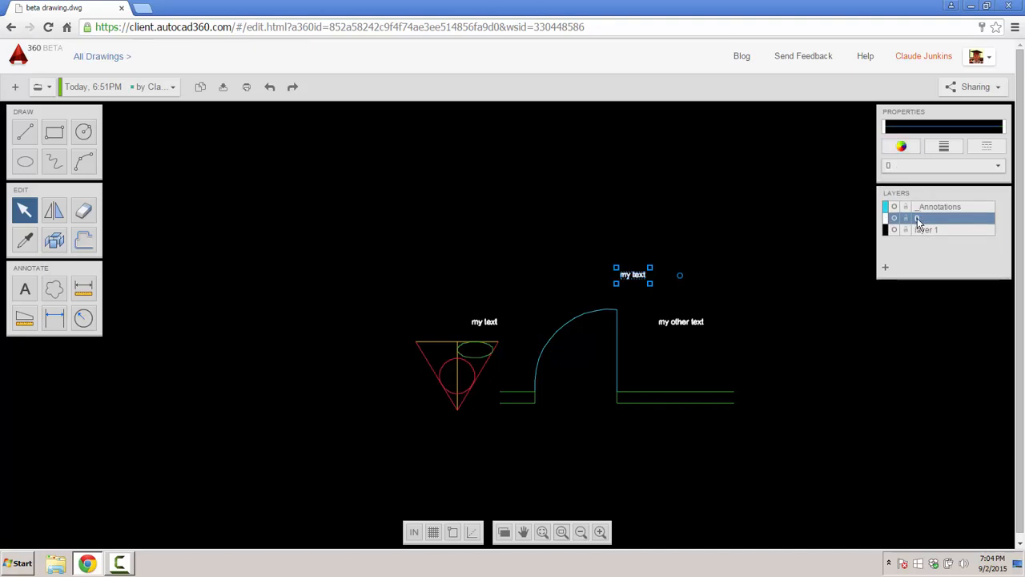
{"action": "left_click", "coordinate": [616, 224]}
- Delete all existing objects, then sketch a freehand test stroke and delete it too
{"action": "mouse_move", "coordinate": [386, 233]}
{"action": "left_mouse_down"}
{"action": "mouse_move", "coordinate": [424, 264]}
{"action": "mouse_move", "coordinate": [773, 447]}
{"action": "left_mouse_up"}
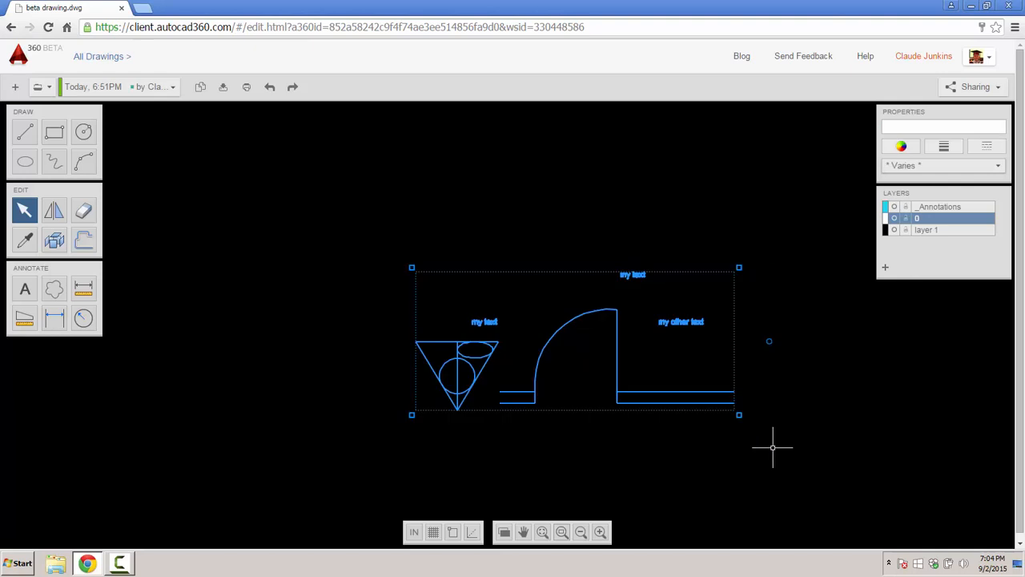
{"action": "key", "text": "Delete"}
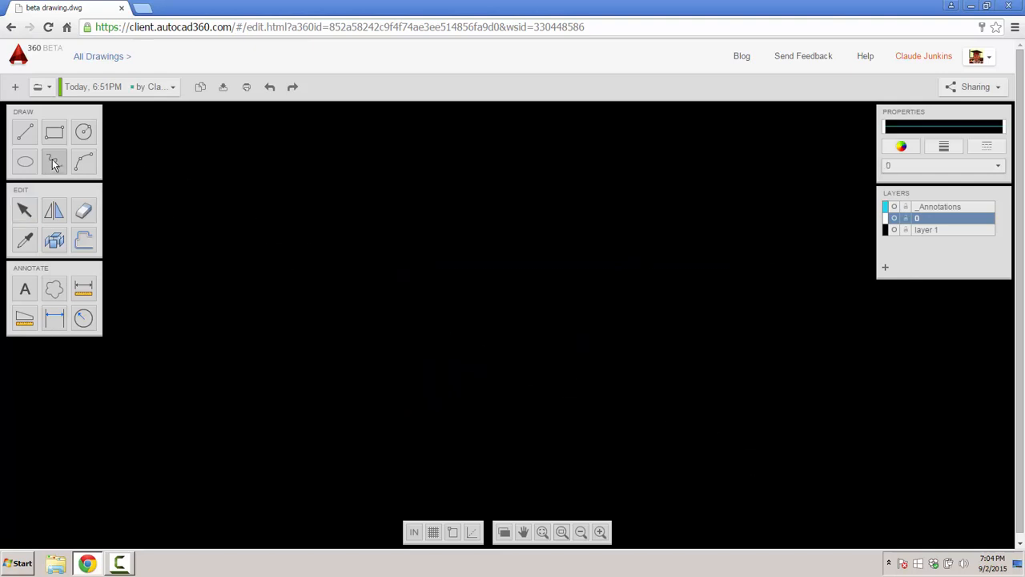
{"action": "left_click", "coordinate": [52, 158]}
{"action": "mouse_move", "coordinate": [545, 195]}
{"action": "left_mouse_down"}
{"action": "mouse_move", "coordinate": [545, 245]}
{"action": "mouse_move", "coordinate": [616, 318]}
{"action": "mouse_move", "coordinate": [574, 240]}
{"action": "mouse_move", "coordinate": [560, 172]}
{"action": "left_mouse_up"}
{"action": "key", "text": "Escape"}
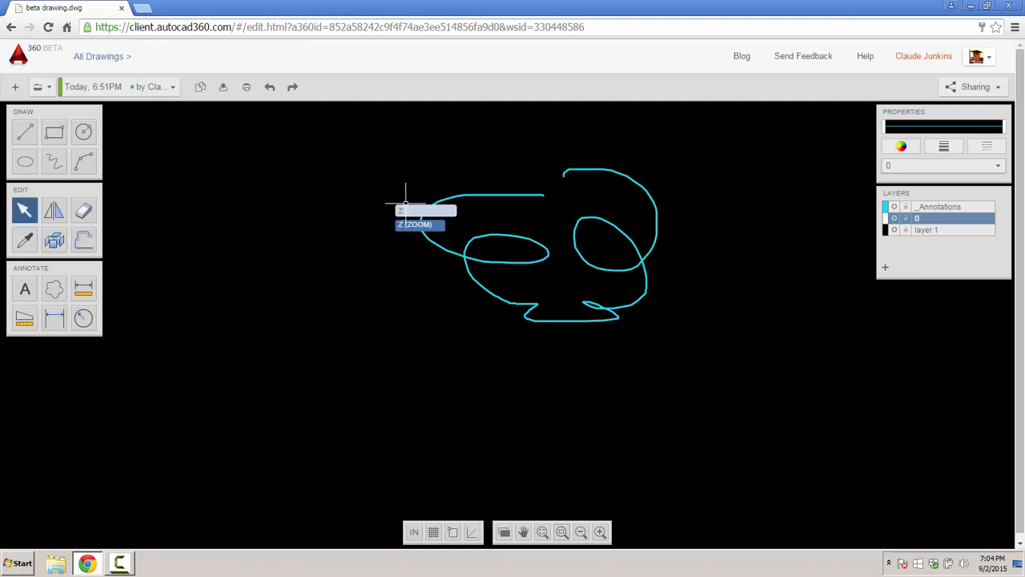
{"action": "left_click", "coordinate": [434, 204]}
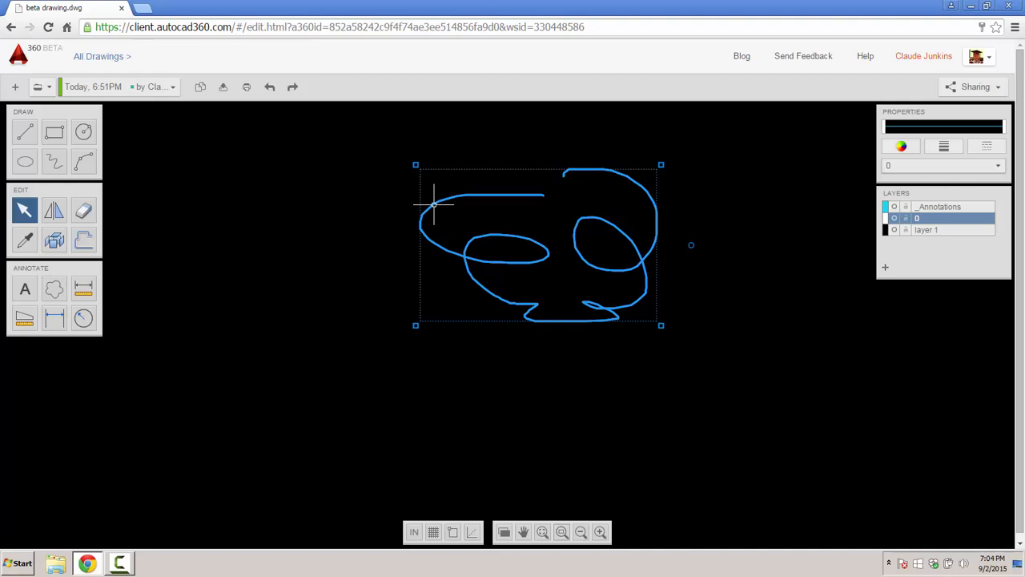
{"action": "key", "text": "Delete"}
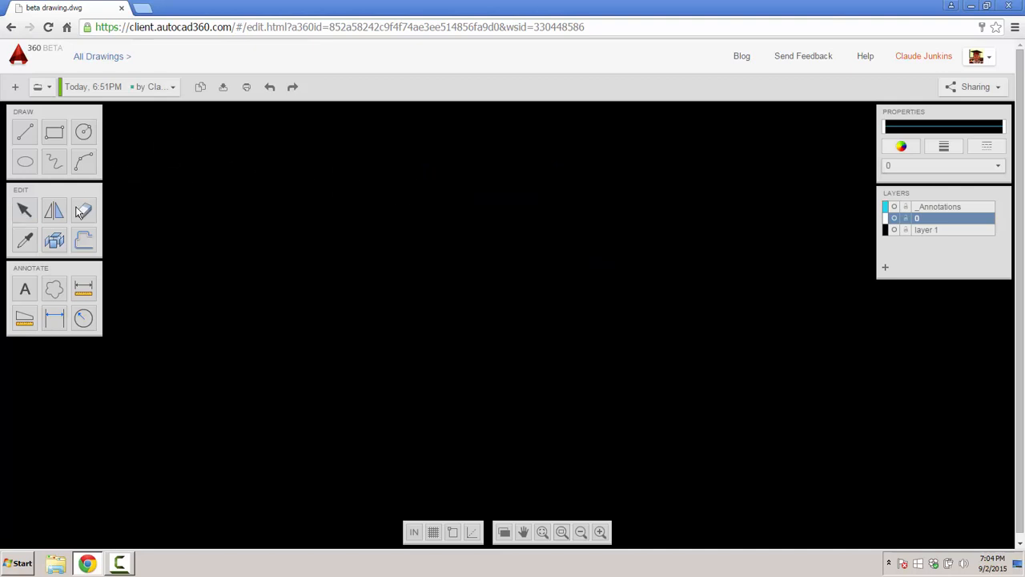
- Draw the first rectangle and a second rectangle overlapping it
{"action": "left_click", "coordinate": [54, 132]}
{"action": "left_click", "coordinate": [212, 169]}
{"action": "left_click", "coordinate": [478, 310]}
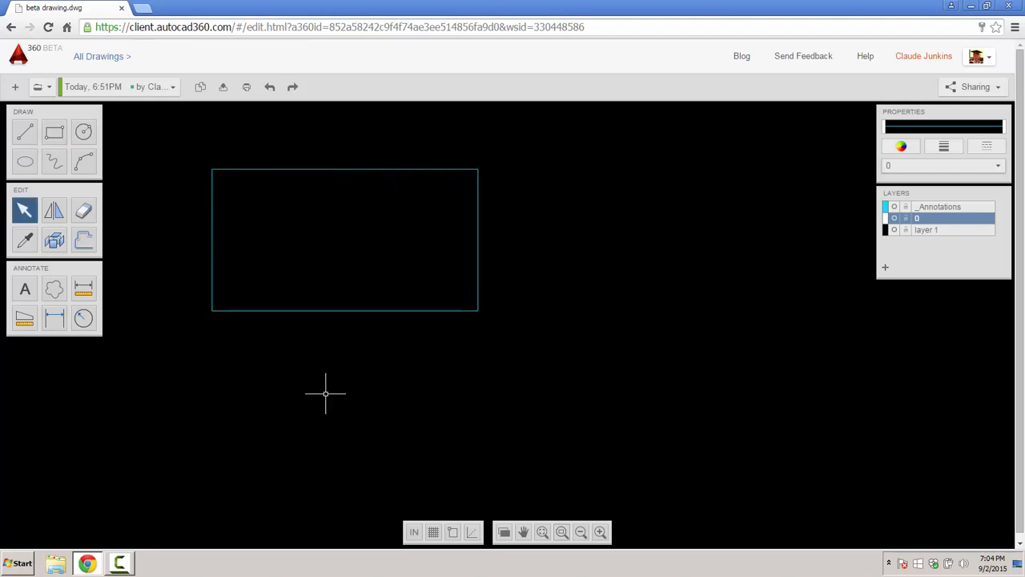
{"action": "left_click_drag", "start_coordinate": [325, 393], "coordinate": [646, 221]}
{"action": "left_click_drag", "start_coordinate": [336, 253], "coordinate": [409, 341]}
{"action": "left_click", "coordinate": [54, 132]}
{"action": "left_click", "coordinate": [442, 262]}
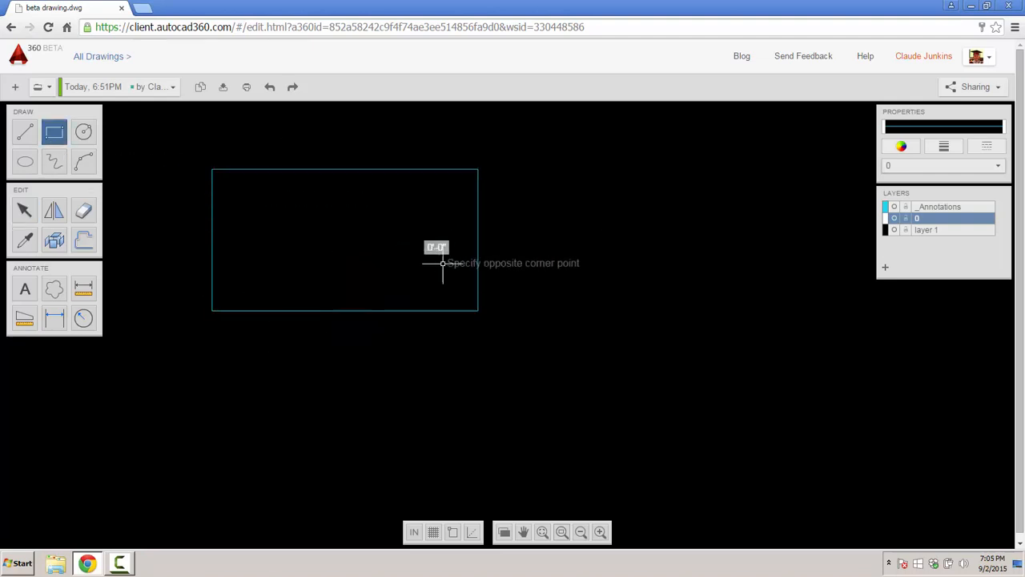
{"action": "left_click", "coordinate": [585, 344]}
- Add a third rectangle on the right and a small fourth rectangle below
{"action": "key", "text": "Return"}
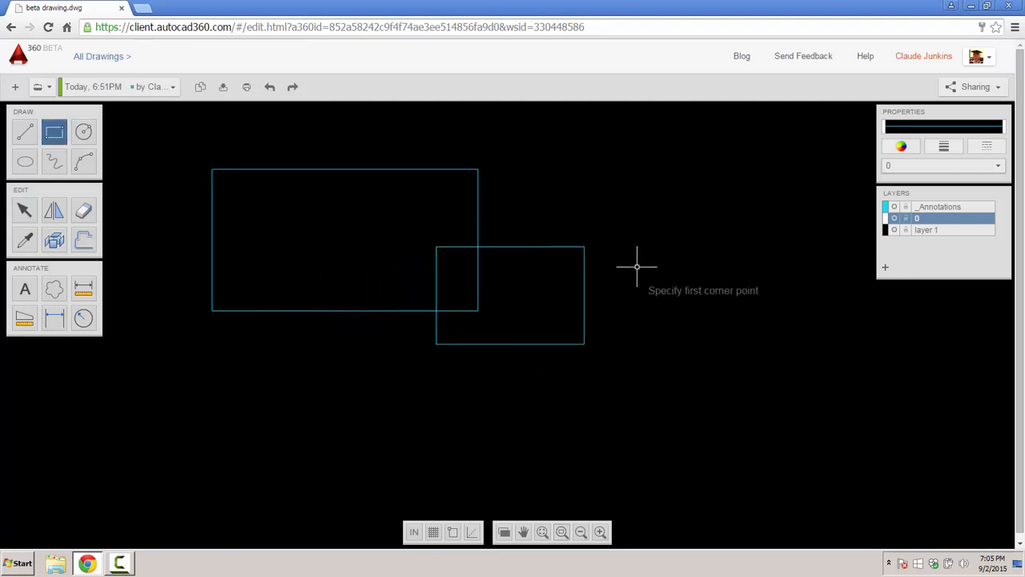
{"action": "left_click", "coordinate": [636, 261]}
{"action": "left_click", "coordinate": [752, 361]}
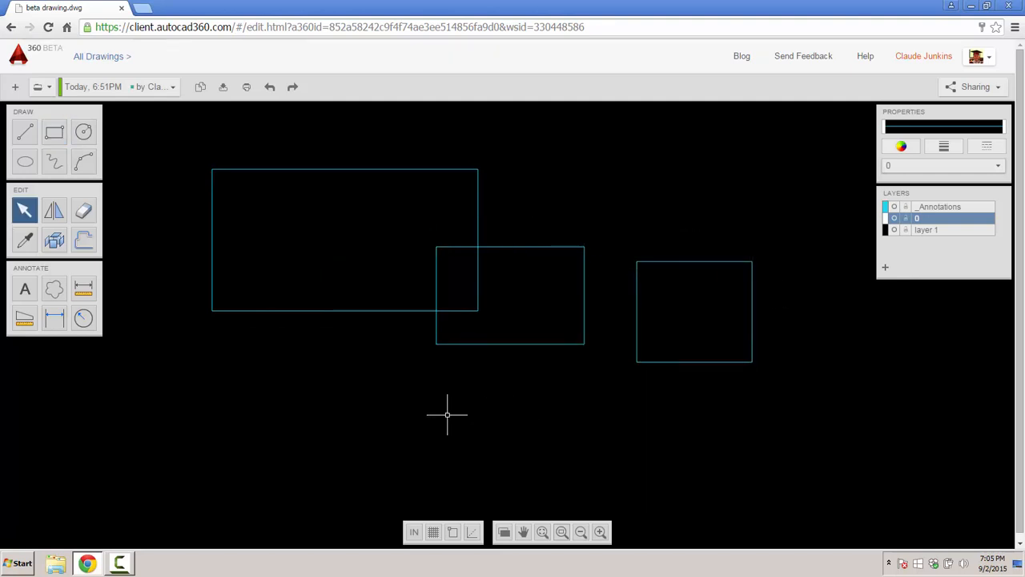
{"action": "key", "text": "Return"}
{"action": "left_click", "coordinate": [296, 404]}
{"action": "left_click", "coordinate": [372, 346]}
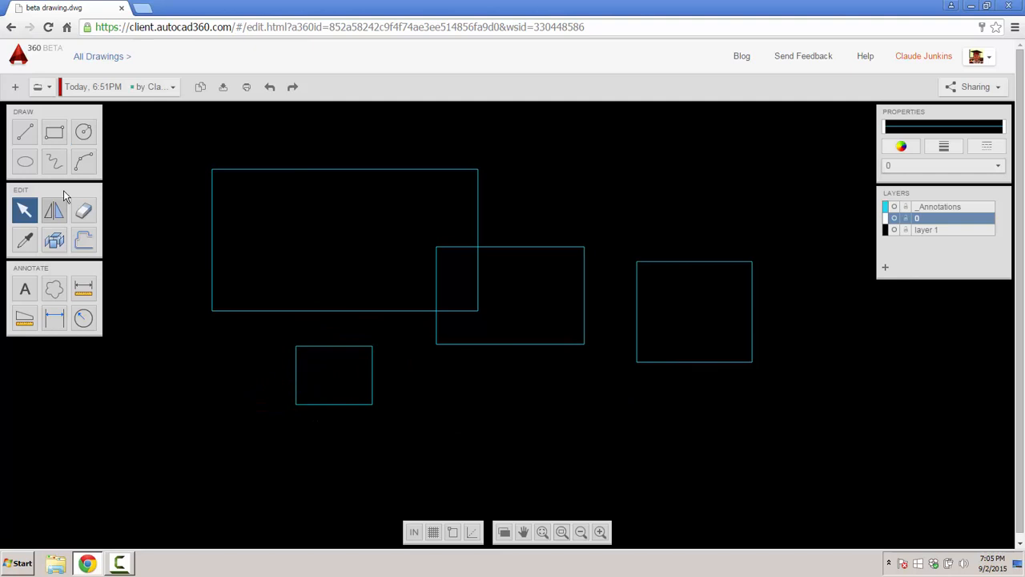
- Draw two circles, one above and one below the rectangles
{"action": "left_click", "coordinate": [83, 132]}
{"action": "left_click", "coordinate": [590, 168]}
{"action": "left_click", "coordinate": [655, 164]}
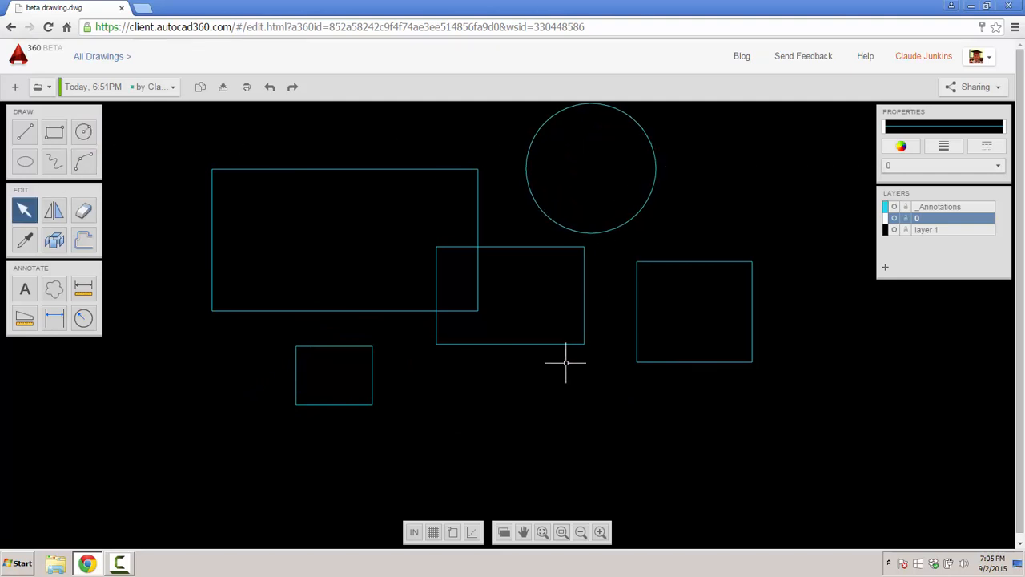
{"action": "key", "text": "Return"}
{"action": "left_click", "coordinate": [499, 426]}
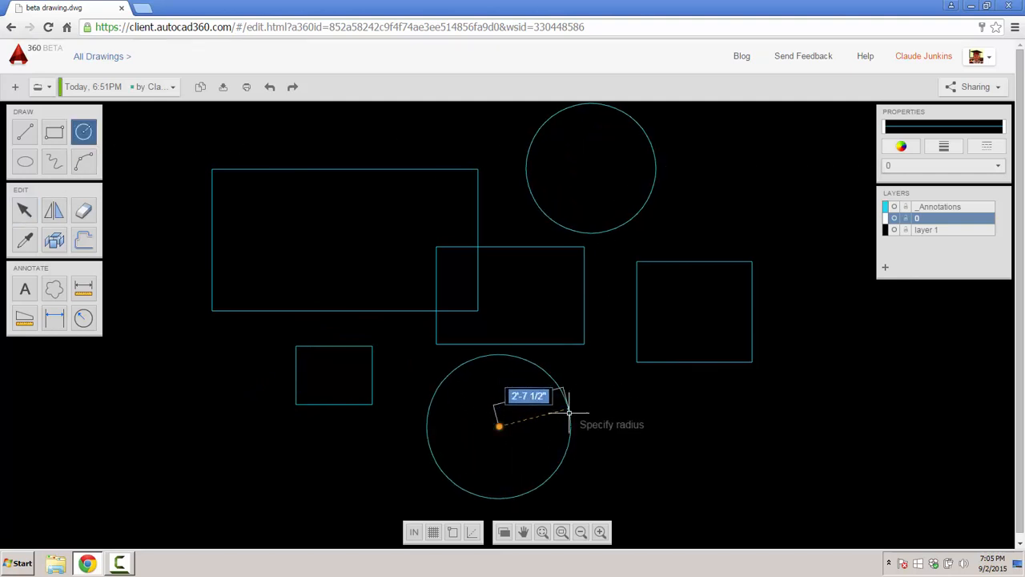
{"action": "left_click", "coordinate": [568, 426]}
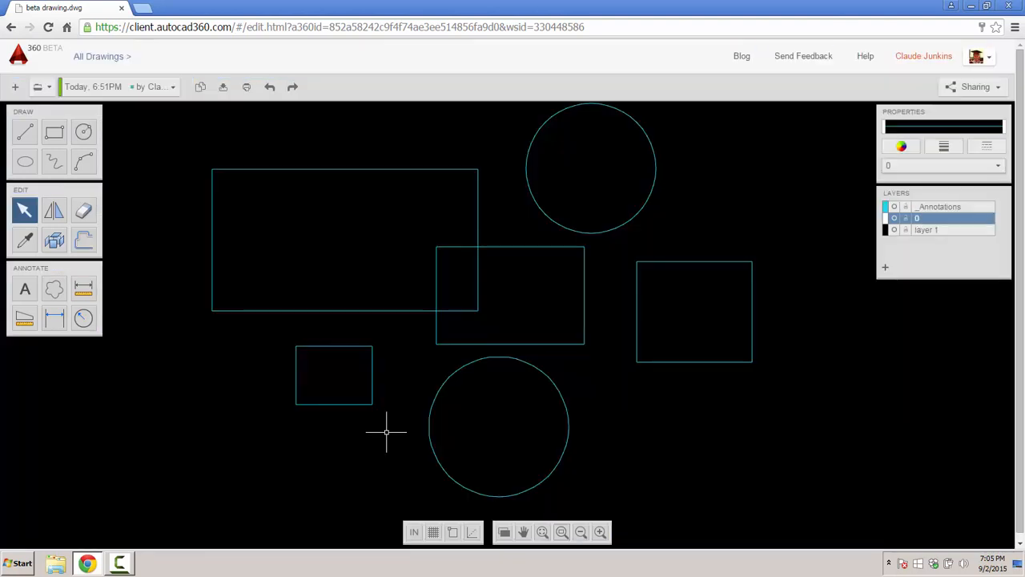
- Zoom out and delete the four rectangles and two circles
{"action": "scroll", "coordinate": [357, 340], "scroll_direction": "down", "scroll_amount": 2}
{"action": "scroll", "coordinate": [299, 256], "scroll_direction": "down", "scroll_amount": 2}
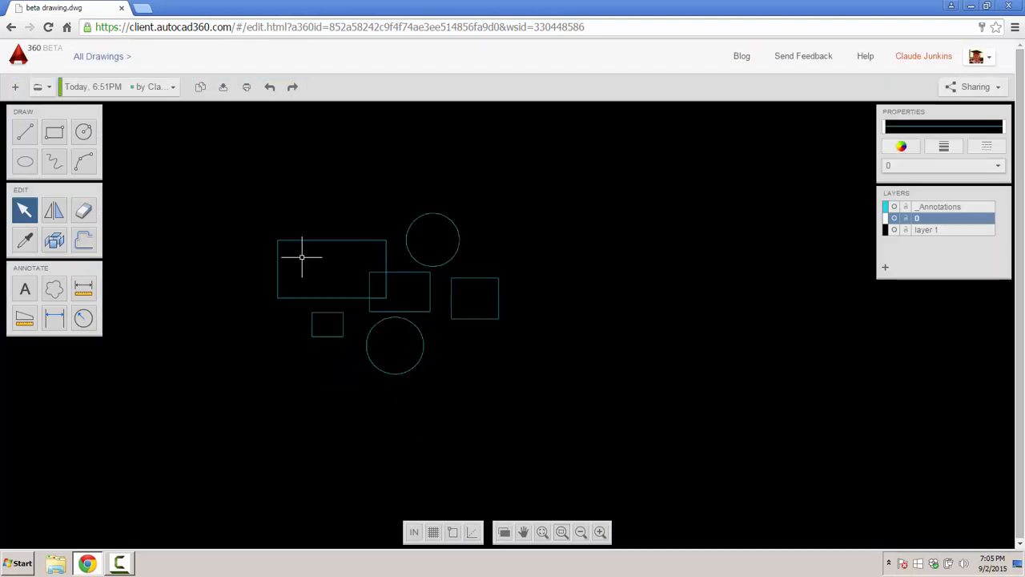
{"action": "left_click_drag", "start_coordinate": [273, 204], "coordinate": [528, 405]}
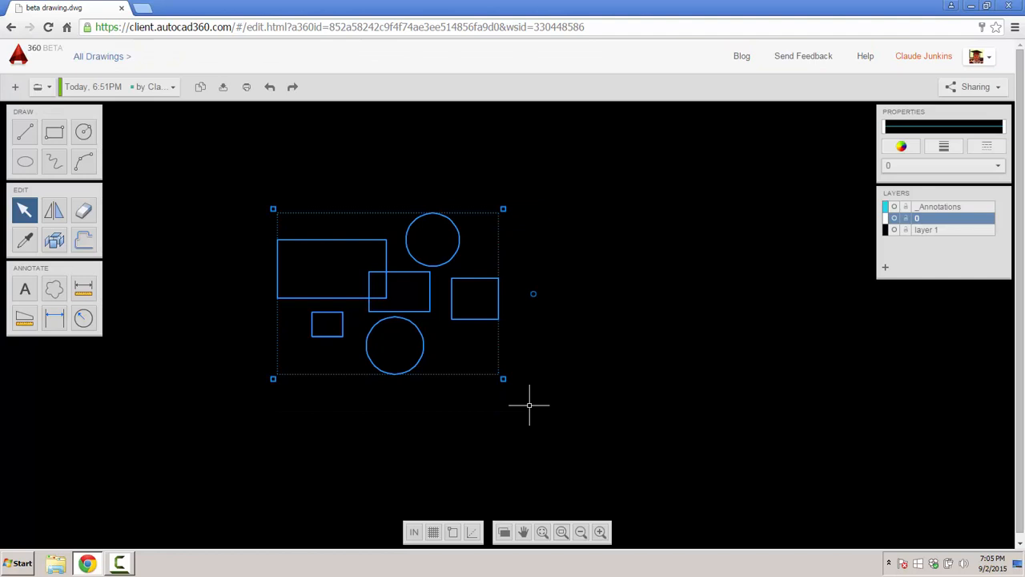
{"action": "key", "text": "Delete"}
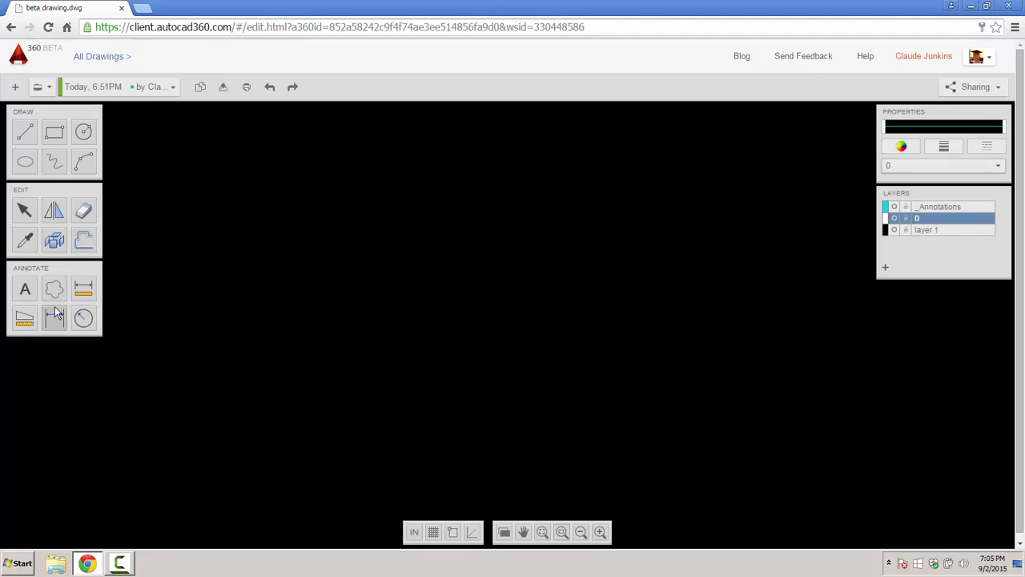
{"action": "left_click", "coordinate": [83, 240]}
- Return to My Dashboard and open the 0196-2.dwg floor plan
{"action": "left_click", "coordinate": [19, 57]}
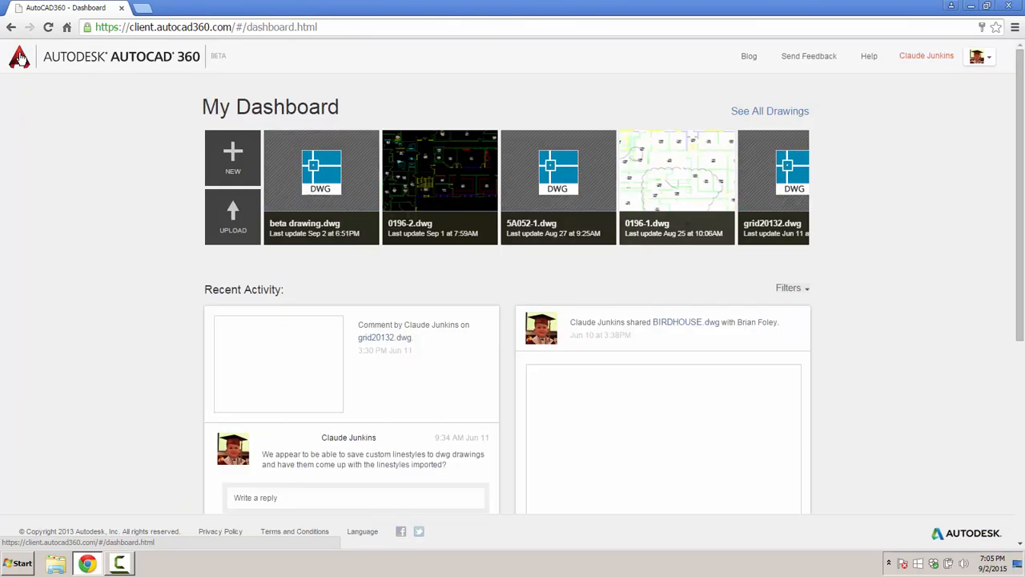
{"action": "double_click", "coordinate": [435, 265]}
{"action": "left_click", "coordinate": [435, 265]}
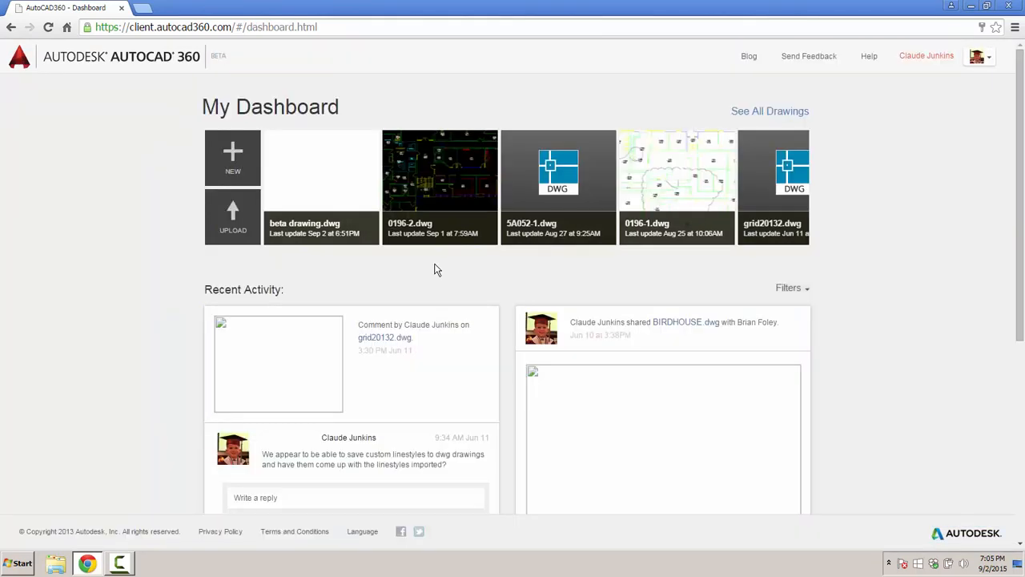
{"action": "left_click", "coordinate": [443, 176]}
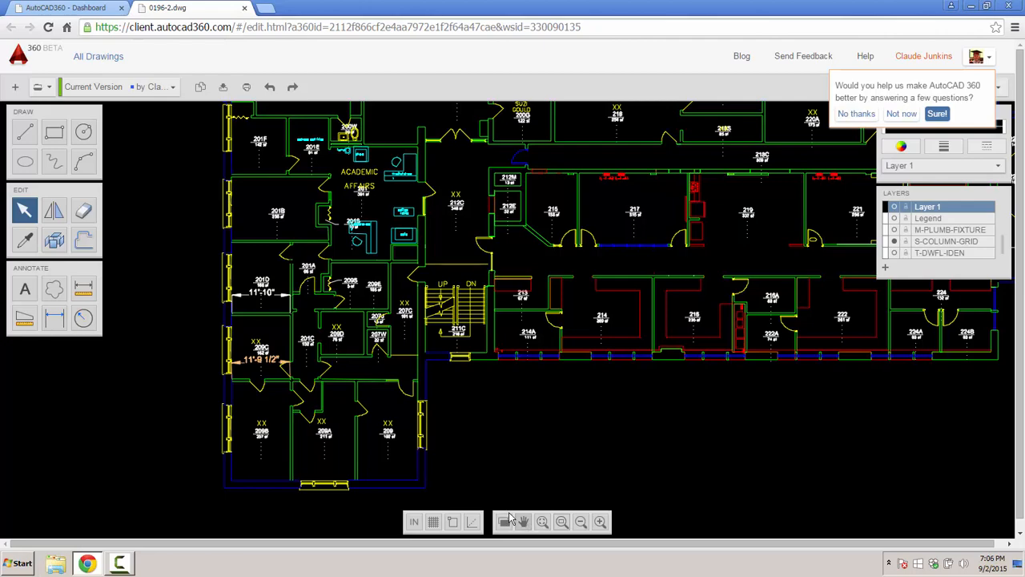
- Move room 218's number and area tag to the left of centre within the room
{"action": "middle_click_drag", "start_coordinate": [632, 244], "coordinate": [544, 403]}
{"action": "middle_click_drag", "start_coordinate": [527, 296], "coordinate": [380, 330]}
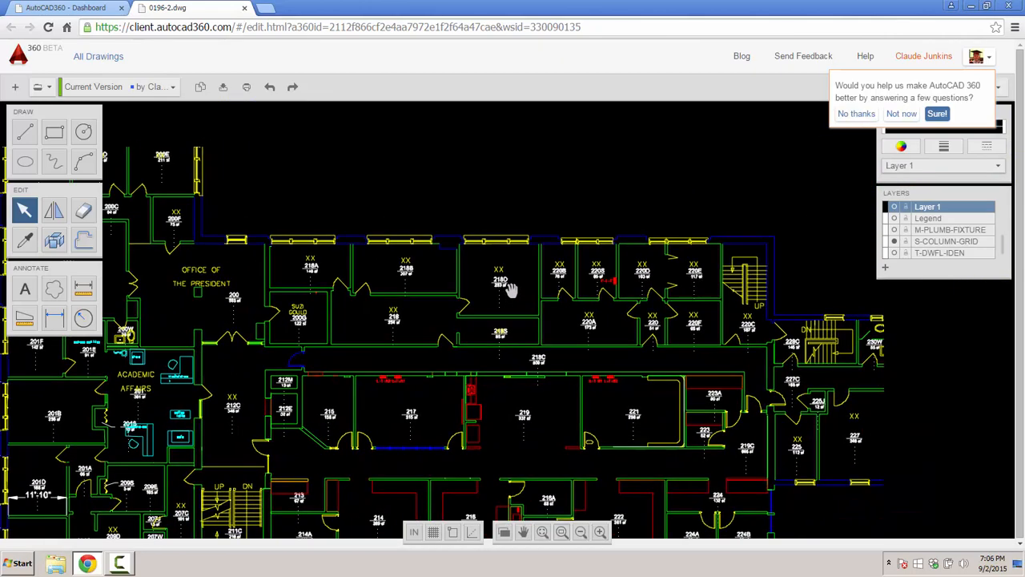
{"action": "middle_click_drag", "start_coordinate": [506, 279], "coordinate": [682, 253]}
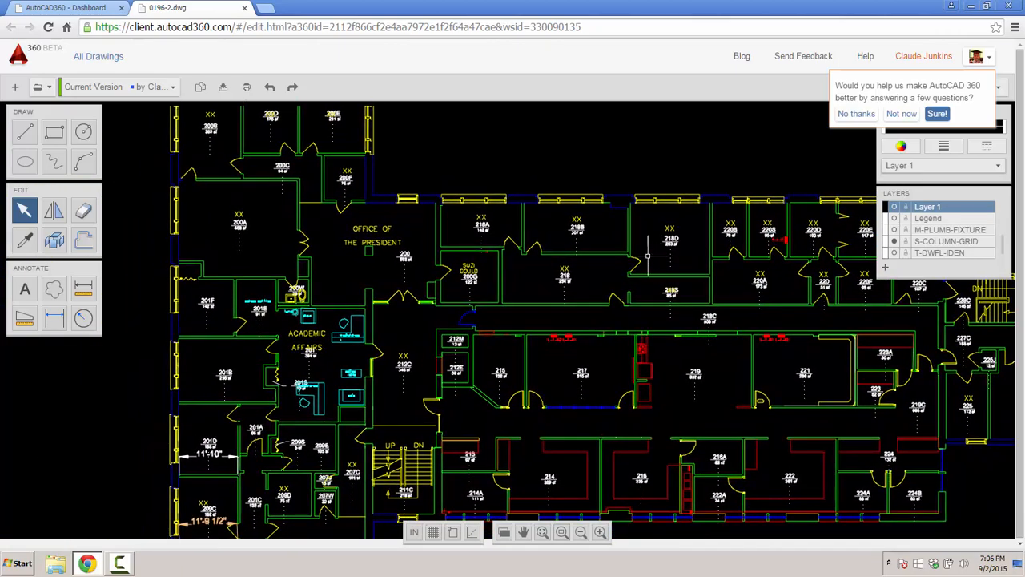
{"action": "scroll", "coordinate": [556, 229], "scroll_direction": "up", "scroll_amount": 2}
{"action": "scroll", "coordinate": [556, 228], "scroll_direction": "up", "scroll_amount": 3}
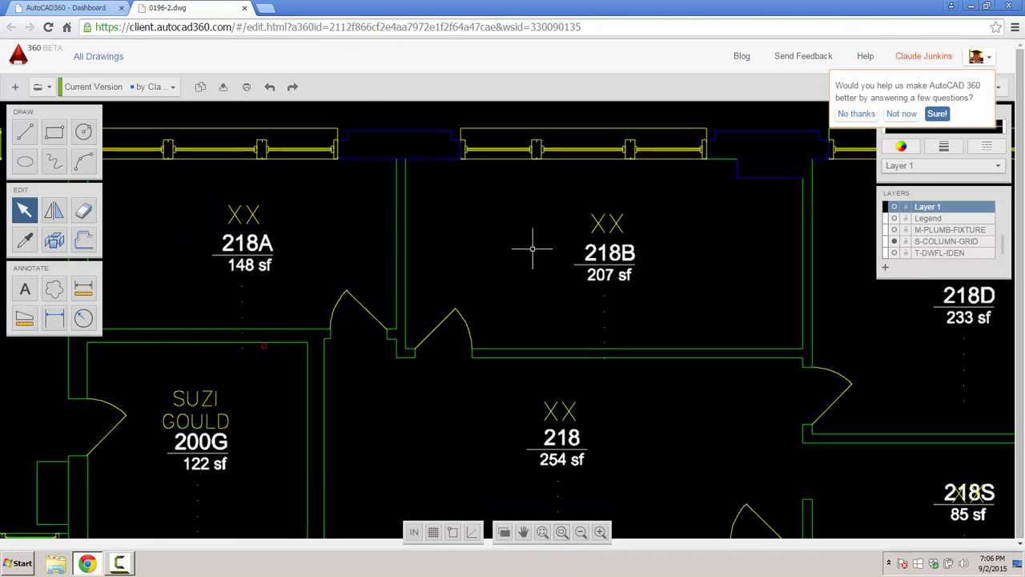
{"action": "scroll", "coordinate": [537, 272], "scroll_direction": "down", "scroll_amount": 2}
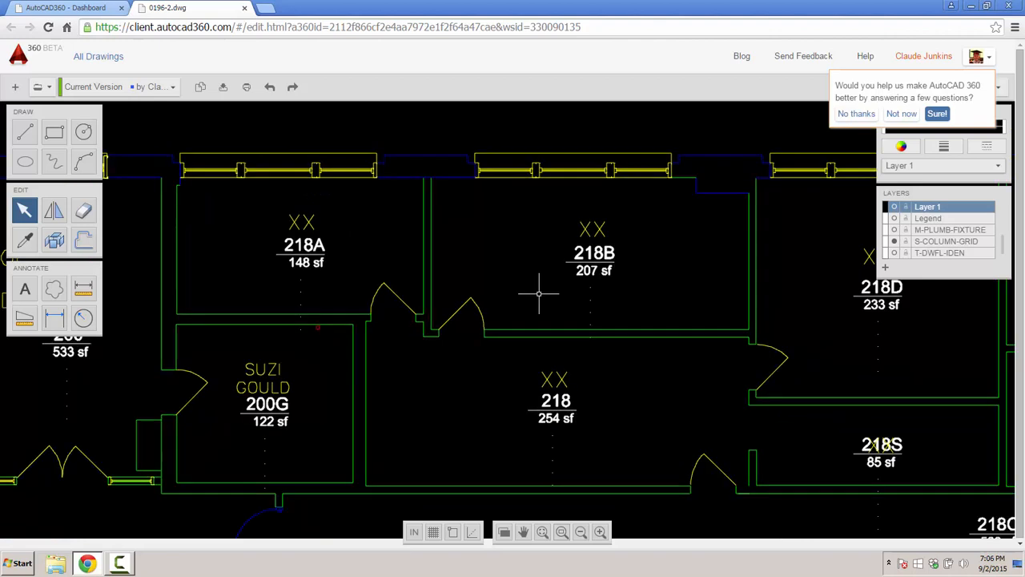
{"action": "middle_click_drag", "start_coordinate": [537, 290], "coordinate": [508, 190]}
{"action": "left_click", "coordinate": [530, 295]}
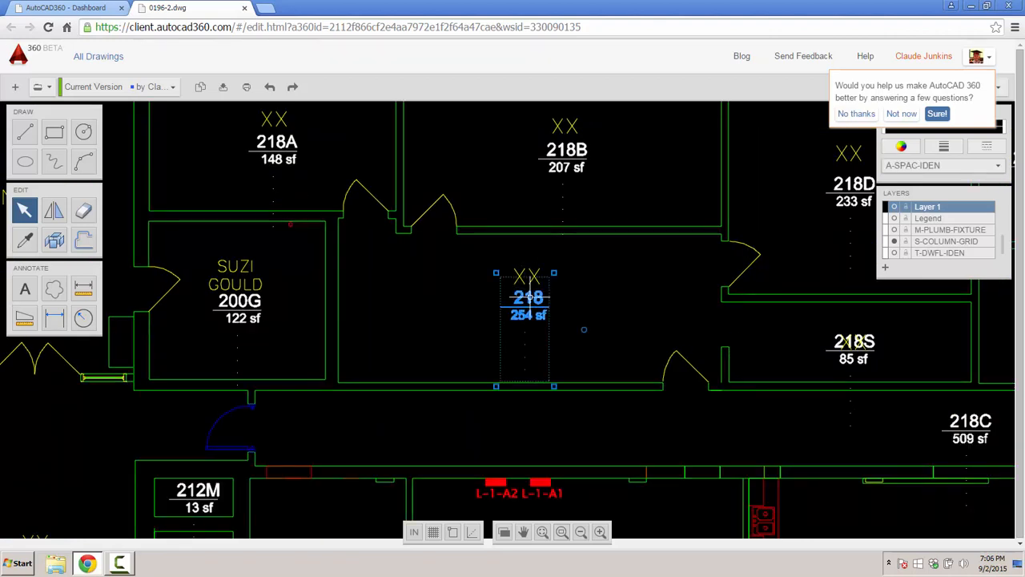
{"action": "left_click_drag", "start_coordinate": [530, 295], "coordinate": [477, 274]}
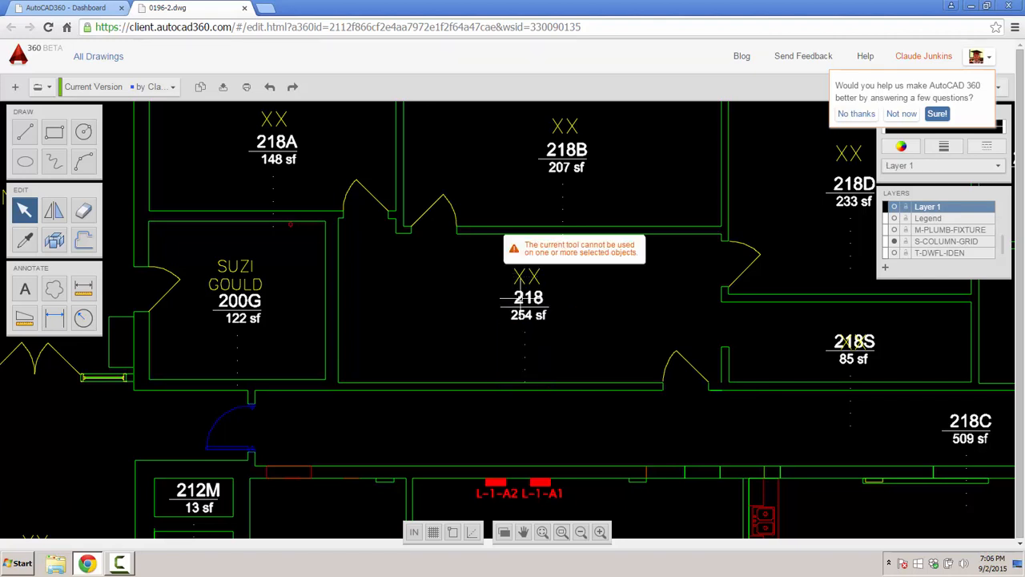
{"action": "left_click", "coordinate": [519, 298]}
{"action": "left_click_drag", "start_coordinate": [525, 297], "coordinate": [431, 295]}
{"action": "left_click_drag", "start_coordinate": [431, 295], "coordinate": [467, 262]}
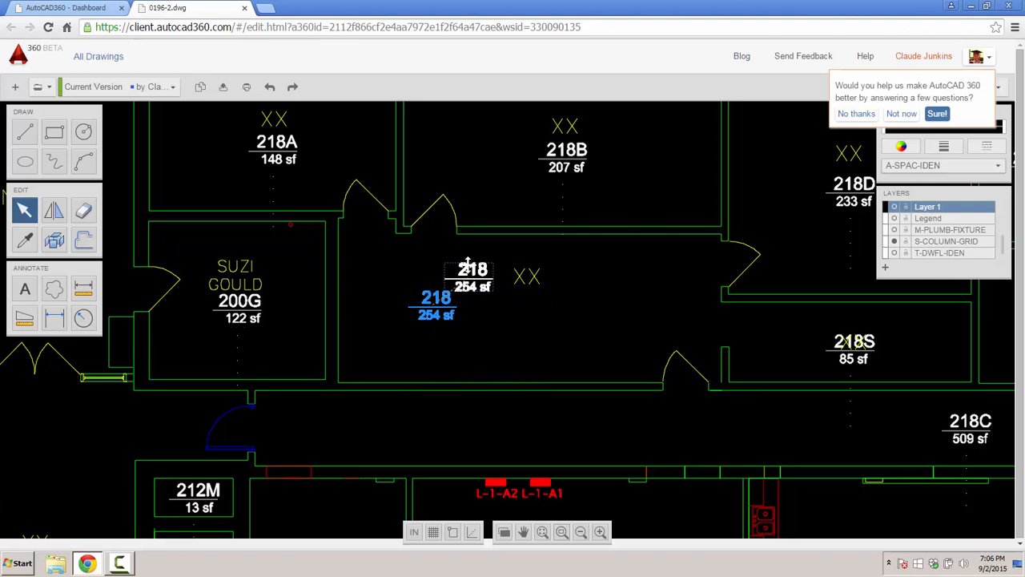
- Deselect the tag and delete room 218's XX name label
{"action": "key", "text": "Escape"}
{"action": "left_click", "coordinate": [525, 275]}
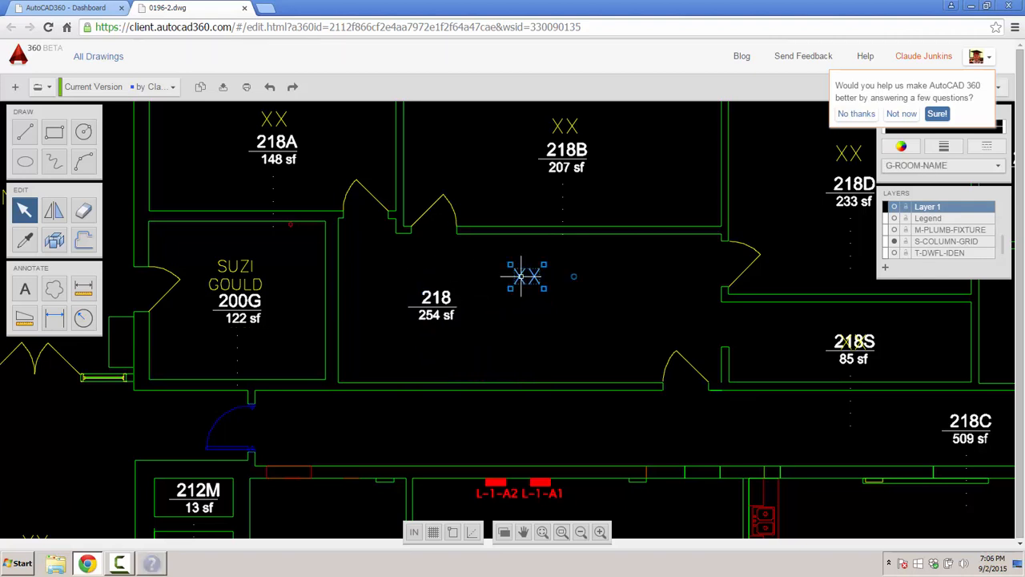
{"action": "key", "text": "Delete"}
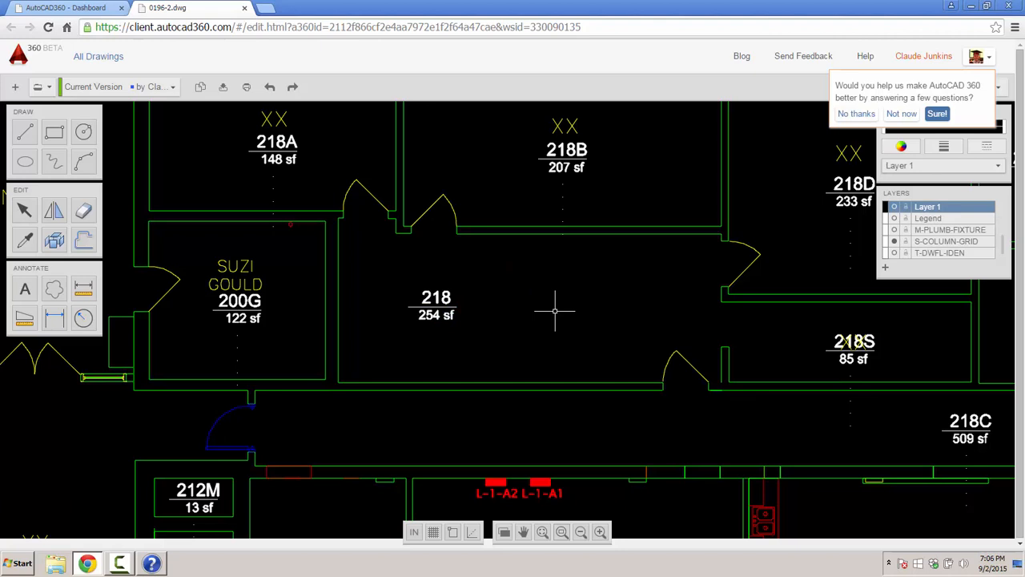
- Pick the Line tool, set A-WALL-INTERIOR as the current layer, and dismiss the survey popup
{"action": "left_click", "coordinate": [24, 132]}
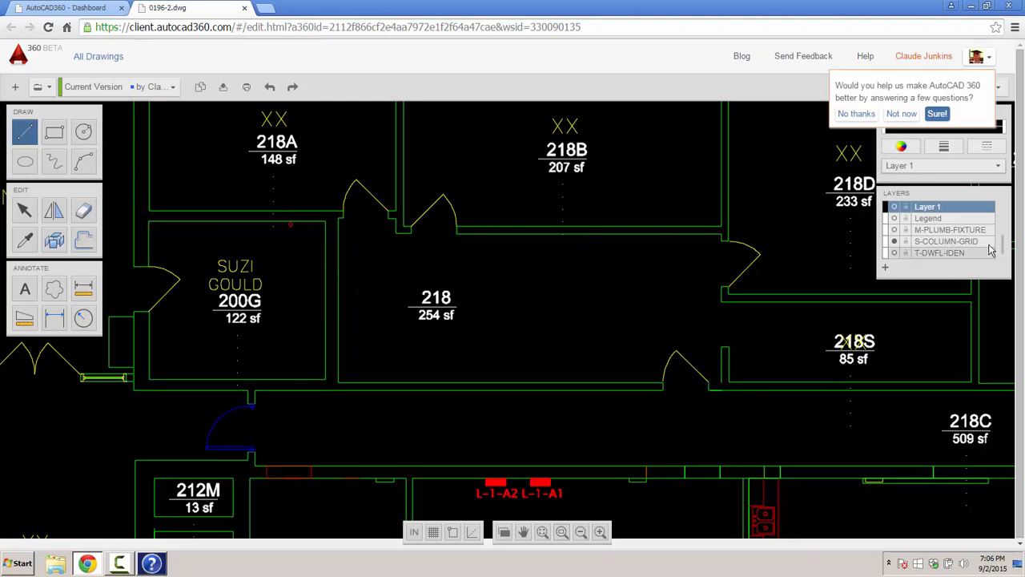
{"action": "mouse_move", "coordinate": [1005, 246]}
{"action": "left_mouse_down"}
{"action": "mouse_move", "coordinate": [1006, 228]}
{"action": "mouse_move", "coordinate": [1005, 239]}
{"action": "left_mouse_up"}
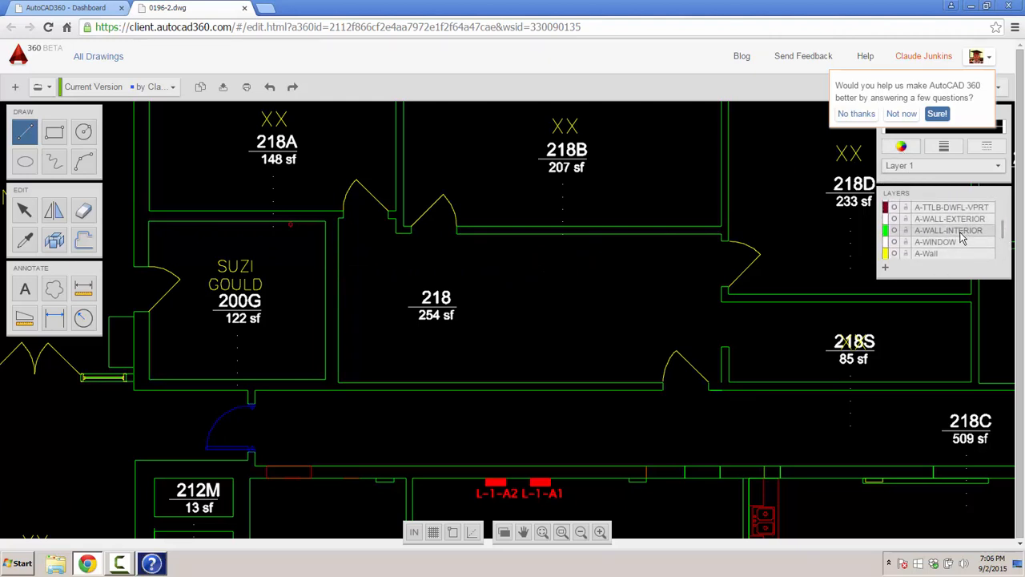
{"action": "left_click", "coordinate": [961, 232]}
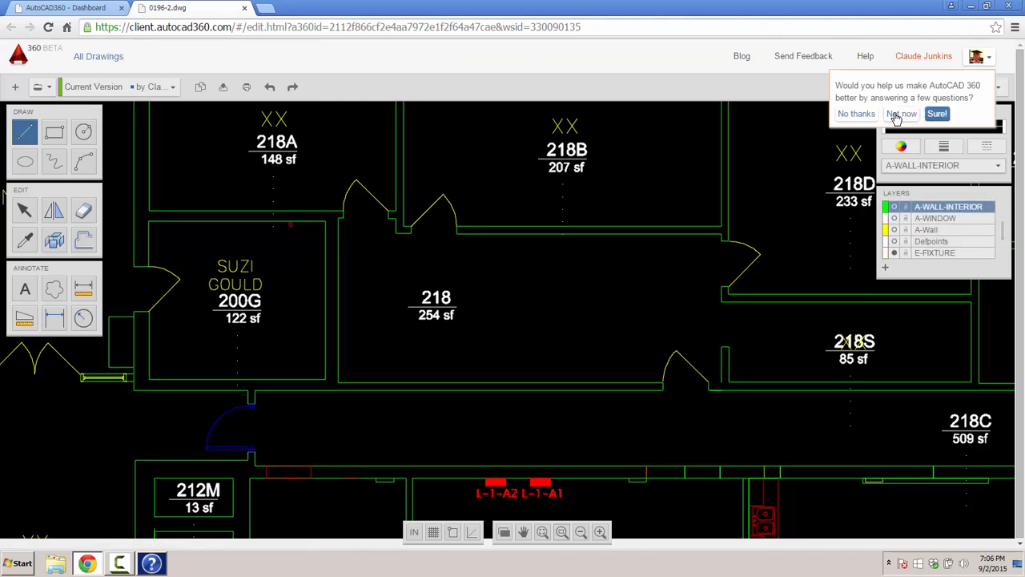
{"action": "left_click", "coordinate": [912, 116]}
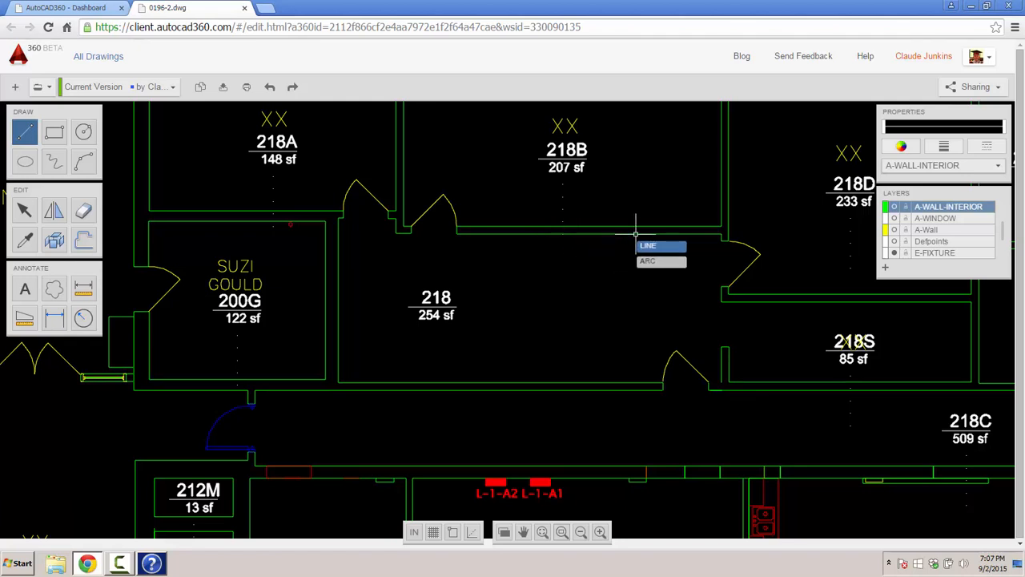
- Draw a vertical line across room 218 from its top wall to its bottom wall
{"action": "left_click", "coordinate": [589, 235]}
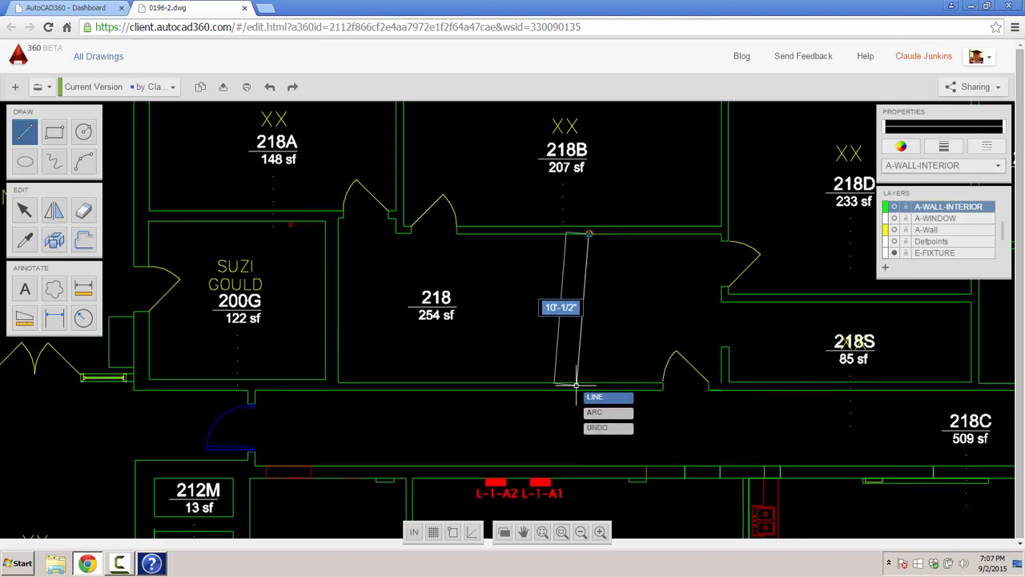
{"action": "left_click", "coordinate": [588, 383]}
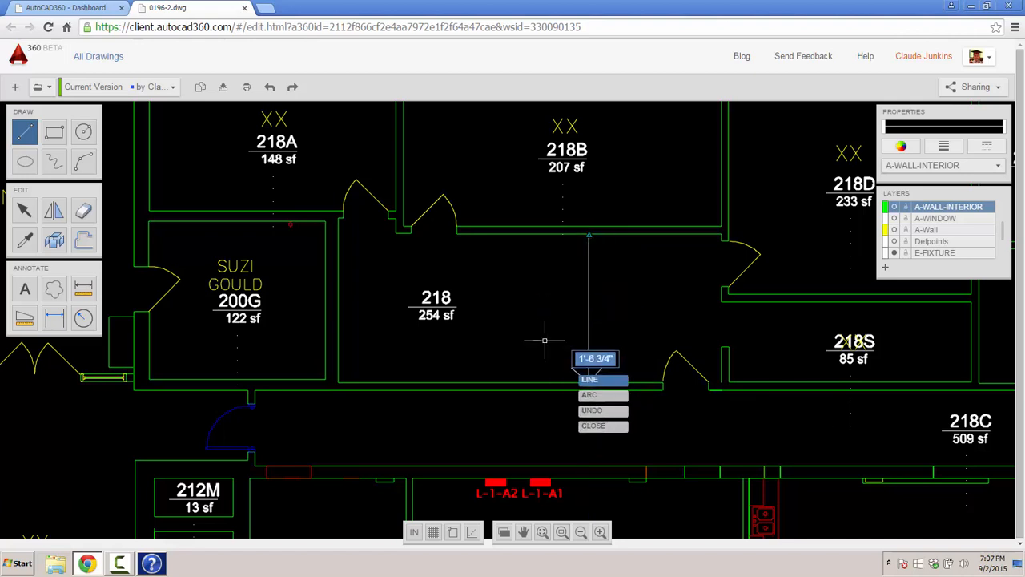
{"action": "key", "text": "Escape"}
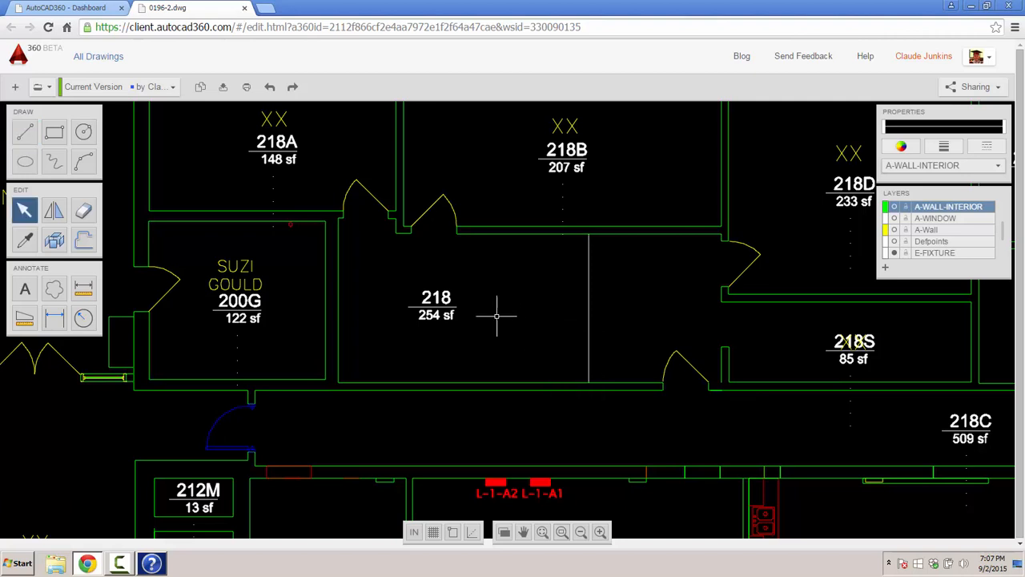
- Set the current colour to green
{"action": "left_click", "coordinate": [904, 149]}
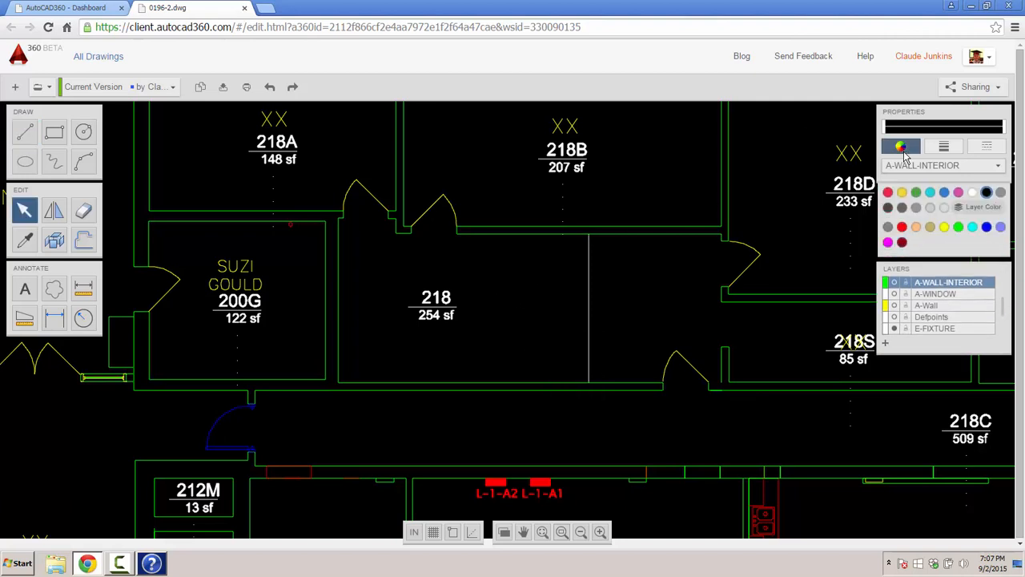
{"action": "left_click", "coordinate": [915, 193]}
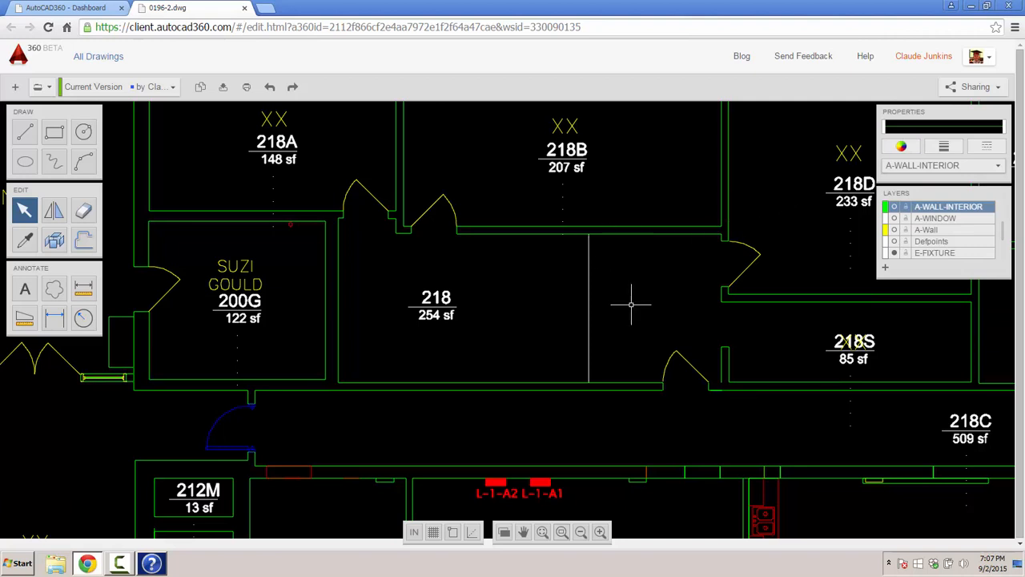
{"action": "scroll", "coordinate": [631, 304], "scroll_direction": "up", "scroll_amount": 3}
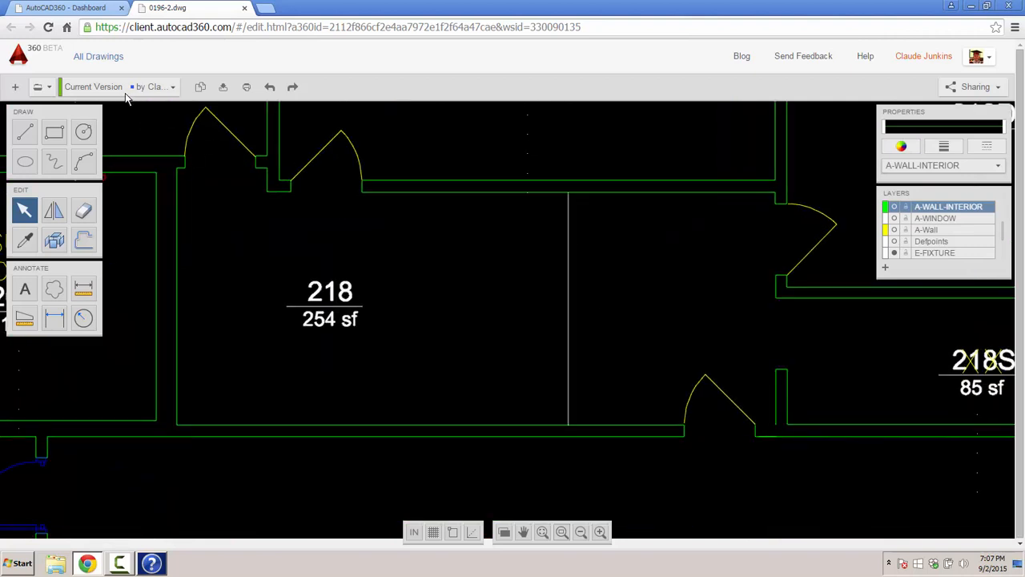
- Offset room 218's new vertical line by 6 inches
{"action": "left_click", "coordinate": [82, 248]}
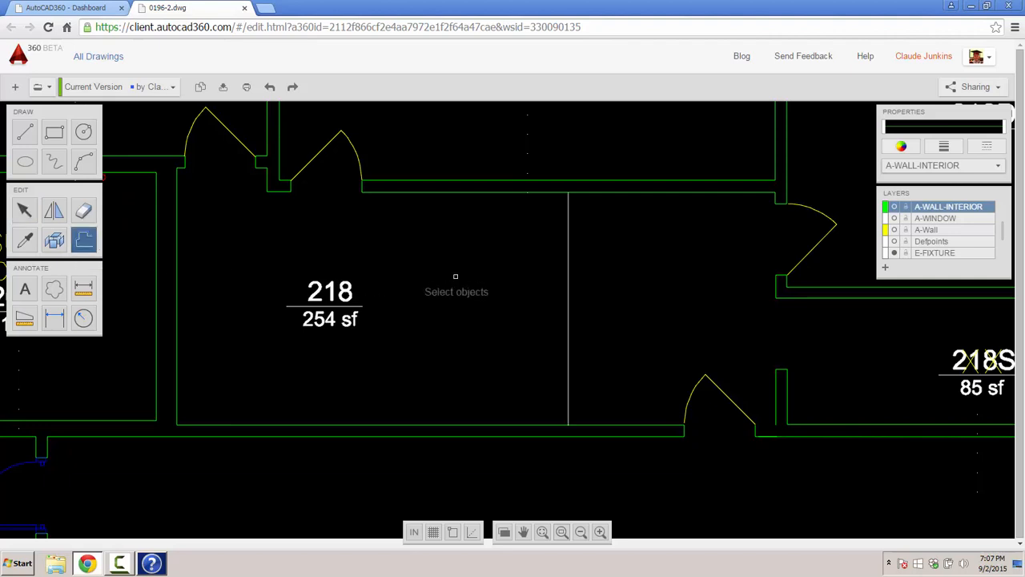
{"action": "left_click", "coordinate": [567, 282]}
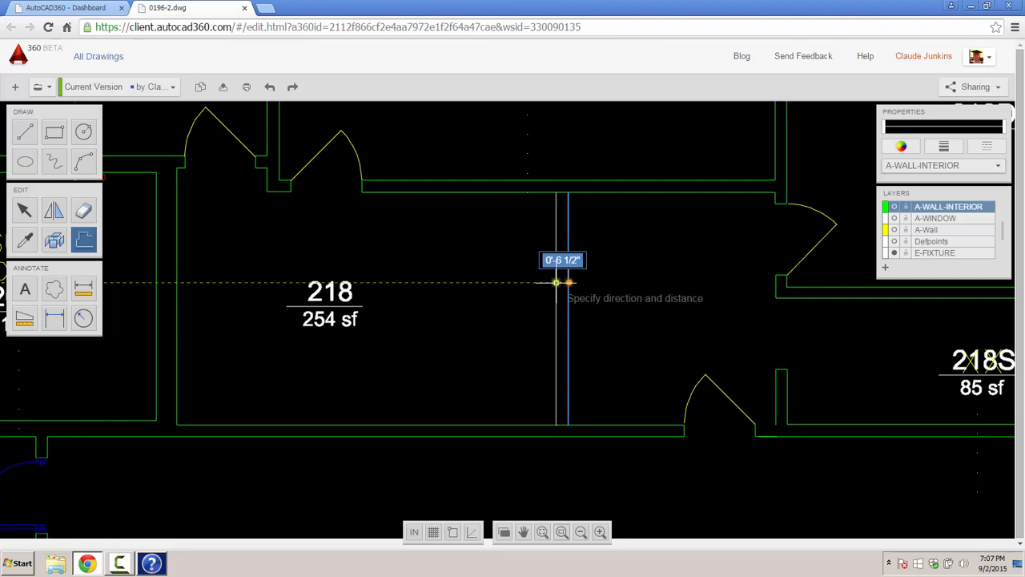
{"action": "type", "text": "6"}
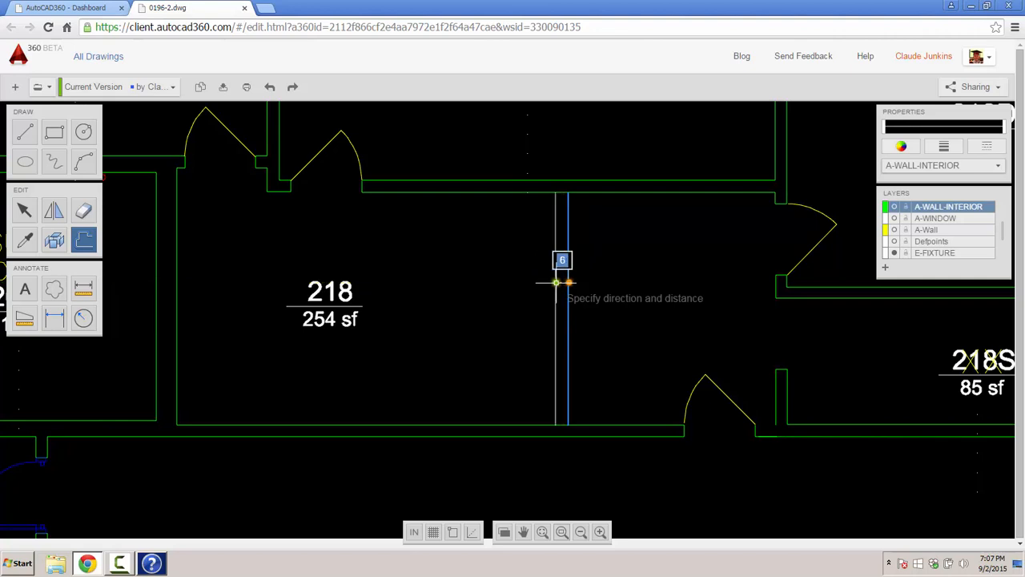
{"action": "key", "text": "Return"}
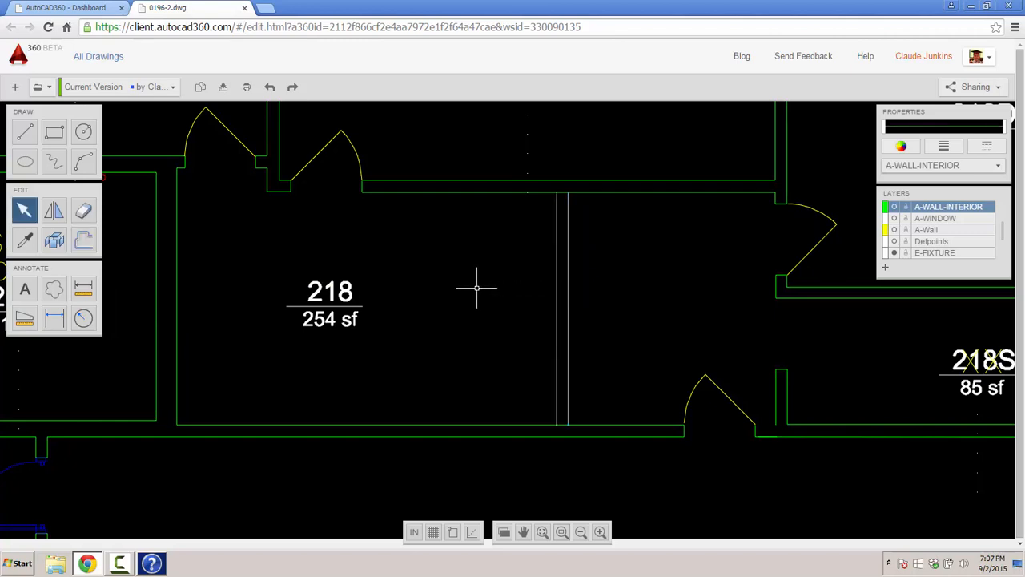
- Draw a short 6" line across room 218's bottom wall thickness, just left of the new partition
{"action": "middle_click_drag", "start_coordinate": [492, 326], "coordinate": [511, 264]}
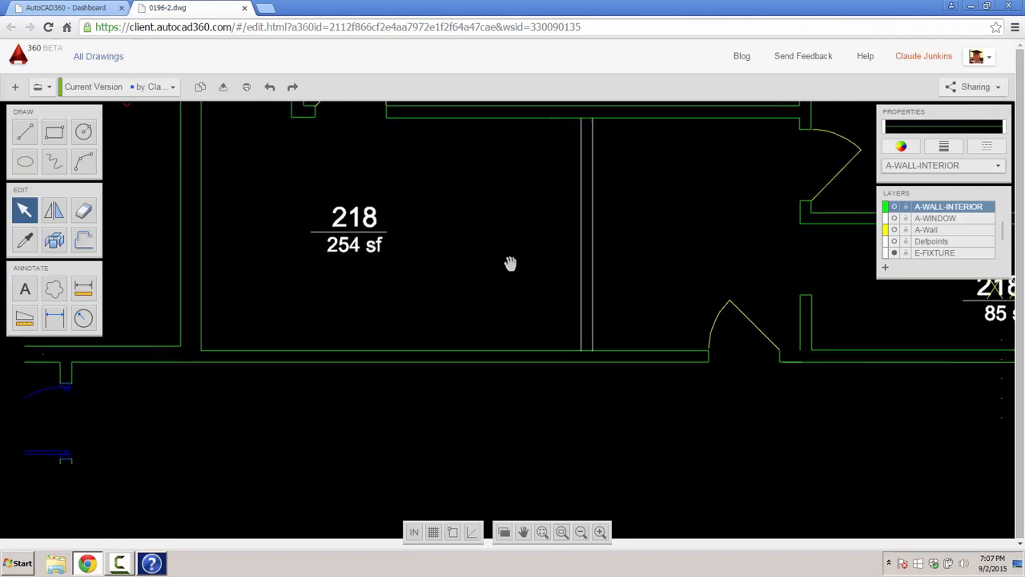
{"action": "left_click", "coordinate": [24, 134]}
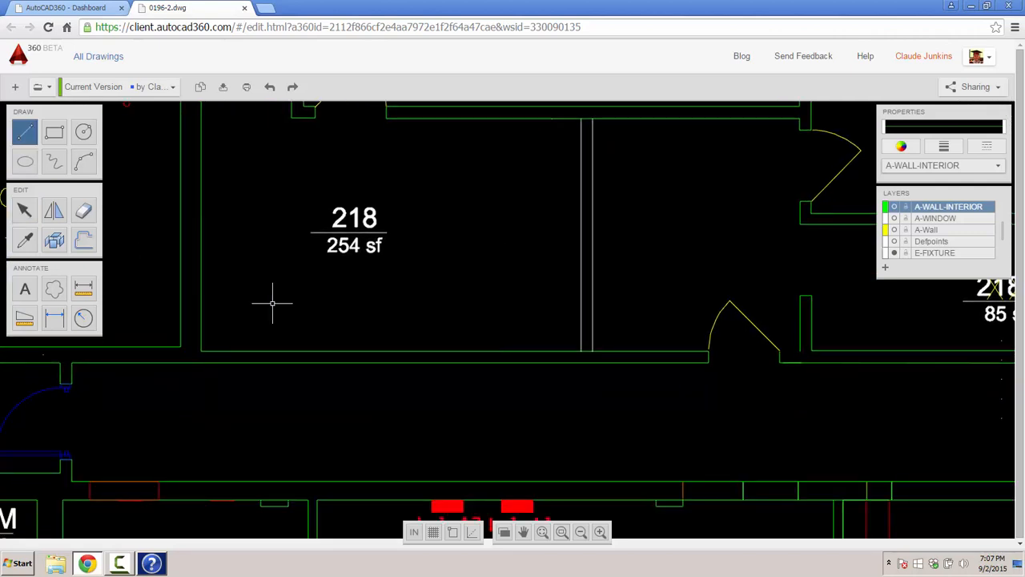
{"action": "left_click", "coordinate": [455, 351]}
{"action": "scroll", "coordinate": [457, 360], "scroll_direction": "up", "scroll_amount": 1}
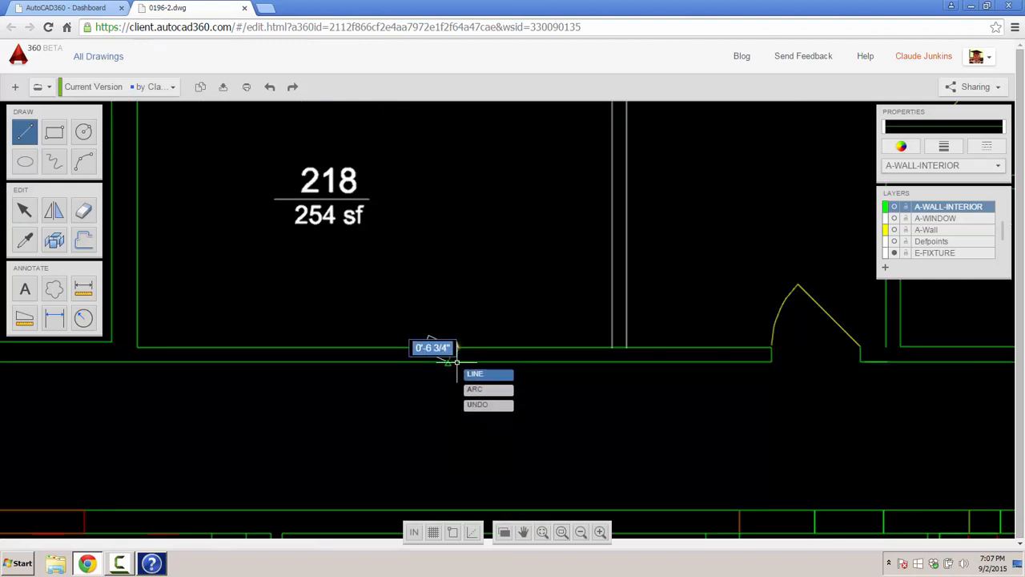
{"action": "scroll", "coordinate": [455, 362], "scroll_direction": "up", "scroll_amount": 4}
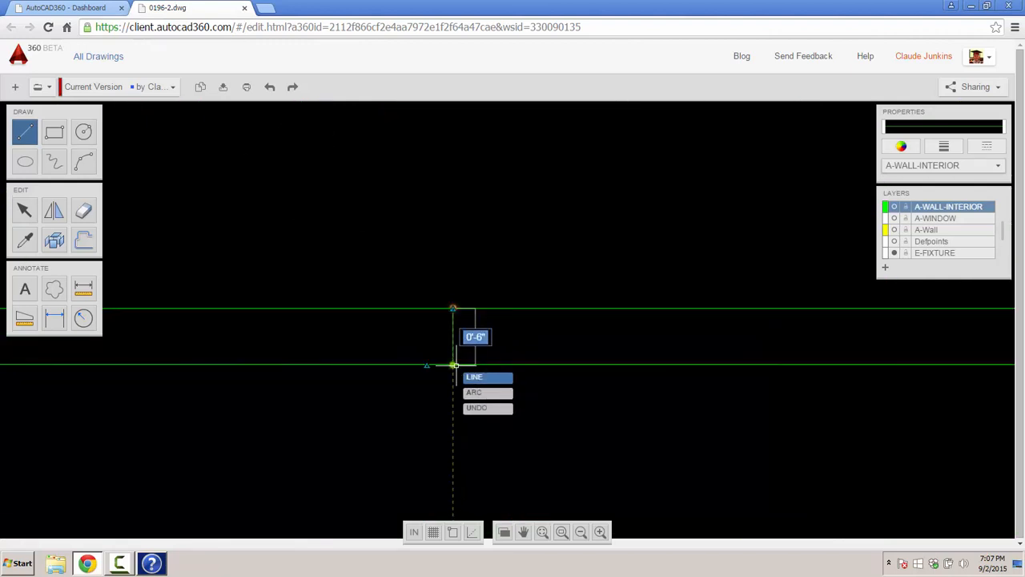
{"action": "left_click", "coordinate": [454, 365]}
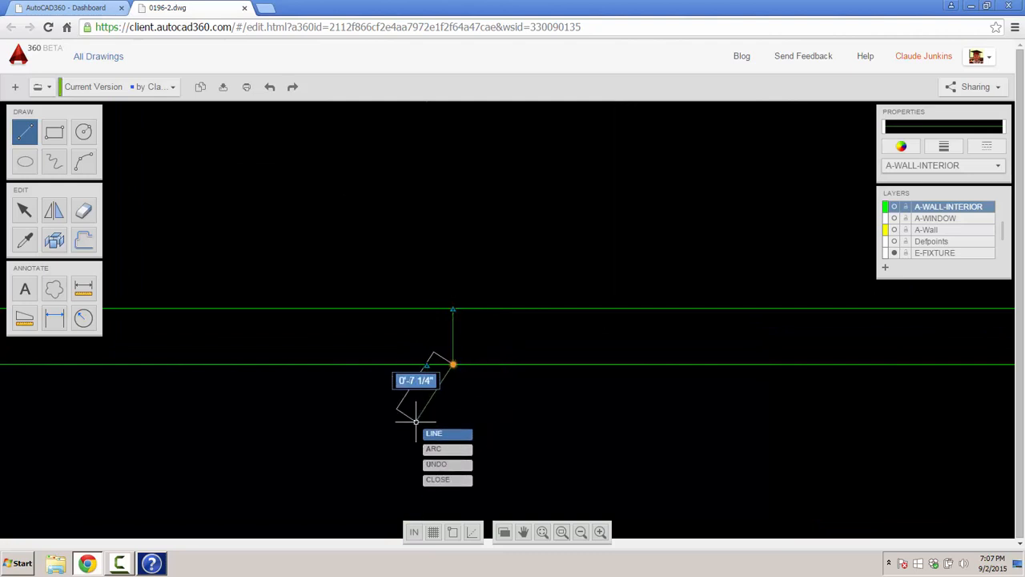
{"action": "key", "text": "Escape"}
{"action": "scroll", "coordinate": [369, 418], "scroll_direction": "down", "scroll_amount": 2}
{"action": "scroll", "coordinate": [524, 414], "scroll_direction": "down", "scroll_amount": 3}
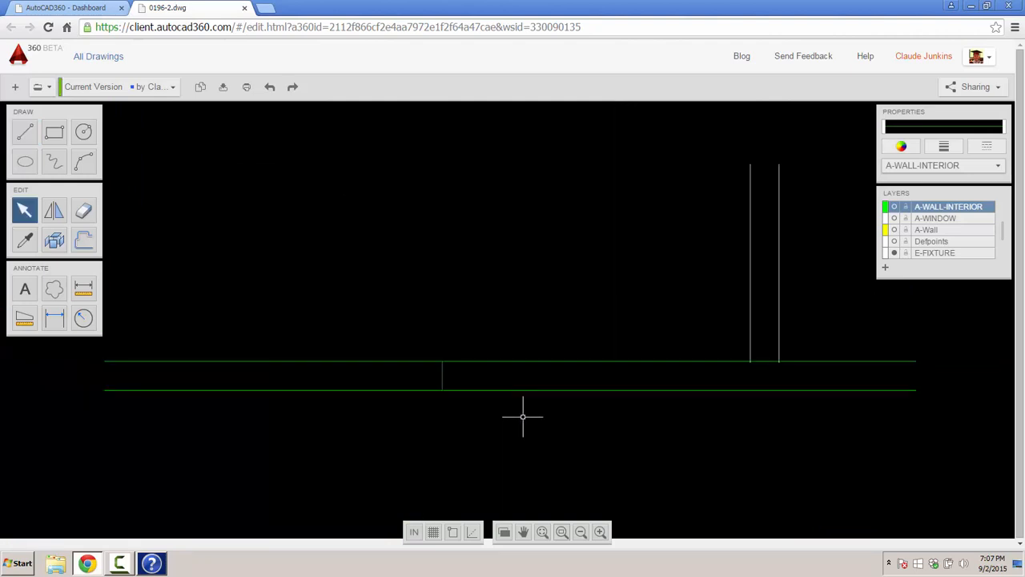
{"action": "scroll", "coordinate": [523, 416], "scroll_direction": "down", "scroll_amount": 2}
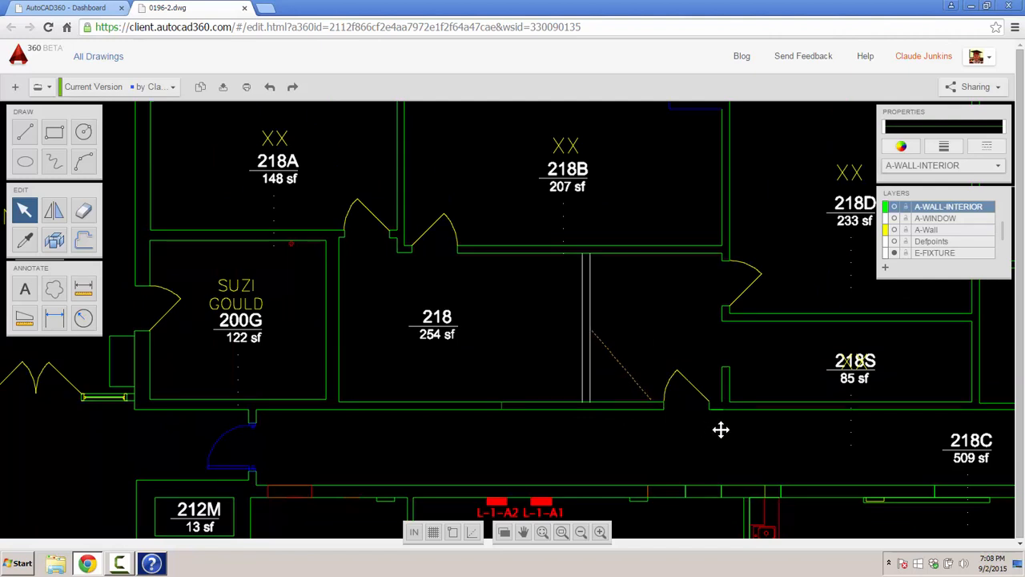
- Draw a line closing the doorway right of the new wall, then reselect that door swing
{"action": "left_click_drag", "start_coordinate": [644, 357], "coordinate": [724, 421]}
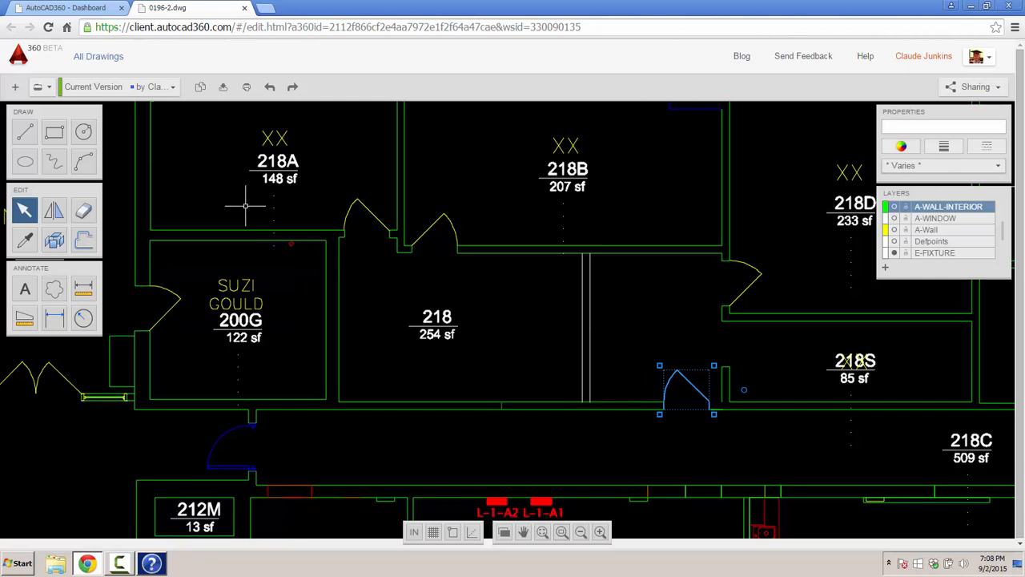
{"action": "key", "text": "Escape"}
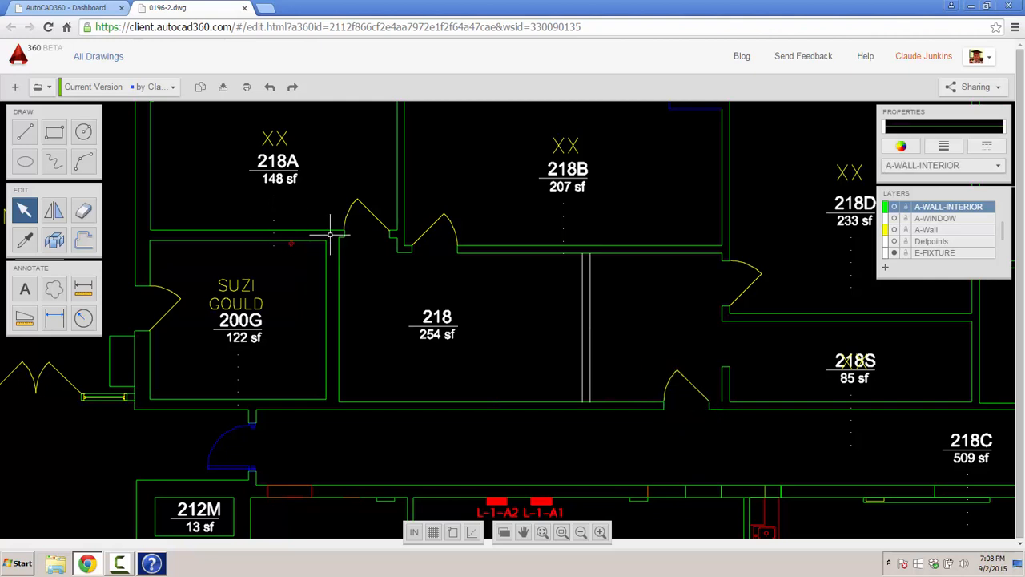
{"action": "left_click", "coordinate": [24, 132]}
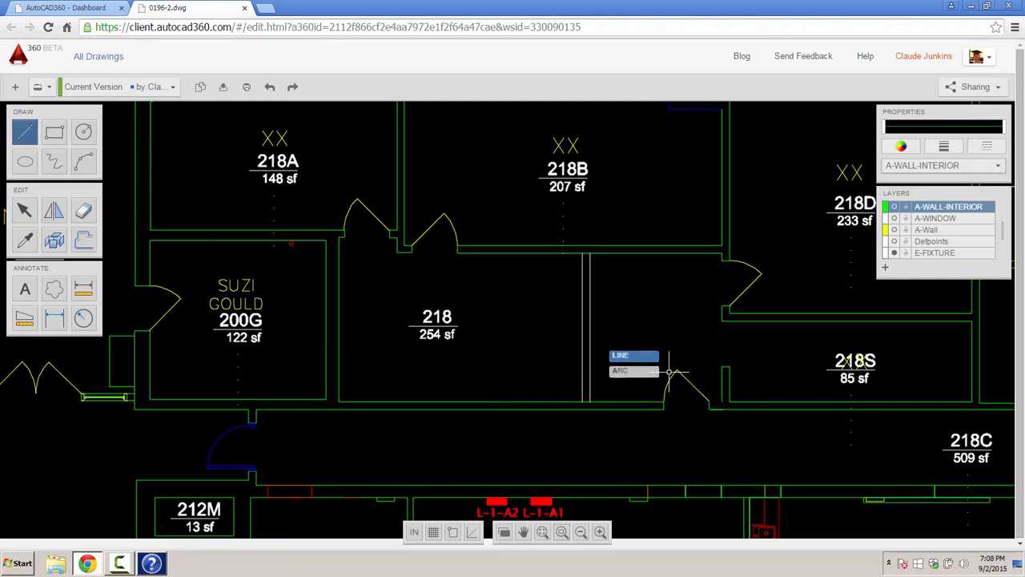
{"action": "left_click", "coordinate": [722, 404]}
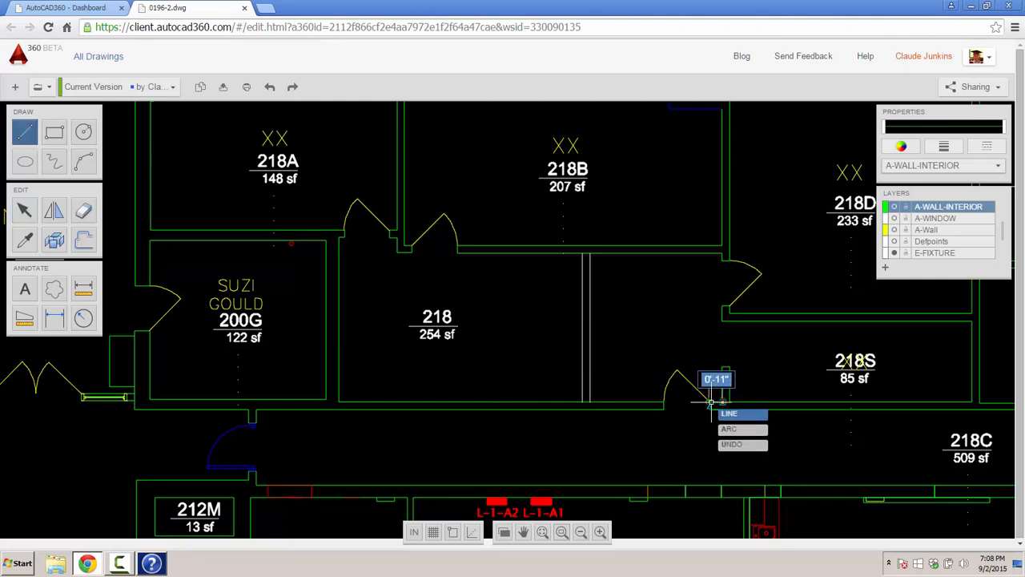
{"action": "scroll", "coordinate": [712, 404], "scroll_direction": "up", "scroll_amount": 2}
{"action": "left_click", "coordinate": [708, 409]}
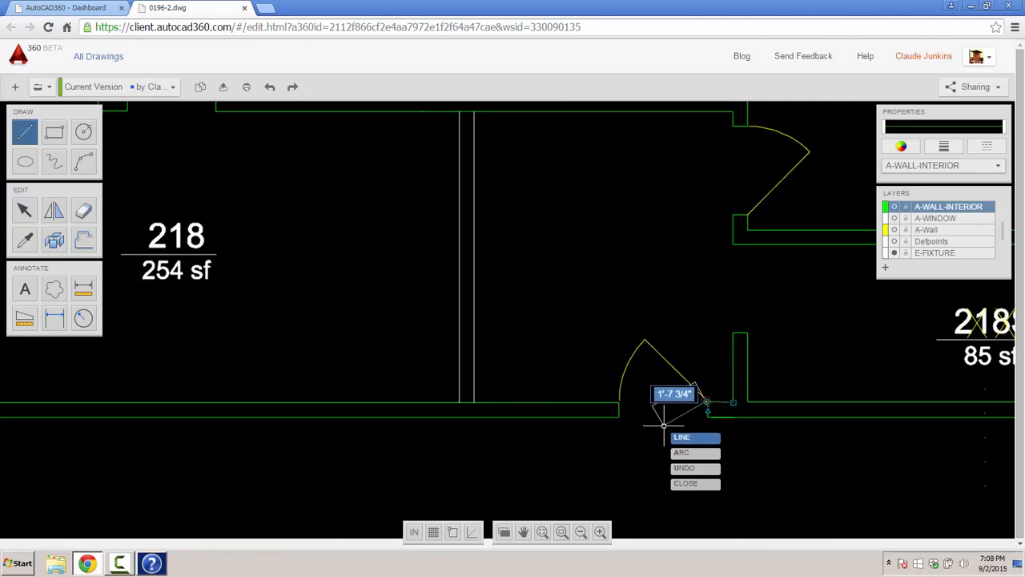
{"action": "key", "text": "Escape"}
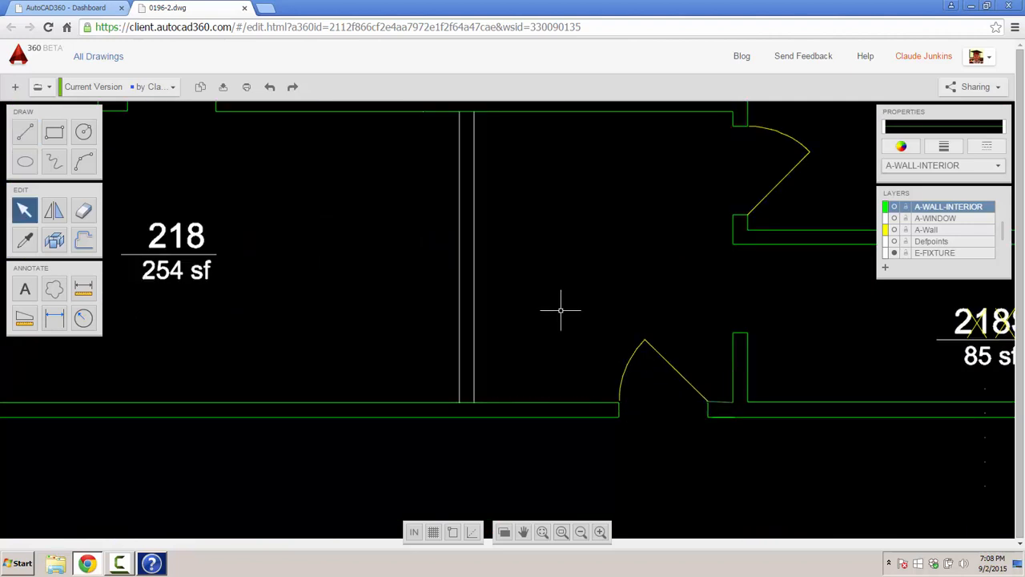
{"action": "scroll", "coordinate": [591, 306], "scroll_direction": "down", "scroll_amount": 2}
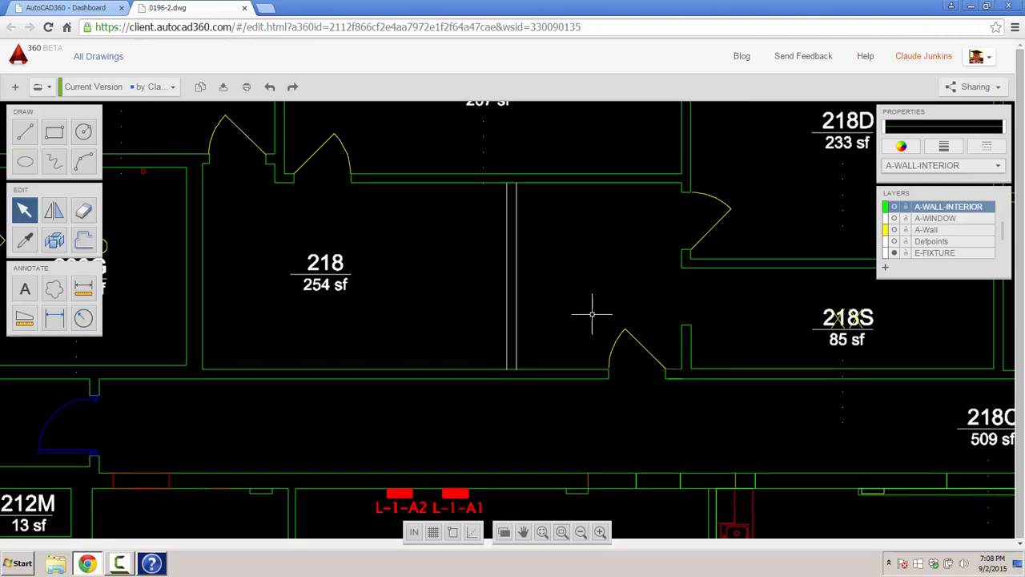
{"action": "left_click_drag", "start_coordinate": [592, 314], "coordinate": [678, 417]}
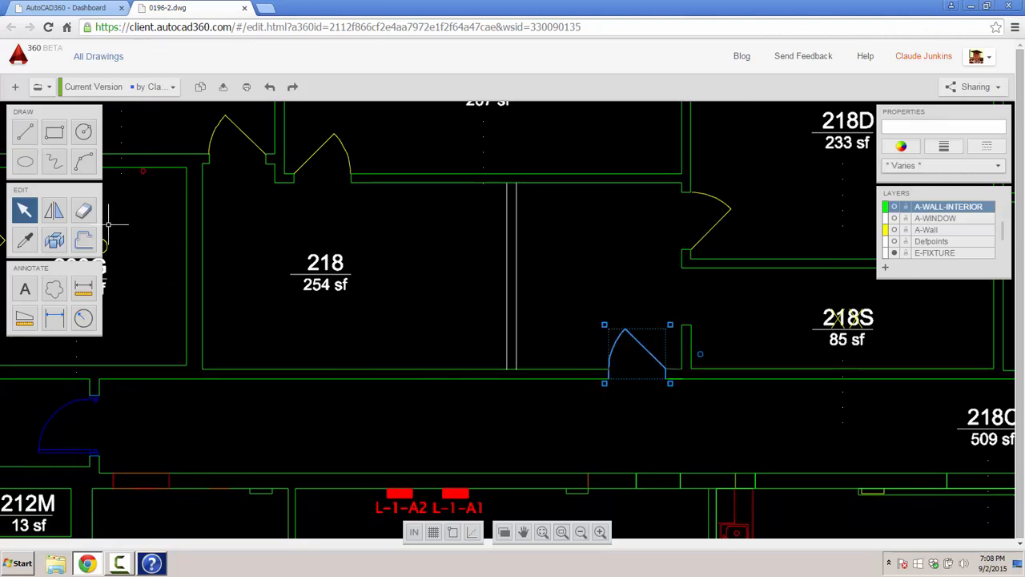
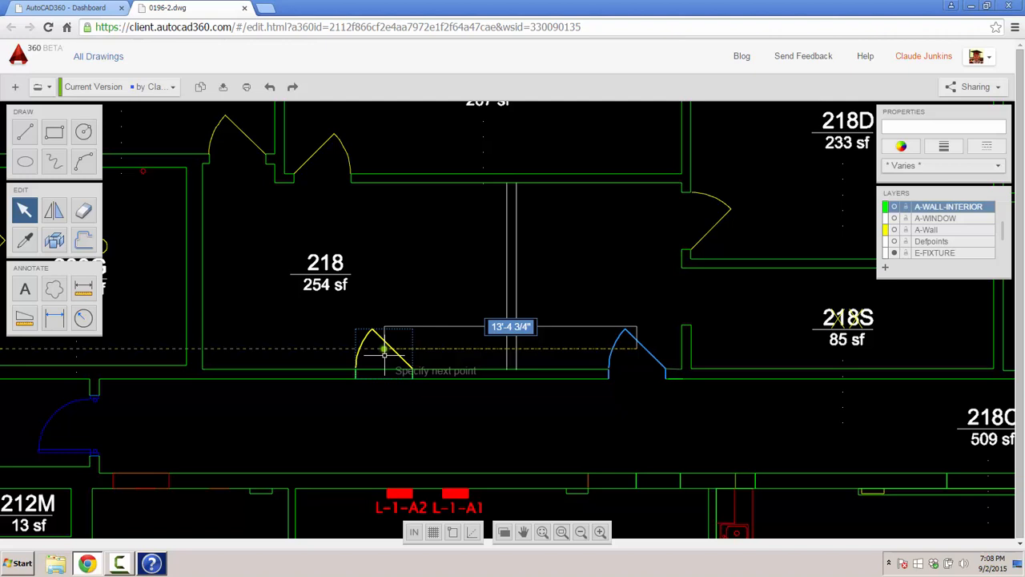
- Place the copied door on room 218's lower wall, left of the existing door
{"action": "left_click", "coordinate": [468, 353]}
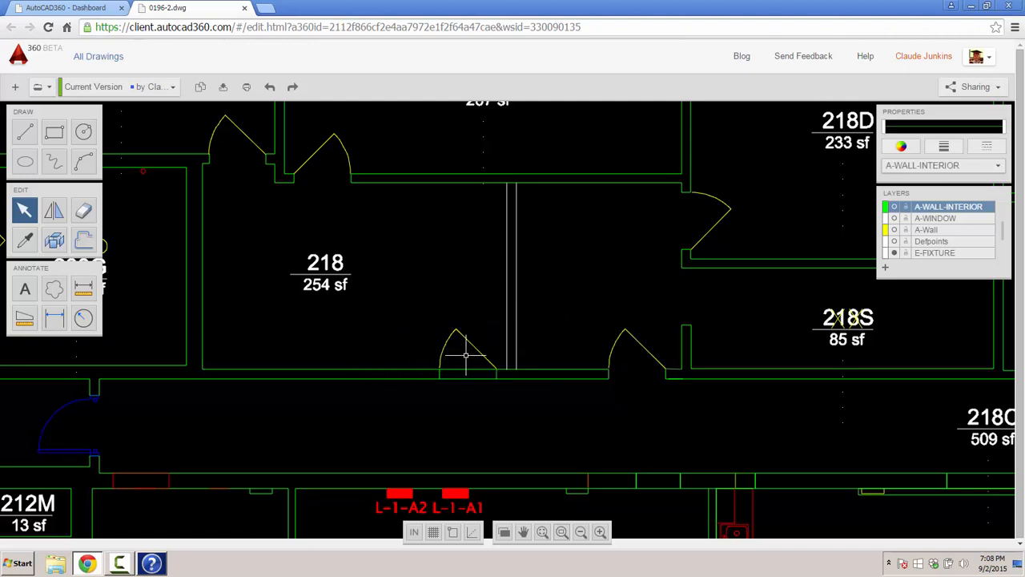
{"action": "left_click", "coordinate": [84, 210]}
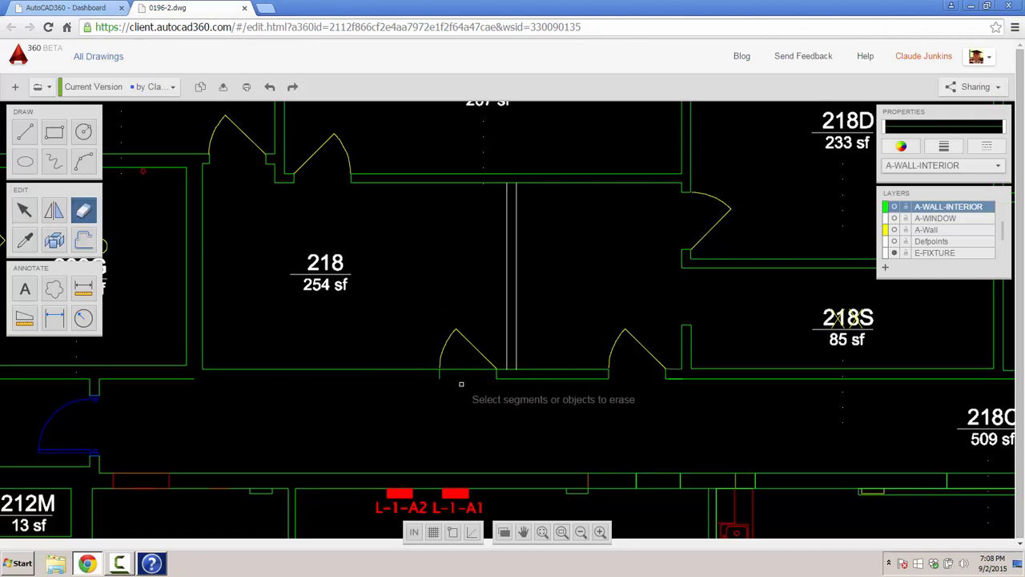
- Stretch both jamb lines of the new door down to room 218's lower wall line
{"action": "scroll", "coordinate": [461, 382], "scroll_direction": "up", "scroll_amount": 2}
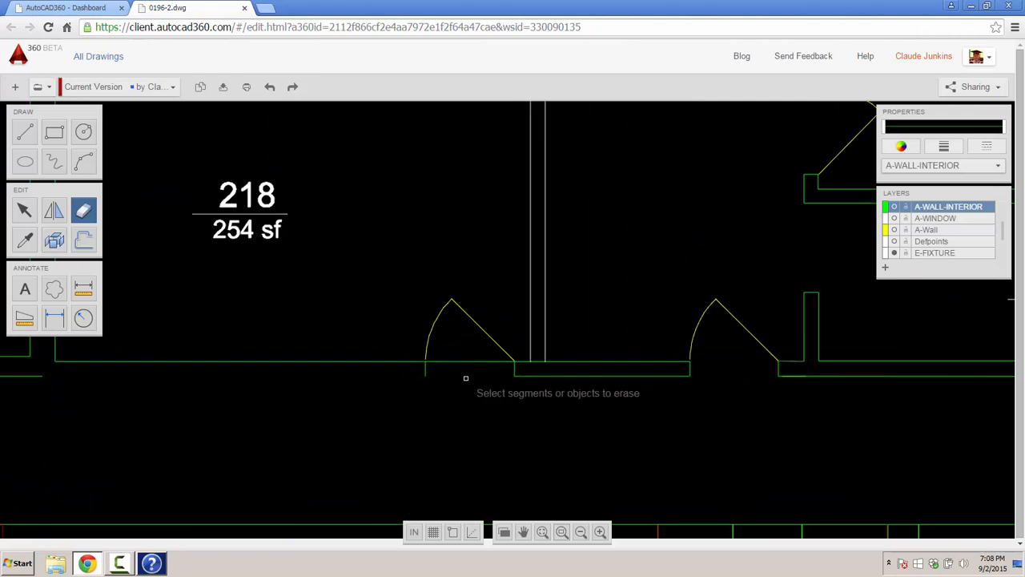
{"action": "key", "text": "Escape"}
{"action": "scroll", "coordinate": [426, 377], "scroll_direction": "up", "scroll_amount": 3}
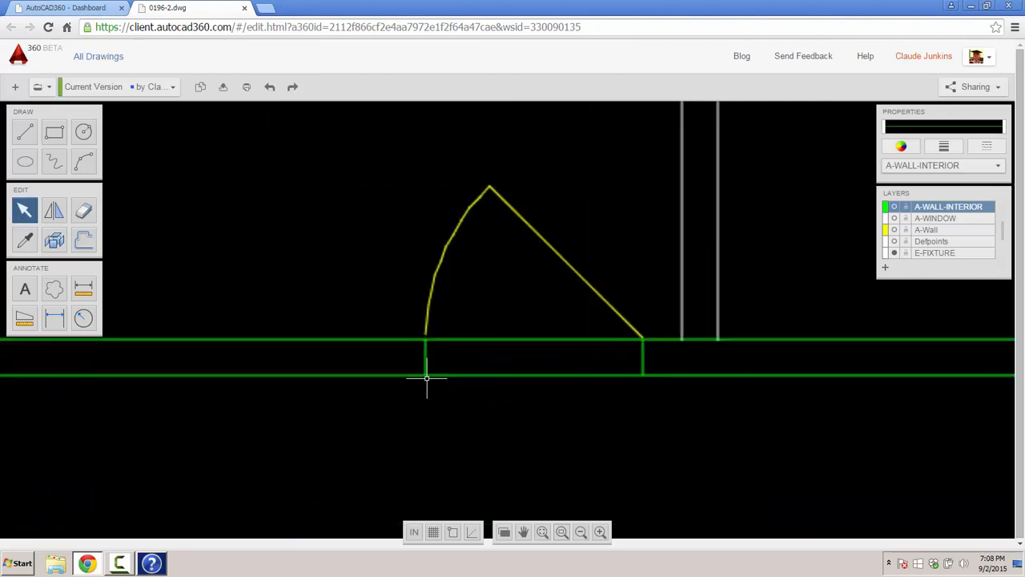
{"action": "scroll", "coordinate": [428, 364], "scroll_direction": "up", "scroll_amount": 2}
{"action": "left_click", "coordinate": [415, 376]}
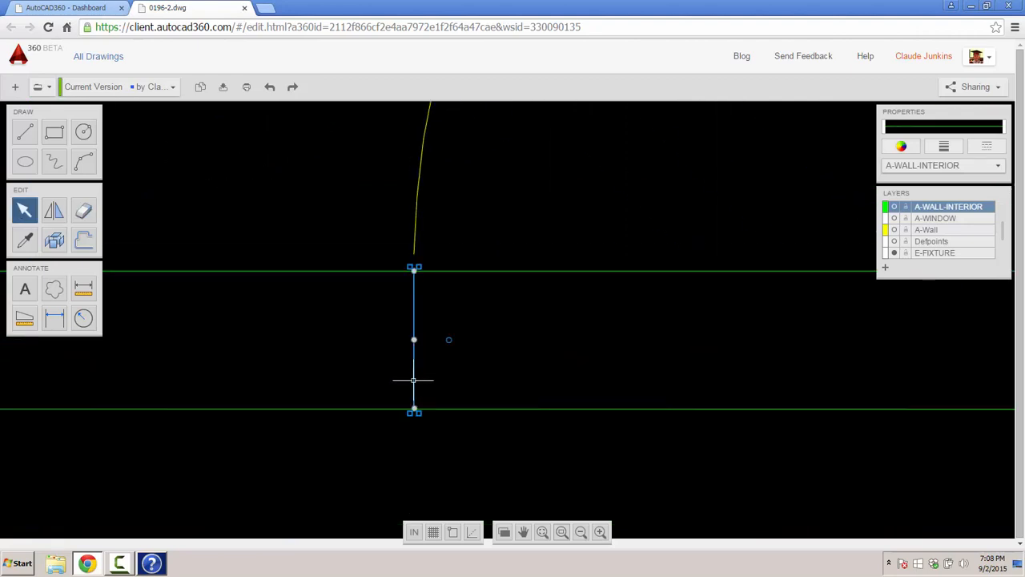
{"action": "left_click", "coordinate": [414, 411]}
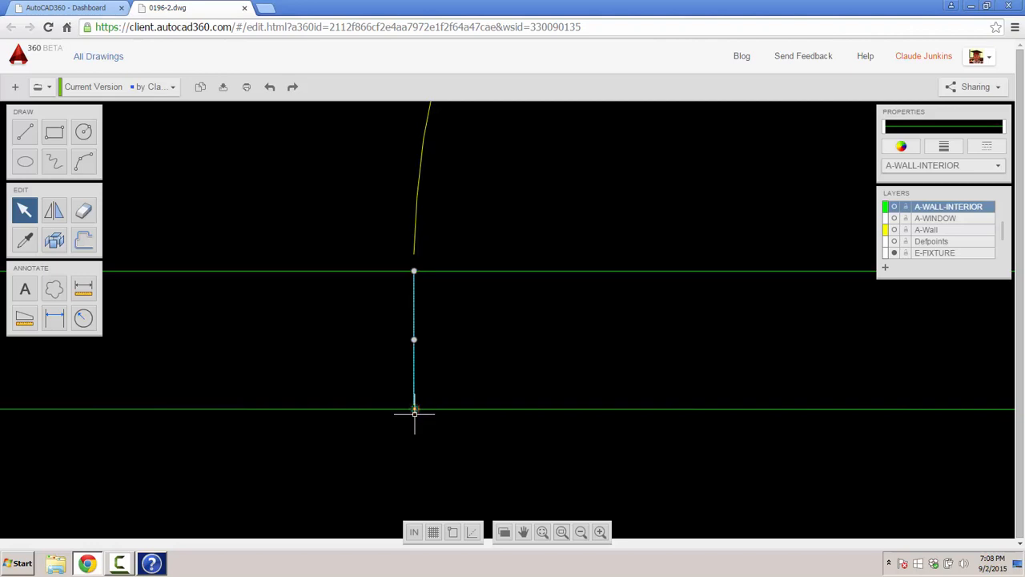
{"action": "left_click", "coordinate": [414, 430]}
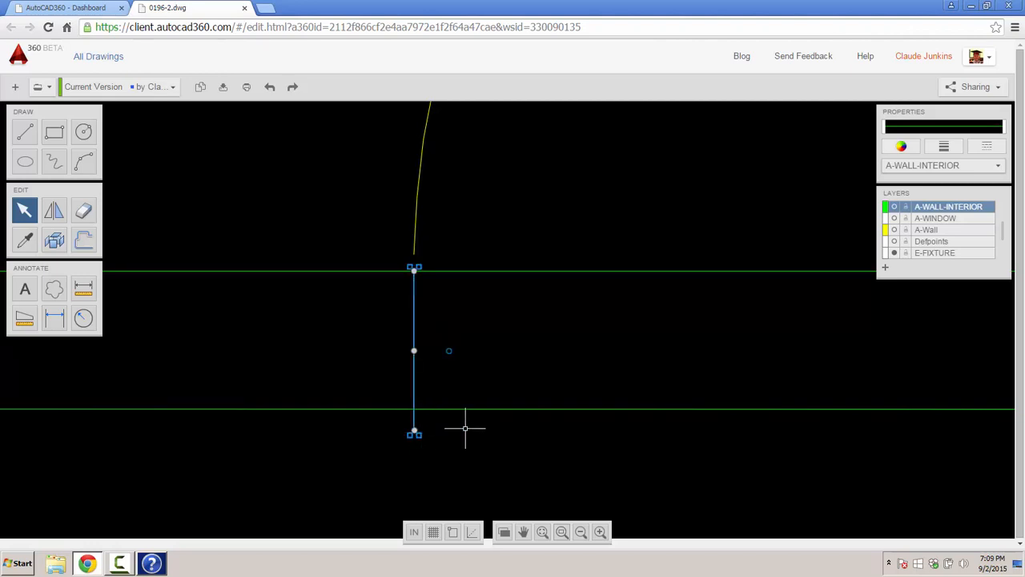
{"action": "scroll", "coordinate": [465, 428], "scroll_direction": "down", "scroll_amount": 2}
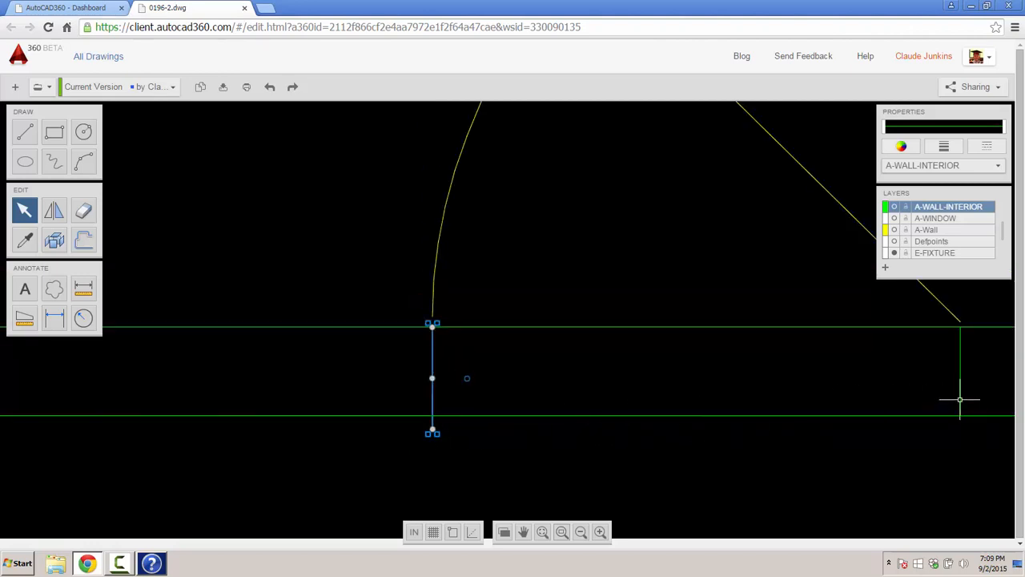
{"action": "left_click", "coordinate": [960, 399]}
{"action": "left_click", "coordinate": [961, 416]}
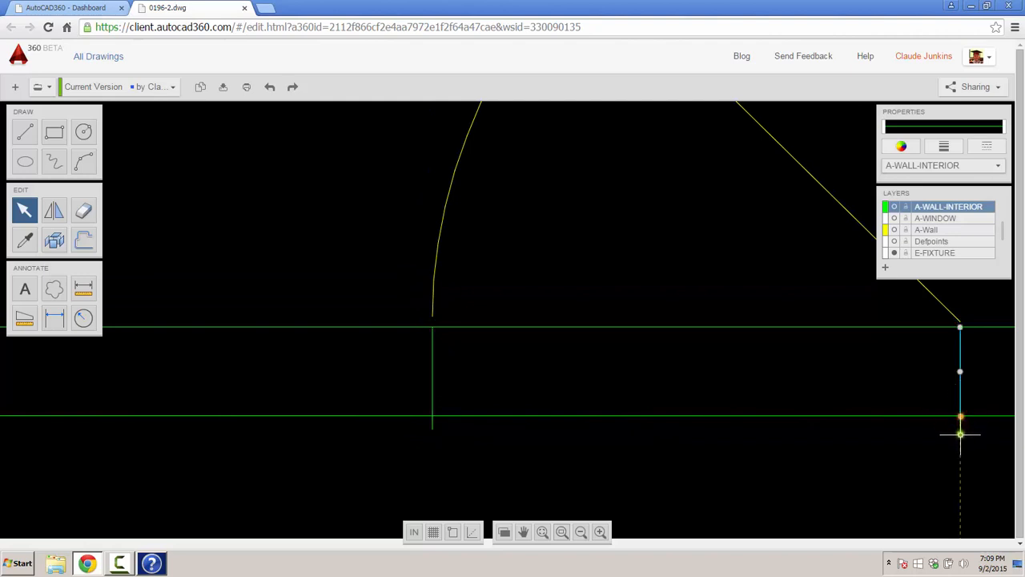
{"action": "left_click", "coordinate": [961, 434]}
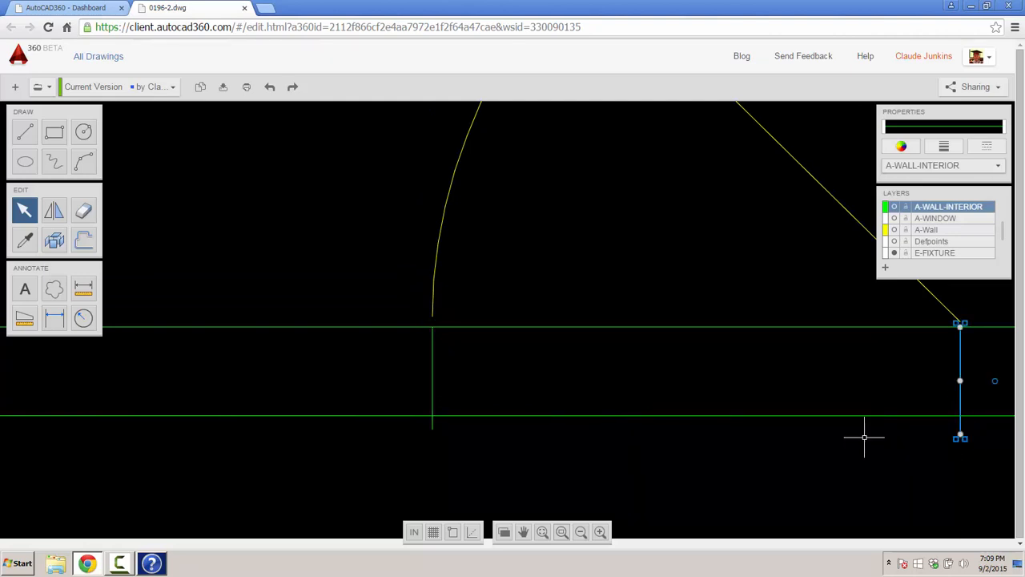
{"action": "key", "text": "Escape"}
- Erase the upper and lower wall lines and leftover stubs across the new door opening
{"action": "scroll", "coordinate": [482, 320], "scroll_direction": "down", "scroll_amount": 1}
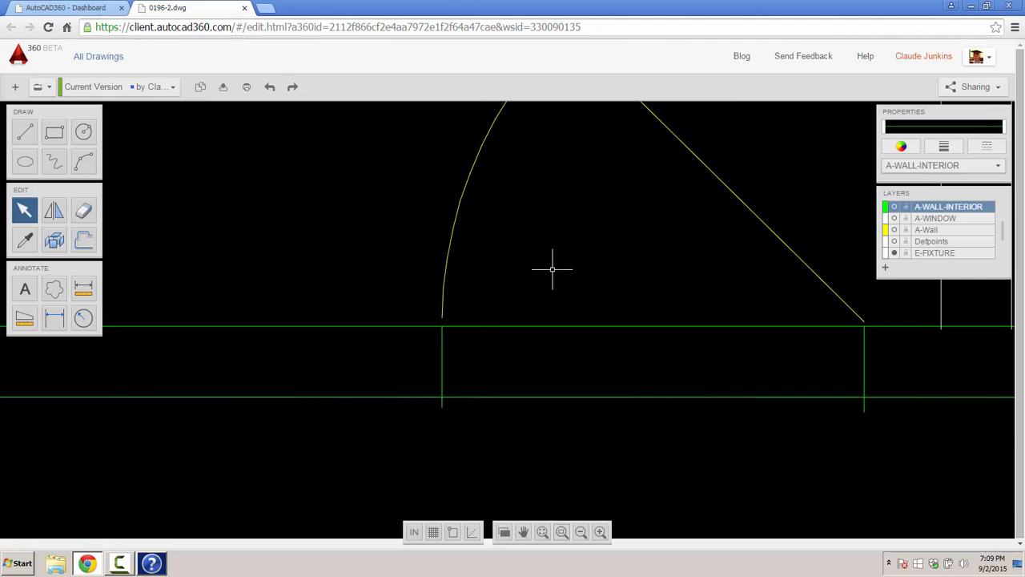
{"action": "left_click", "coordinate": [83, 210]}
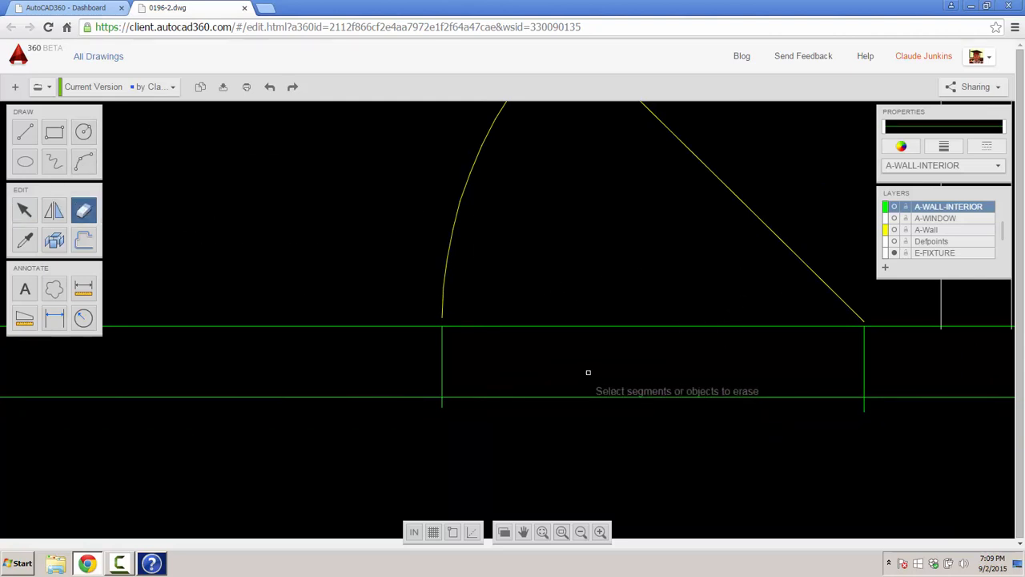
{"action": "left_click", "coordinate": [619, 401]}
{"action": "left_click", "coordinate": [621, 331]}
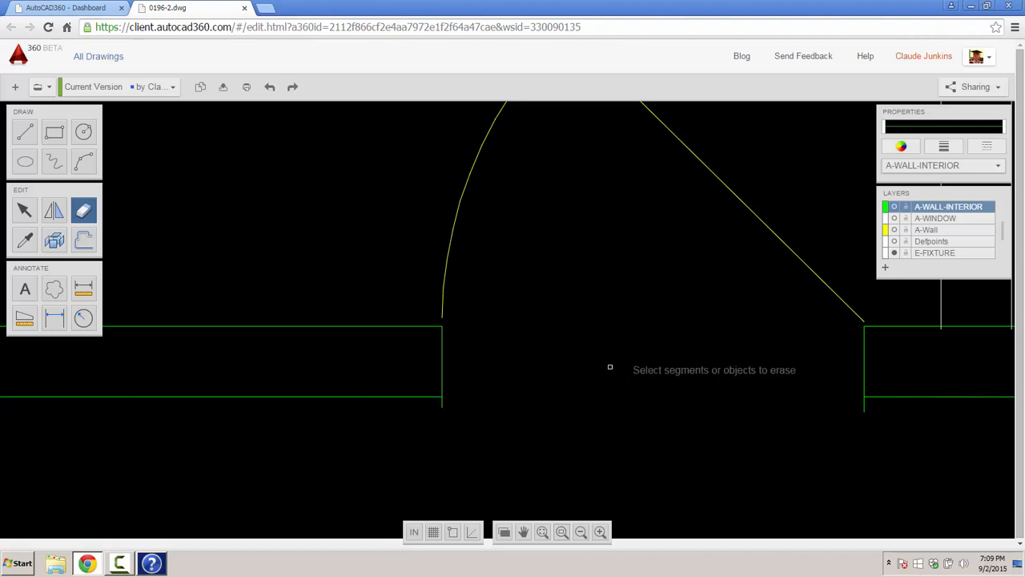
{"action": "left_click", "coordinate": [442, 404]}
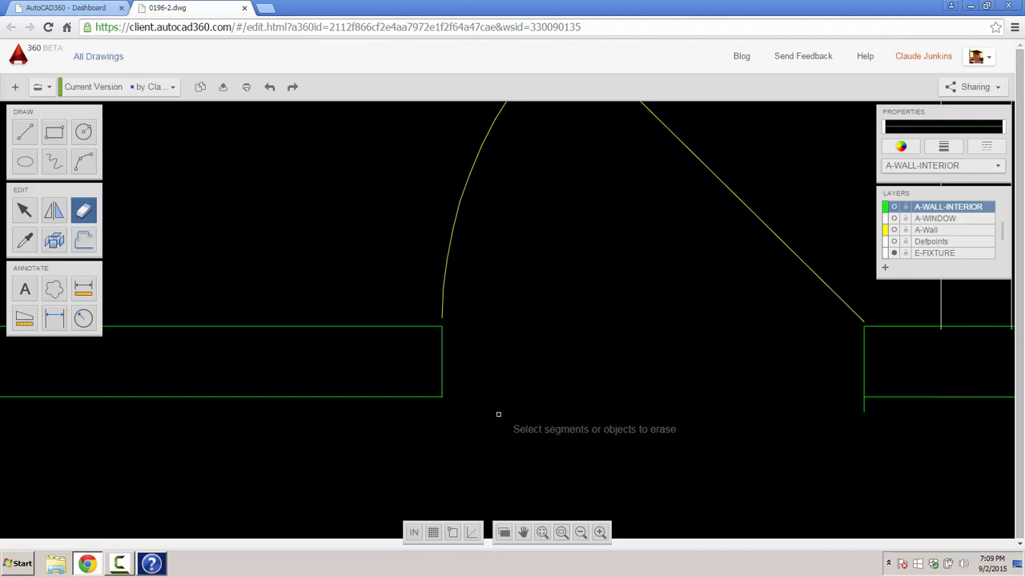
{"action": "left_click", "coordinate": [864, 407]}
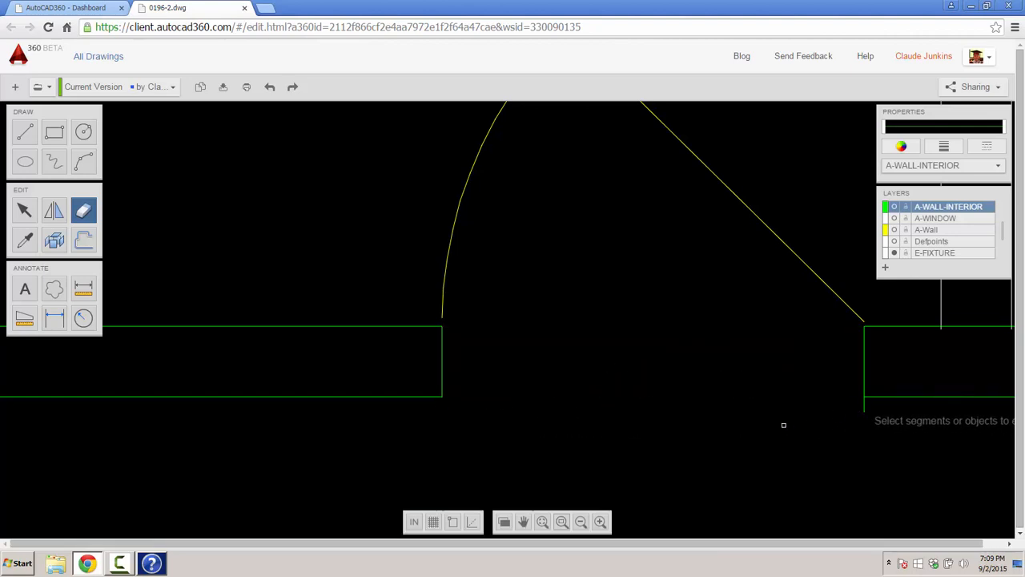
{"action": "scroll", "coordinate": [565, 302], "scroll_direction": "down", "scroll_amount": 1}
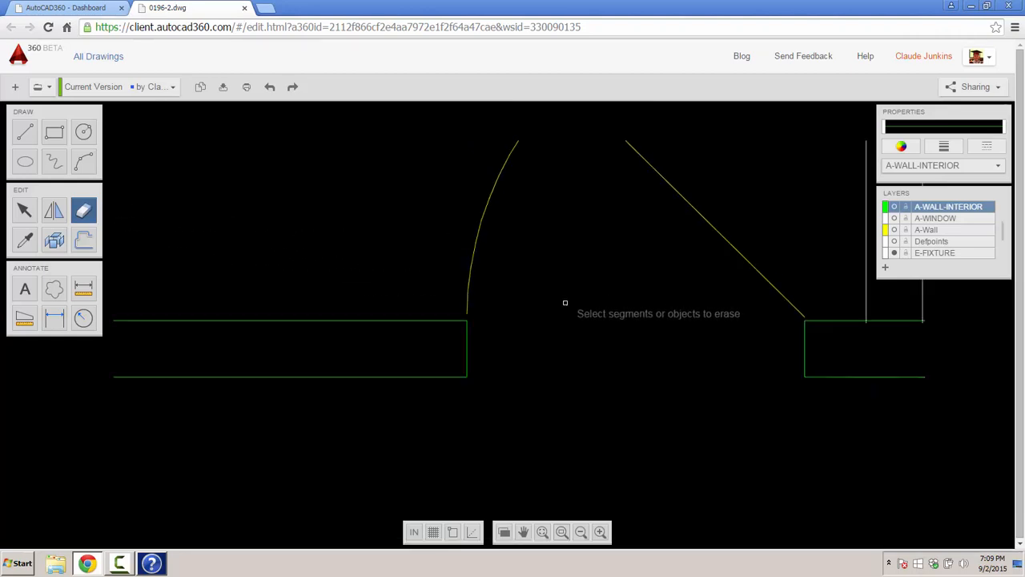
{"action": "scroll", "coordinate": [678, 306], "scroll_direction": "down", "scroll_amount": 4}
{"action": "mouse_move", "coordinate": [645, 352]}
{"action": "middle_mouse_down"}
{"action": "mouse_move", "coordinate": [620, 375]}
{"action": "mouse_move", "coordinate": [457, 407]}
{"action": "middle_mouse_up"}
{"action": "scroll", "coordinate": [457, 407], "scroll_direction": "down", "scroll_amount": 2}
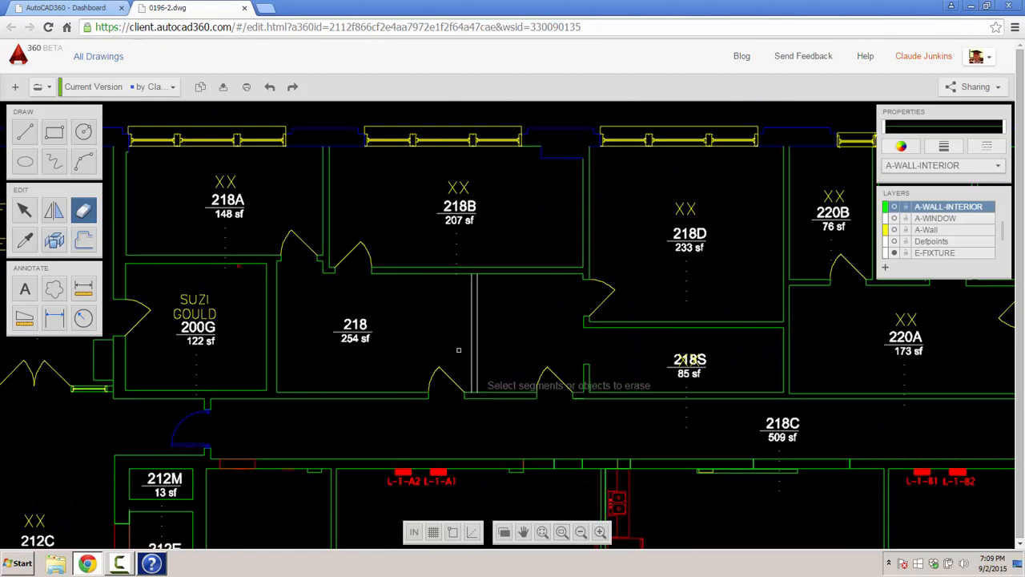
{"action": "scroll", "coordinate": [407, 300], "scroll_direction": "up", "scroll_amount": 2}
{"action": "middle_click_drag", "start_coordinate": [408, 300], "coordinate": [512, 313]}
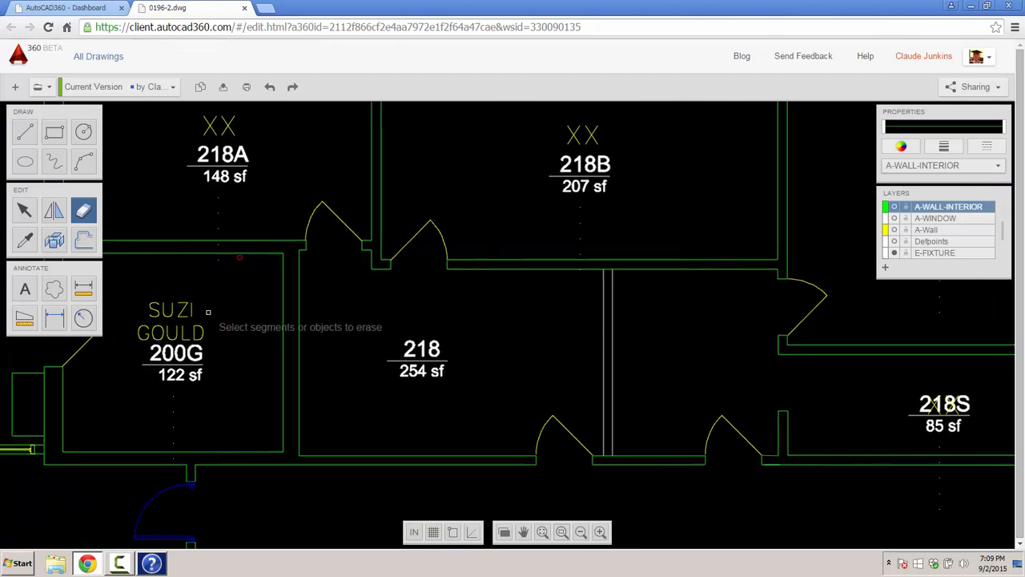
- Dimension room 218's top wall corner to corner as 16'-1 1/2", placed above the wall
{"action": "left_click", "coordinate": [54, 319]}
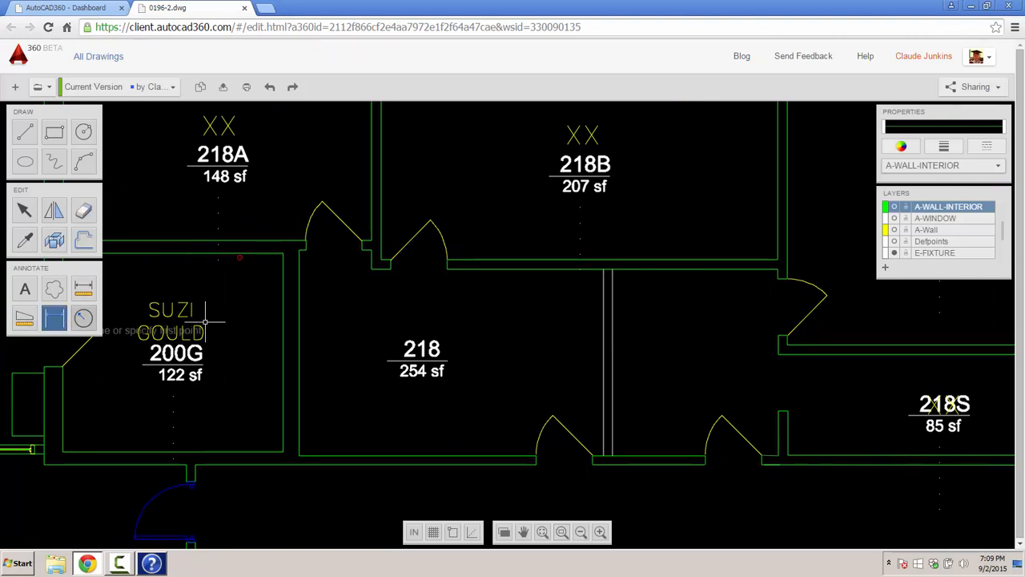
{"action": "left_click", "coordinate": [299, 250]}
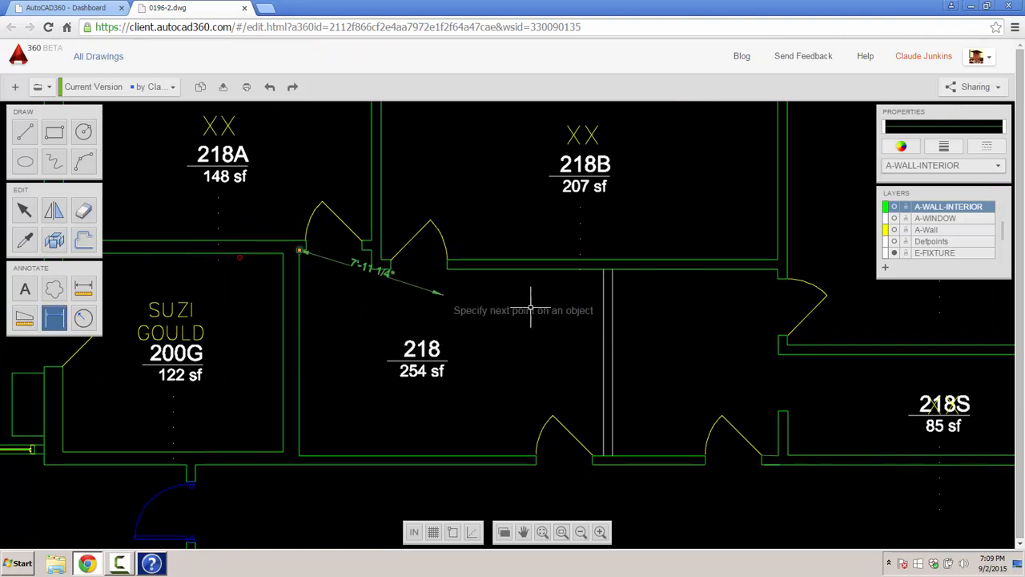
{"action": "left_click", "coordinate": [602, 269]}
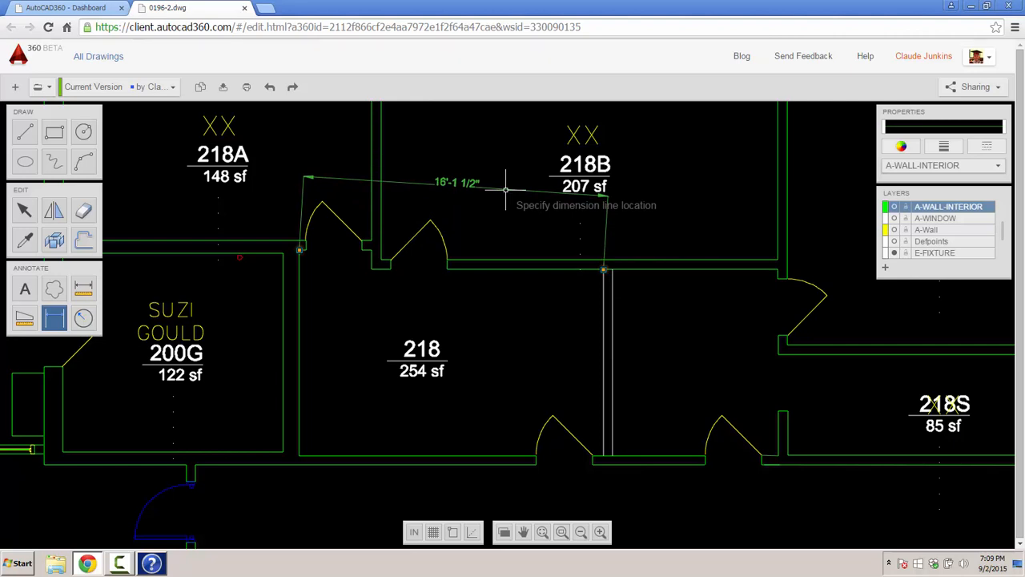
{"action": "key", "text": "Escape"}
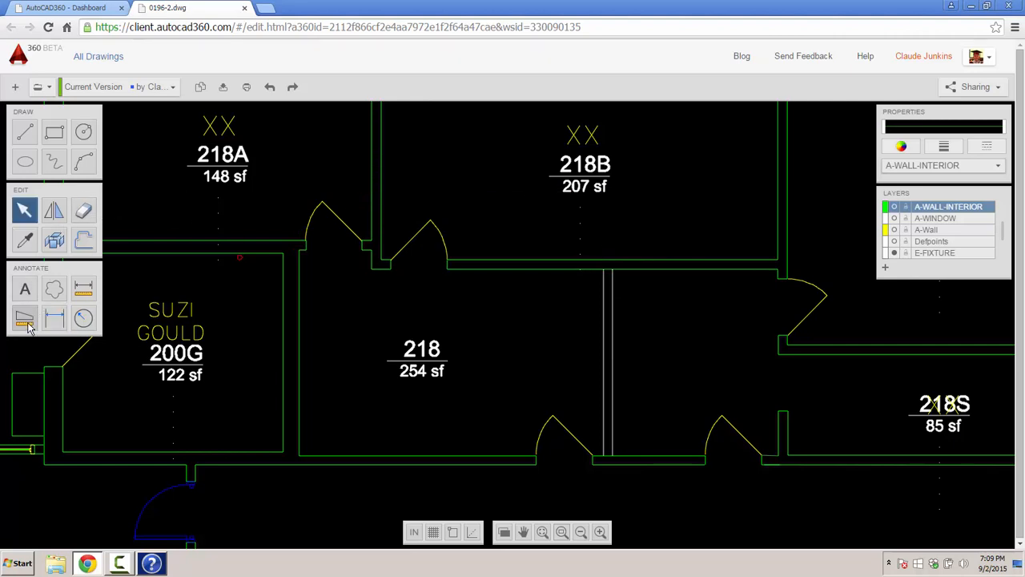
{"action": "left_click", "coordinate": [55, 318]}
{"action": "left_click", "coordinate": [603, 272]}
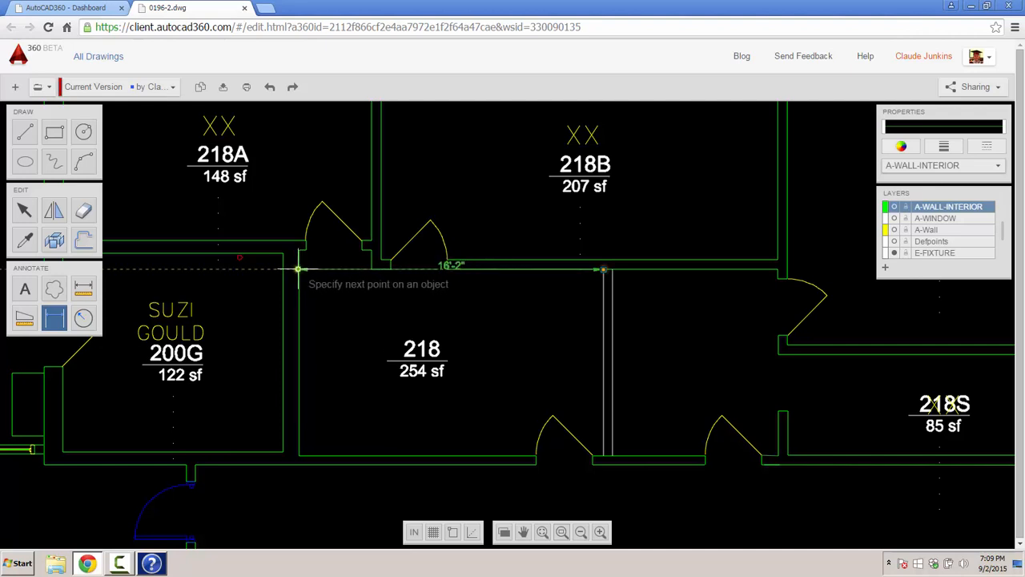
{"action": "scroll", "coordinate": [299, 271], "scroll_direction": "up", "scroll_amount": 2}
{"action": "left_click", "coordinate": [299, 271]}
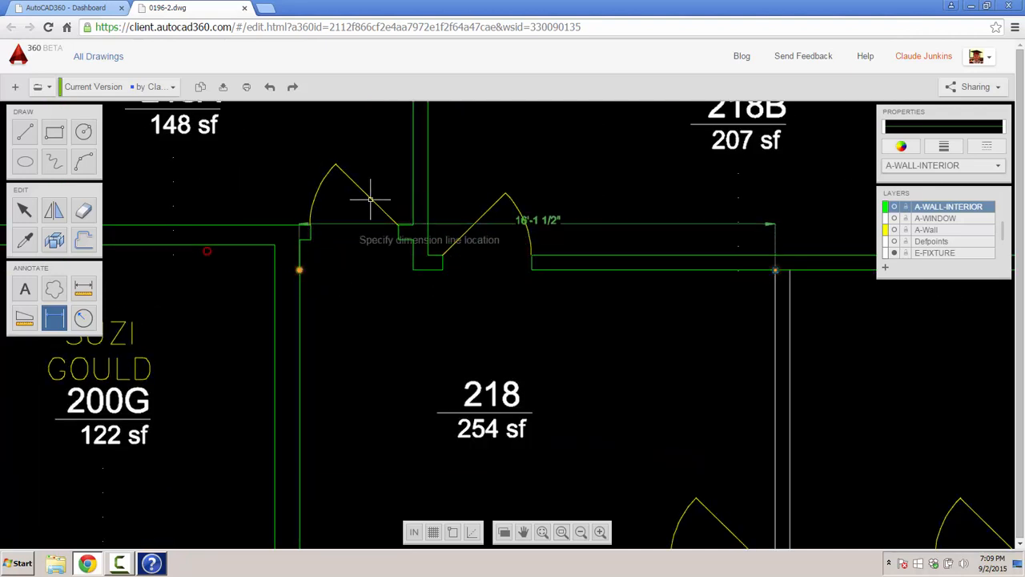
{"action": "left_click", "coordinate": [471, 136]}
{"action": "left_click", "coordinate": [904, 146]}
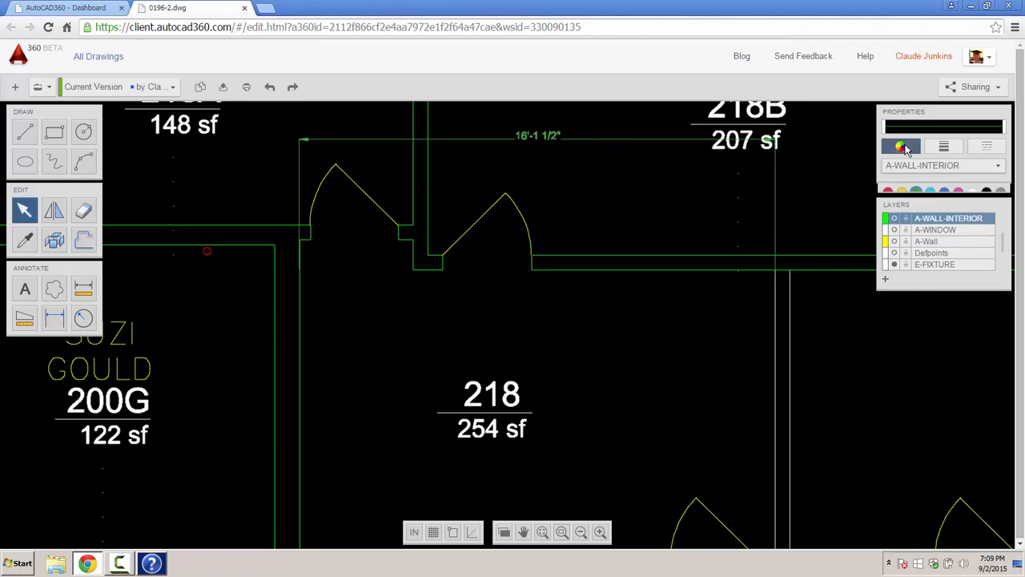
- Make A-DIMENSION-INT the current layer and cyan the current colour
{"action": "left_click", "coordinate": [932, 195]}
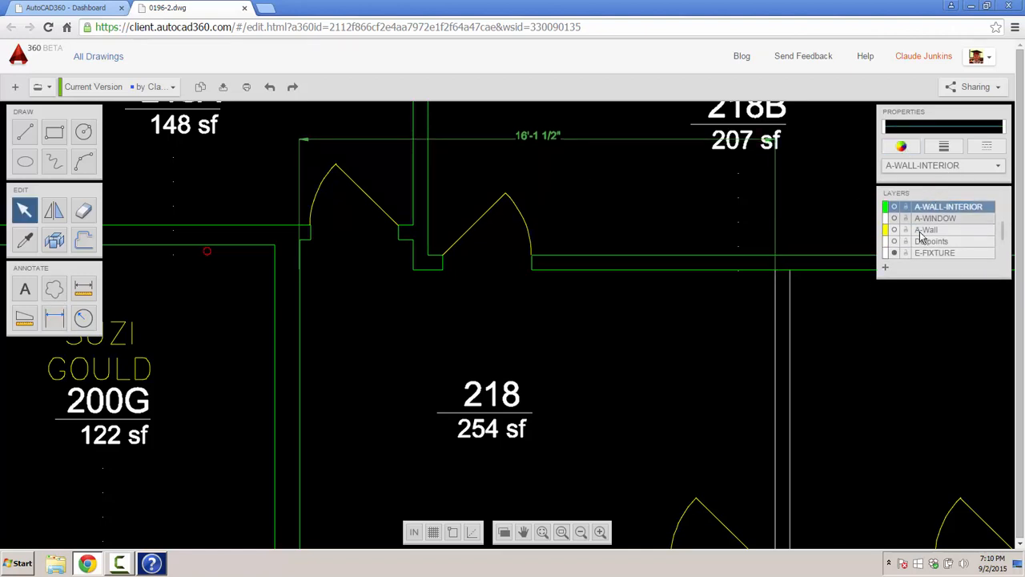
{"action": "left_click_drag", "start_coordinate": [1004, 232], "coordinate": [1005, 208]}
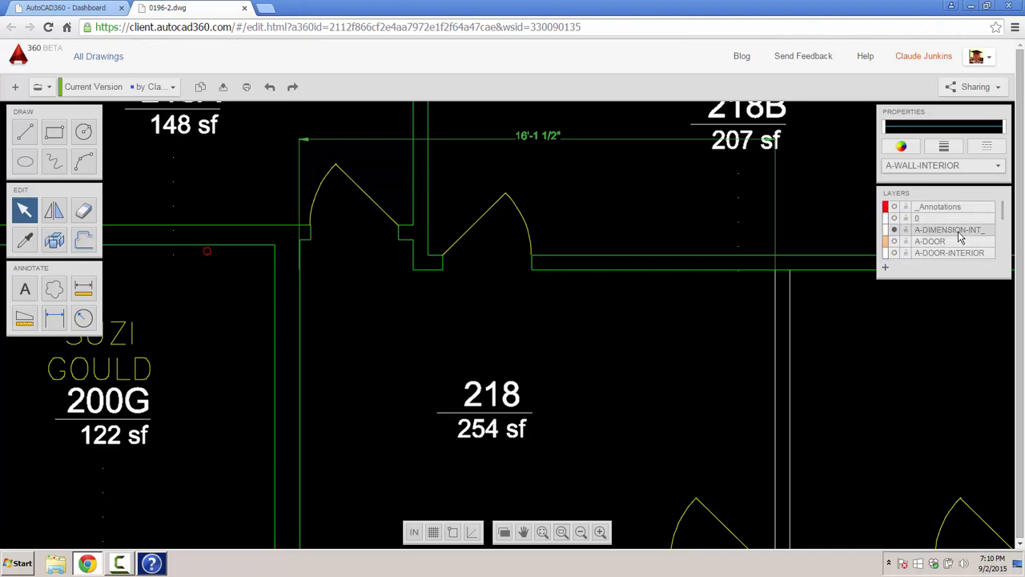
{"action": "left_click", "coordinate": [959, 232]}
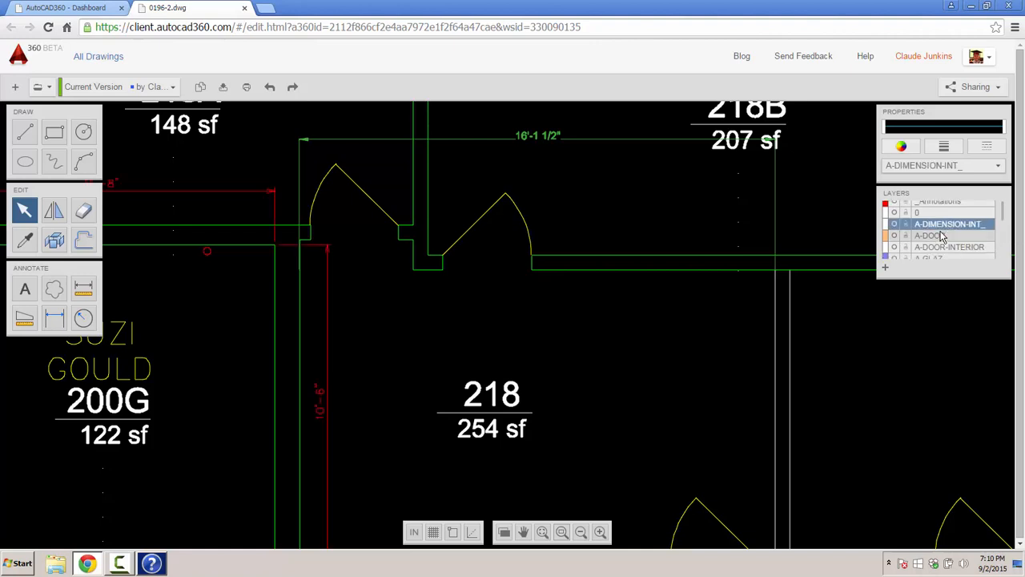
{"action": "left_click", "coordinate": [901, 146]}
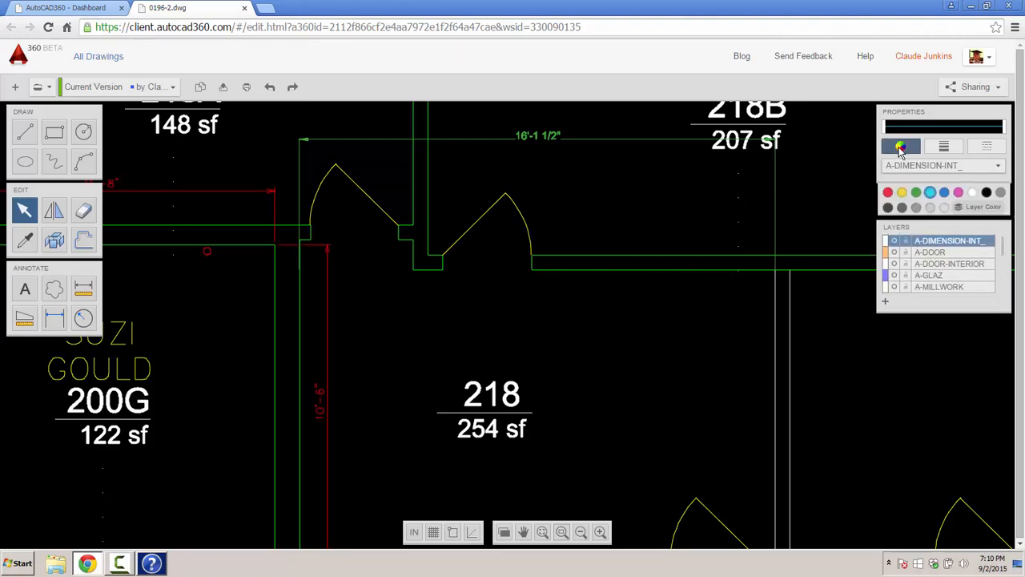
{"action": "left_click", "coordinate": [931, 194]}
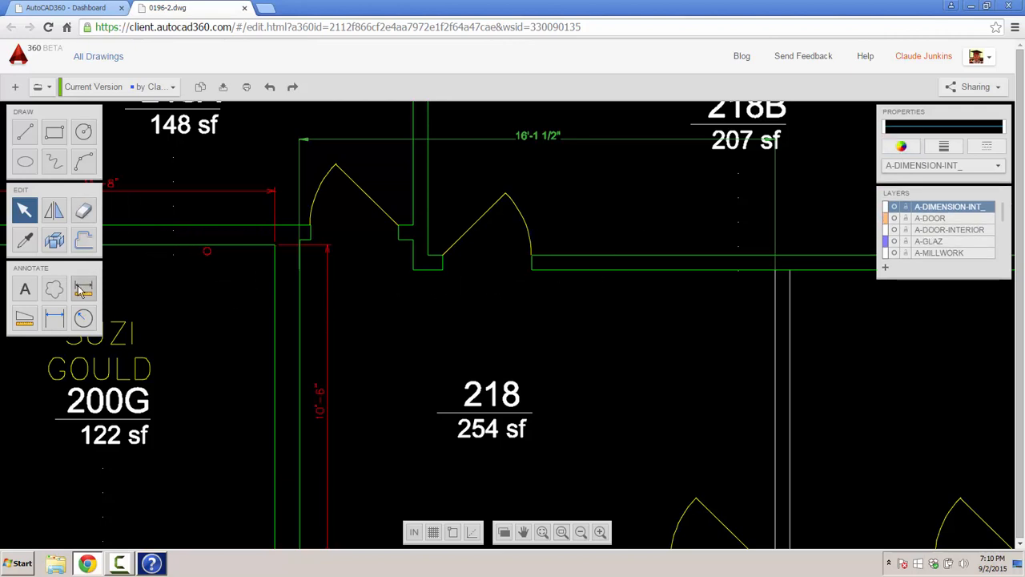
- Add an 8'-3" linear dimension inside room 218 between the door-side wall corners
{"action": "left_click", "coordinate": [56, 318]}
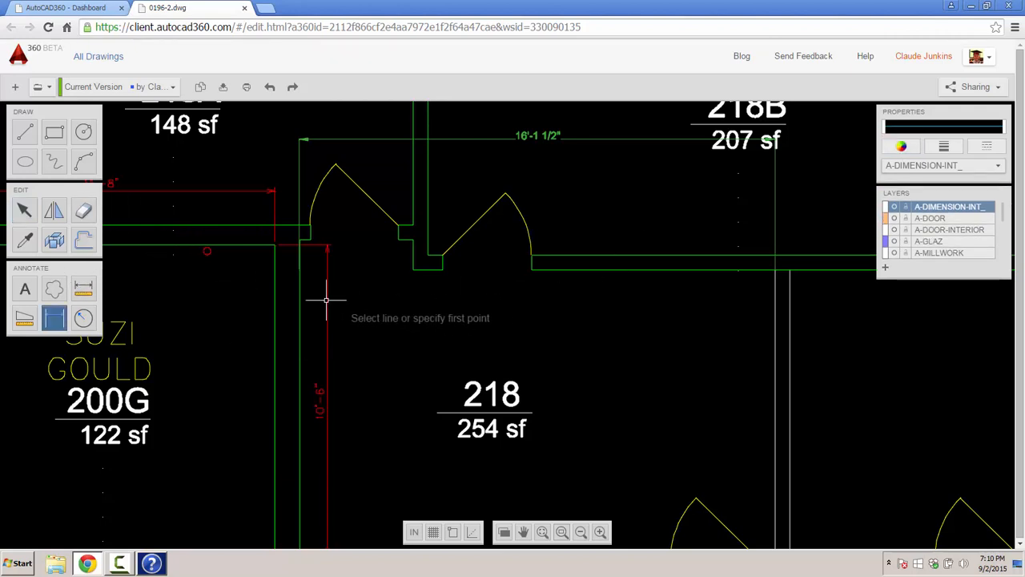
{"action": "left_click", "coordinate": [775, 269]}
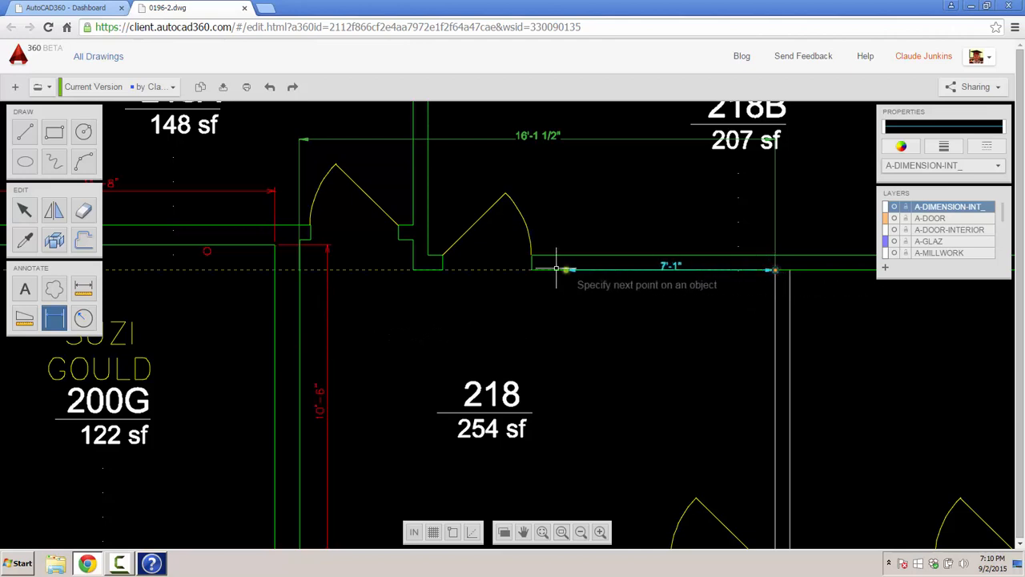
{"action": "left_click", "coordinate": [531, 269]}
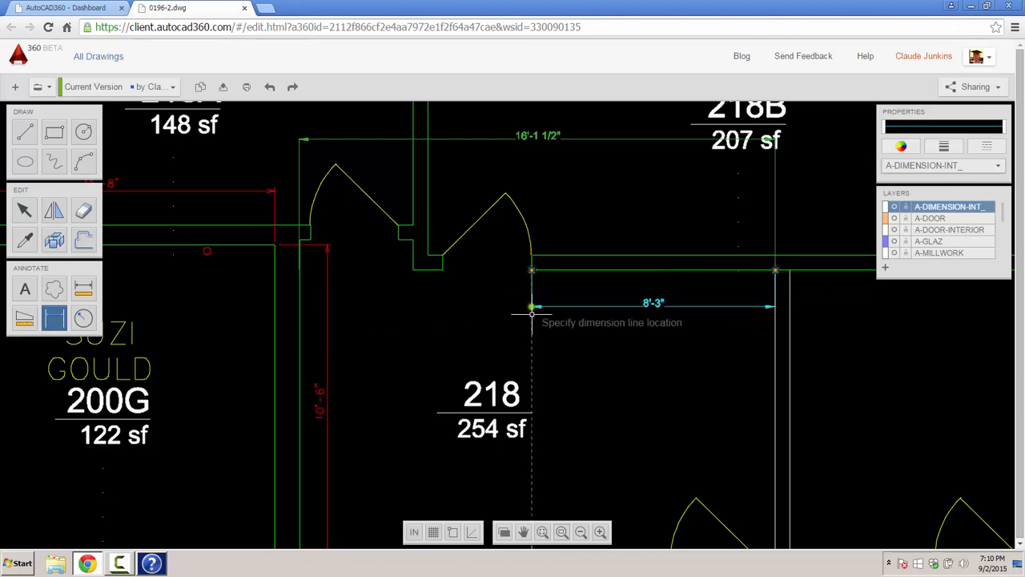
{"action": "left_click", "coordinate": [531, 338]}
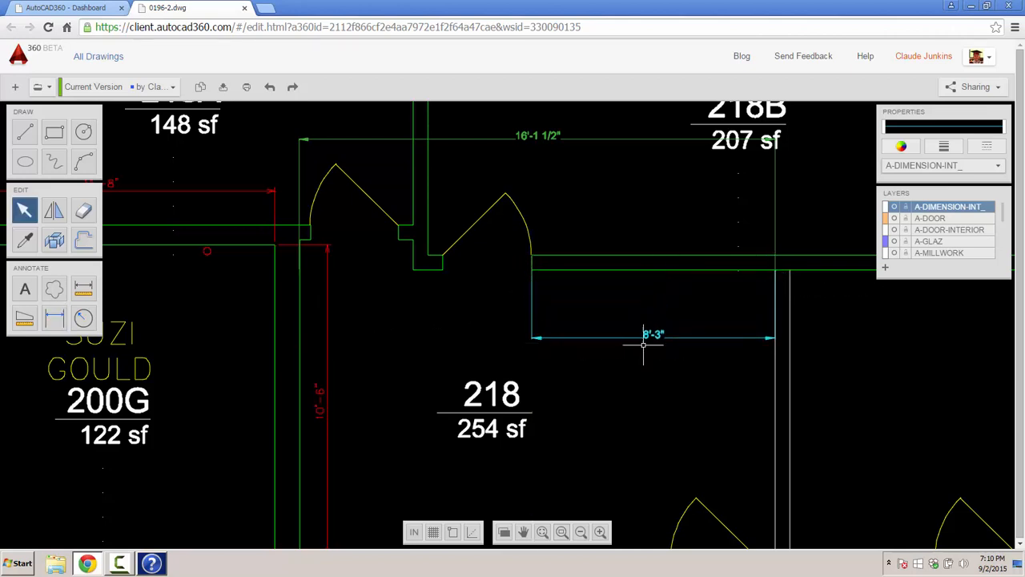
{"action": "scroll", "coordinate": [643, 344], "scroll_direction": "down", "scroll_amount": 1}
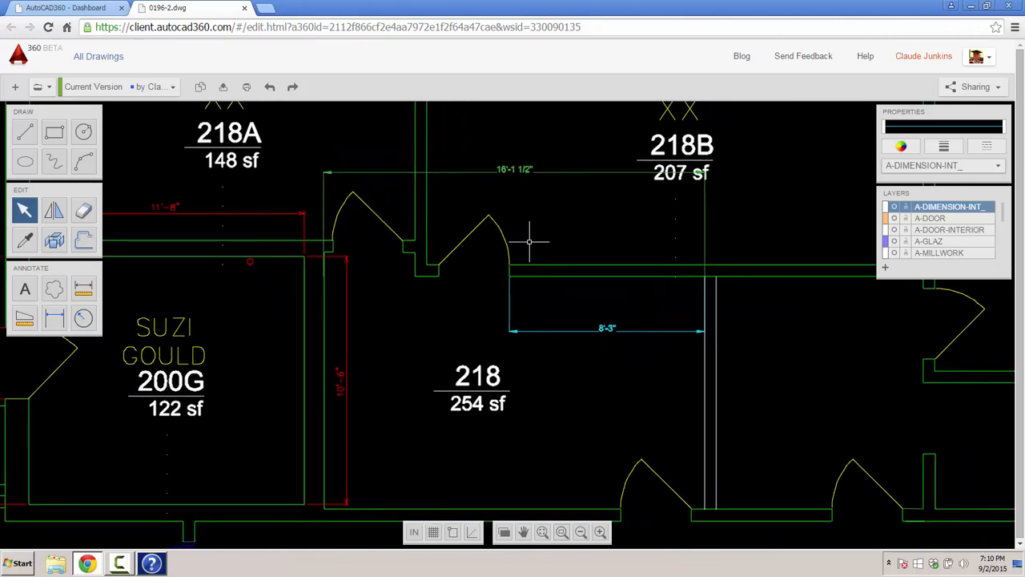
- Change the 16'-1 1/2" dimension's colour to cyan
{"action": "left_click", "coordinate": [513, 170]}
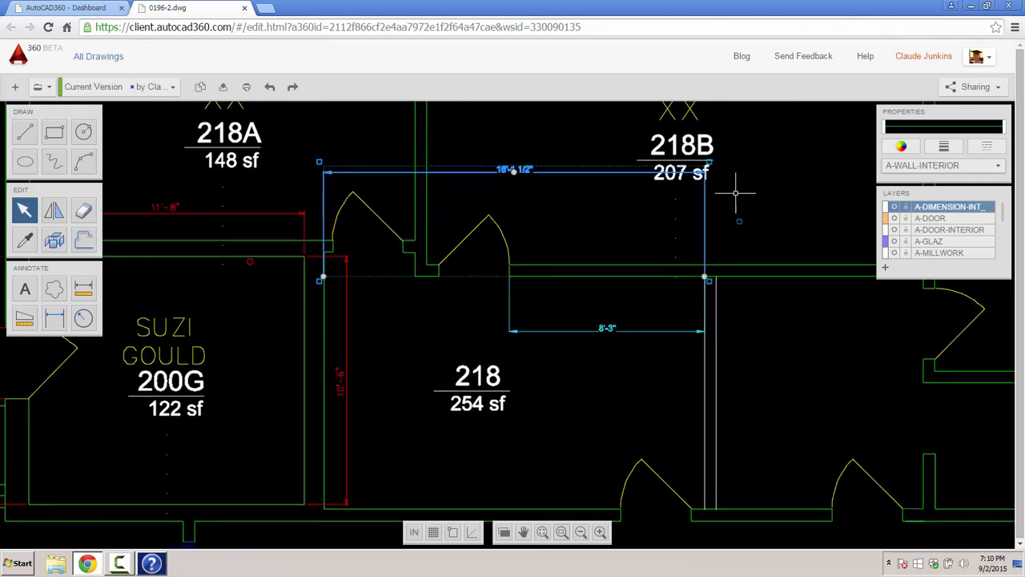
{"action": "left_click", "coordinate": [903, 147]}
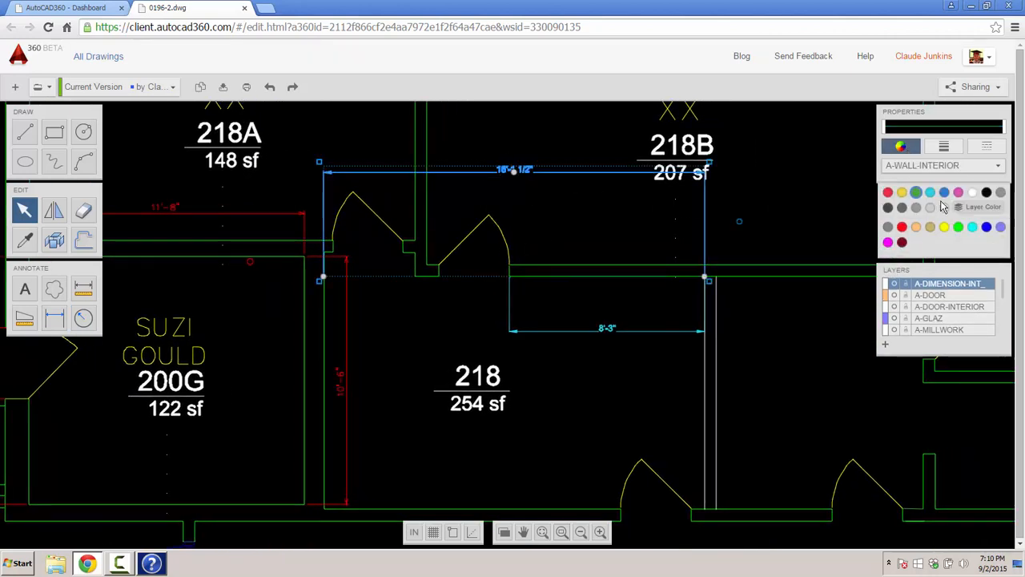
{"action": "left_click", "coordinate": [886, 206]}
{"action": "key", "text": "Escape"}
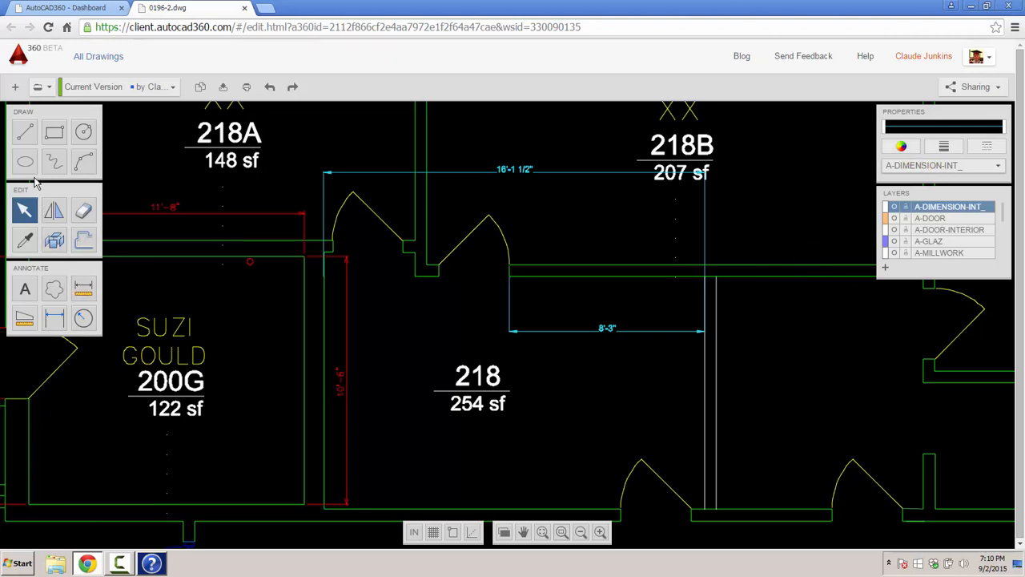
- Add a vertical 9'-10 1/2" dimension beside room 218's right wall
{"action": "left_click", "coordinate": [55, 318]}
{"action": "left_click", "coordinate": [705, 278]}
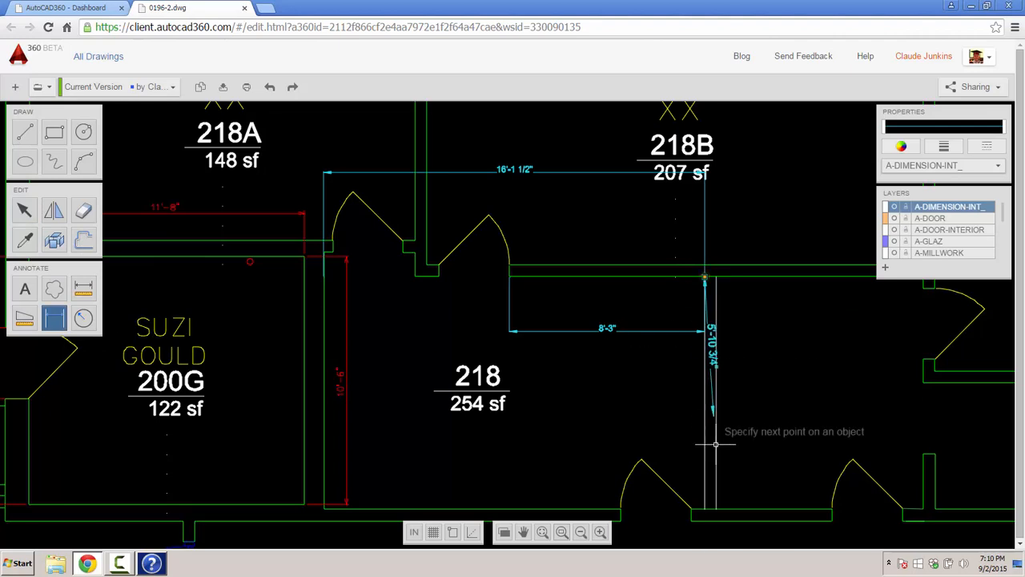
{"action": "left_click", "coordinate": [707, 509]}
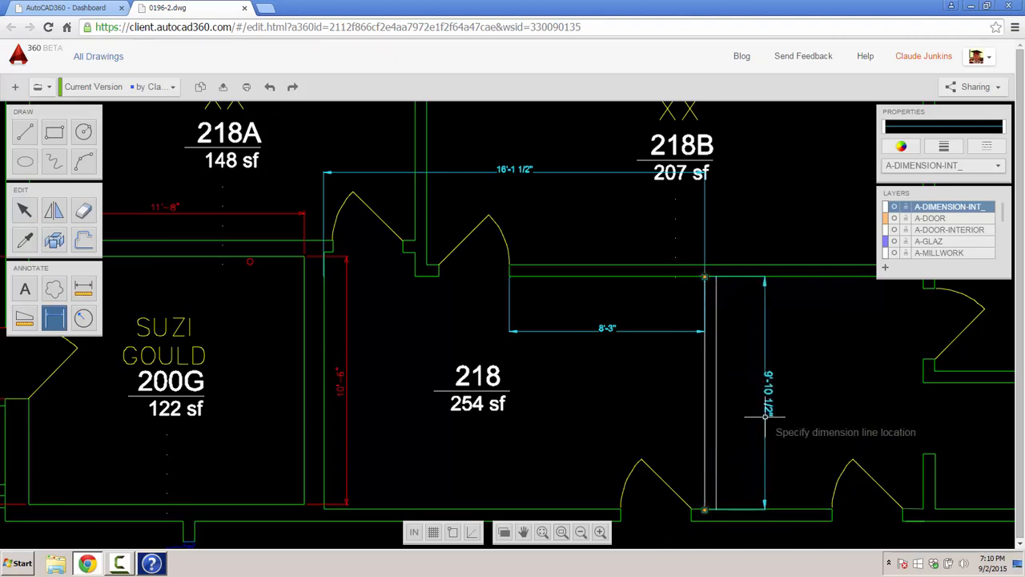
{"action": "left_click", "coordinate": [765, 416]}
{"action": "left_click_drag", "start_coordinate": [629, 382], "coordinate": [640, 316]}
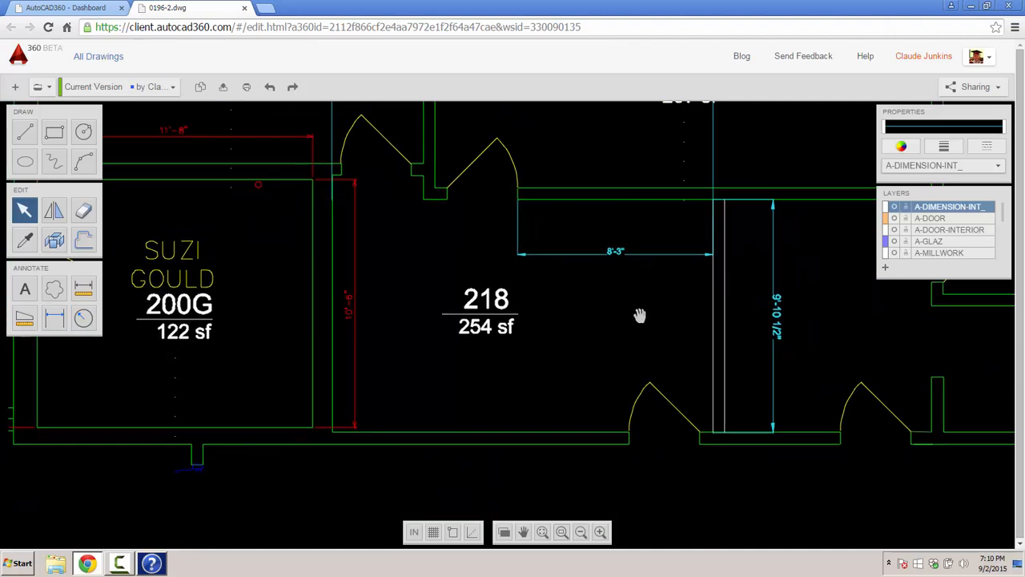
{"action": "left_click", "coordinate": [24, 317]}
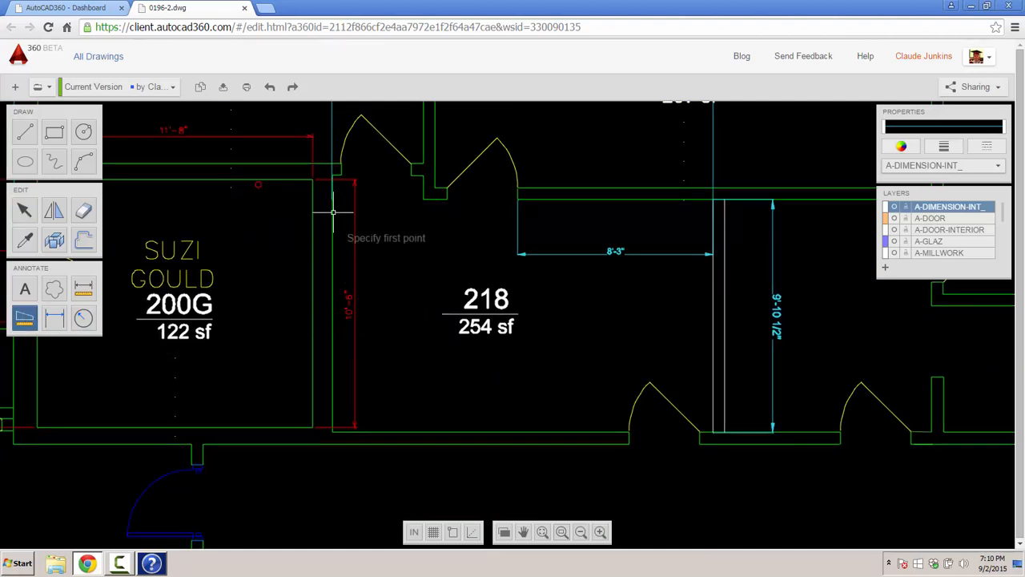
- Measure room 218's six-corner outline: 162.6 sq ft area, 43'-3/4" perimeter
{"action": "left_click", "coordinate": [333, 175]}
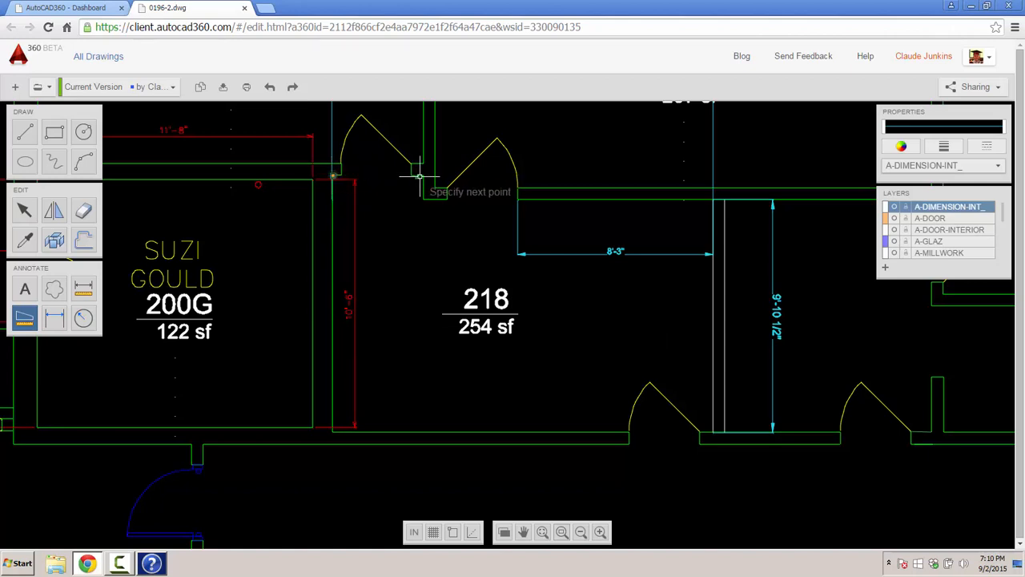
{"action": "left_click", "coordinate": [423, 175]}
{"action": "left_click", "coordinate": [424, 199]}
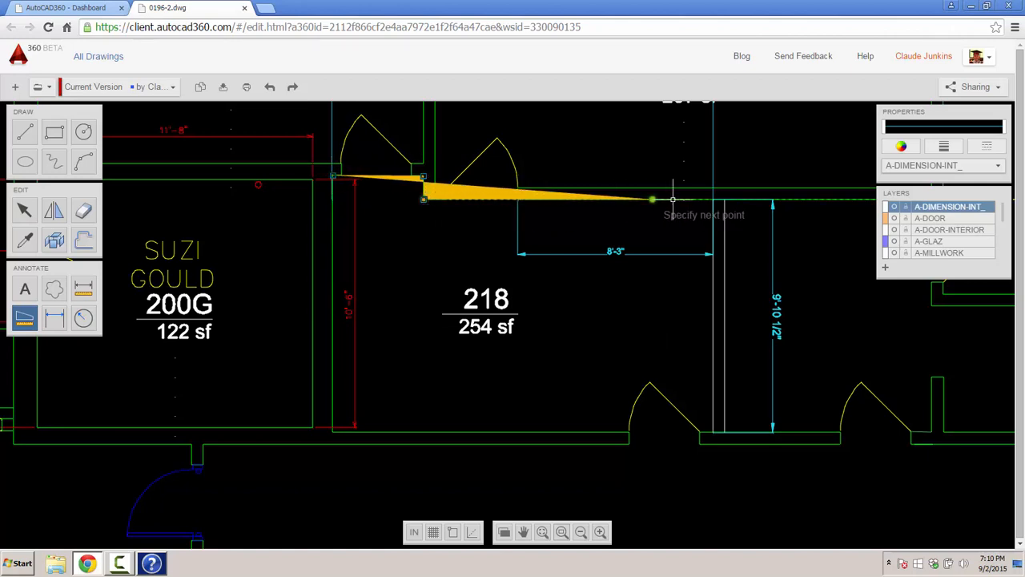
{"action": "left_click", "coordinate": [712, 199]}
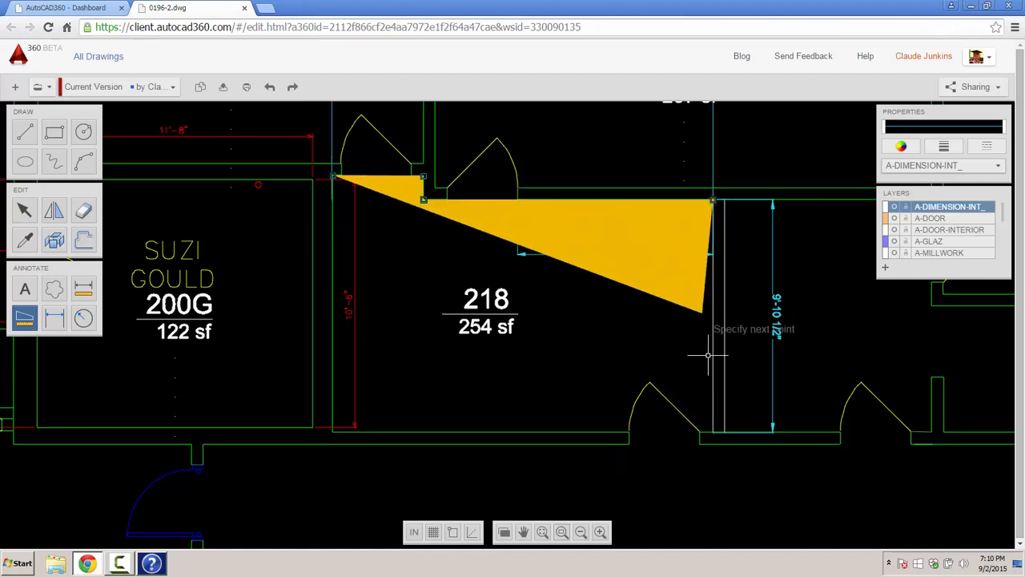
{"action": "left_click", "coordinate": [713, 431]}
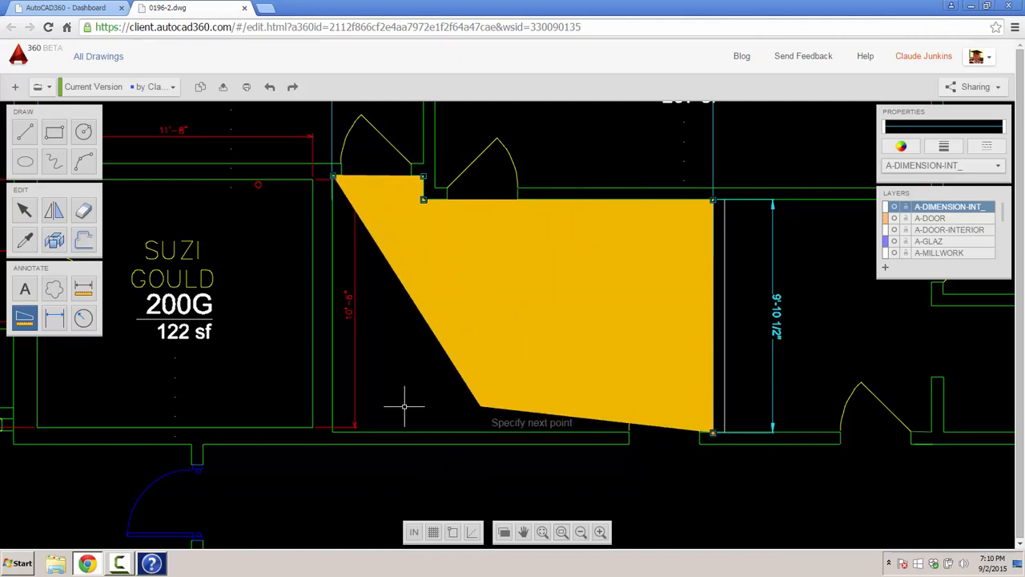
{"action": "left_click", "coordinate": [331, 432]}
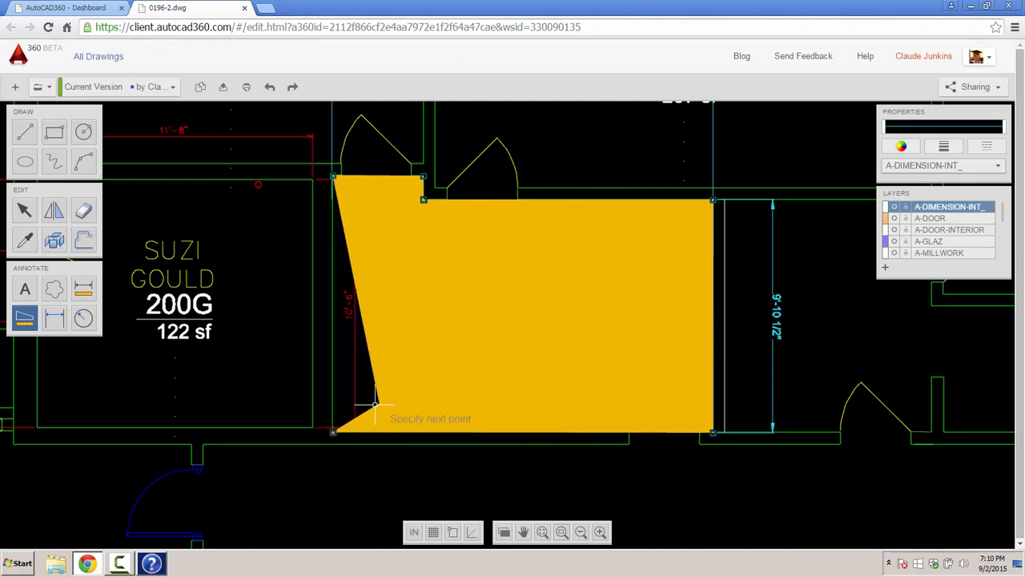
{"action": "key", "text": "Return"}
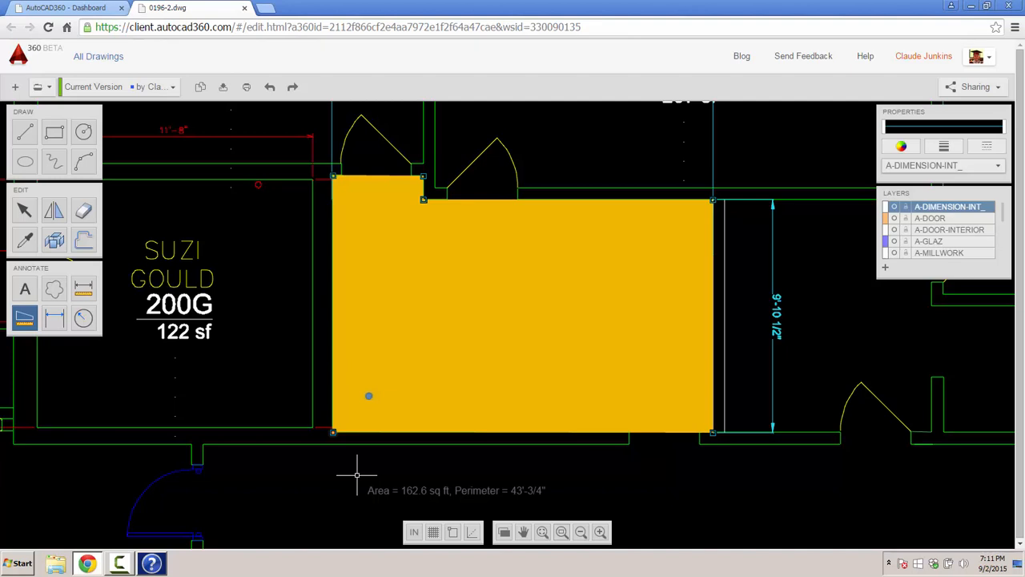
{"action": "key", "text": "Escape"}
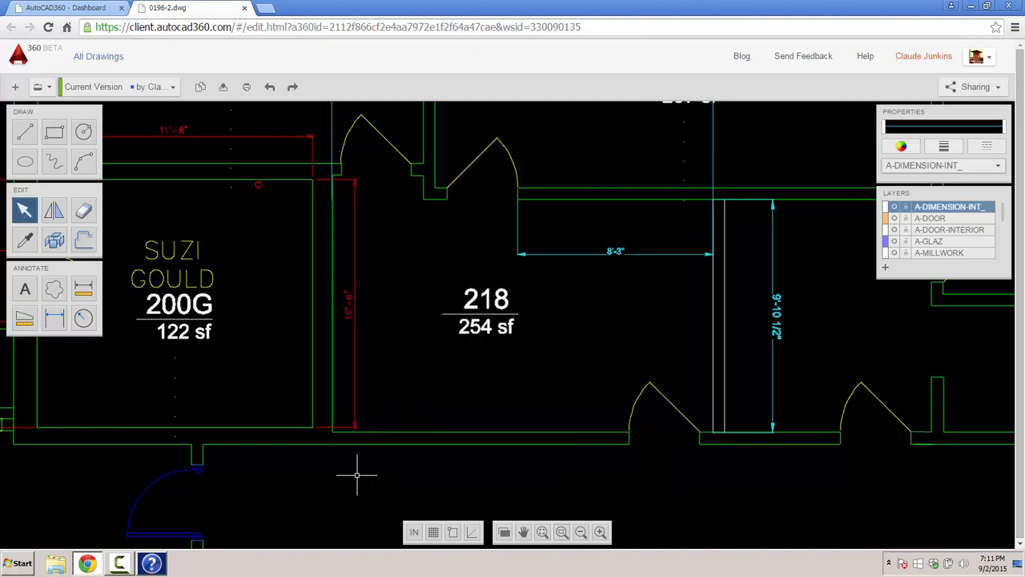
- Recolour the red 10'-6" dimension cyan
{"action": "left_click", "coordinate": [353, 311]}
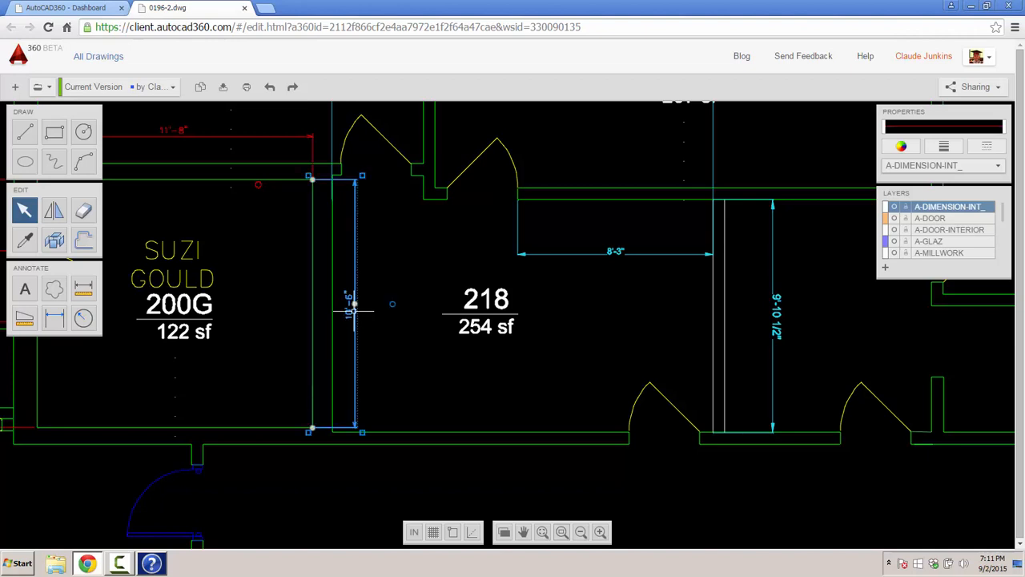
{"action": "left_click", "coordinate": [902, 149]}
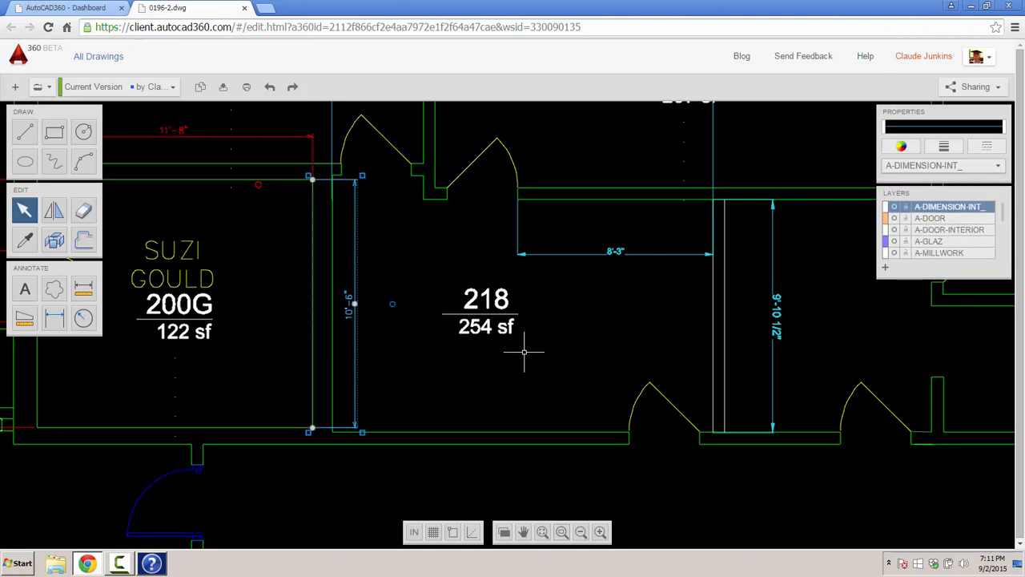
{"action": "key", "text": "Escape"}
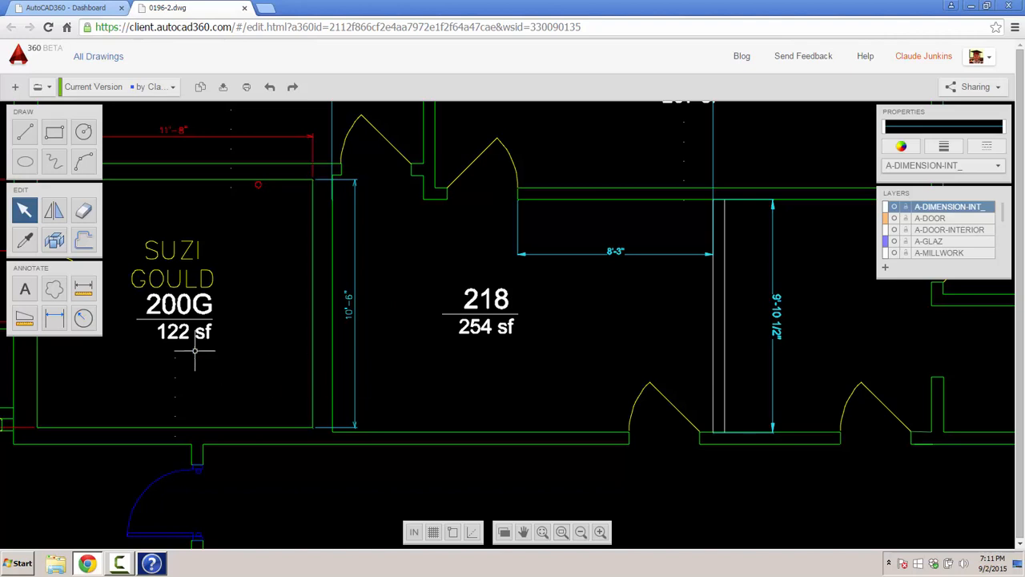
- Add the 'this is a new project' text note below room 218's label
{"action": "left_click", "coordinate": [25, 289]}
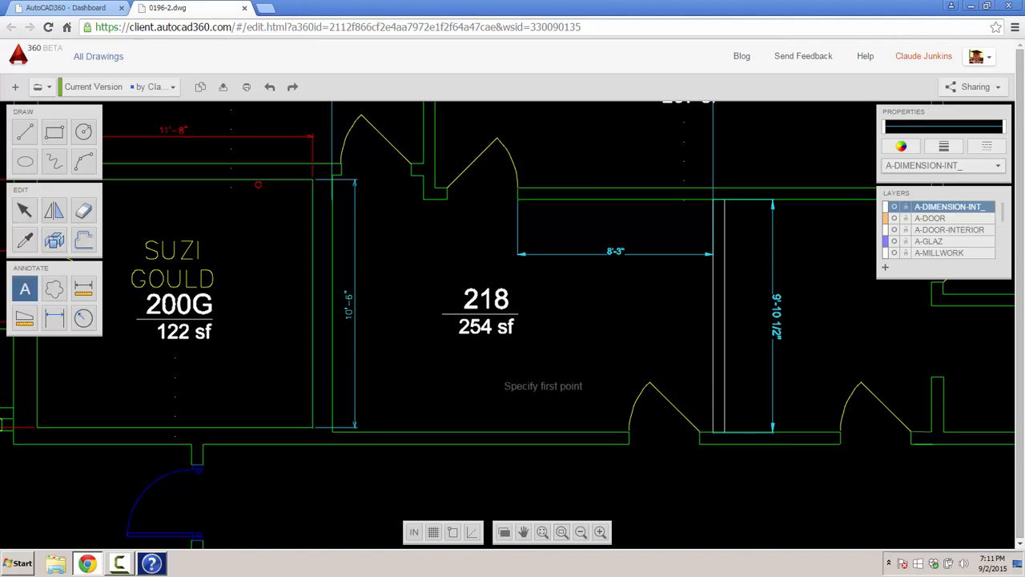
{"action": "left_click", "coordinate": [493, 377]}
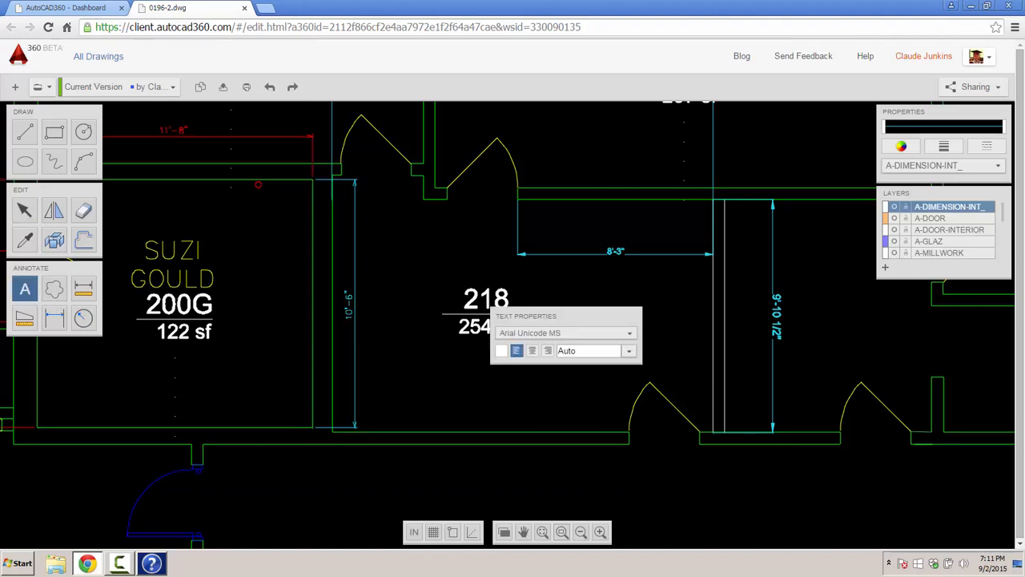
{"action": "type", "text": "this is a  new project"}
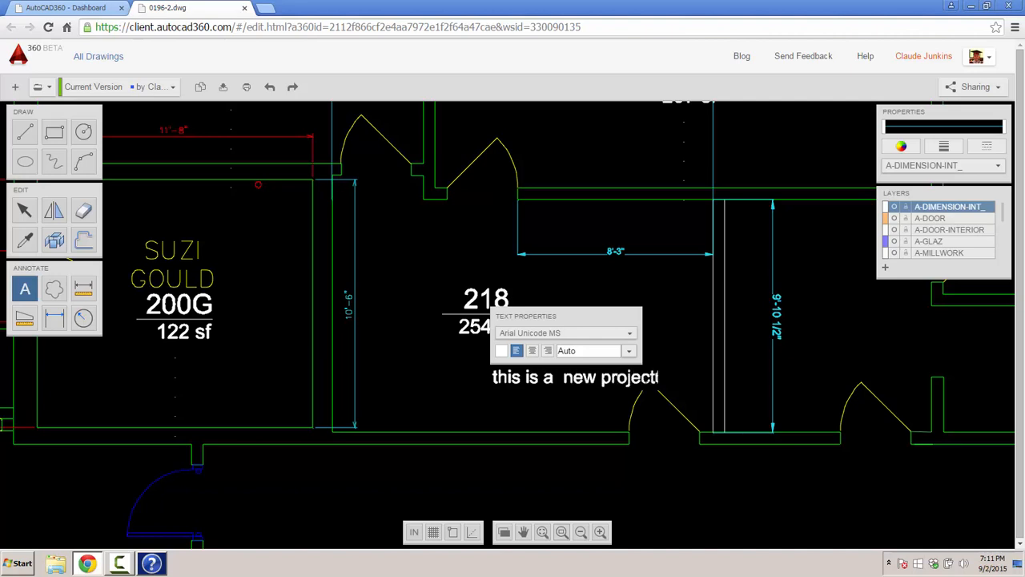
{"action": "key", "text": "Escape"}
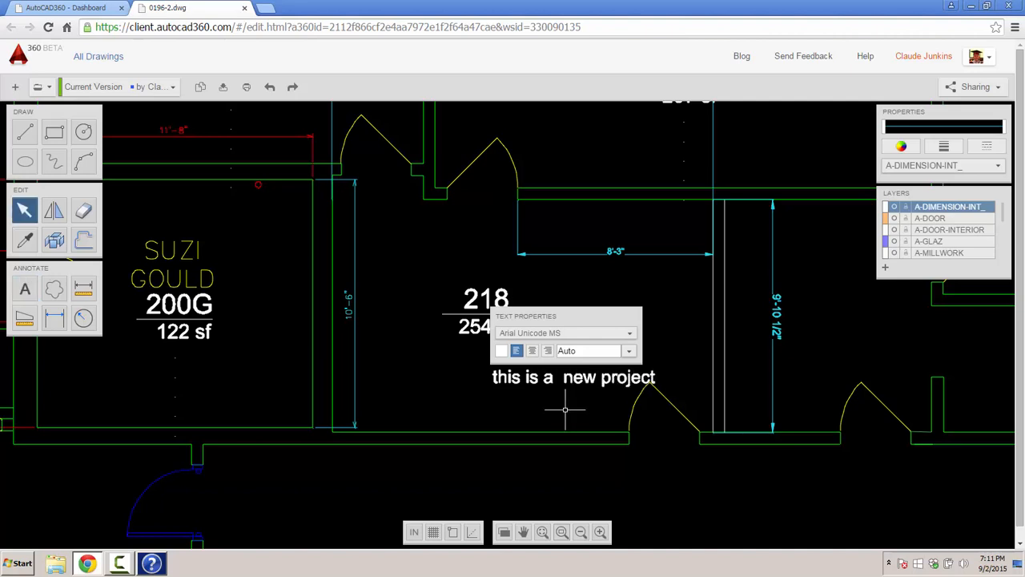
- Scale the note down to about 61% and rotate it to roughly 48 degrees
{"action": "left_click", "coordinate": [564, 380]}
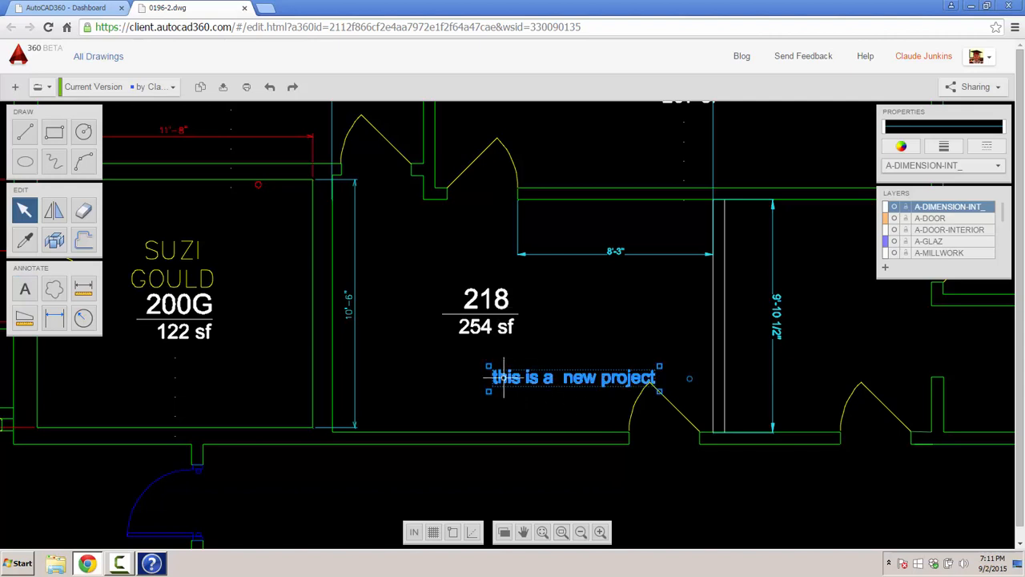
{"action": "left_click_drag", "start_coordinate": [489, 368], "coordinate": [461, 411]}
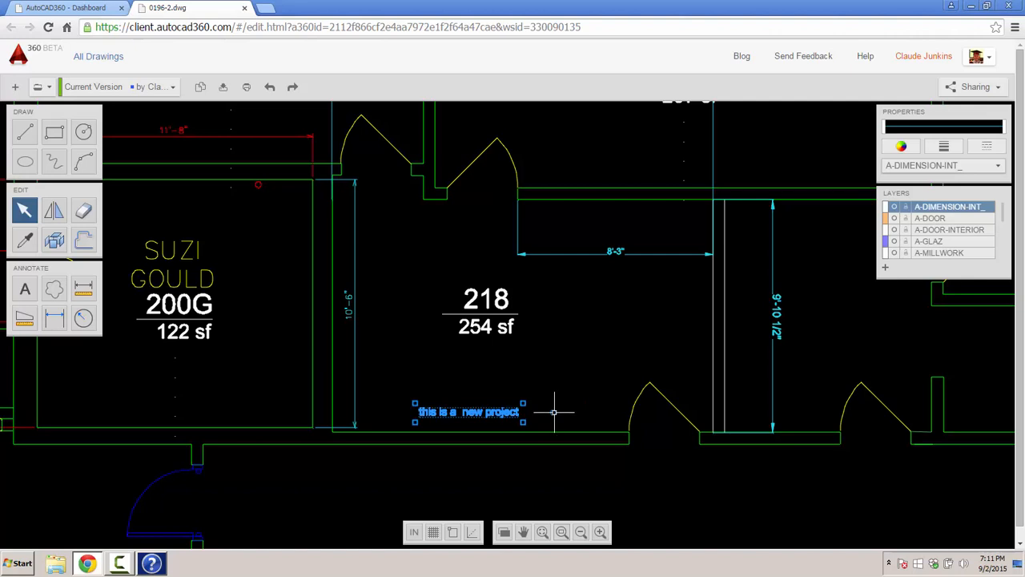
{"action": "left_click_drag", "start_coordinate": [554, 412], "coordinate": [526, 350]}
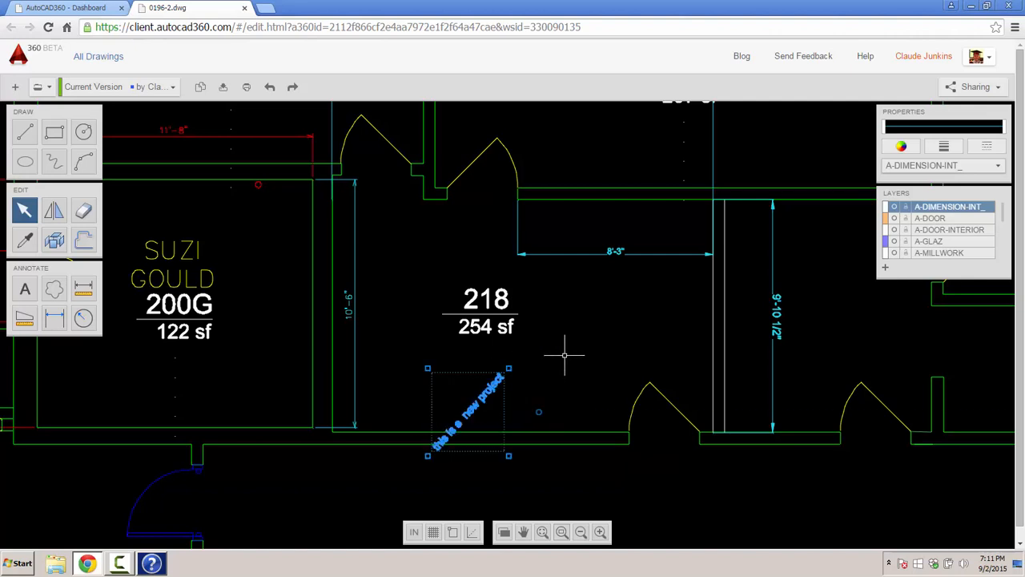
{"action": "key", "text": "Escape"}
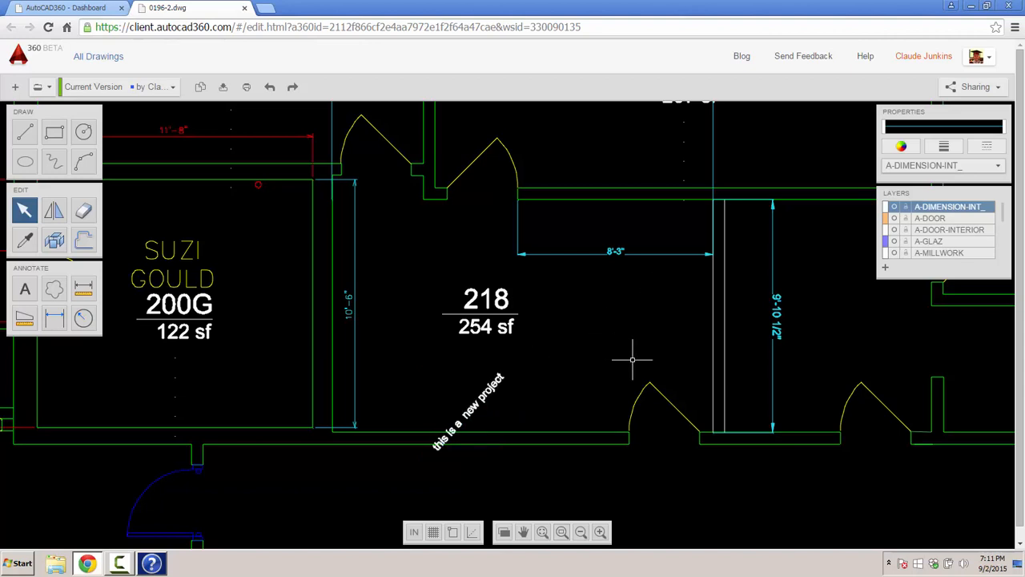
{"action": "scroll", "coordinate": [632, 360], "scroll_direction": "down", "scroll_amount": 2}
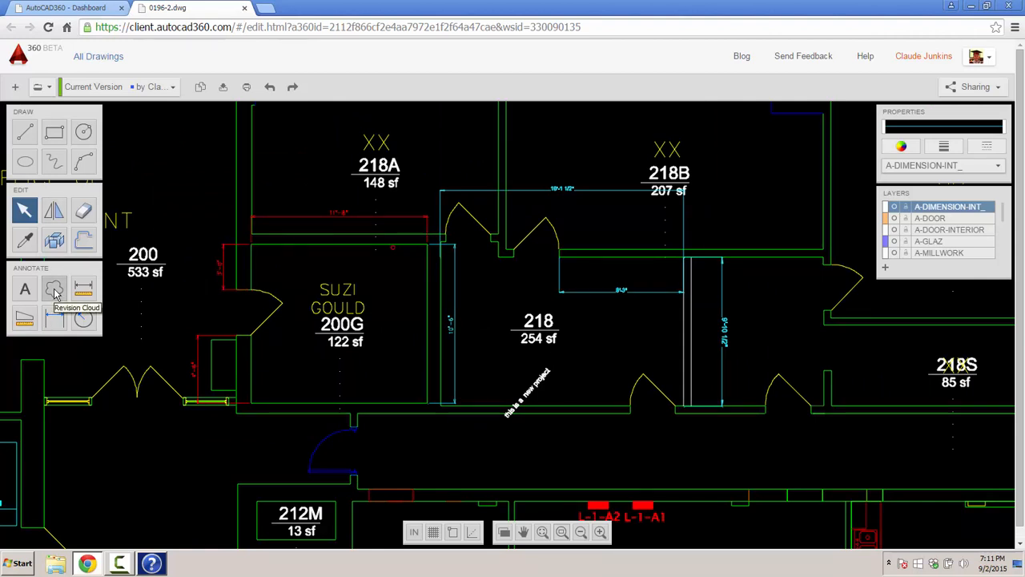
- Draw a pink revision cloud on layer 0 around room 218, then scale it to about 98%
{"action": "left_click", "coordinate": [55, 293]}
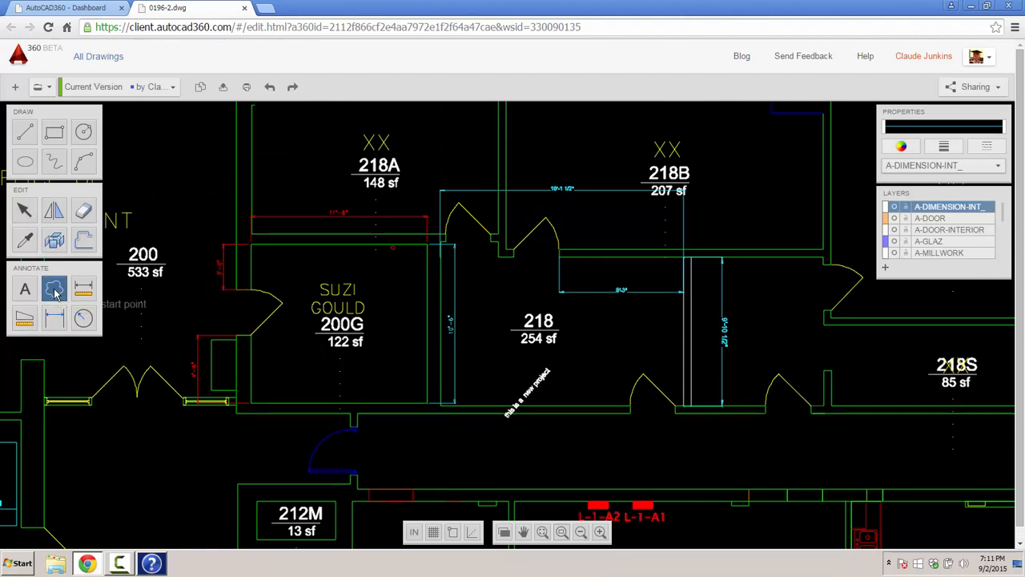
{"action": "left_click", "coordinate": [902, 148]}
{"action": "left_click", "coordinate": [943, 193]}
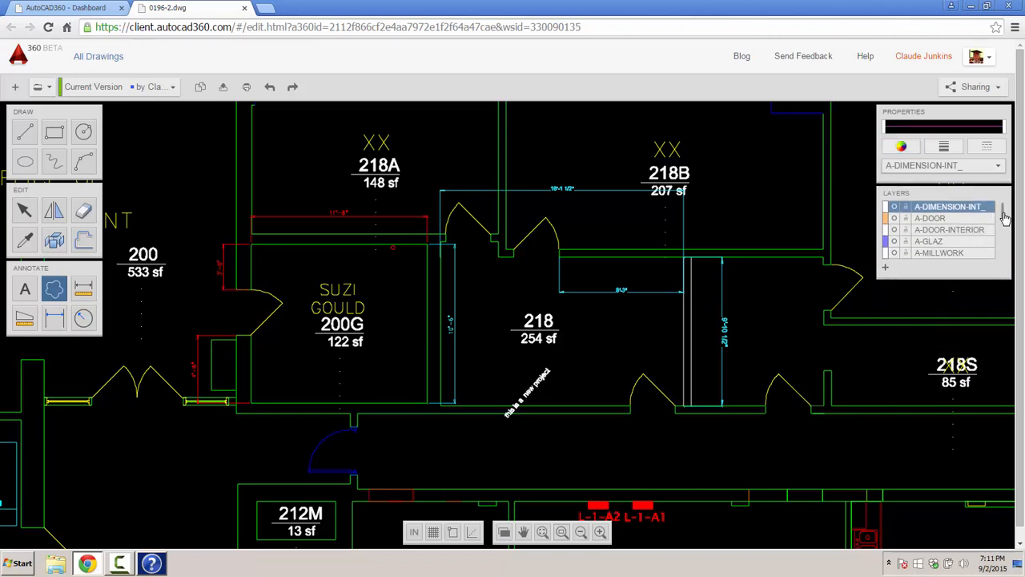
{"action": "left_click_drag", "start_coordinate": [1004, 217], "coordinate": [1003, 203]}
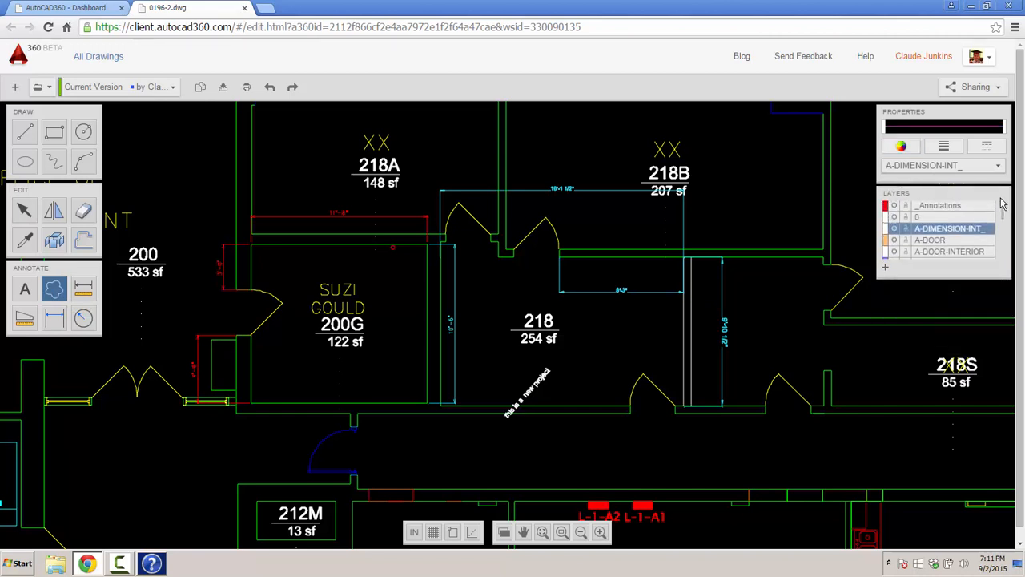
{"action": "left_click", "coordinate": [920, 220]}
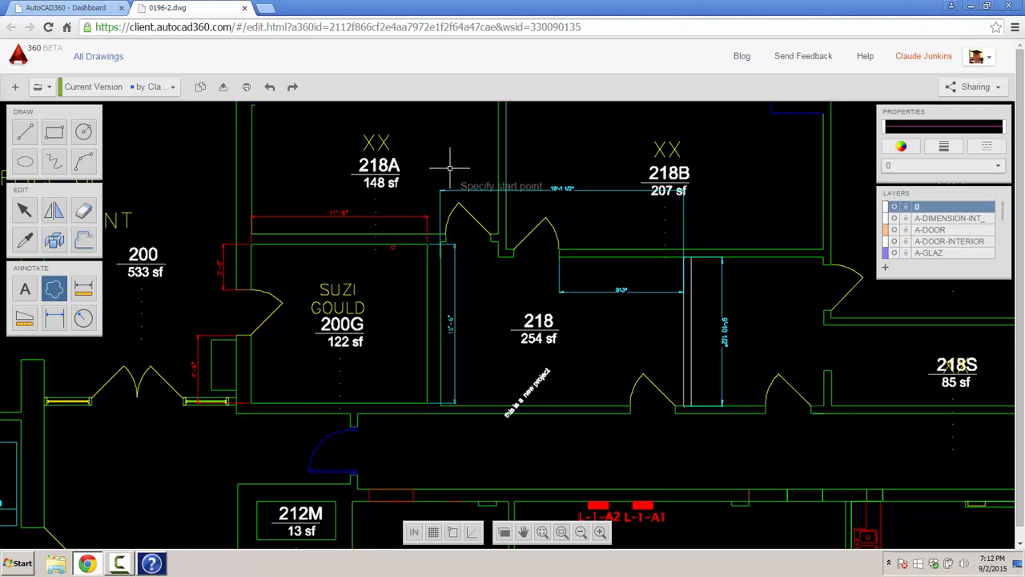
{"action": "mouse_move", "coordinate": [551, 147]}
{"action": "left_mouse_down"}
{"action": "mouse_move", "coordinate": [630, 142]}
{"action": "mouse_move", "coordinate": [737, 174]}
{"action": "mouse_move", "coordinate": [767, 250]}
{"action": "mouse_move", "coordinate": [753, 351]}
{"action": "mouse_move", "coordinate": [698, 430]}
{"action": "mouse_move", "coordinate": [547, 438]}
{"action": "mouse_move", "coordinate": [392, 400]}
{"action": "mouse_move", "coordinate": [385, 296]}
{"action": "mouse_move", "coordinate": [413, 207]}
{"action": "mouse_move", "coordinate": [450, 168]}
{"action": "left_mouse_up"}
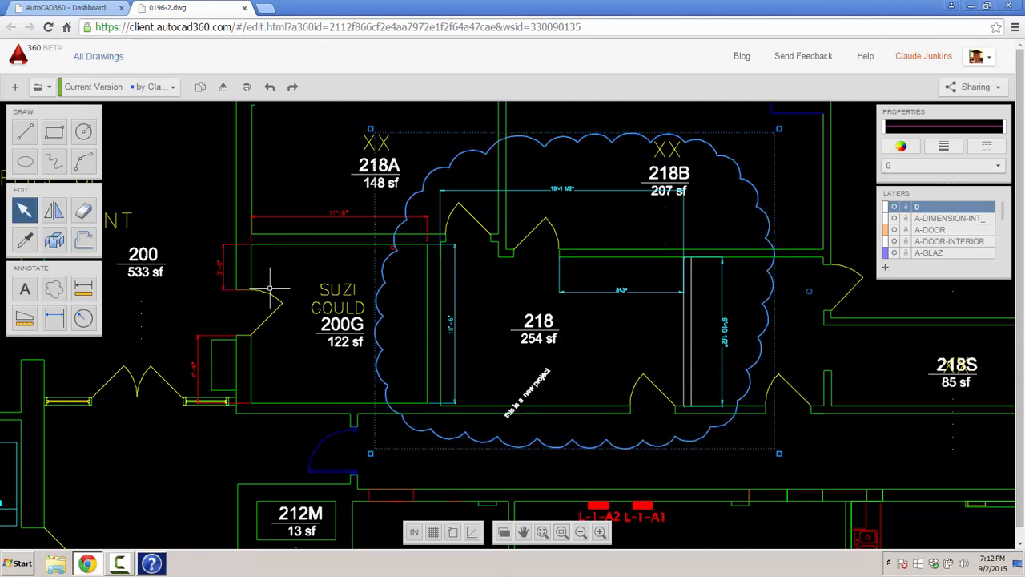
{"action": "mouse_move", "coordinate": [370, 128]}
{"action": "left_mouse_down"}
{"action": "mouse_move", "coordinate": [415, 172]}
{"action": "mouse_move", "coordinate": [373, 149]}
{"action": "mouse_move", "coordinate": [355, 118]}
{"action": "mouse_move", "coordinate": [392, 154]}
{"action": "mouse_move", "coordinate": [374, 138]}
{"action": "left_mouse_up"}
{"action": "left_click", "coordinate": [375, 141]}
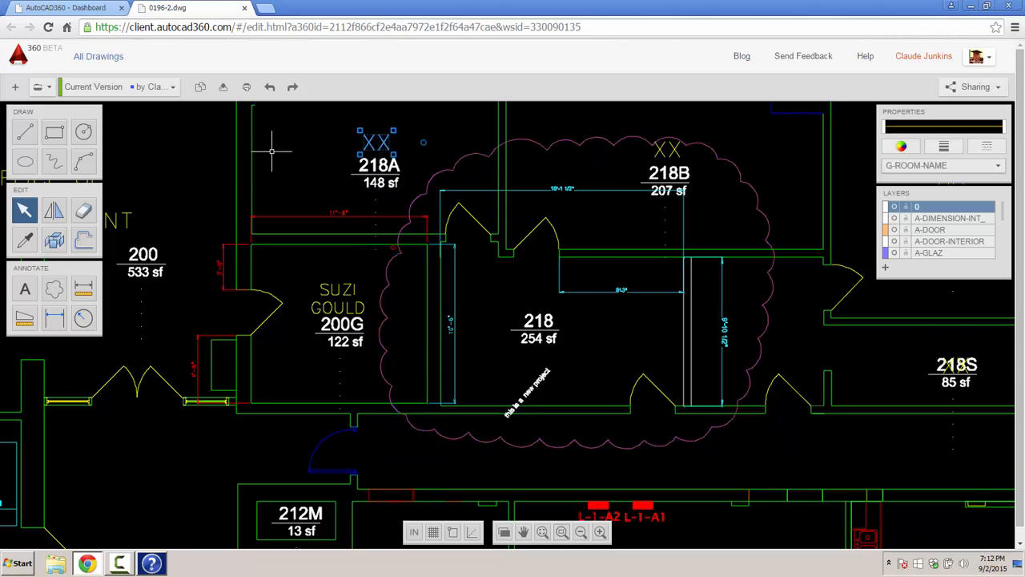
{"action": "scroll", "coordinate": [211, 188], "scroll_direction": "down", "scroll_amount": 3}
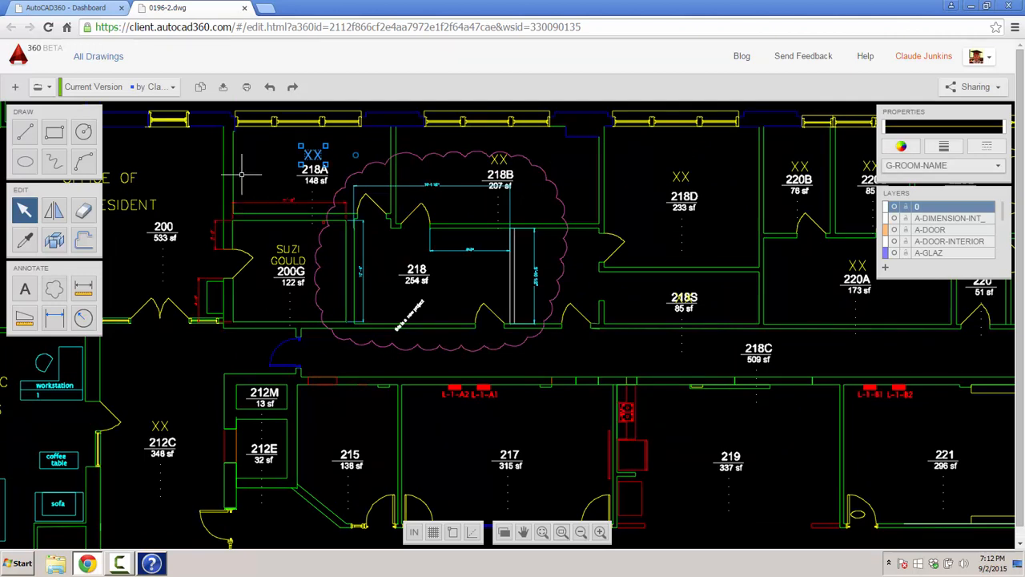
- Output the floor plan as a landscape PDF using the Monochrome.ctb plot style
{"action": "left_click", "coordinate": [223, 88]}
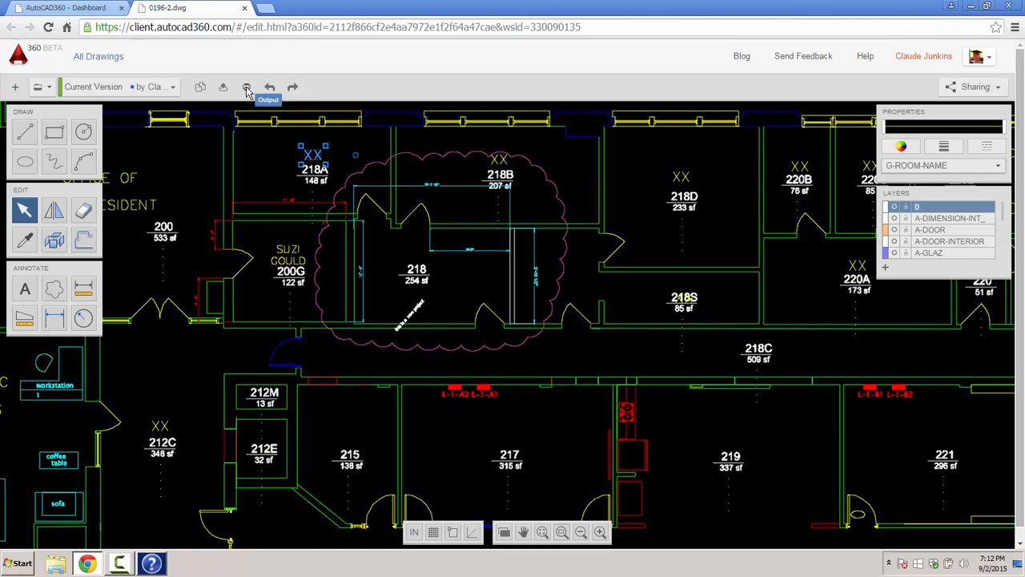
{"action": "left_click", "coordinate": [247, 88]}
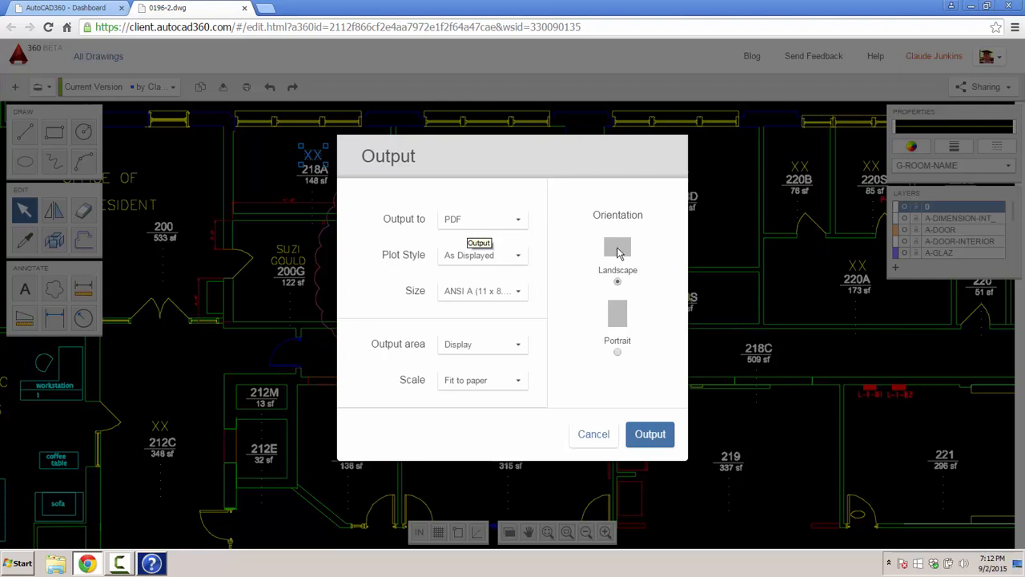
{"action": "left_click", "coordinate": [515, 257]}
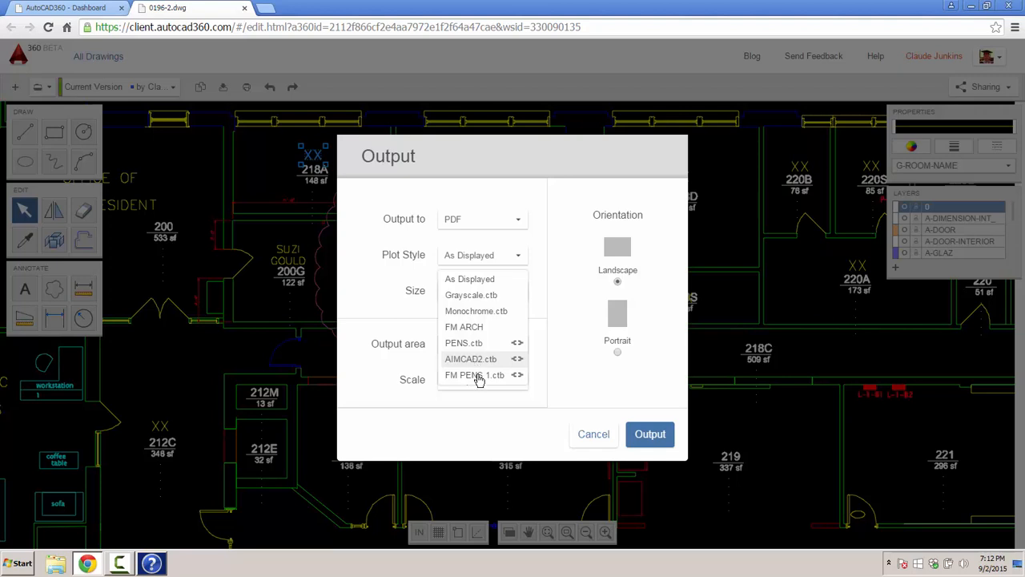
{"action": "left_click", "coordinate": [477, 375]}
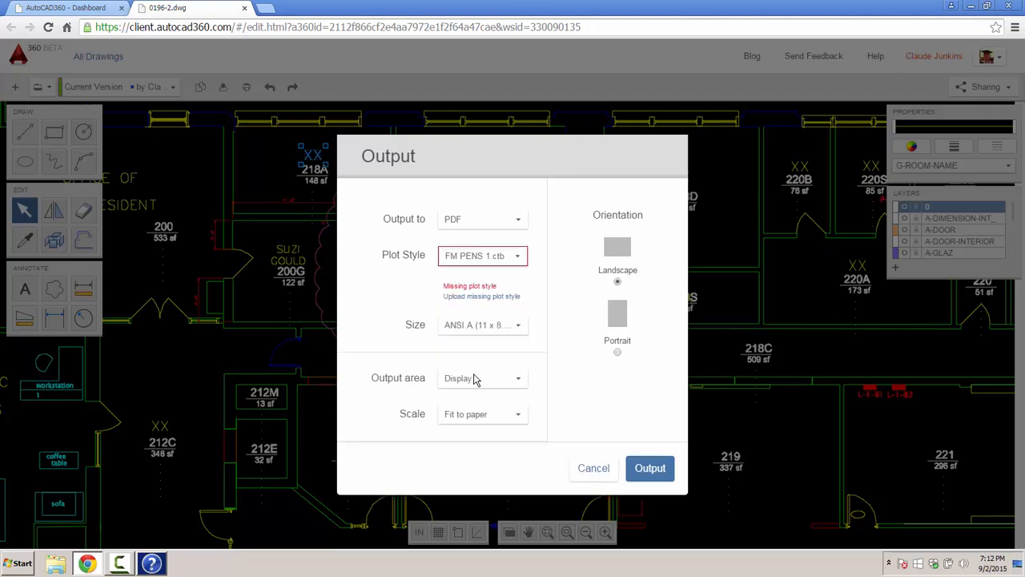
{"action": "left_click", "coordinate": [506, 255]}
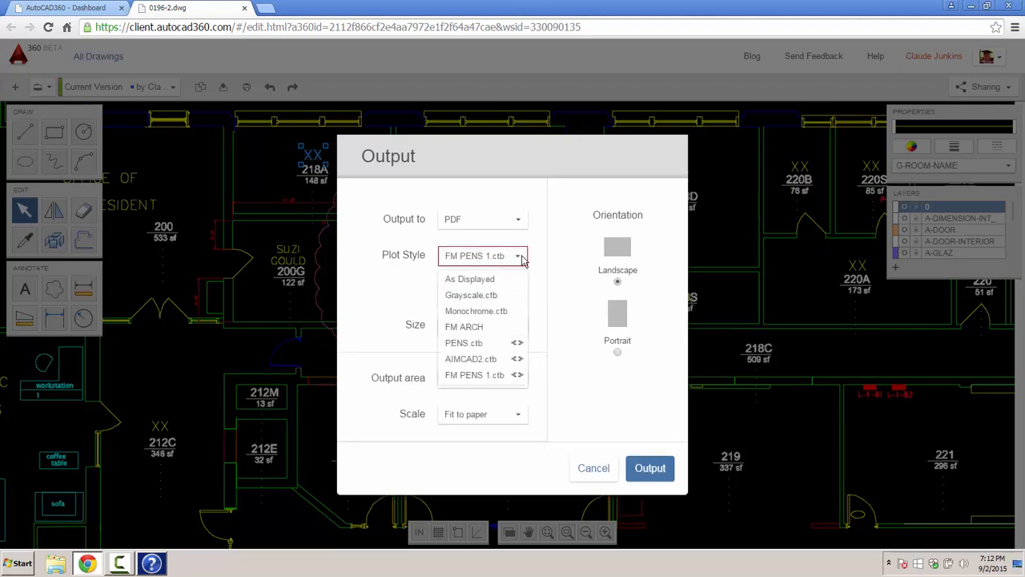
{"action": "left_click", "coordinate": [491, 312]}
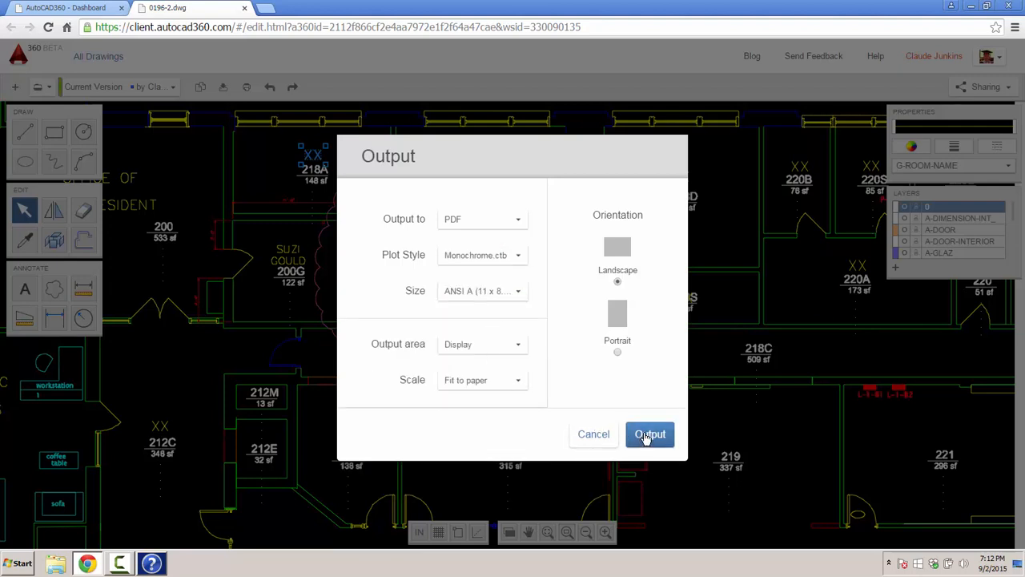
{"action": "left_click", "coordinate": [648, 435]}
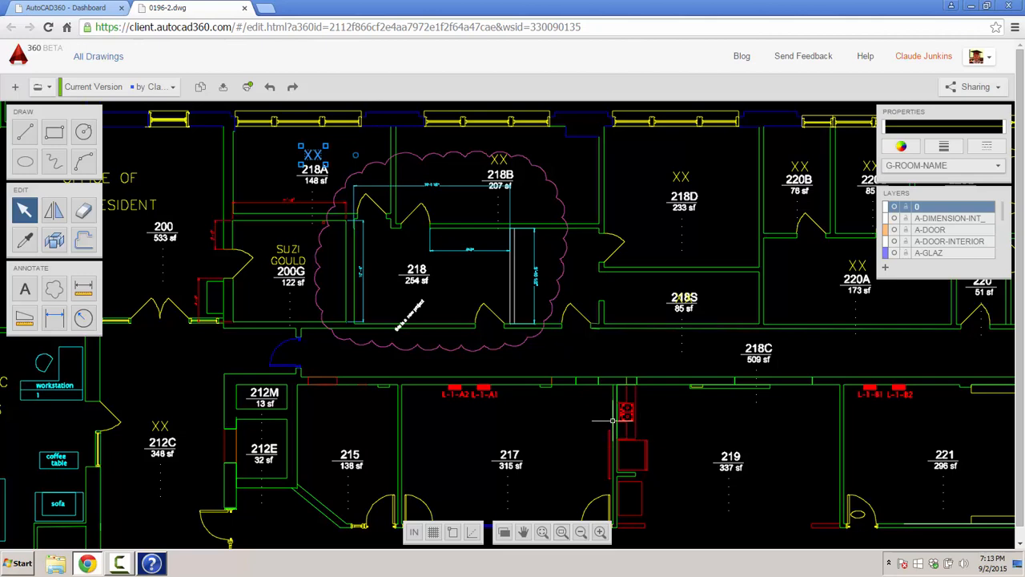
- Minimise the browser, close Windows Help and Support, and open Downloads from Documents
{"action": "left_click", "coordinate": [986, 6]}
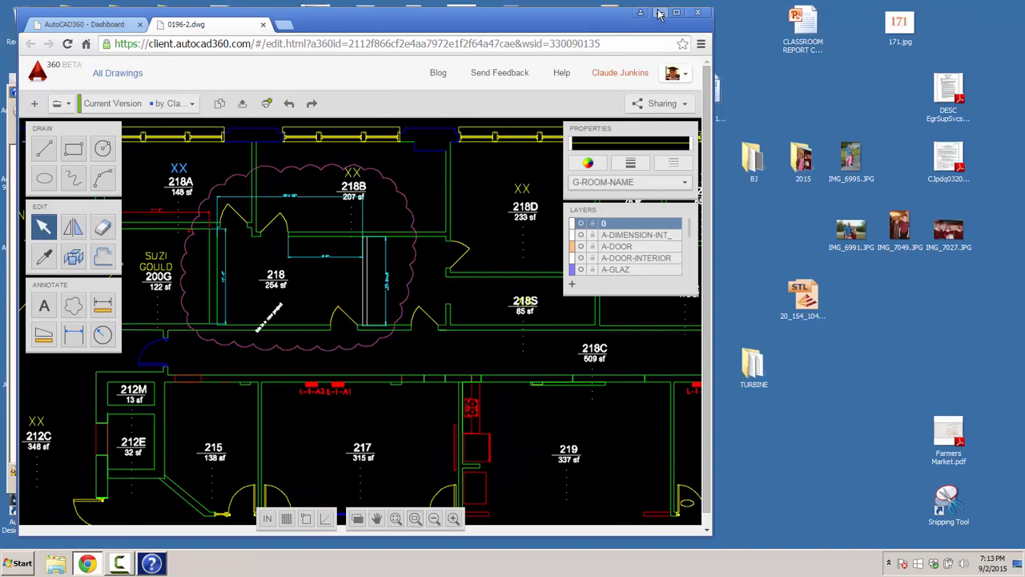
{"action": "left_click", "coordinate": [659, 13]}
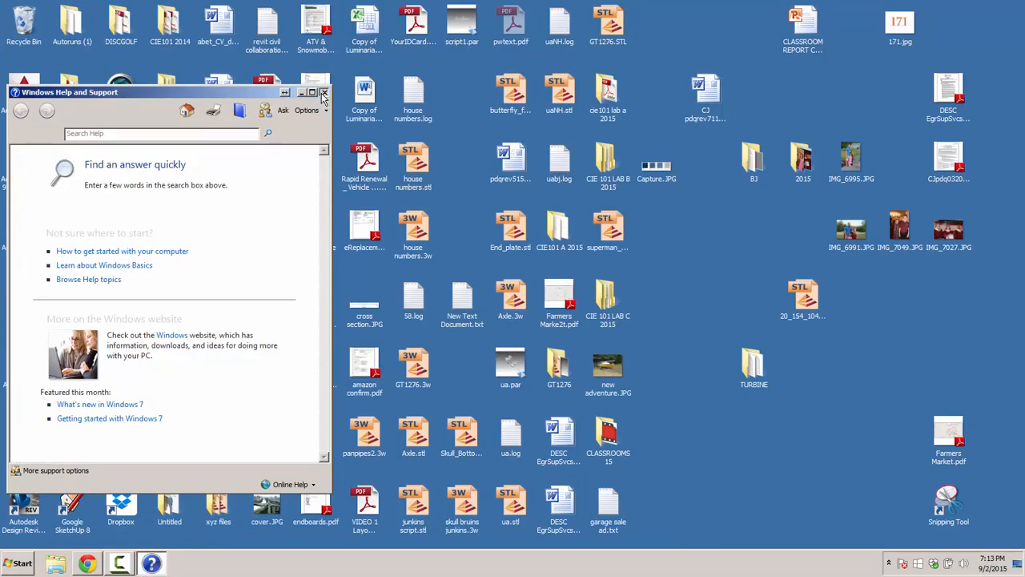
{"action": "left_click", "coordinate": [324, 94]}
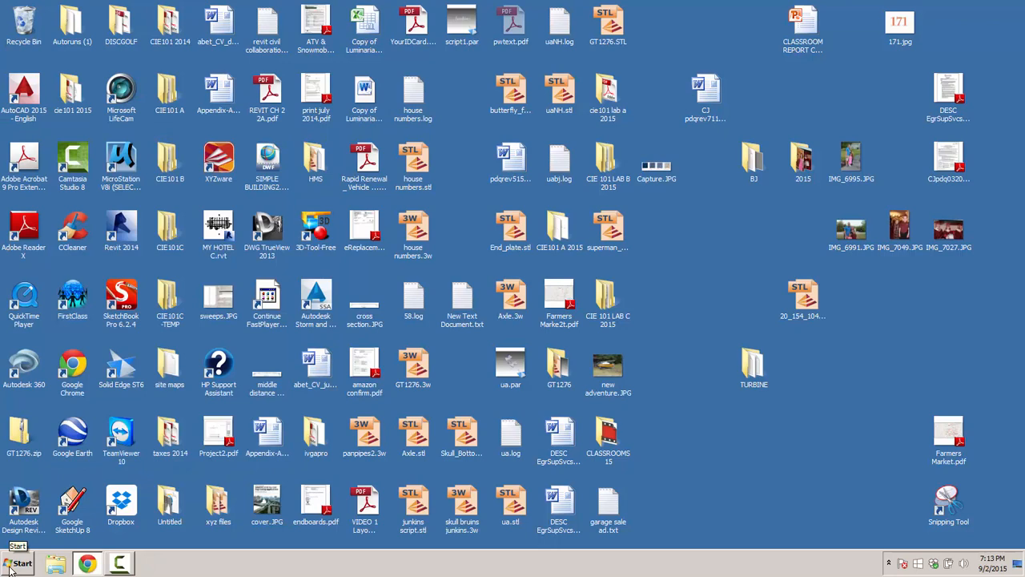
{"action": "left_click", "coordinate": [11, 563]}
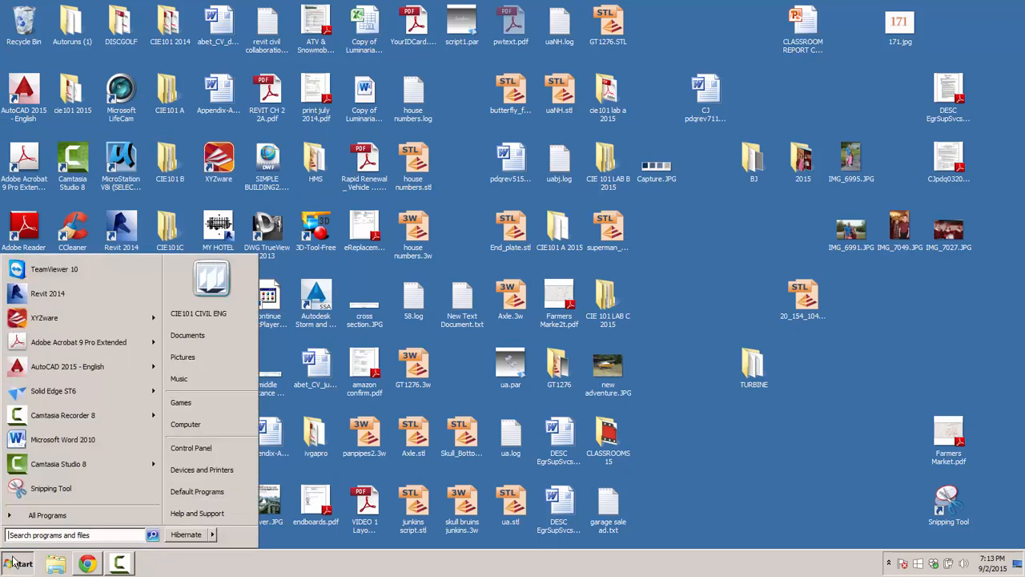
{"action": "left_click", "coordinate": [193, 336]}
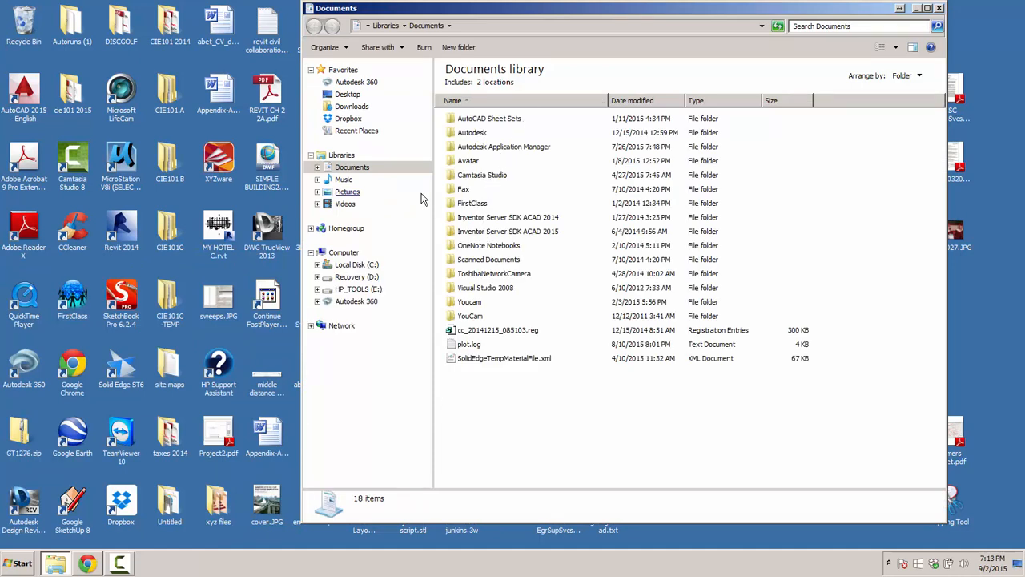
{"action": "left_click", "coordinate": [362, 109]}
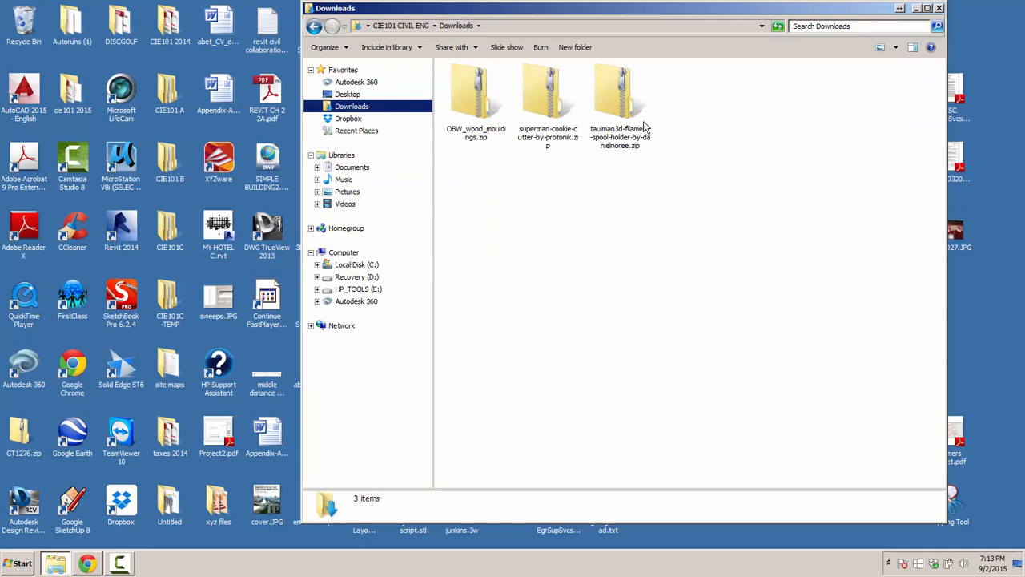
- Browse My Documents and the drives back to Downloads, close it, and restore AutoCAD 360
{"action": "left_click", "coordinate": [353, 168]}
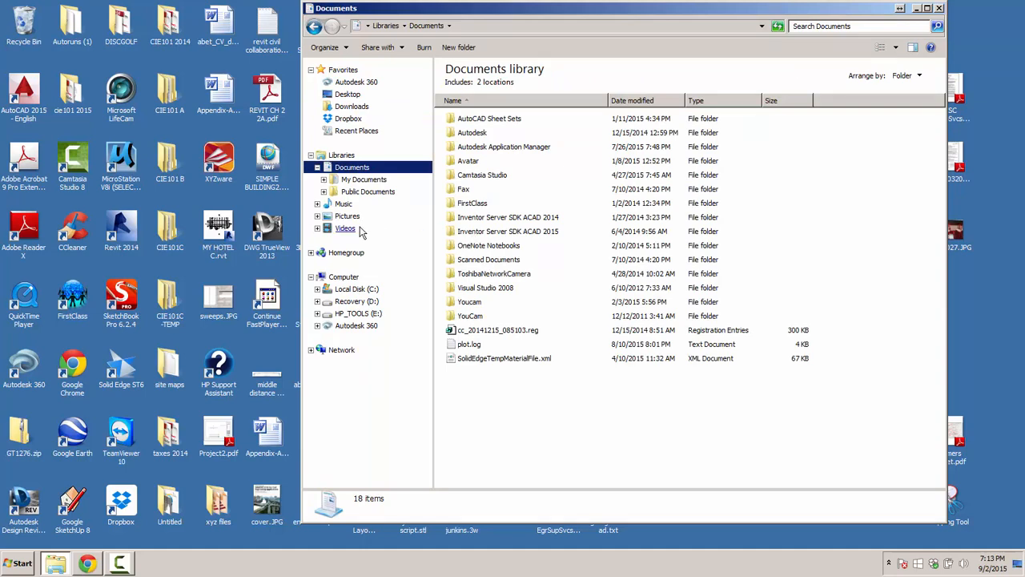
{"action": "left_click", "coordinate": [358, 180]}
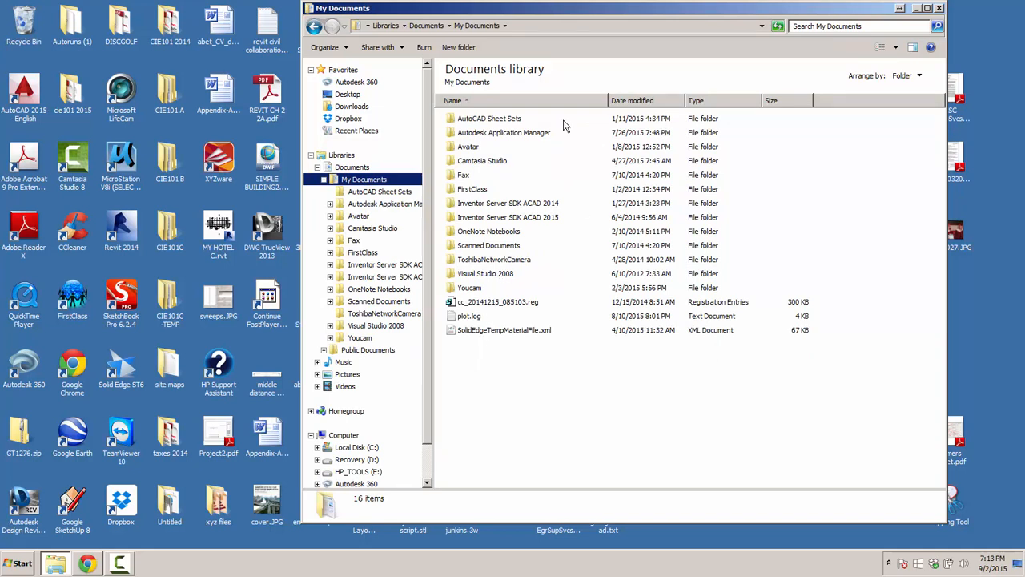
{"action": "left_click", "coordinate": [353, 449]}
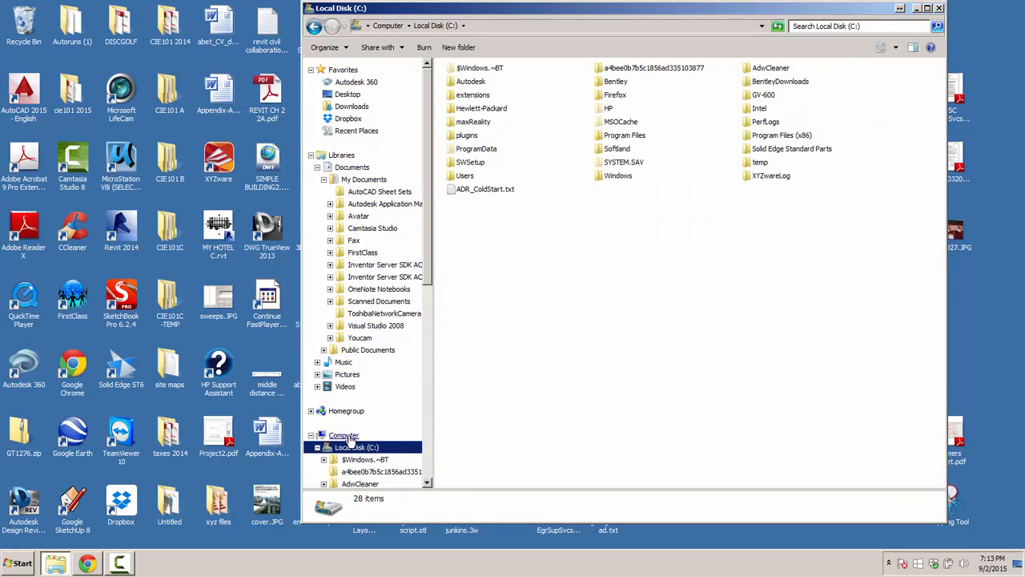
{"action": "left_click", "coordinate": [346, 437]}
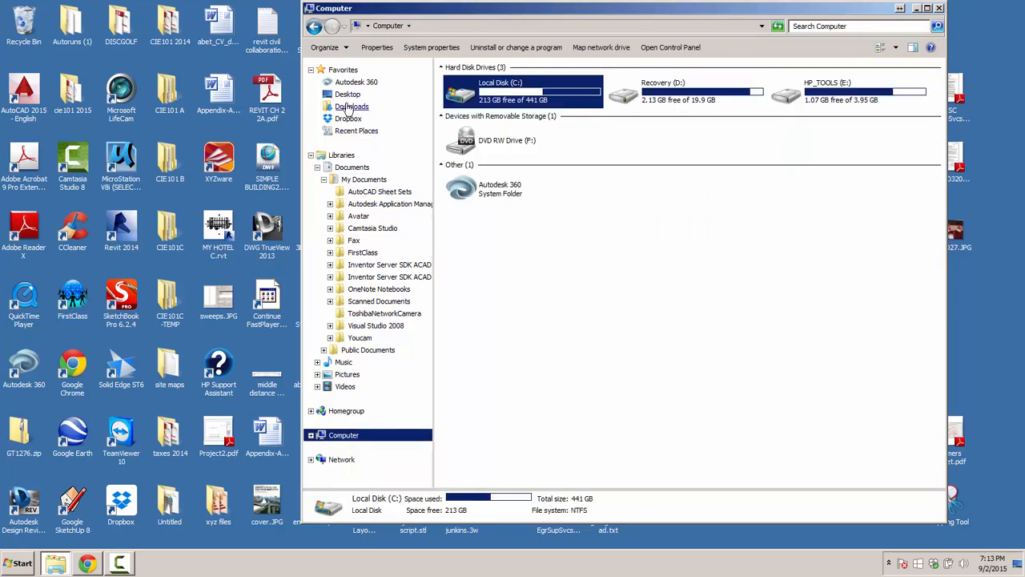
{"action": "left_click", "coordinate": [349, 108]}
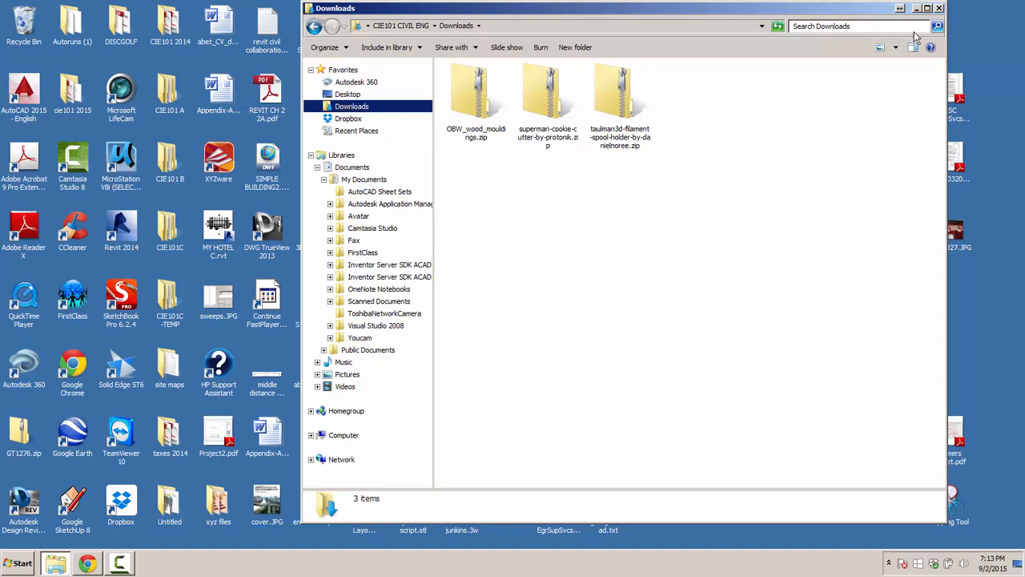
{"action": "left_click", "coordinate": [940, 8]}
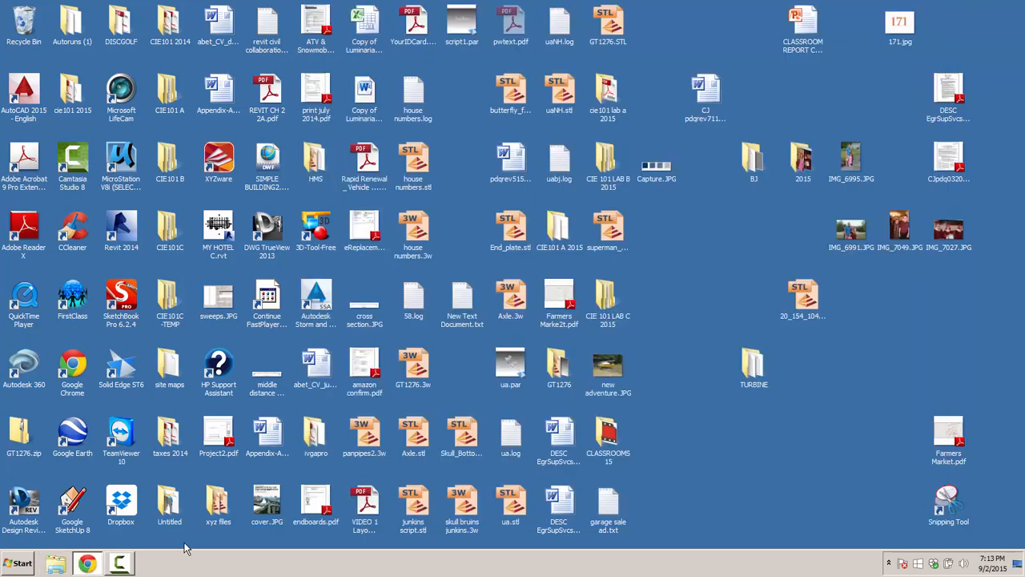
{"action": "left_click", "coordinate": [86, 565]}
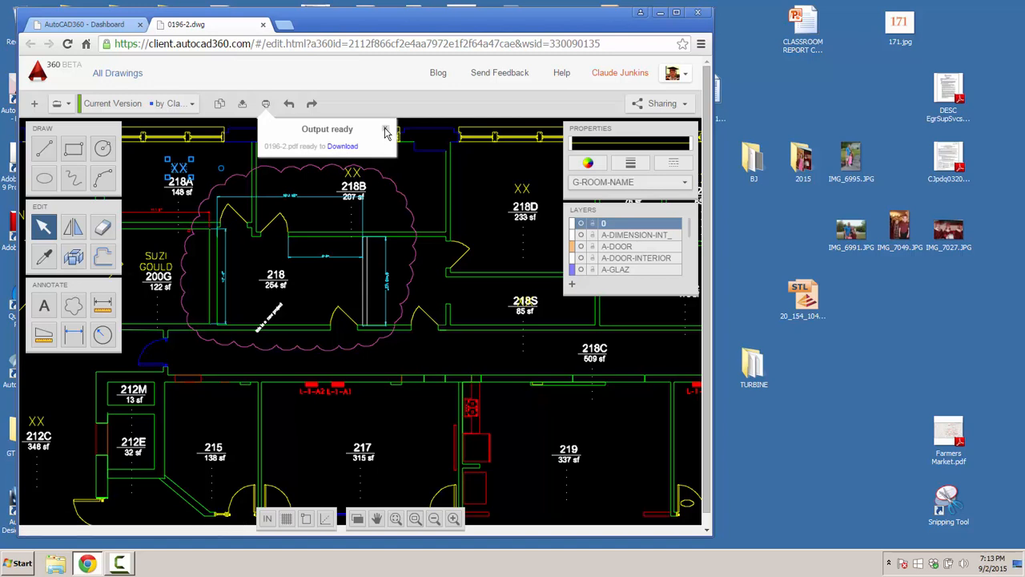
- Download the exported 0196-2.pdf (126 KB) and reveal it in the Downloads folder
{"action": "left_click", "coordinate": [342, 147]}
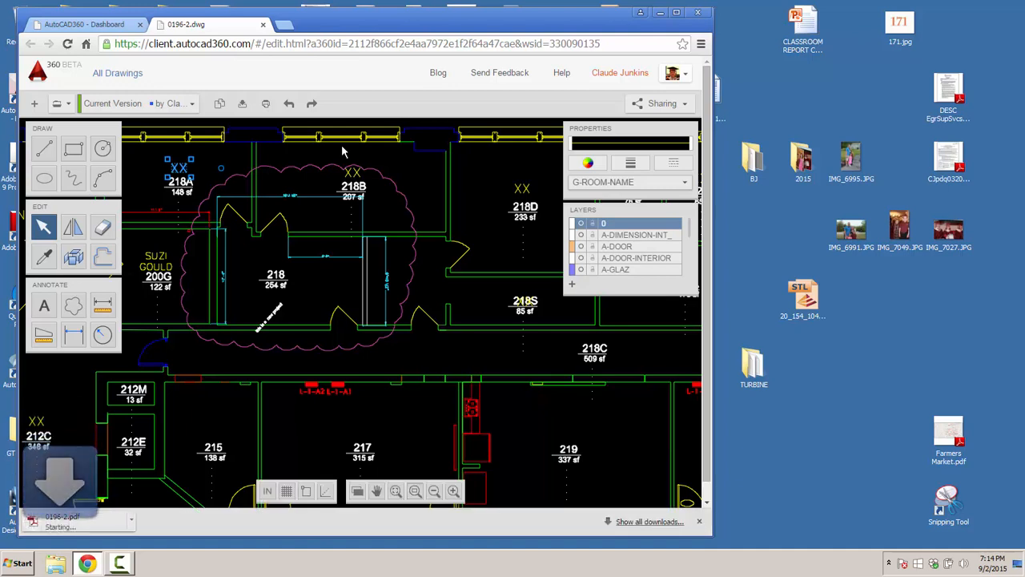
{"action": "right_click", "coordinate": [69, 529]}
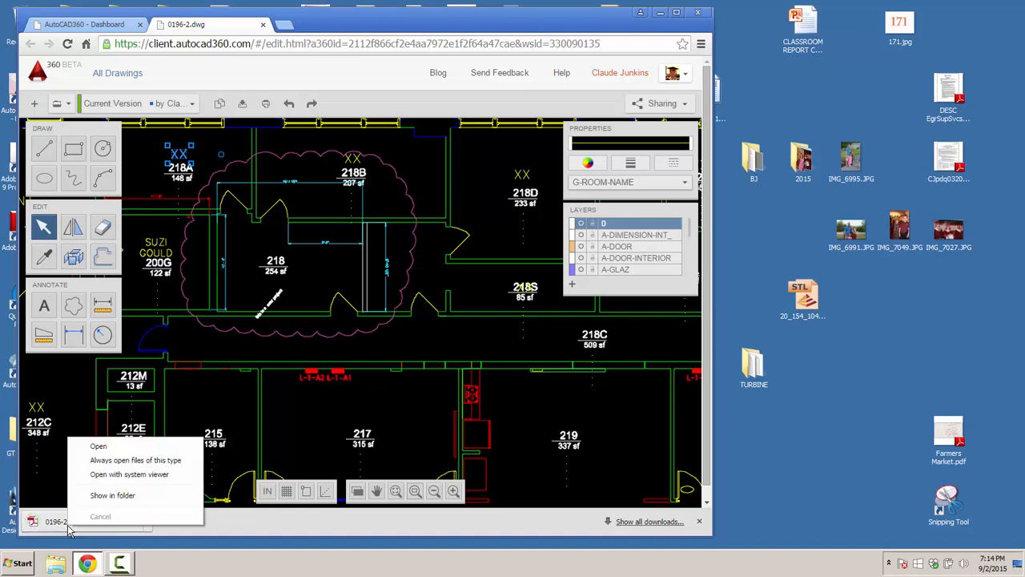
{"action": "left_click", "coordinate": [100, 496]}
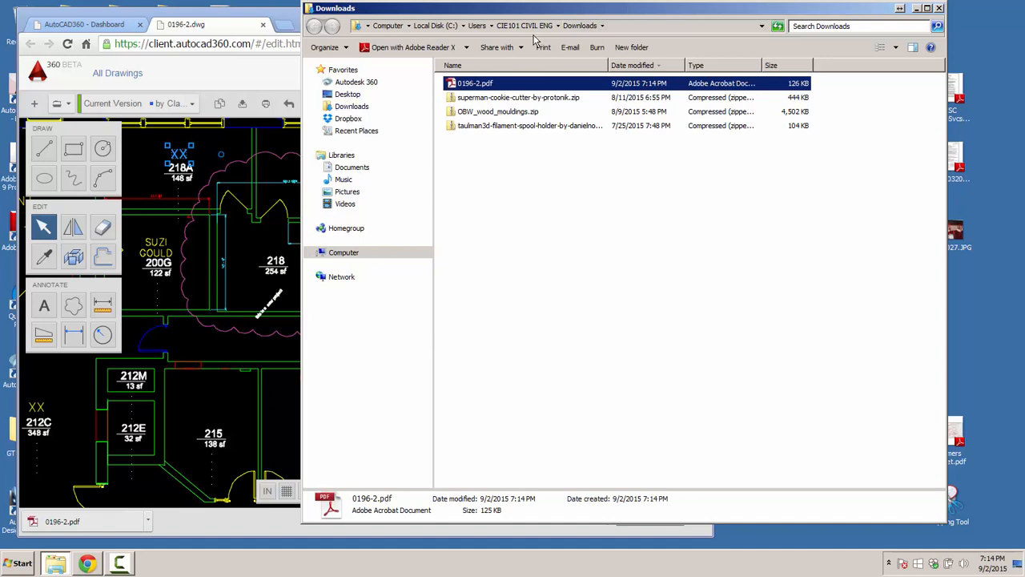
- Review 0196-2.pdf in Adobe Reader, then close Reader and the Downloads window
{"action": "double_click", "coordinate": [471, 85]}
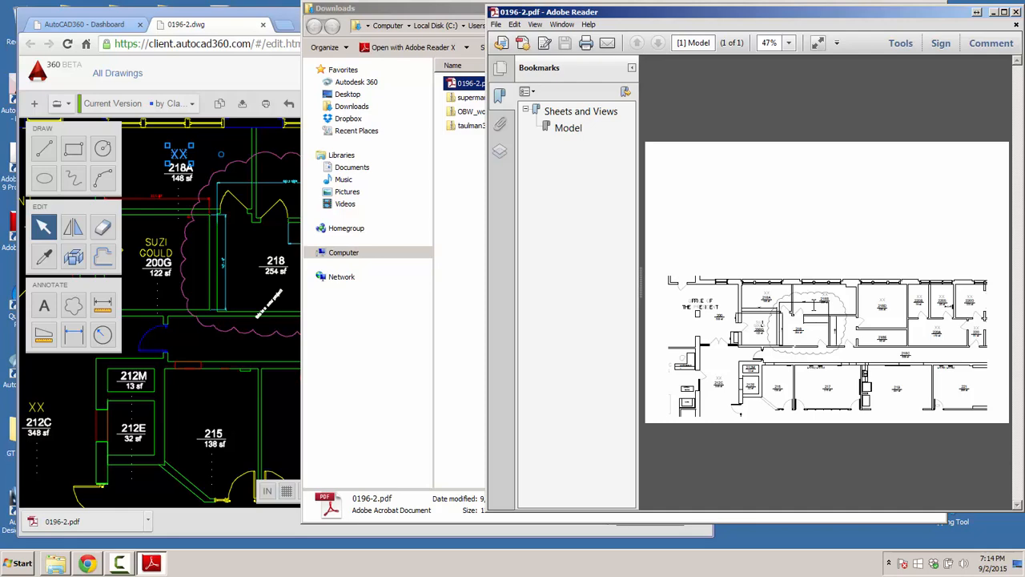
{"action": "left_click", "coordinate": [1016, 12]}
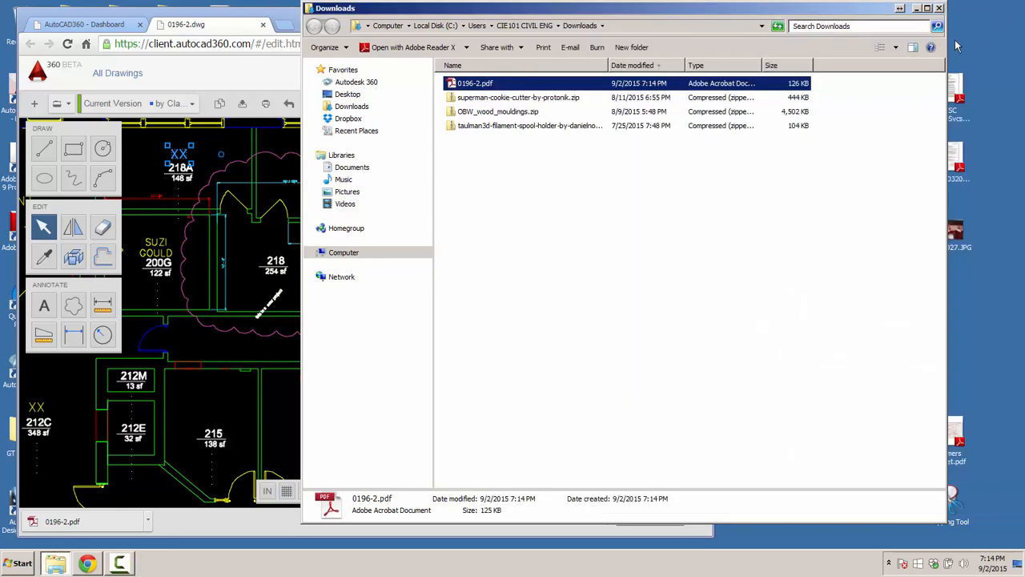
{"action": "left_click", "coordinate": [939, 8]}
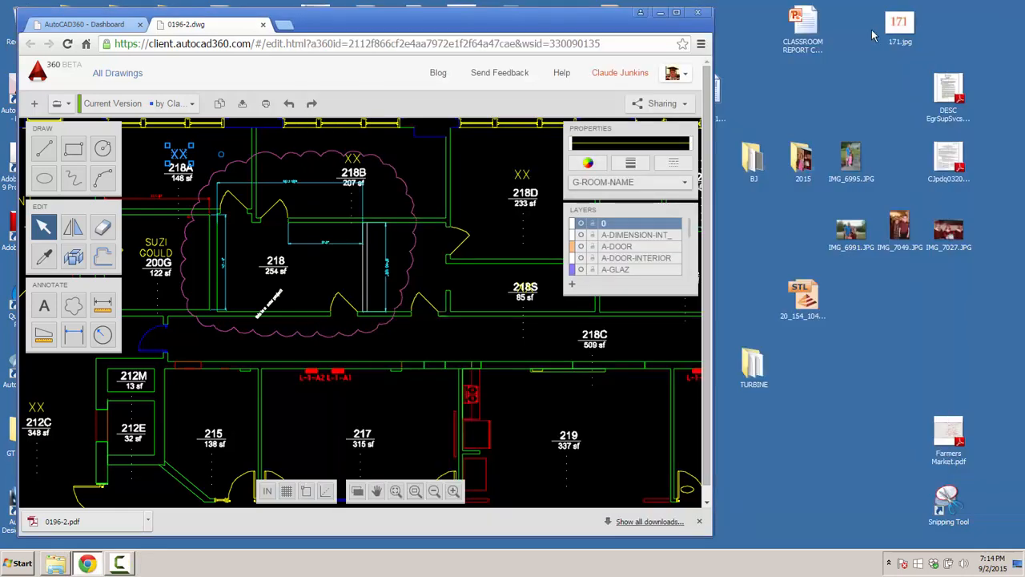
- Bring back the AutoCAD 360 window and download the drawing as an AutoCAD 2013 DWG
{"action": "left_click", "coordinate": [660, 13]}
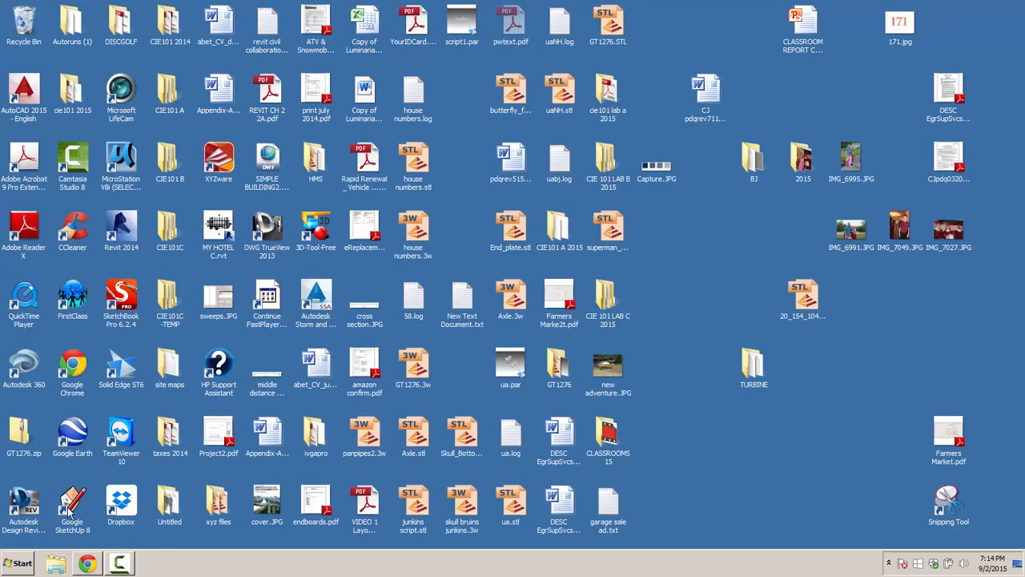
{"action": "left_click", "coordinate": [87, 563]}
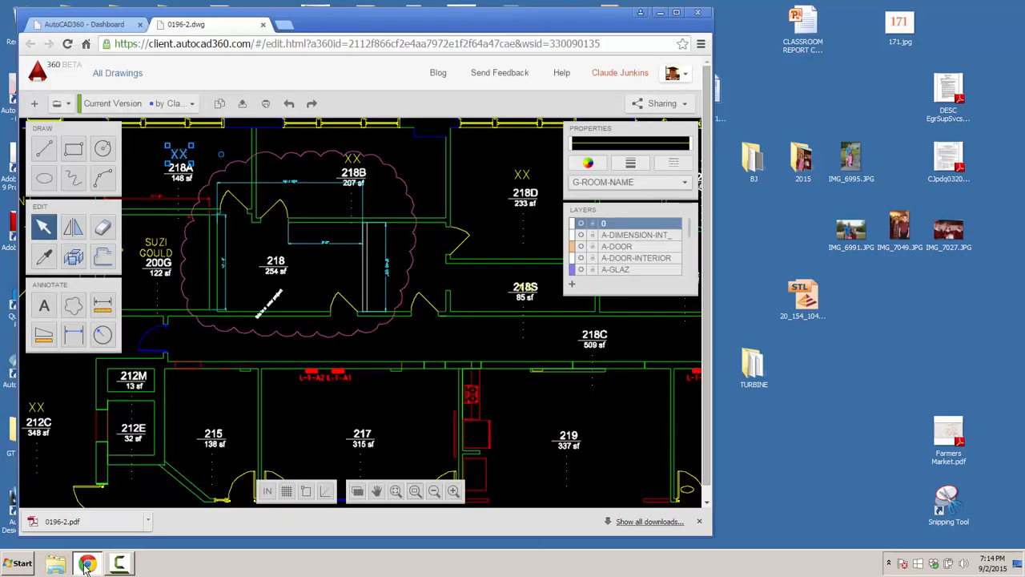
{"action": "left_click", "coordinate": [244, 107]}
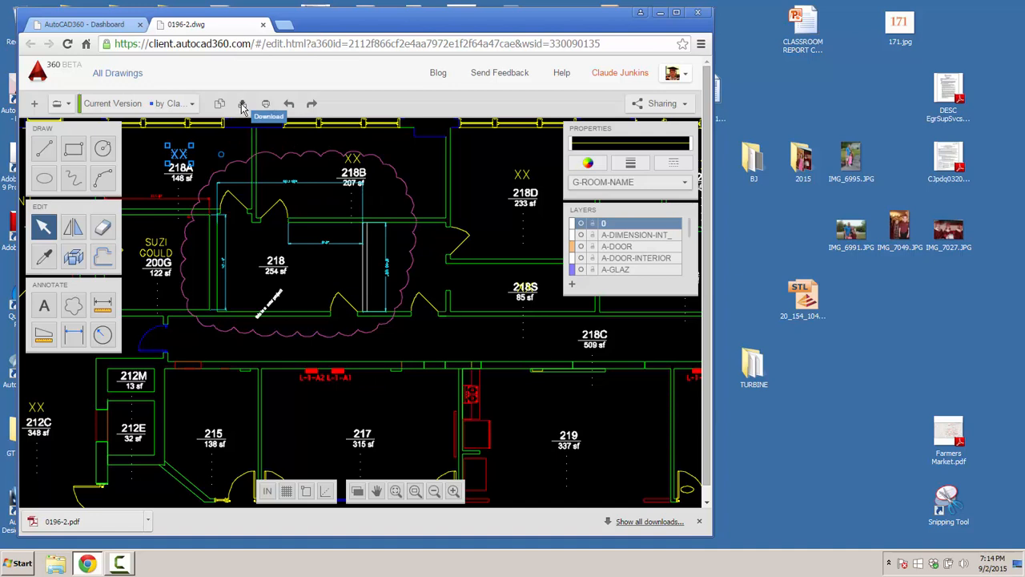
{"action": "left_click", "coordinate": [243, 106]}
{"action": "mouse_move", "coordinate": [313, 113]}
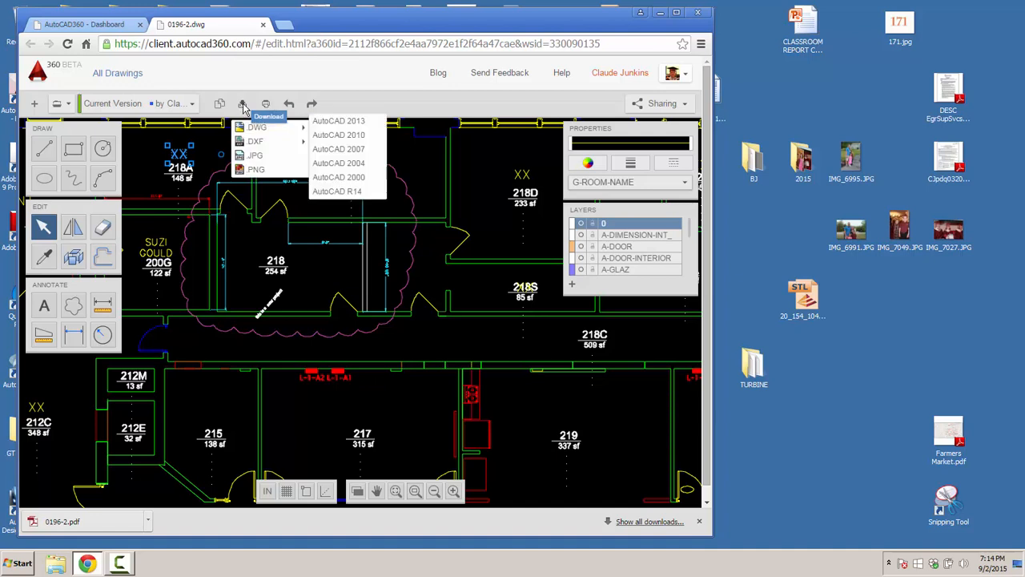
{"action": "left_click", "coordinate": [346, 120]}
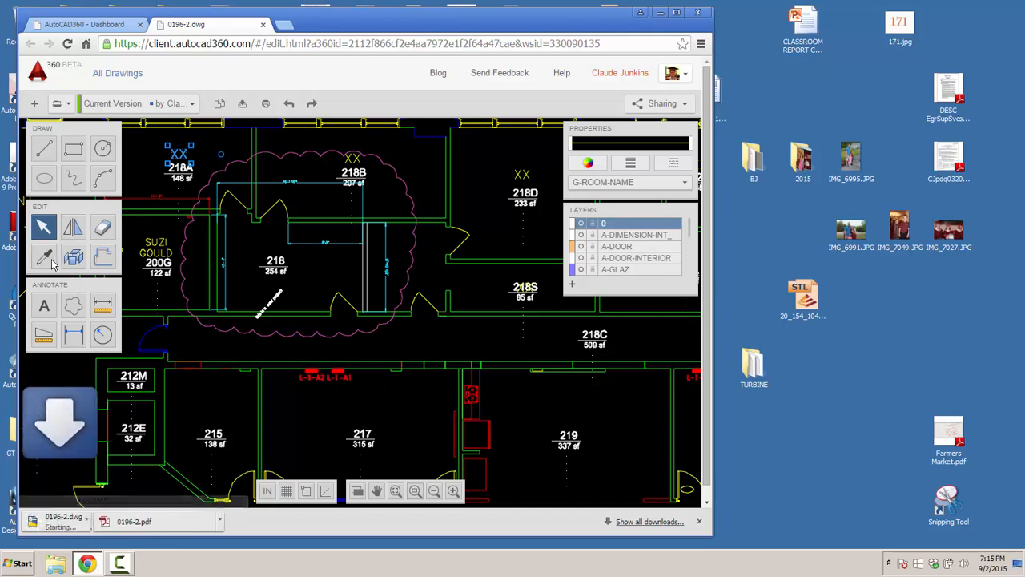
- Show the downloading 0196-2.dwg in the Downloads folder, then minimize that window
{"action": "right_click", "coordinate": [63, 524]}
{"action": "left_click", "coordinate": [93, 492]}
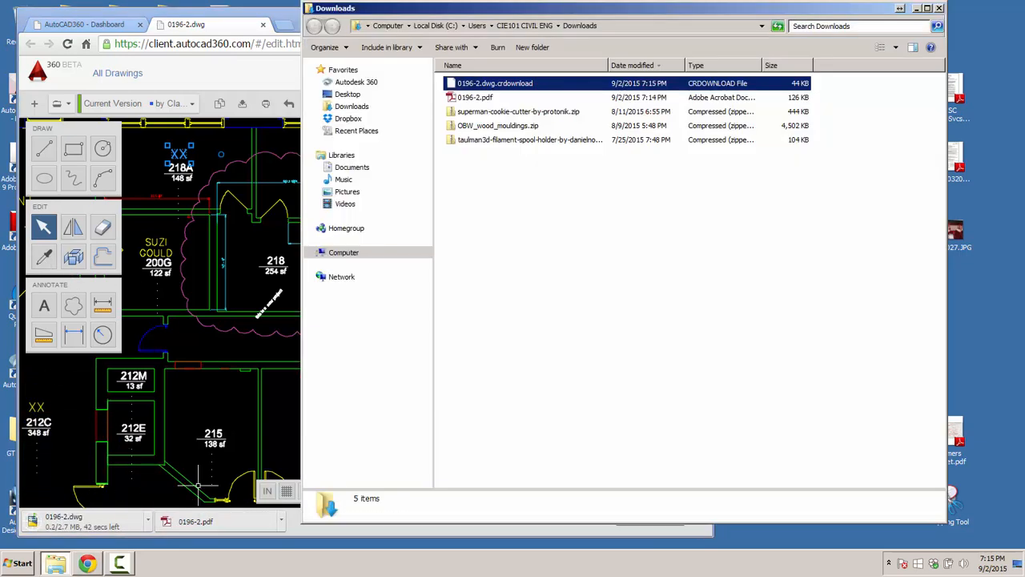
{"action": "left_click", "coordinate": [927, 9]}
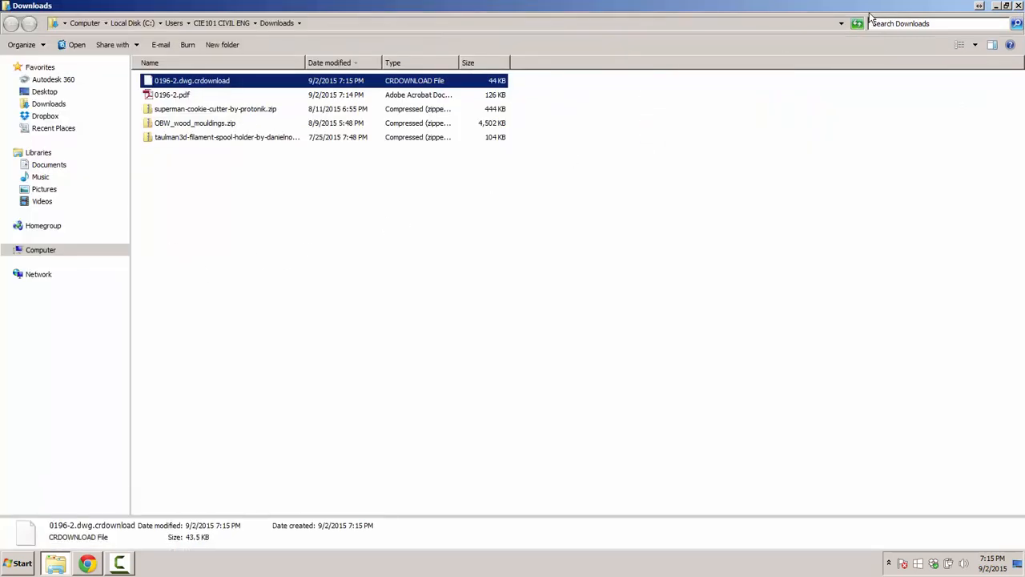
{"action": "left_click", "coordinate": [1007, 6]}
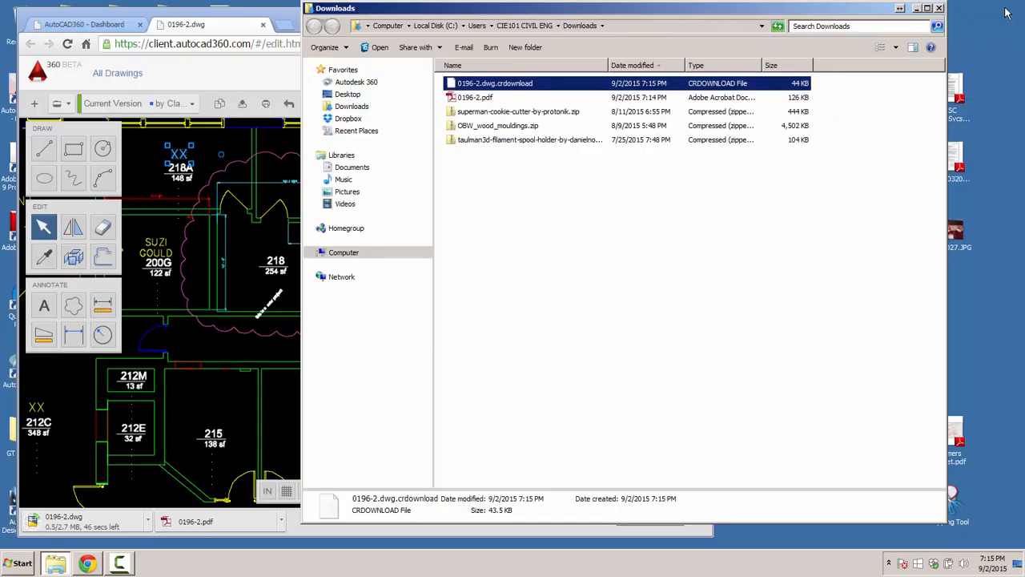
{"action": "left_click", "coordinate": [917, 9]}
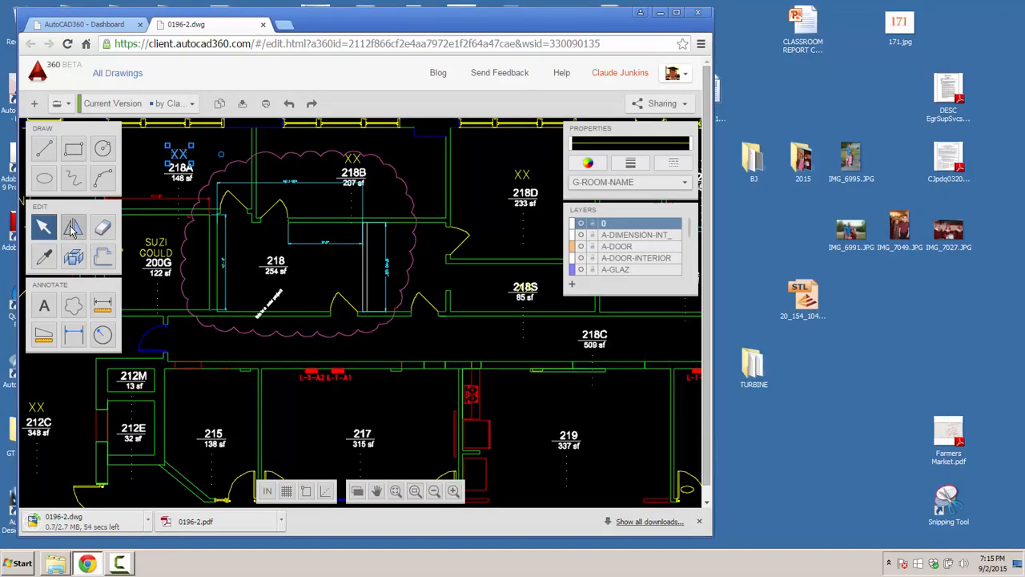
- Window-select the door below room 218 and mirror it about a vertical line
{"action": "scroll", "coordinate": [333, 267], "scroll_direction": "up", "scroll_amount": 3}
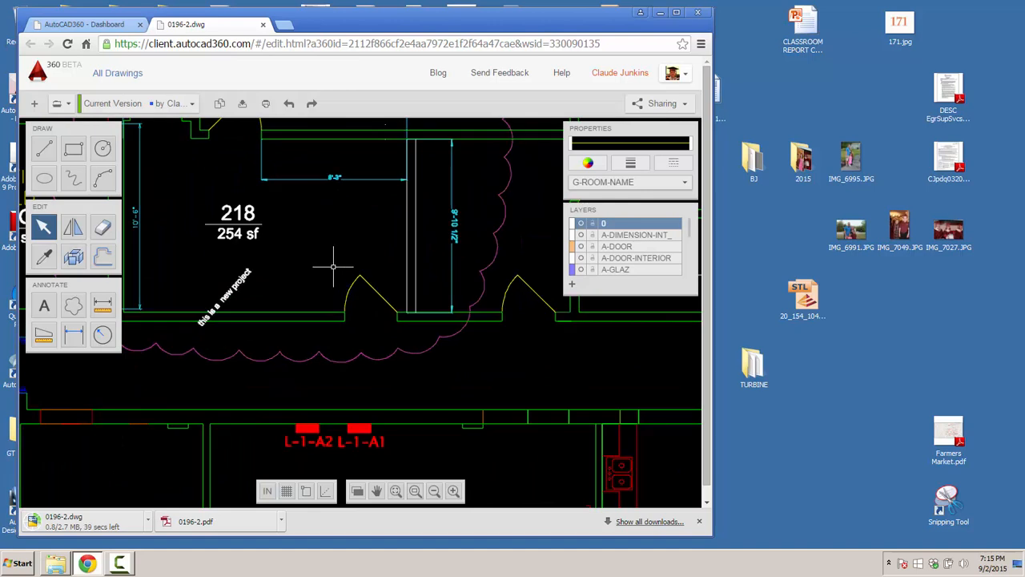
{"action": "left_click", "coordinate": [334, 268]}
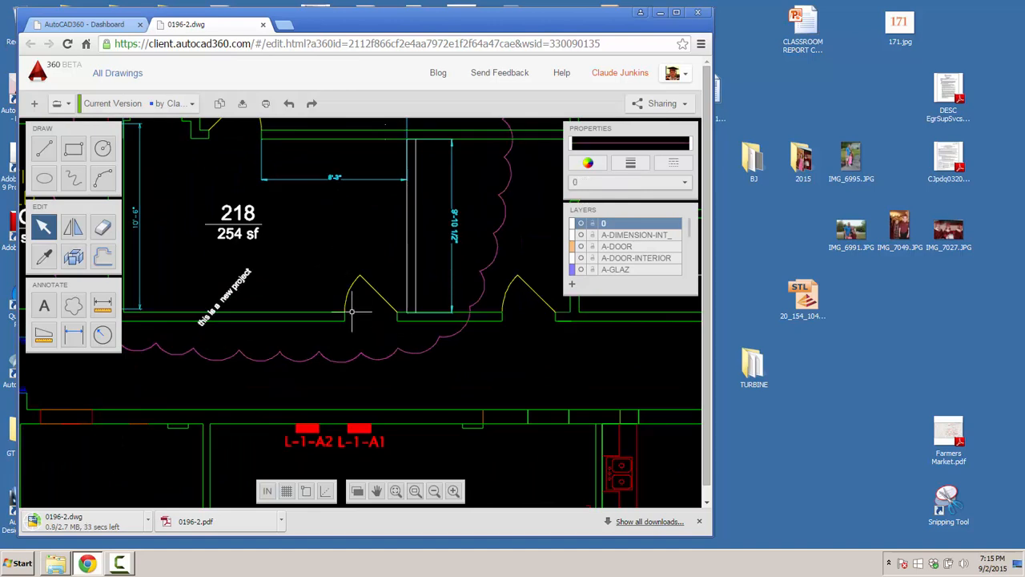
{"action": "left_click", "coordinate": [43, 226]}
{"action": "left_click_drag", "start_coordinate": [330, 261], "coordinate": [404, 339]}
{"action": "left_click", "coordinate": [72, 227]}
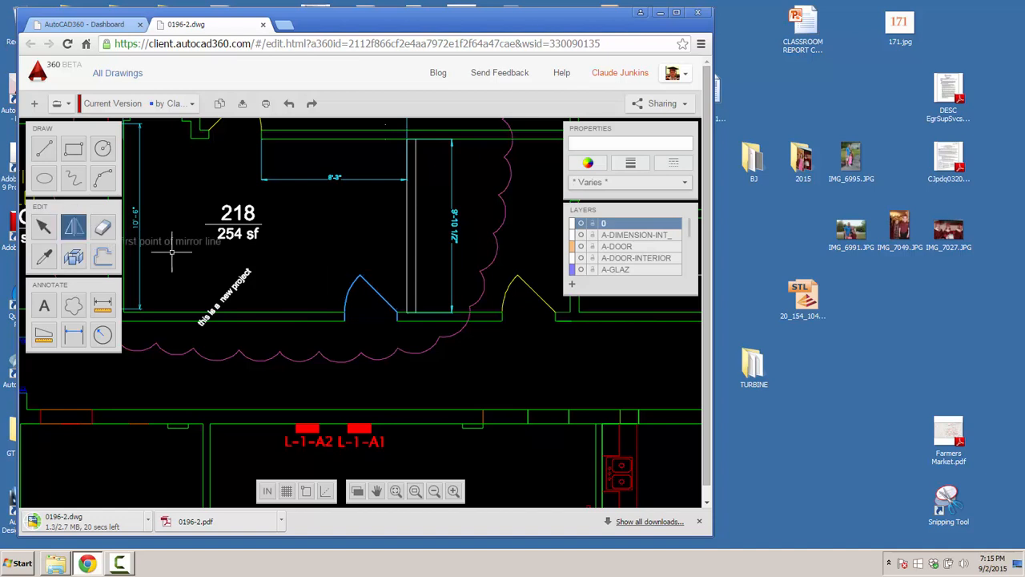
{"action": "left_click", "coordinate": [410, 266]}
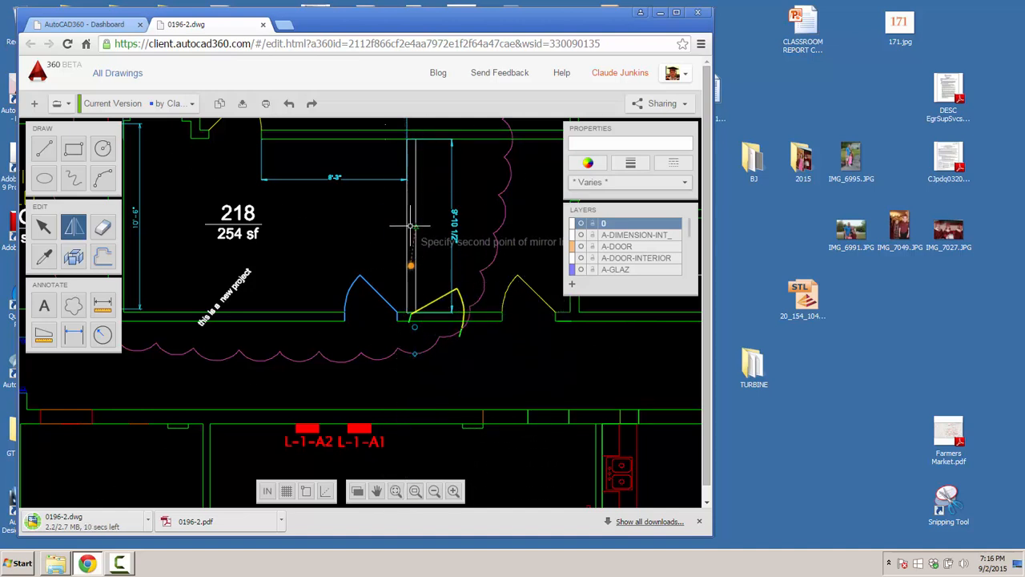
{"action": "scroll", "coordinate": [404, 234], "scroll_direction": "up", "scroll_amount": 3}
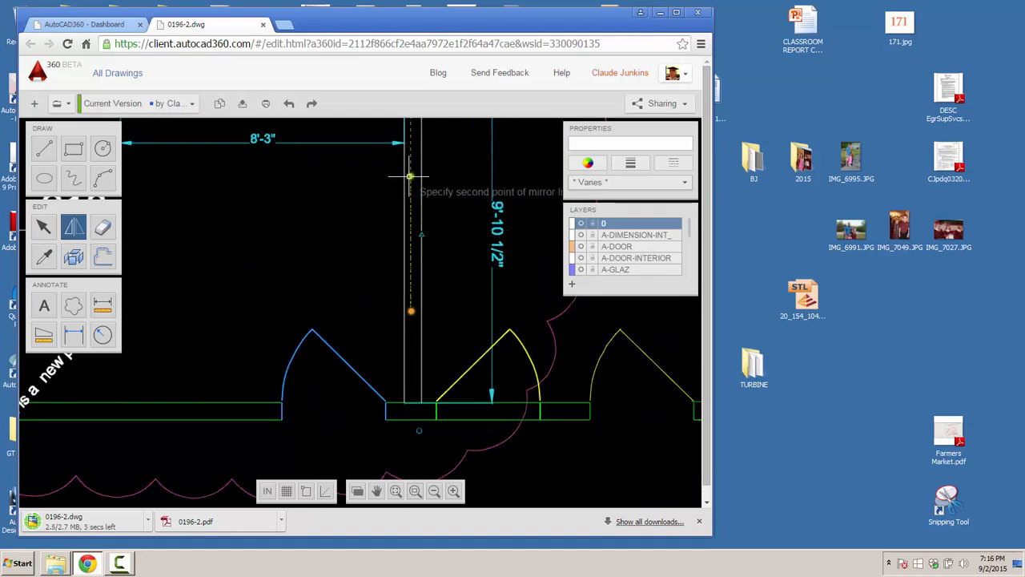
{"action": "left_click", "coordinate": [410, 177]}
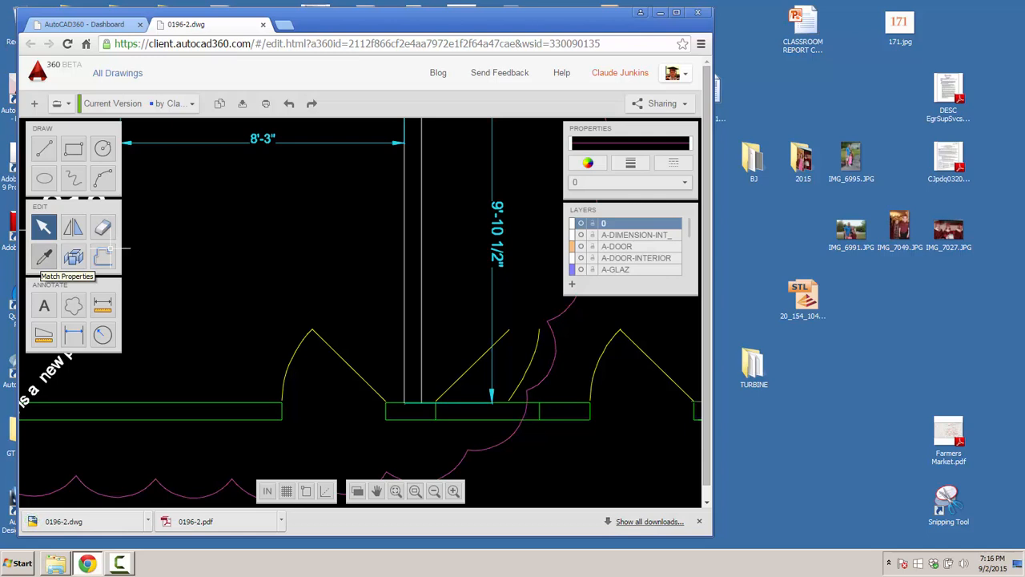
- Start Match Properties with the interior wall as the source object
{"action": "left_click", "coordinate": [44, 256]}
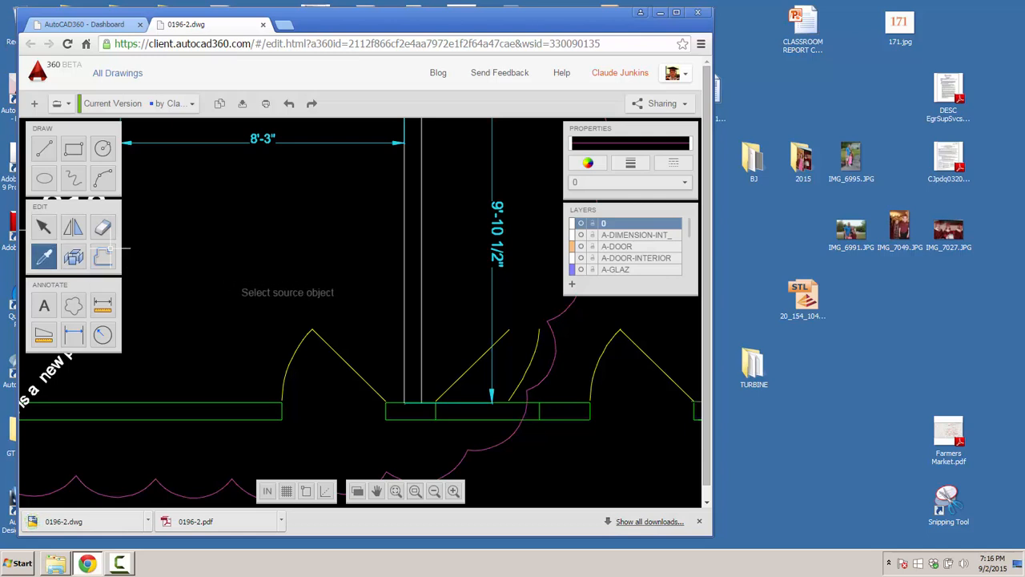
{"action": "scroll", "coordinate": [241, 283], "scroll_direction": "down", "scroll_amount": 5}
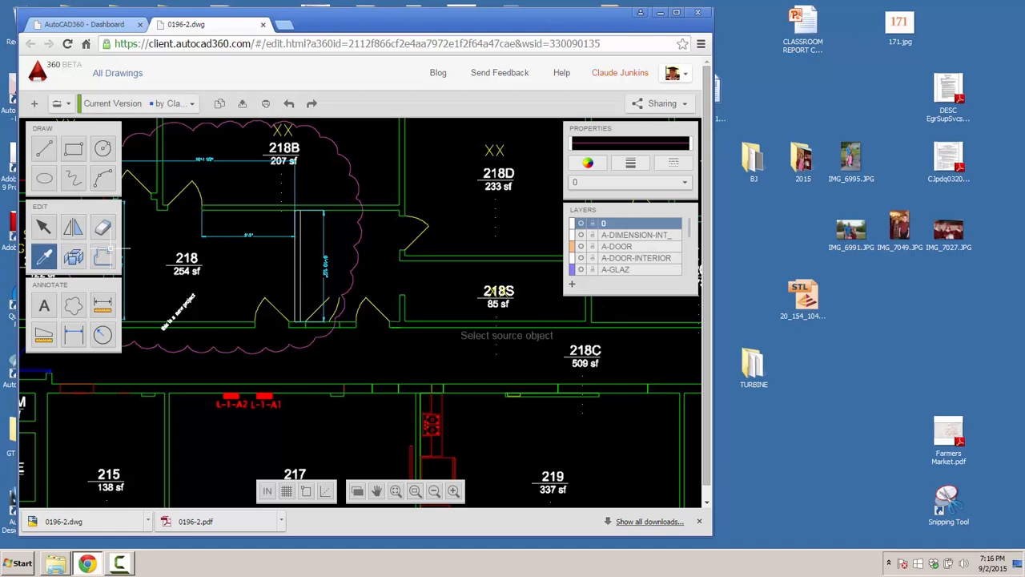
{"action": "left_click", "coordinate": [481, 321]}
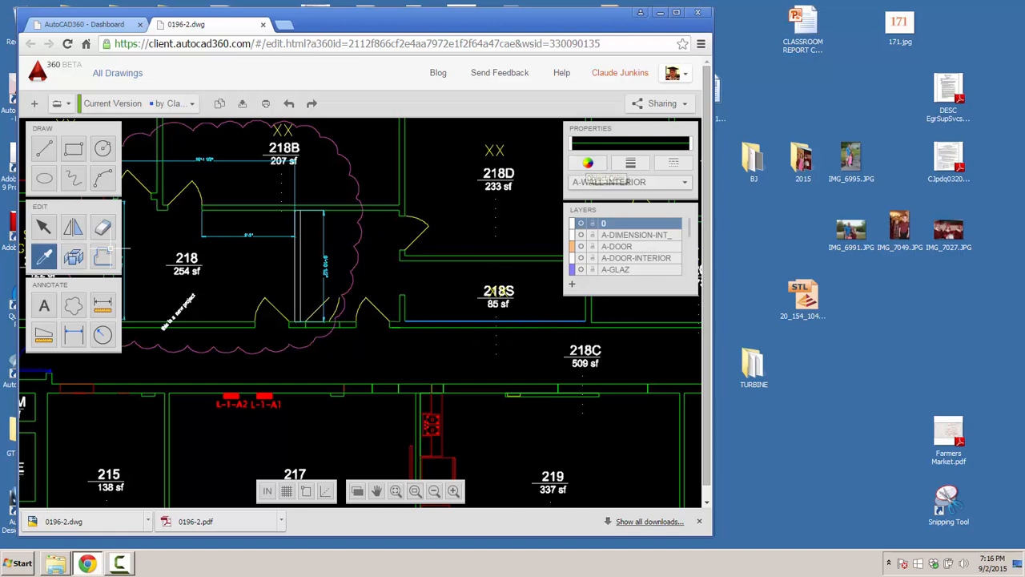
- Begin a line near room 218D, cancel it, and delete the diagonal line there
{"action": "key", "text": "l"}
{"action": "left_click", "coordinate": [443, 191]}
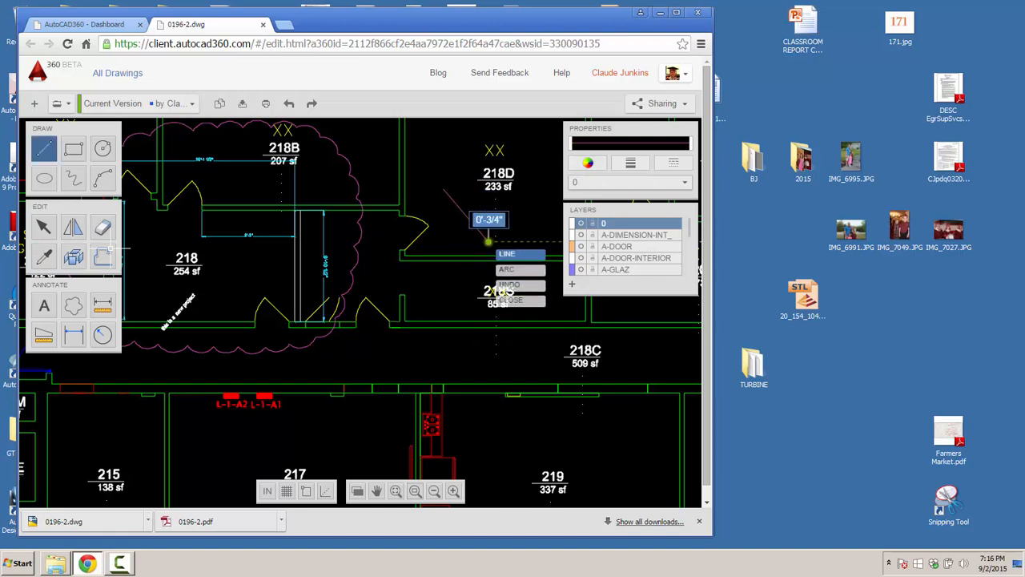
{"action": "left_click", "coordinate": [478, 226]}
{"action": "key", "text": "Escape"}
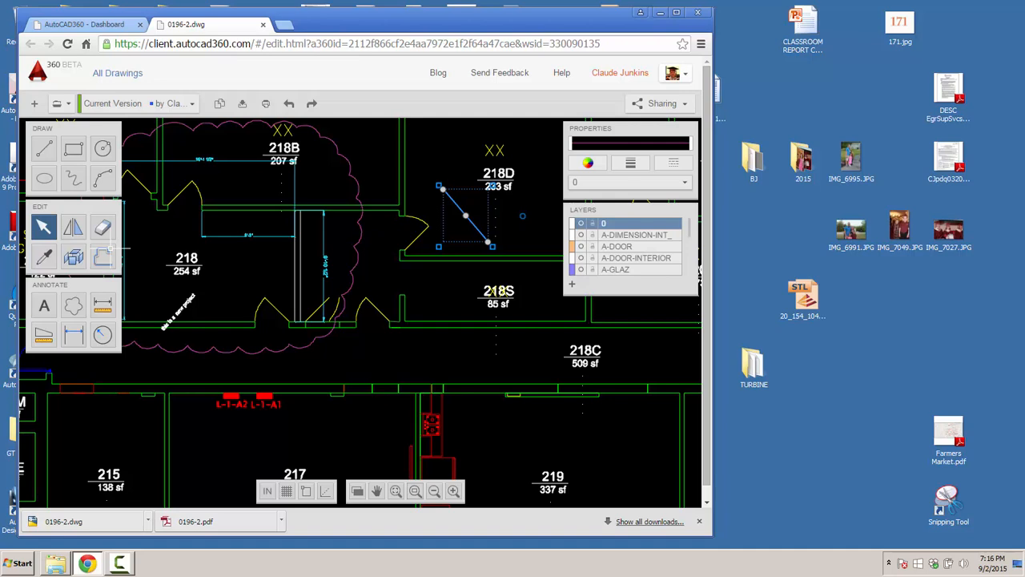
{"action": "key", "text": "Delete"}
- Cancel Match Properties on the room 219 furniture and close the browser window with the drawing
{"action": "scroll", "coordinate": [407, 293], "scroll_direction": "down", "scroll_amount": 2}
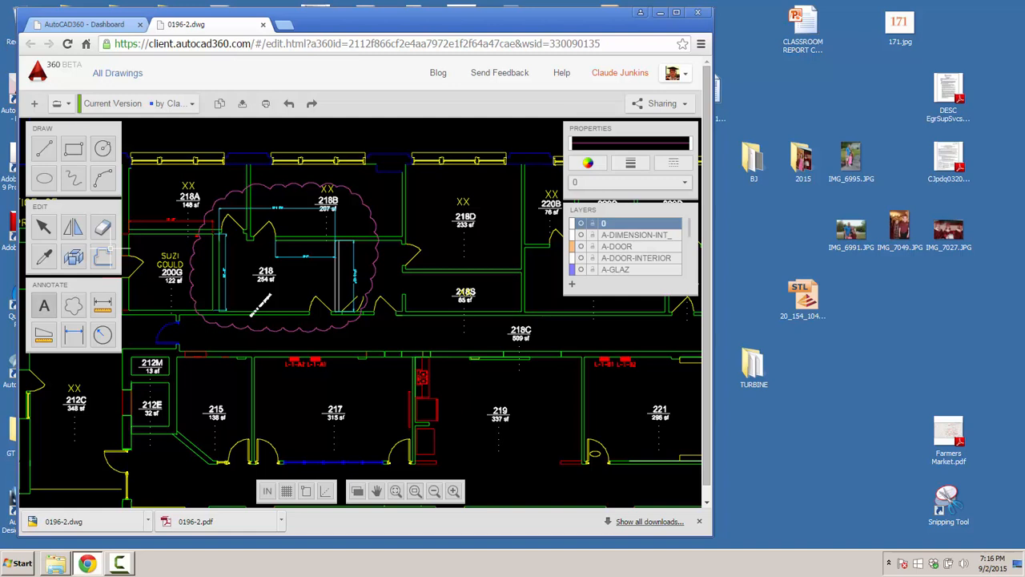
{"action": "left_click", "coordinate": [44, 257]}
{"action": "left_click", "coordinate": [433, 413]}
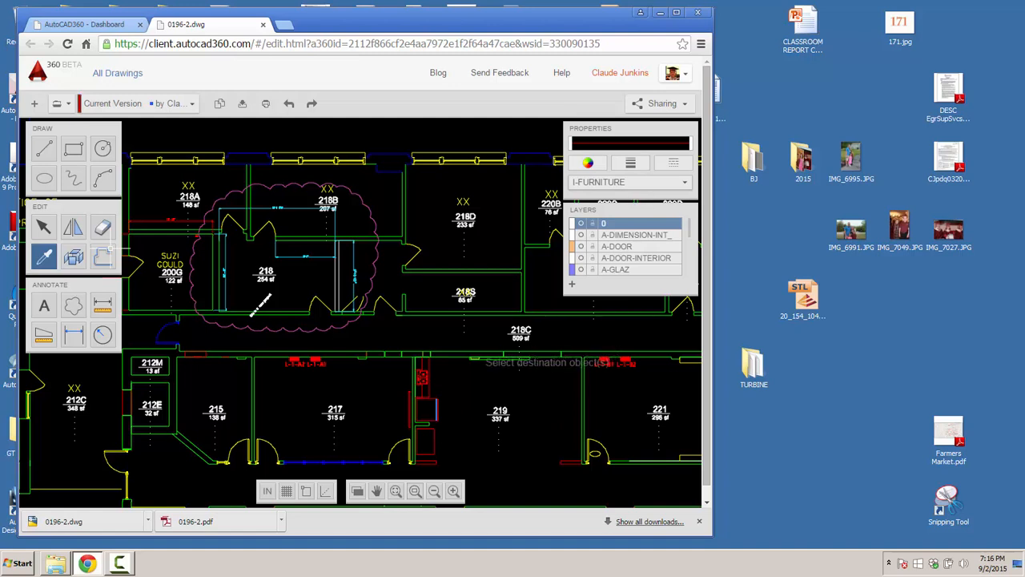
{"action": "key", "text": "Escape"}
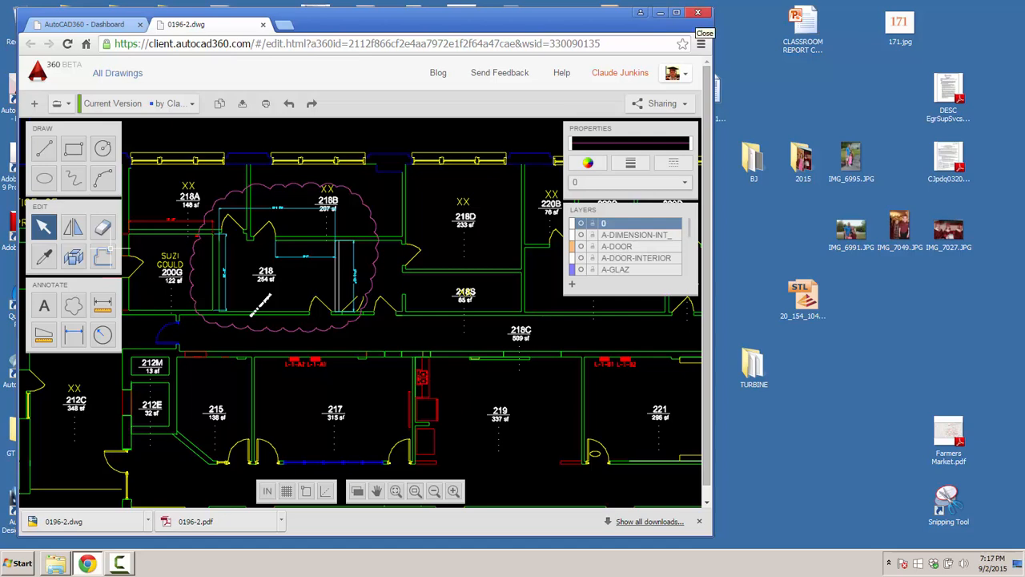
{"action": "left_click", "coordinate": [698, 12]}
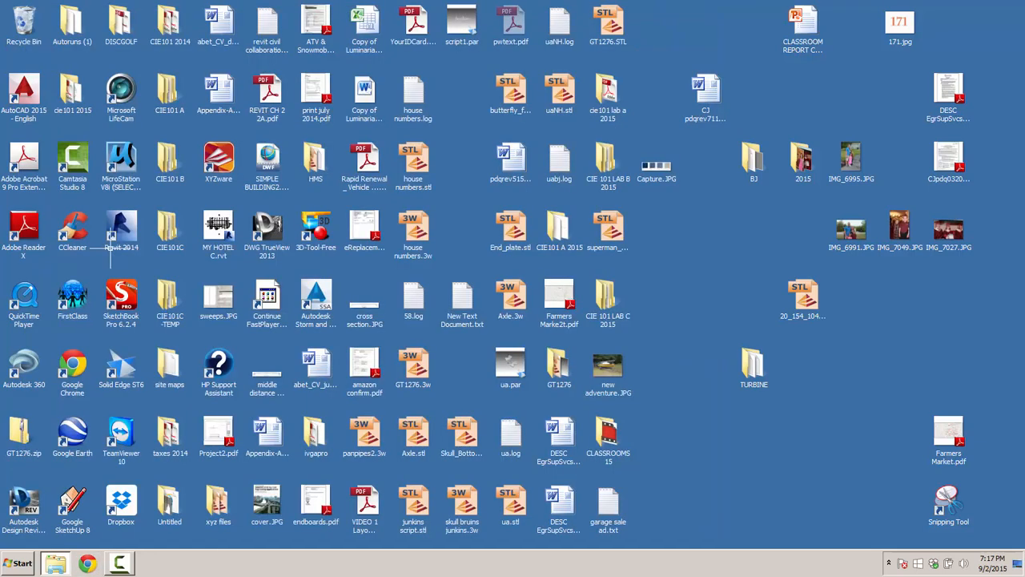
- Launch DWG TrueView 2013 from its desktop shortcut
{"action": "left_click", "coordinate": [268, 231]}
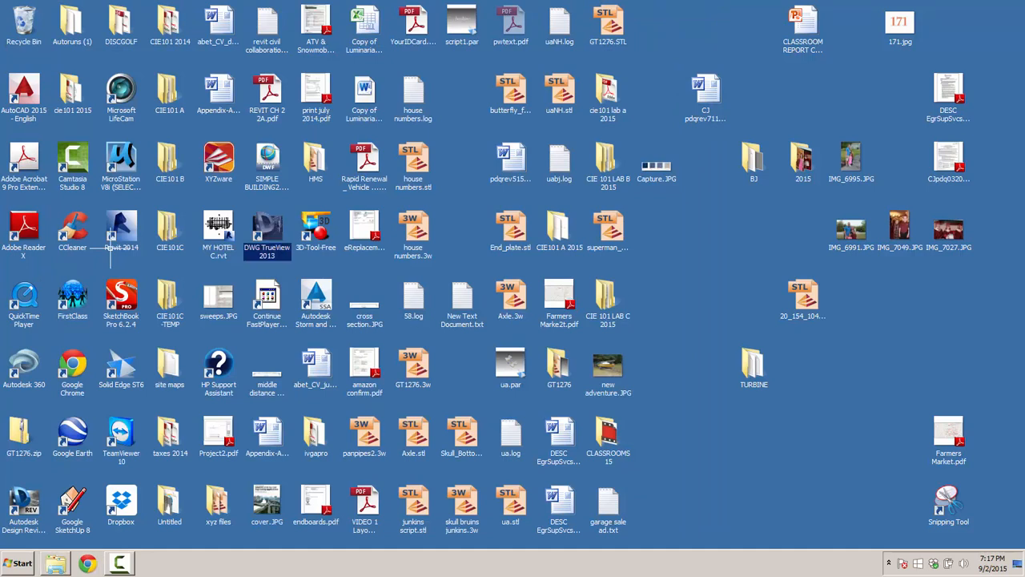
{"action": "double_click", "coordinate": [267, 231]}
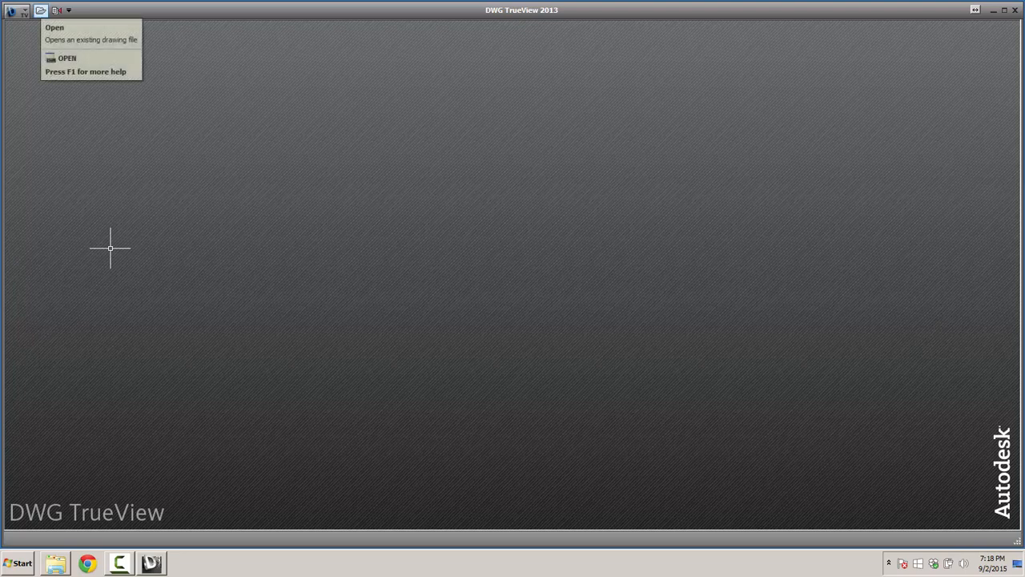
- Open 0196-2.dwg from the Downloads folder and switch to the Model tab
{"action": "left_click", "coordinate": [41, 11]}
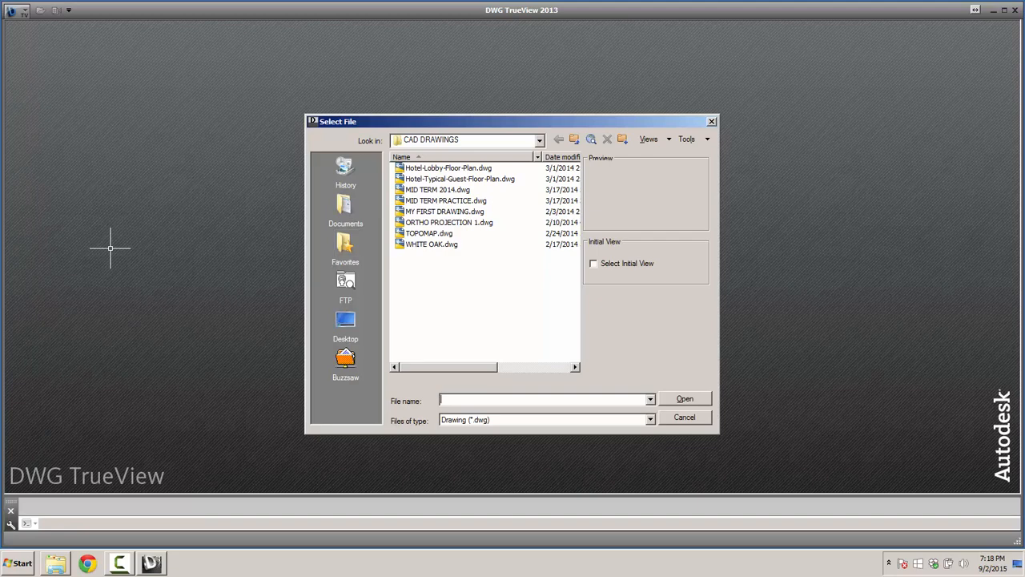
{"action": "left_click", "coordinate": [539, 140]}
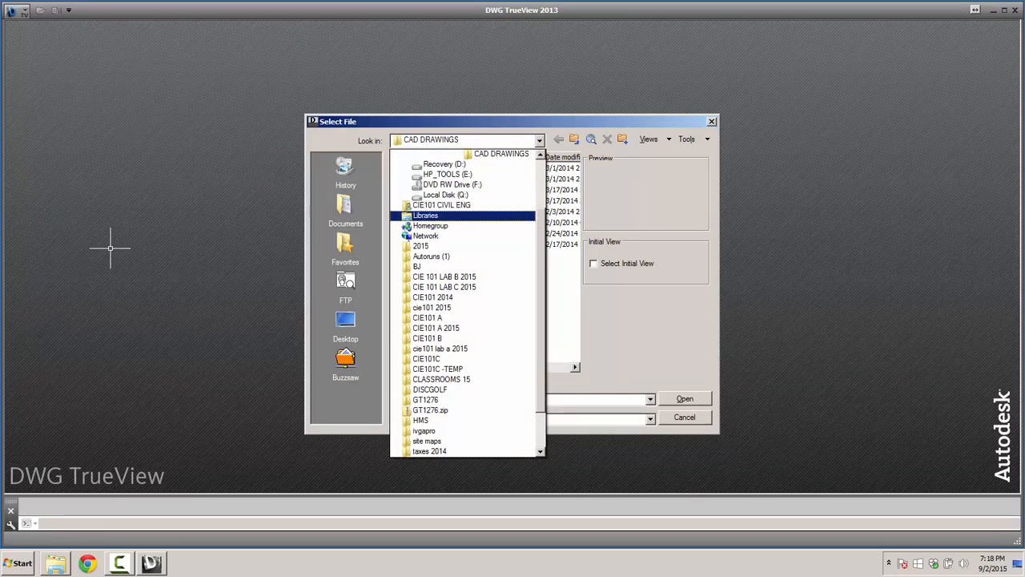
{"action": "scroll", "coordinate": [481, 277], "scroll_direction": "up", "scroll_amount": 3}
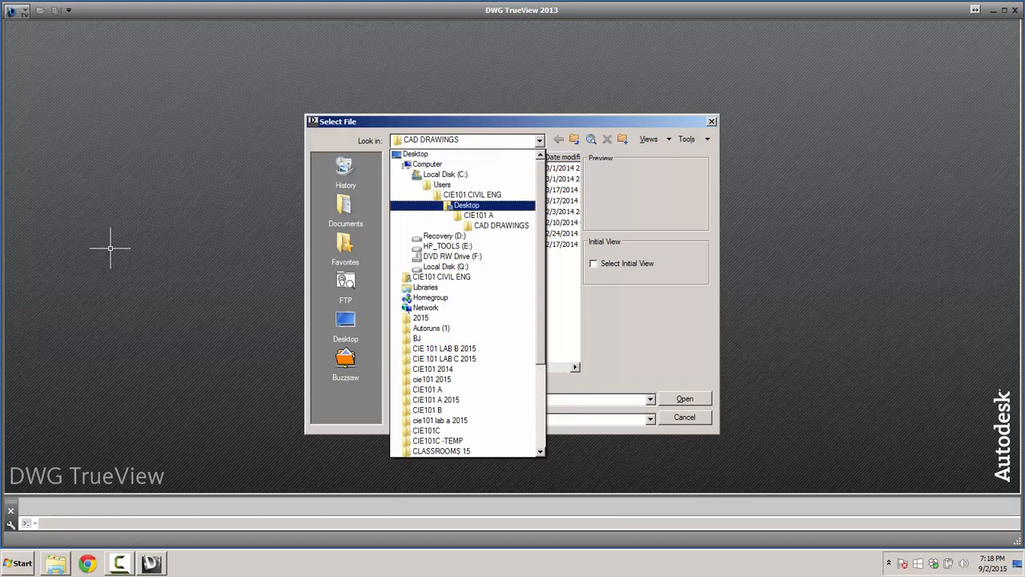
{"action": "left_click", "coordinate": [466, 205]}
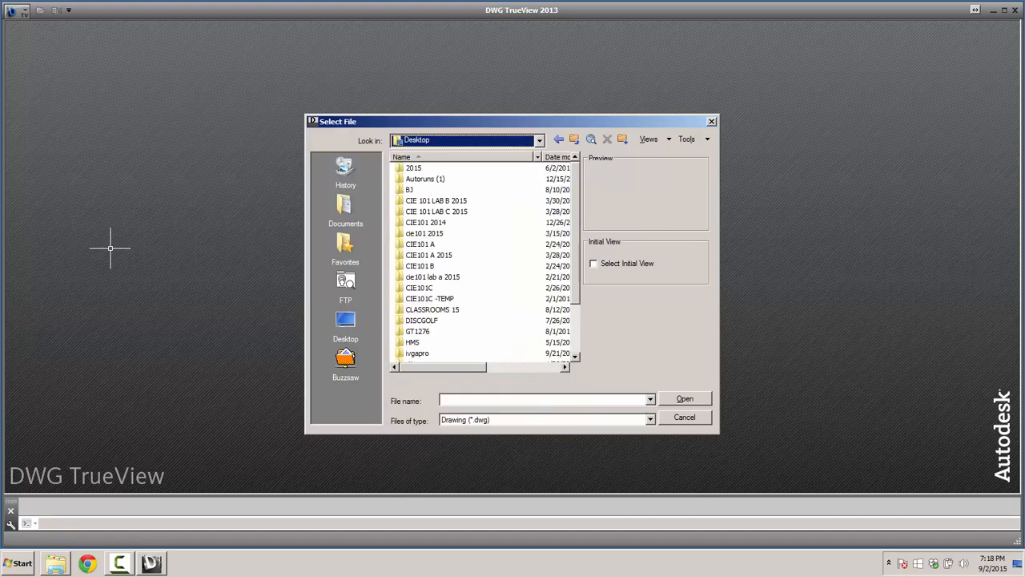
{"action": "left_click", "coordinate": [573, 138]}
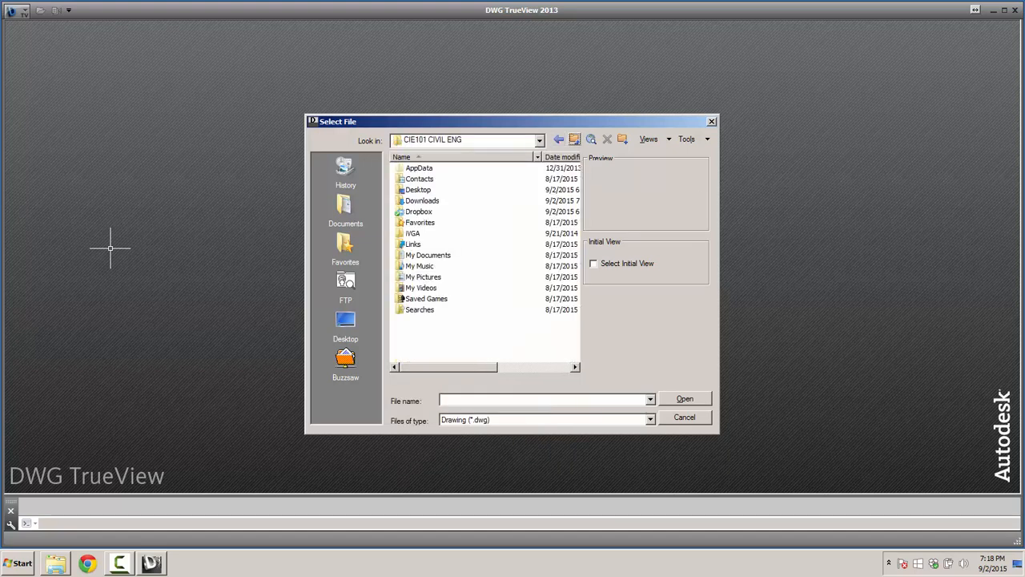
{"action": "double_click", "coordinate": [422, 200]}
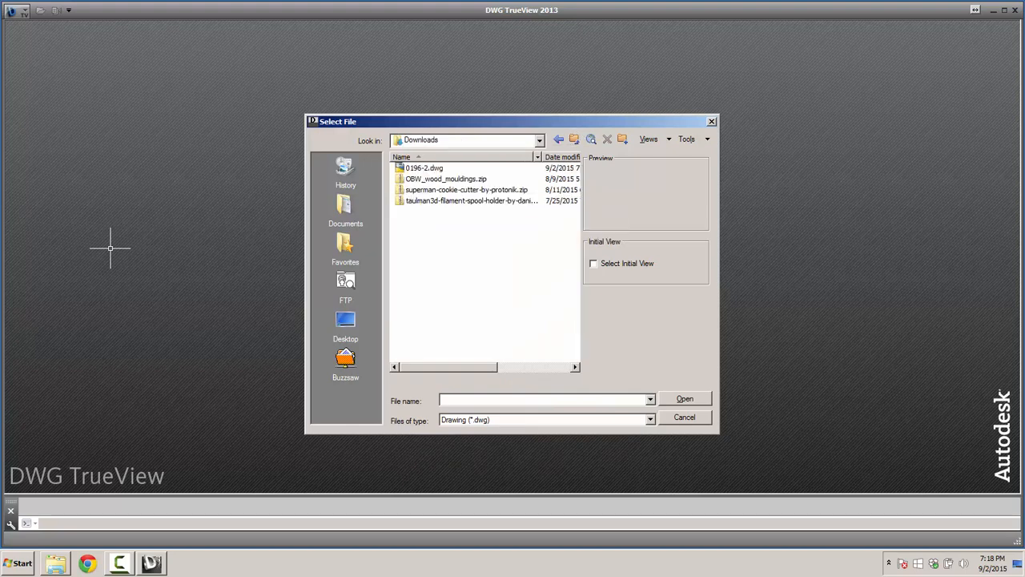
{"action": "left_click", "coordinate": [423, 168]}
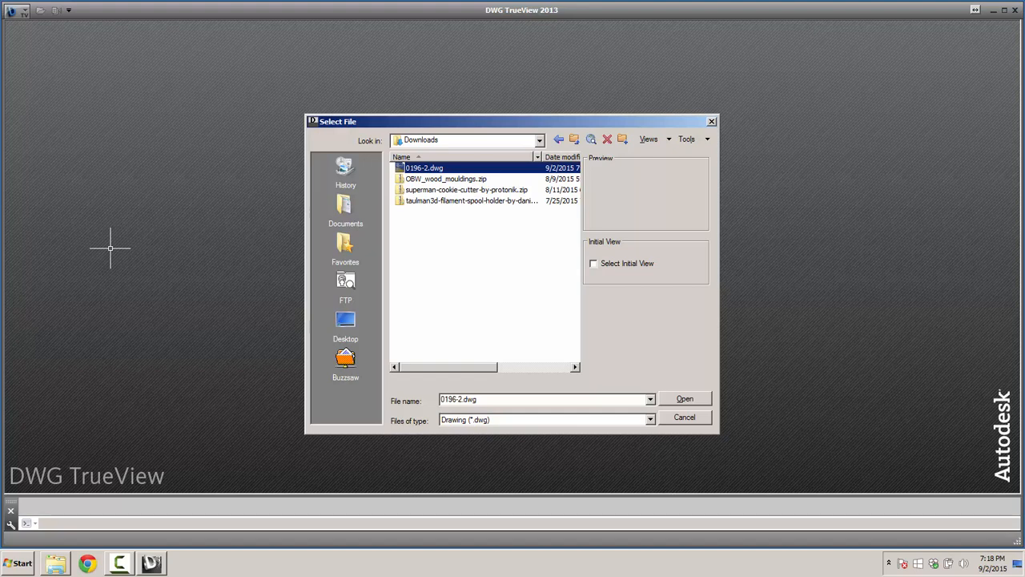
{"action": "key", "text": "Return"}
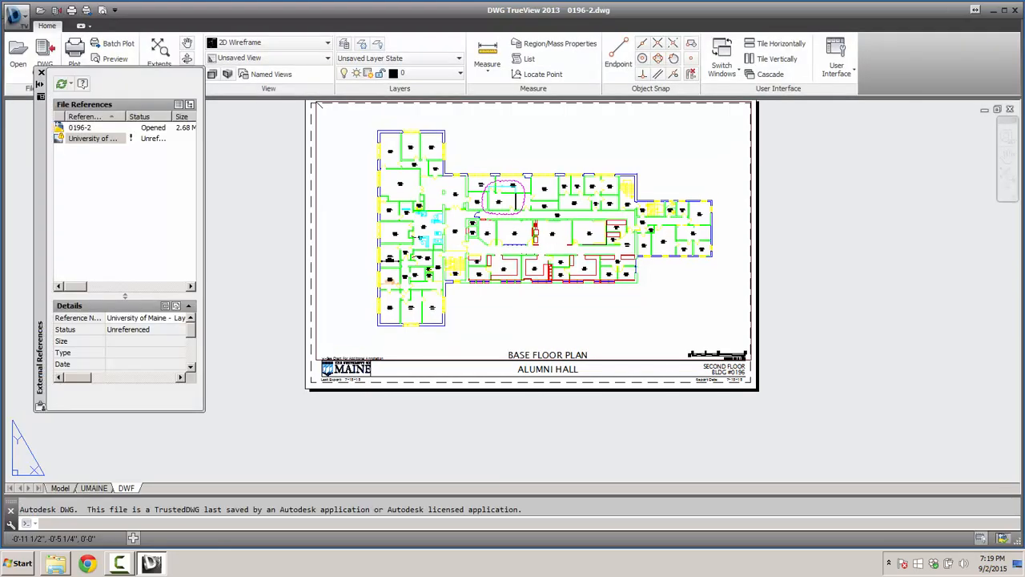
{"action": "left_click", "coordinate": [60, 488]}
- Pan and zoom around room 218's revision cloud, then frame the DWF layout sheet on screen
{"action": "middle_click_drag", "start_coordinate": [404, 285], "coordinate": [532, 354]}
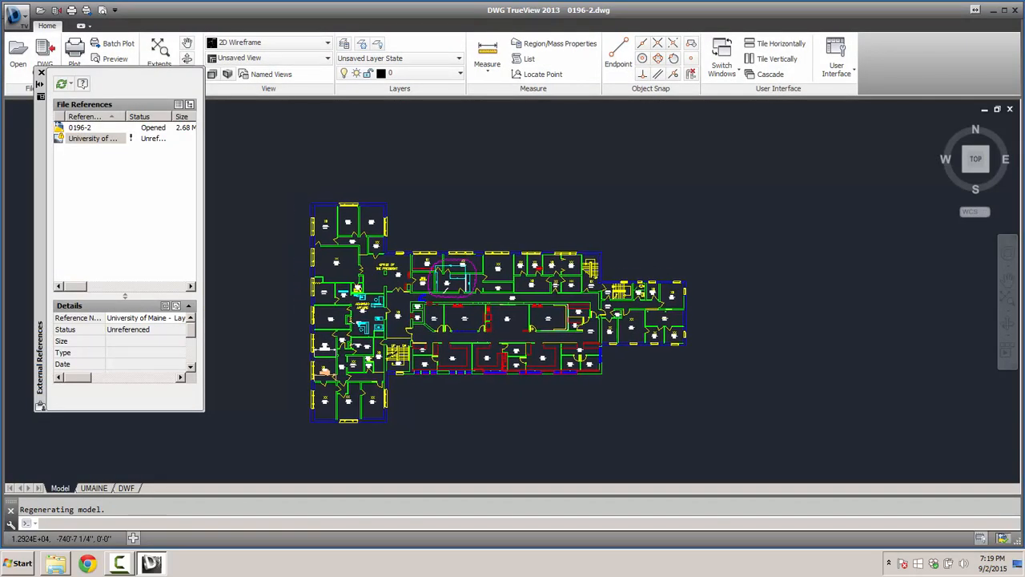
{"action": "scroll", "coordinate": [454, 269], "scroll_direction": "up", "scroll_amount": 8}
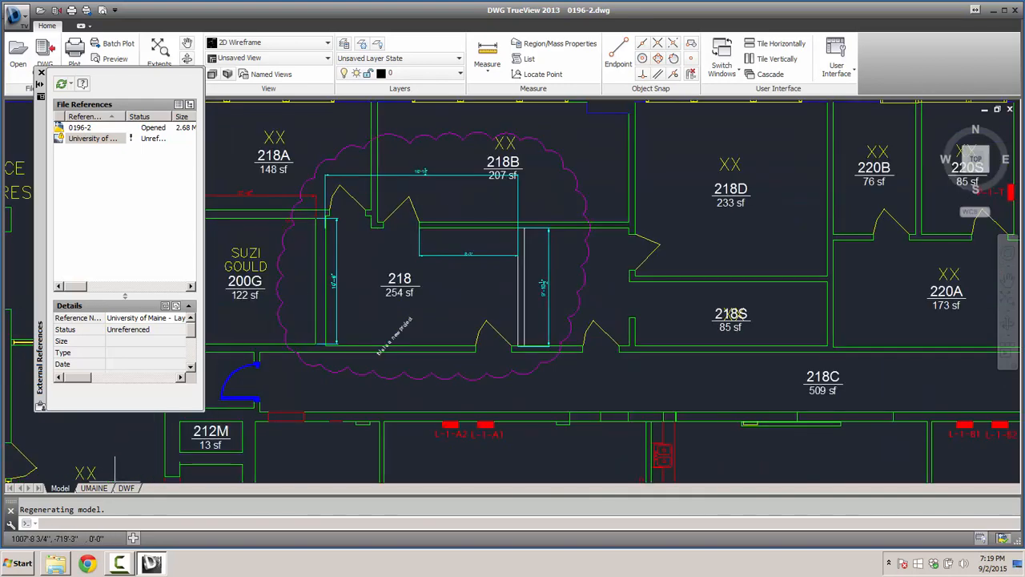
{"action": "left_click", "coordinate": [126, 488]}
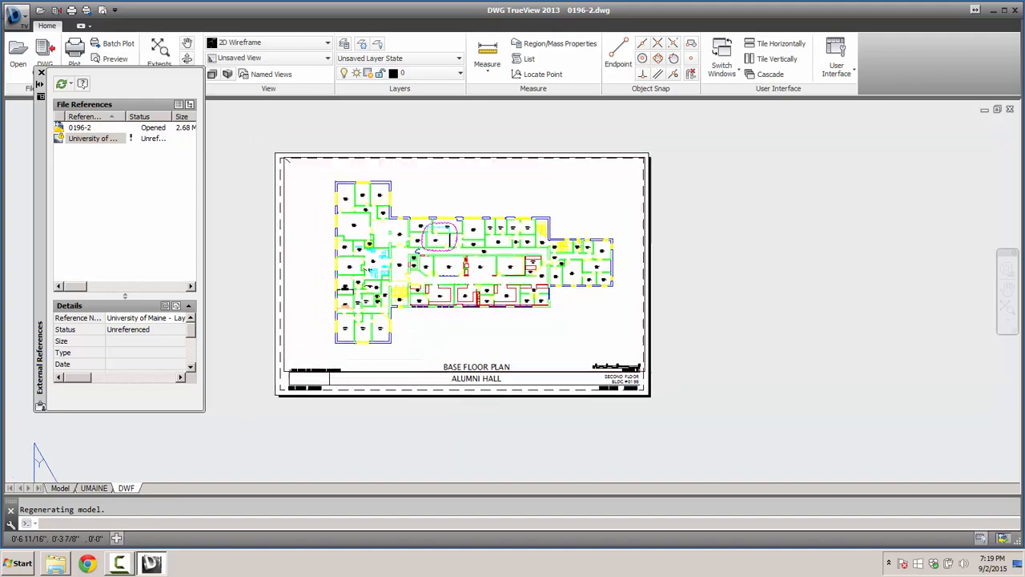
{"action": "middle_click_drag", "start_coordinate": [428, 304], "coordinate": [458, 316]}
{"action": "scroll", "coordinate": [510, 380], "scroll_direction": "up", "scroll_amount": 2}
{"action": "middle_click_drag", "start_coordinate": [513, 374], "coordinate": [585, 430]}
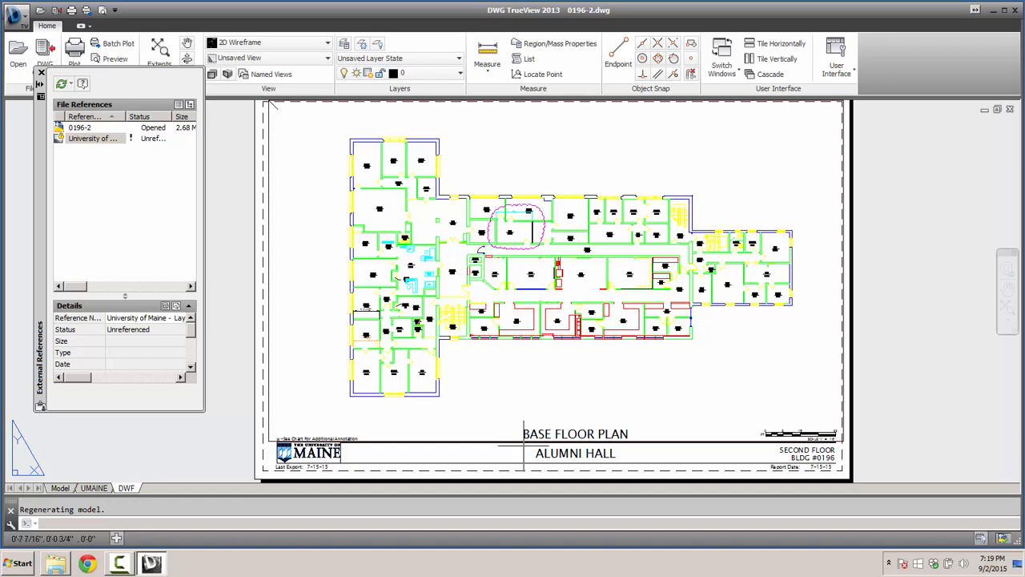
{"action": "mouse_move", "coordinate": [491, 393]}
{"action": "middle_mouse_down"}
{"action": "mouse_move", "coordinate": [495, 367]}
{"action": "mouse_move", "coordinate": [499, 407]}
{"action": "middle_mouse_up"}
{"action": "scroll", "coordinate": [490, 295], "scroll_direction": "up", "scroll_amount": 7}
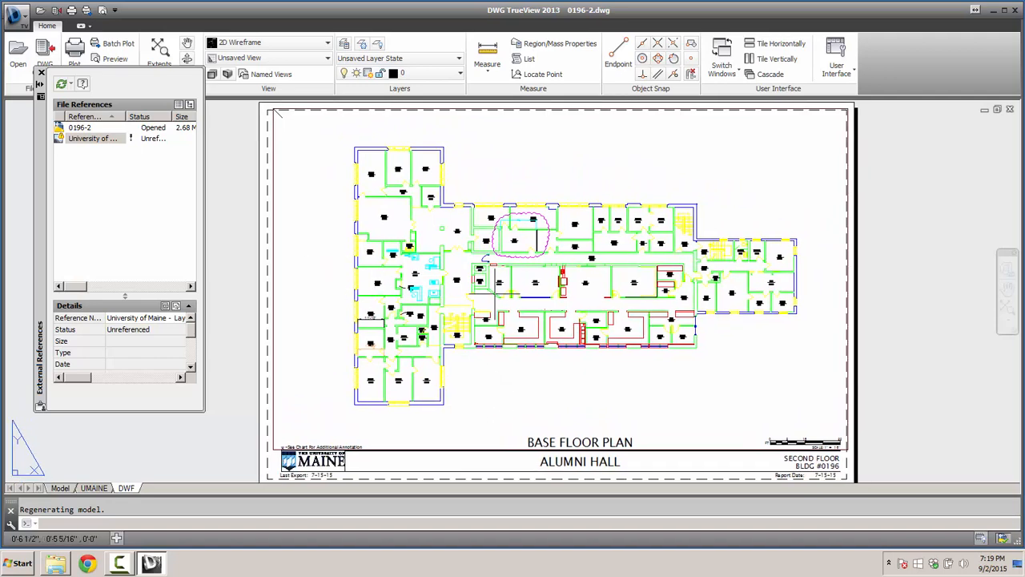
{"action": "scroll", "coordinate": [499, 298], "scroll_direction": "down", "scroll_amount": 7}
{"action": "scroll", "coordinate": [505, 296], "scroll_direction": "up", "scroll_amount": 3}
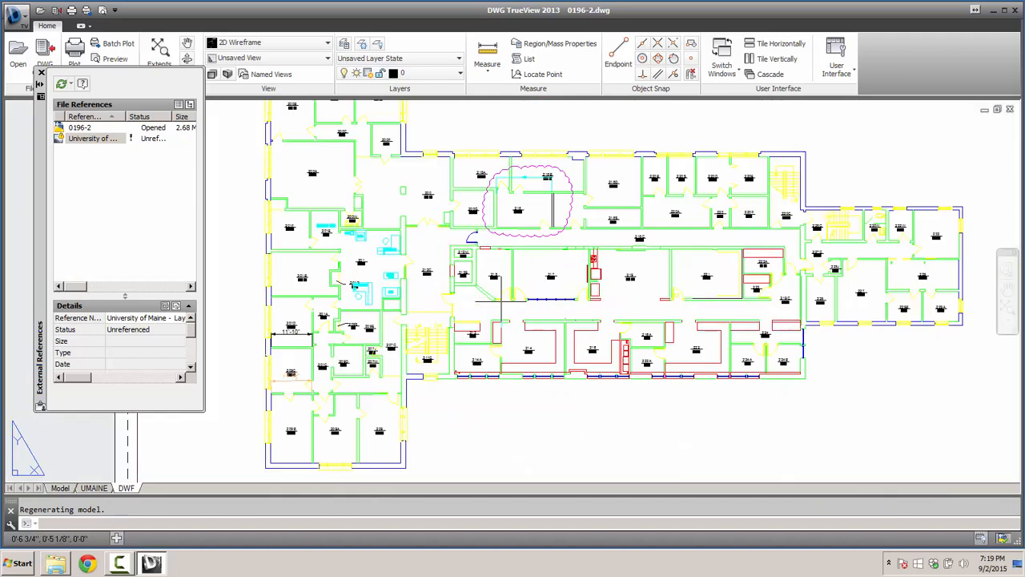
{"action": "scroll", "coordinate": [504, 296], "scroll_direction": "down", "scroll_amount": 3}
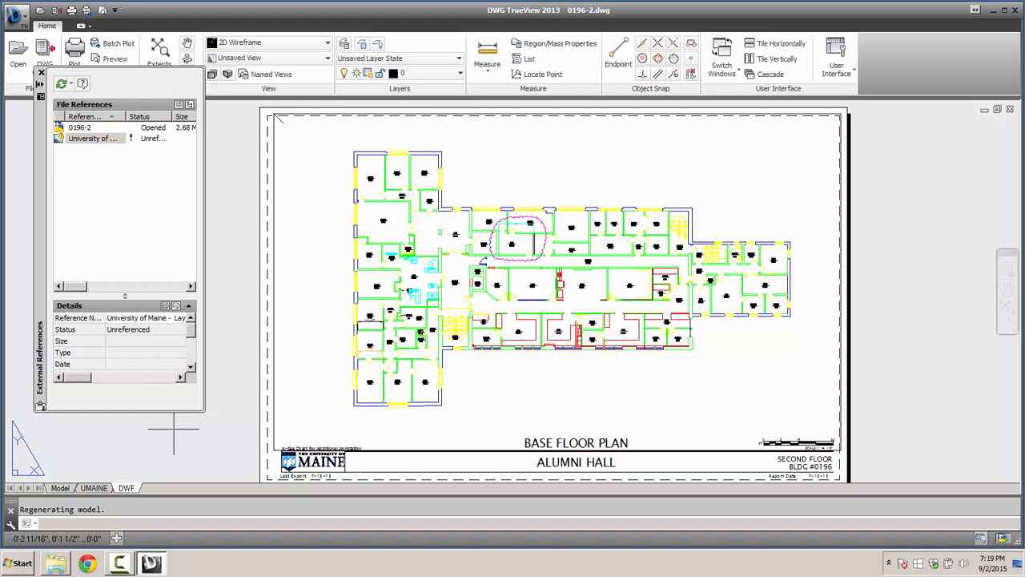
{"action": "mouse_move", "coordinate": [92, 138]}
- Close the External References palette and fit the UMAINE layout sheet in view with Zoom Extents
{"action": "left_click", "coordinate": [40, 73]}
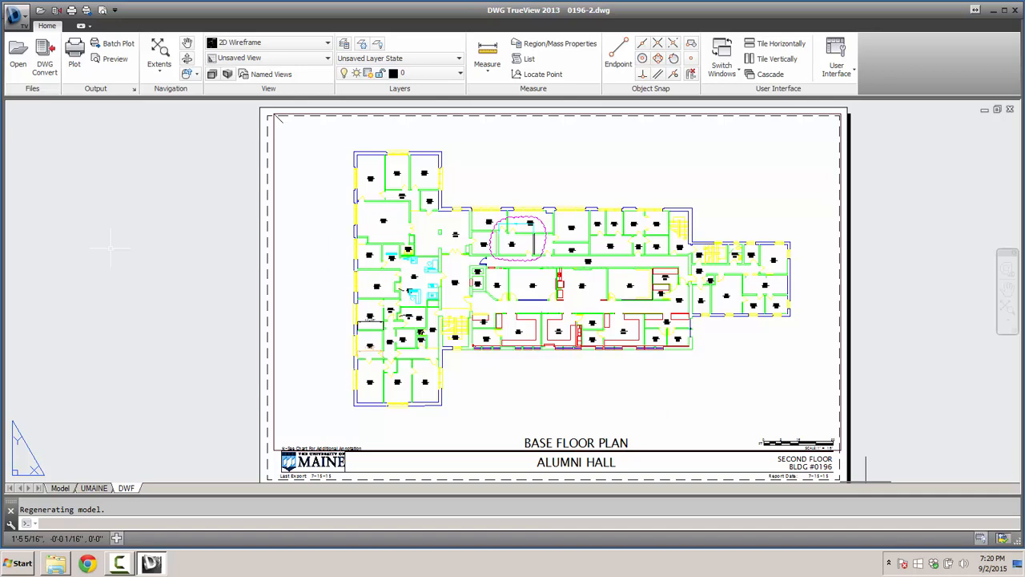
{"action": "left_click", "coordinate": [93, 488]}
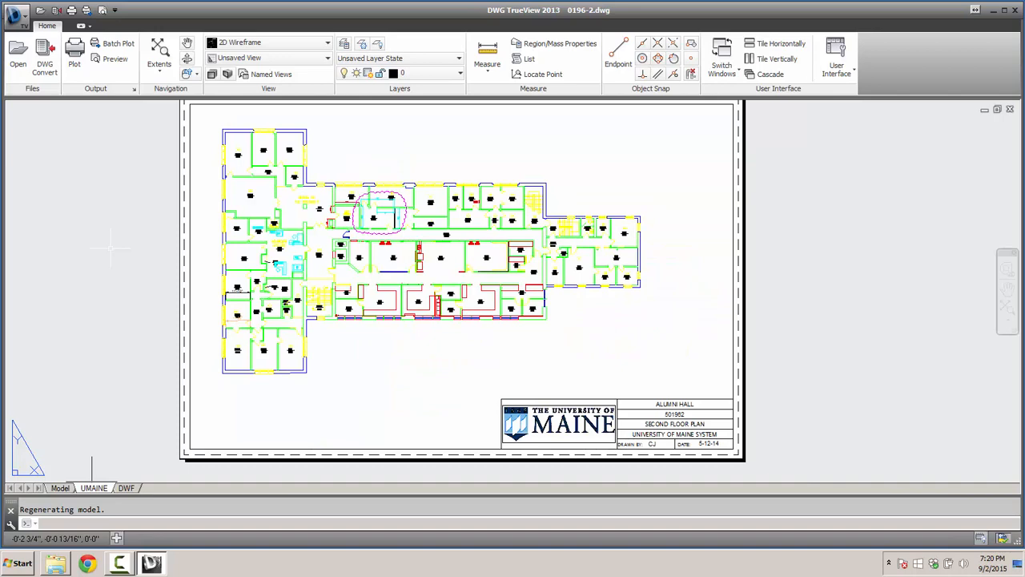
{"action": "scroll", "coordinate": [414, 276], "scroll_direction": "up", "scroll_amount": 6}
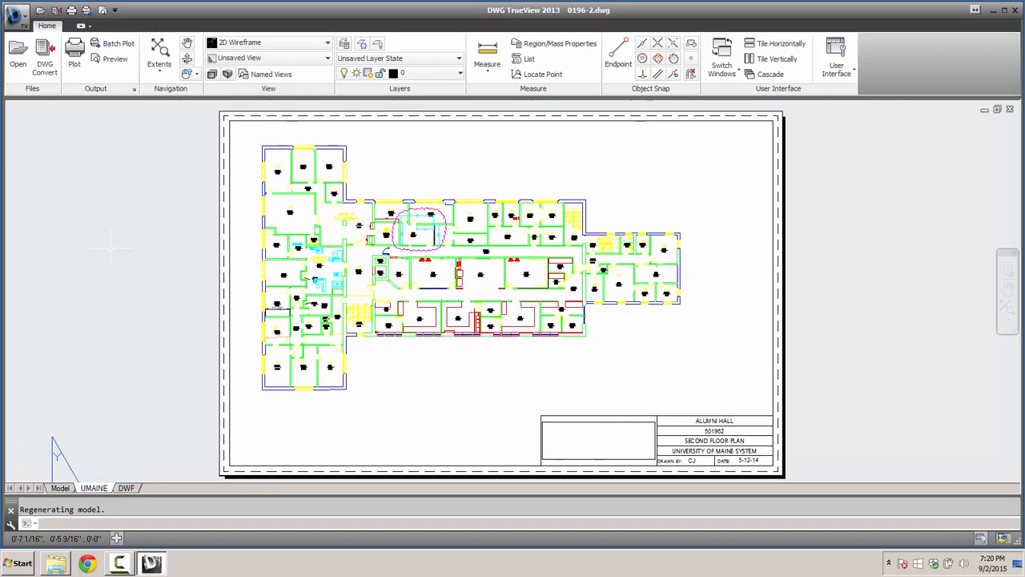
{"action": "scroll", "coordinate": [446, 272], "scroll_direction": "down", "scroll_amount": 6}
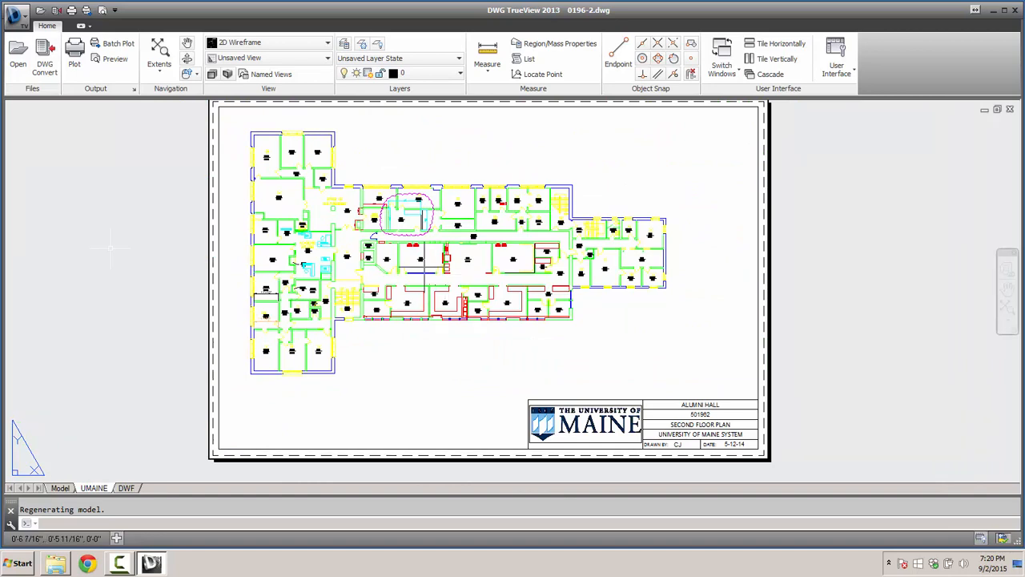
{"action": "left_click", "coordinate": [159, 54]}
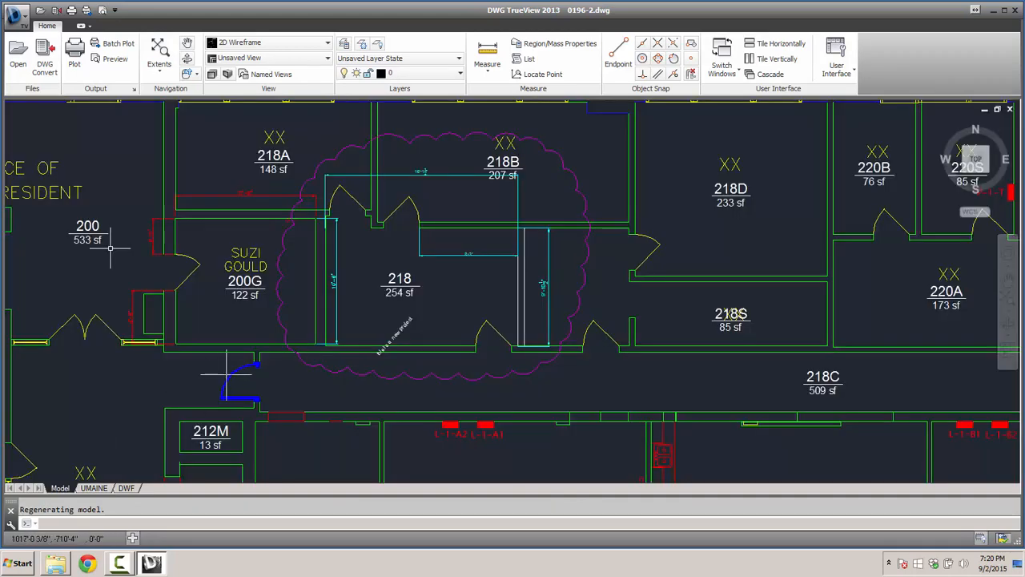
{"action": "middle_click_drag", "start_coordinate": [227, 374], "coordinate": [289, 397]}
{"action": "scroll", "coordinate": [341, 362], "scroll_direction": "up", "scroll_amount": 2}
{"action": "scroll", "coordinate": [341, 362], "scroll_direction": "down", "scroll_amount": 2}
{"action": "mouse_move", "coordinate": [345, 346]}
{"action": "middle_mouse_down"}
{"action": "mouse_move", "coordinate": [353, 381]}
{"action": "mouse_move", "coordinate": [336, 391]}
{"action": "middle_mouse_up"}
{"action": "scroll", "coordinate": [354, 360], "scroll_direction": "up", "scroll_amount": 2}
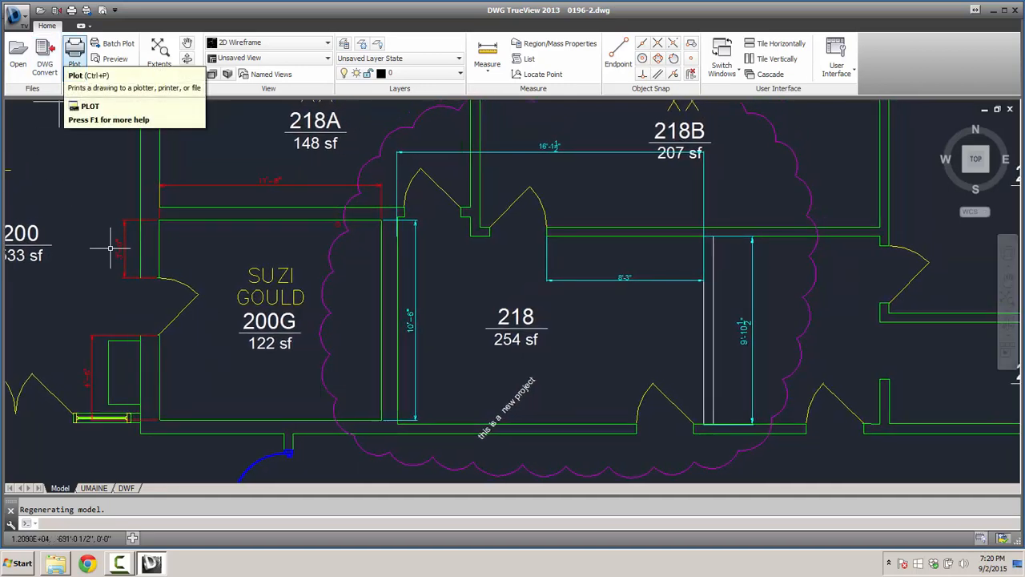
- Preview the plot, then set it to Adobe PDF on 11 x 17 paper, plotting the Display
{"action": "left_click", "coordinate": [110, 59]}
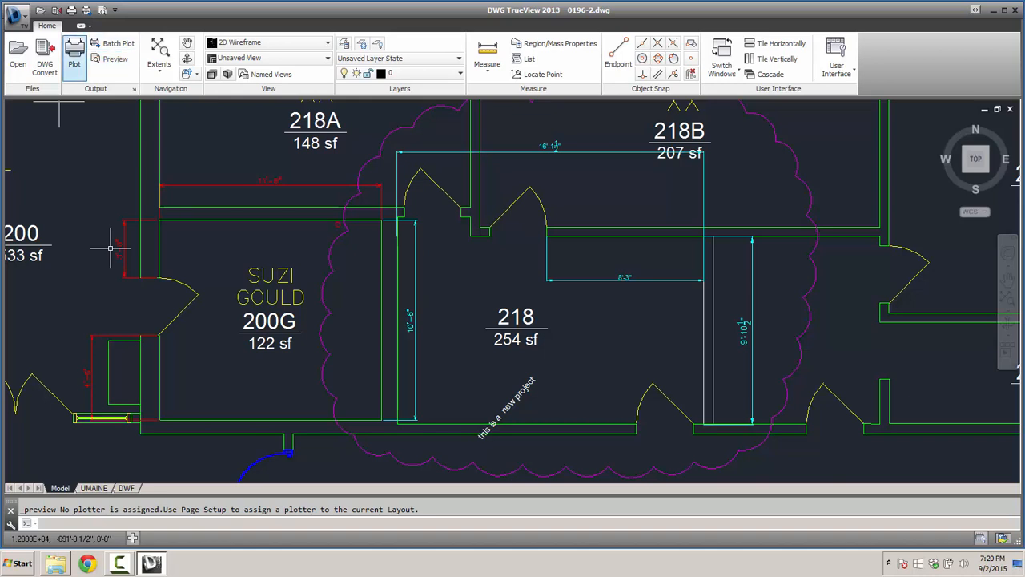
{"action": "left_click", "coordinate": [74, 56]}
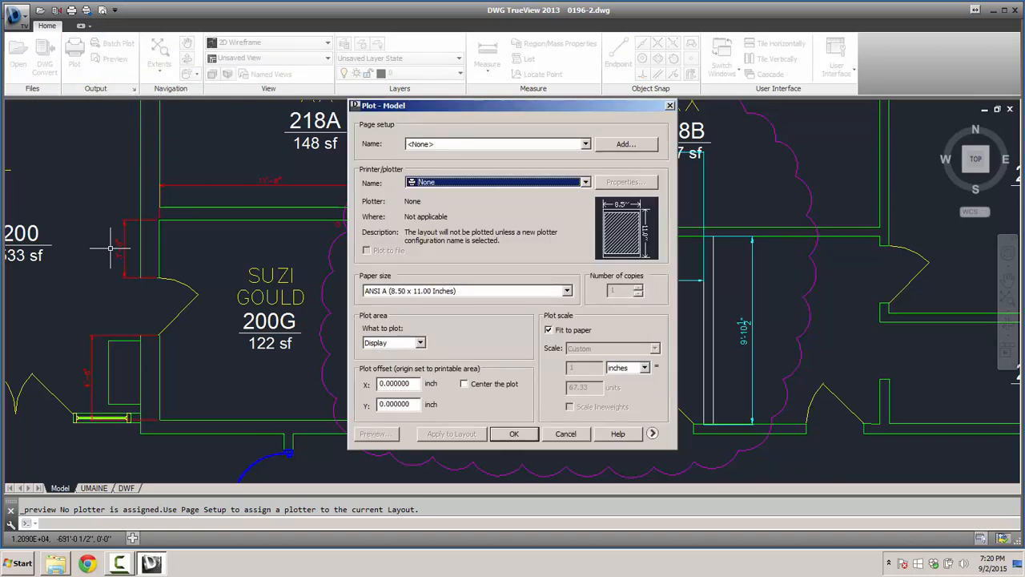
{"action": "left_click", "coordinate": [586, 182]}
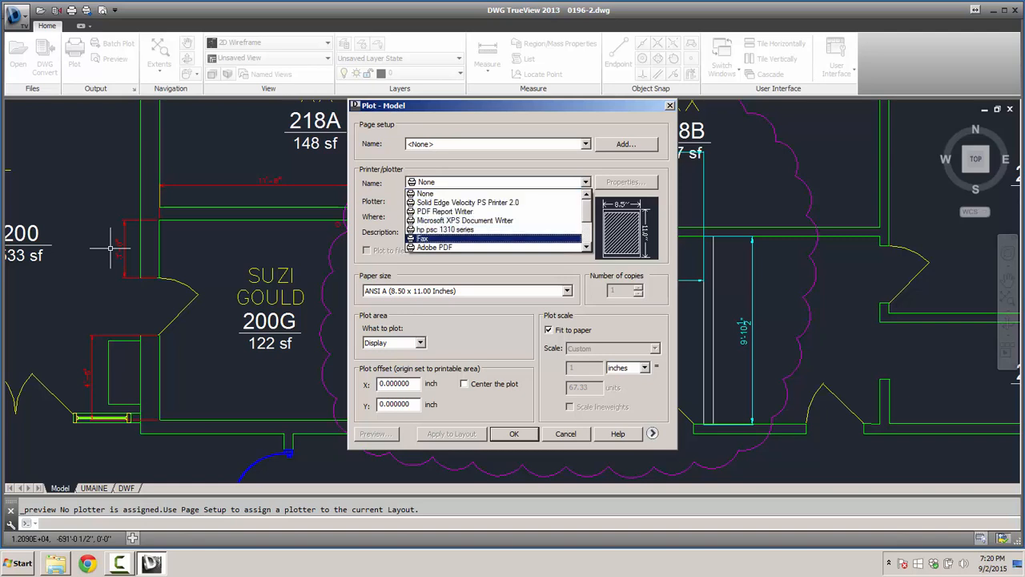
{"action": "left_click", "coordinate": [481, 247]}
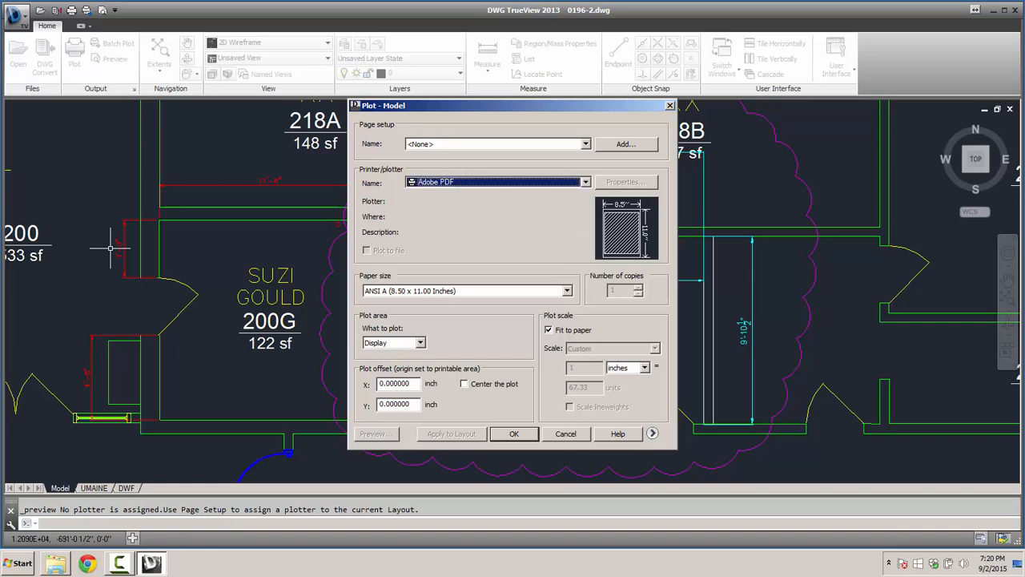
{"action": "left_click", "coordinate": [567, 290]}
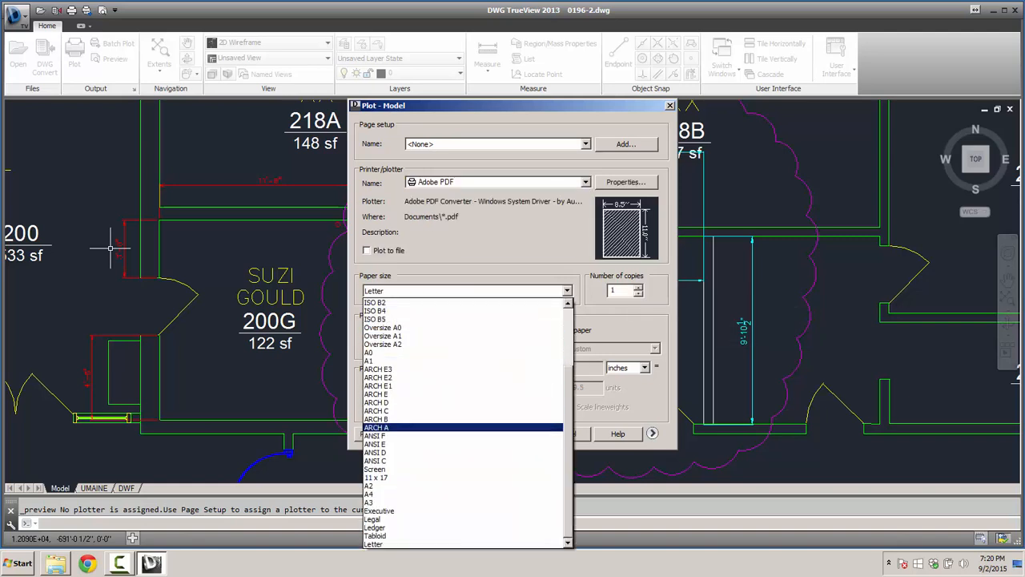
{"action": "left_click", "coordinate": [463, 478]}
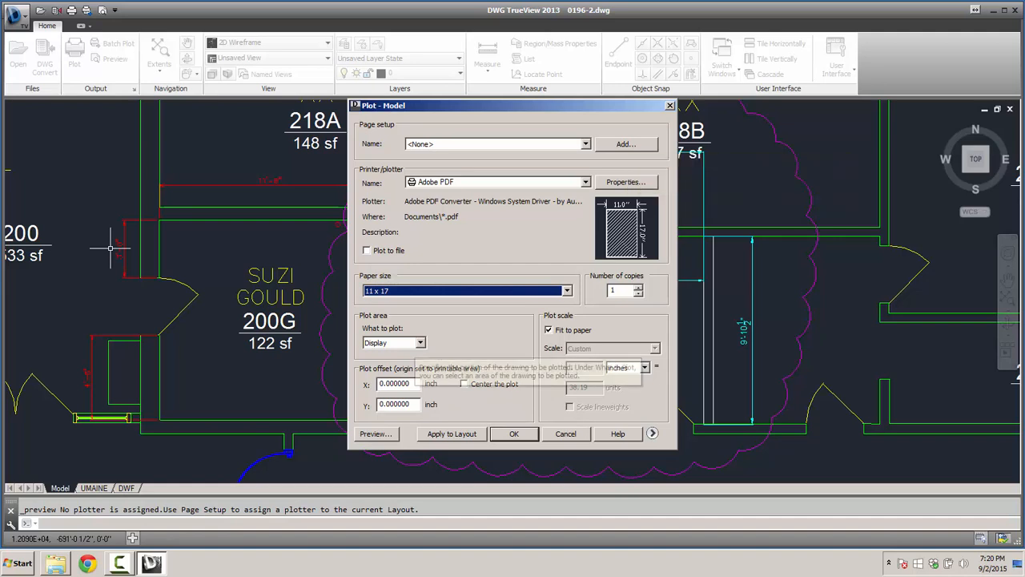
{"action": "left_click", "coordinate": [420, 342]}
{"action": "left_click", "coordinate": [419, 342]}
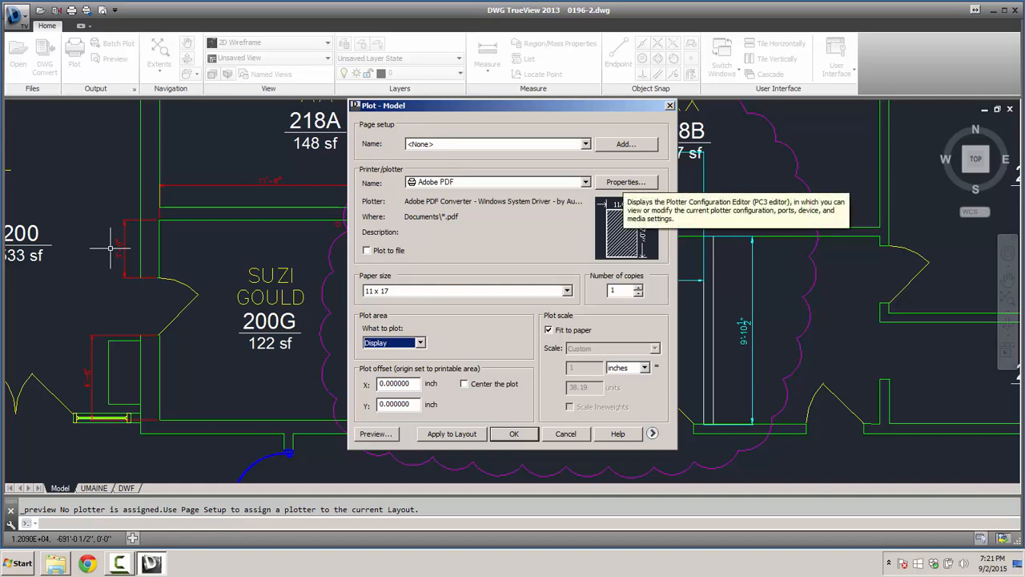
- Review the Adobe PDF plotter's general, port and media settings, then close them
{"action": "left_click", "coordinate": [625, 182]}
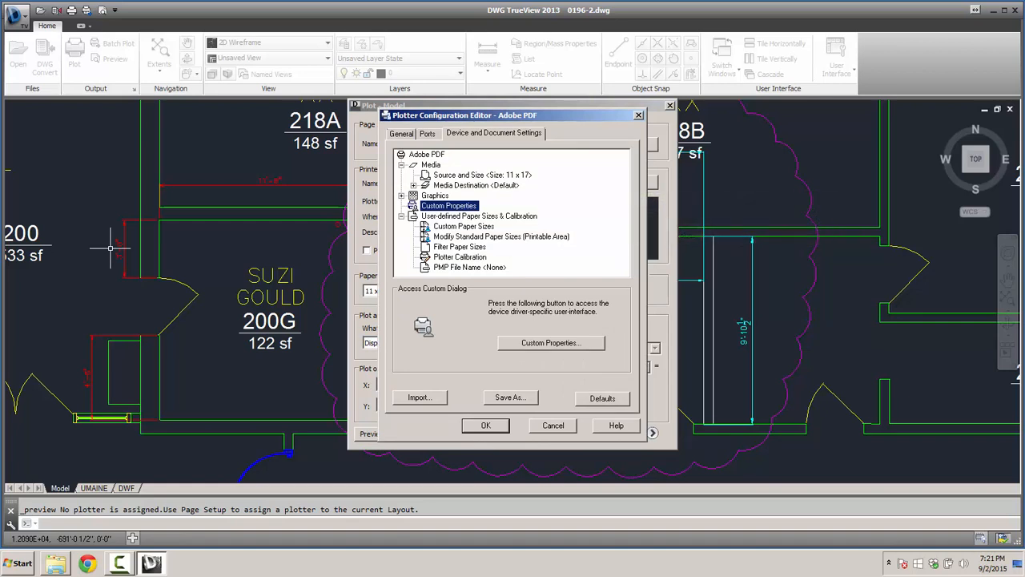
{"action": "key", "text": "ctrl+Tab"}
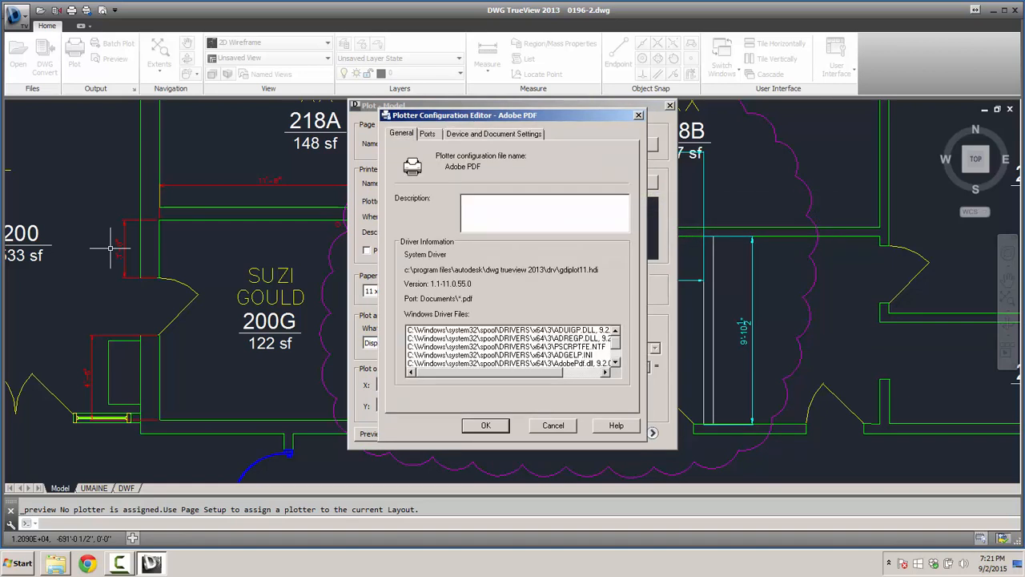
{"action": "key", "text": "ctrl+Tab"}
{"action": "key", "text": "ctrl+Tab"}
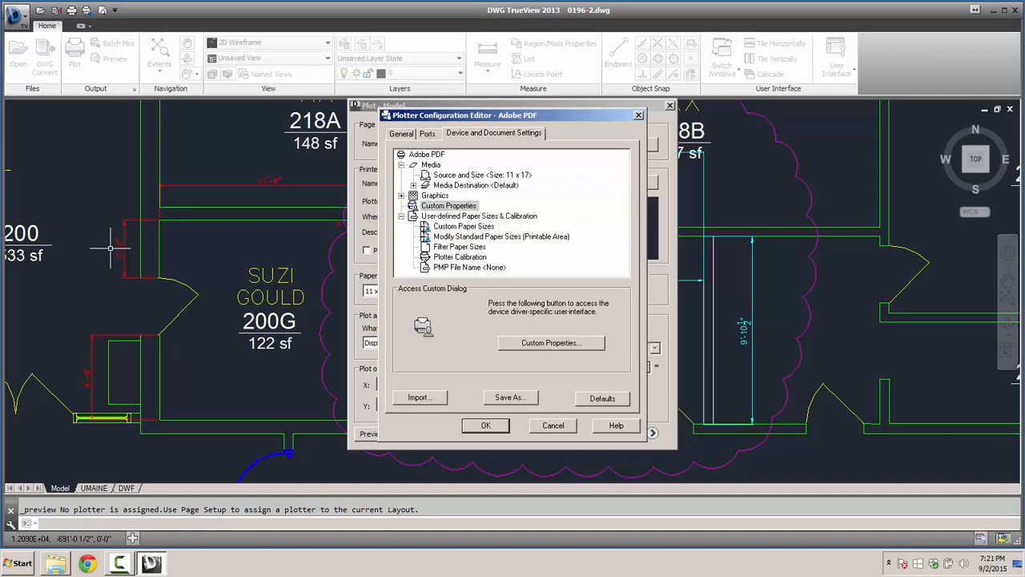
{"action": "key", "text": "Up"}
{"action": "key", "text": "Up"}
{"action": "key", "text": "Up"}
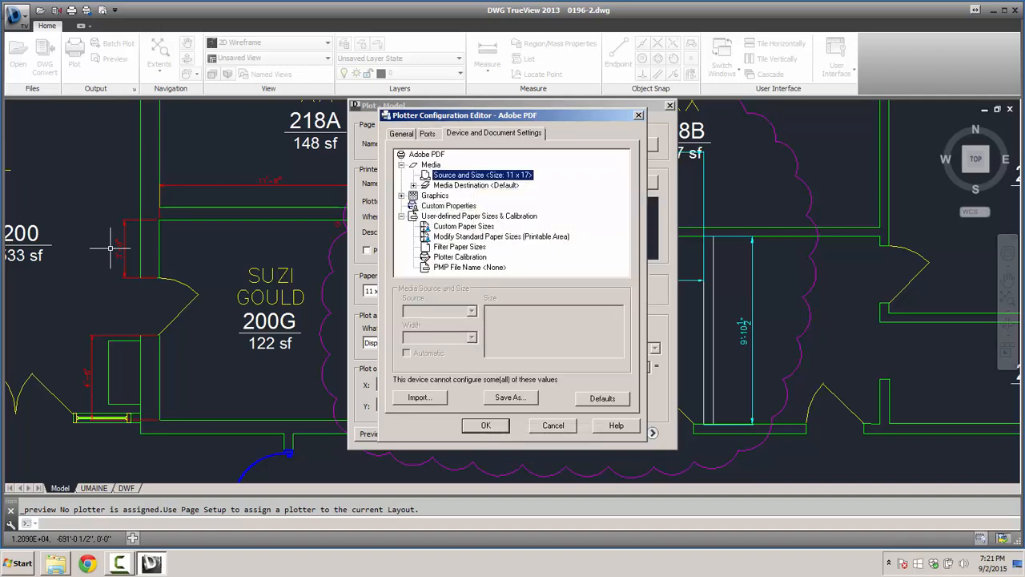
{"action": "key", "text": "Escape"}
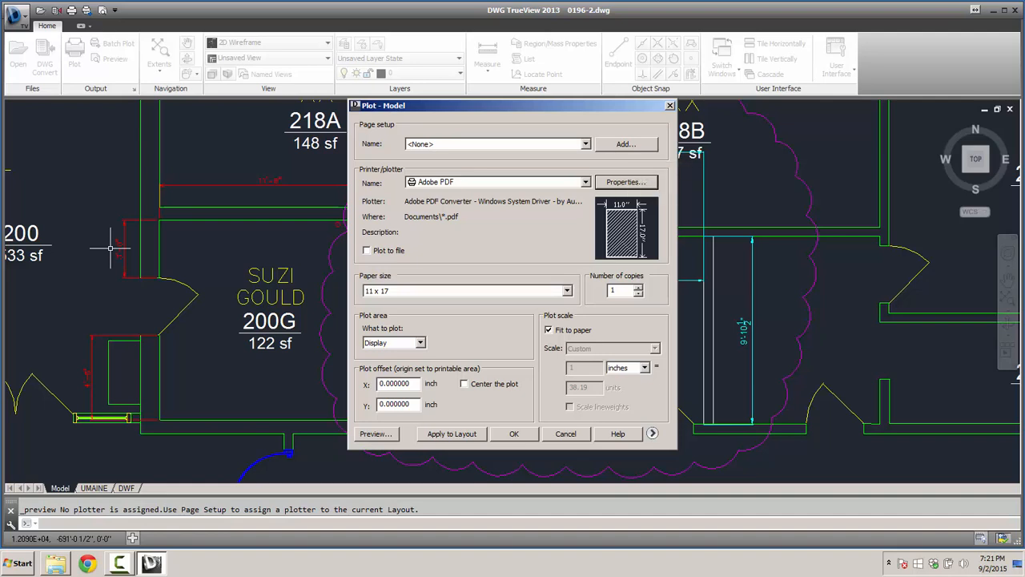
- Preview the 11 x 17 plot, then cancel plotting and exit DWG TrueView 2013
{"action": "left_click", "coordinate": [376, 434]}
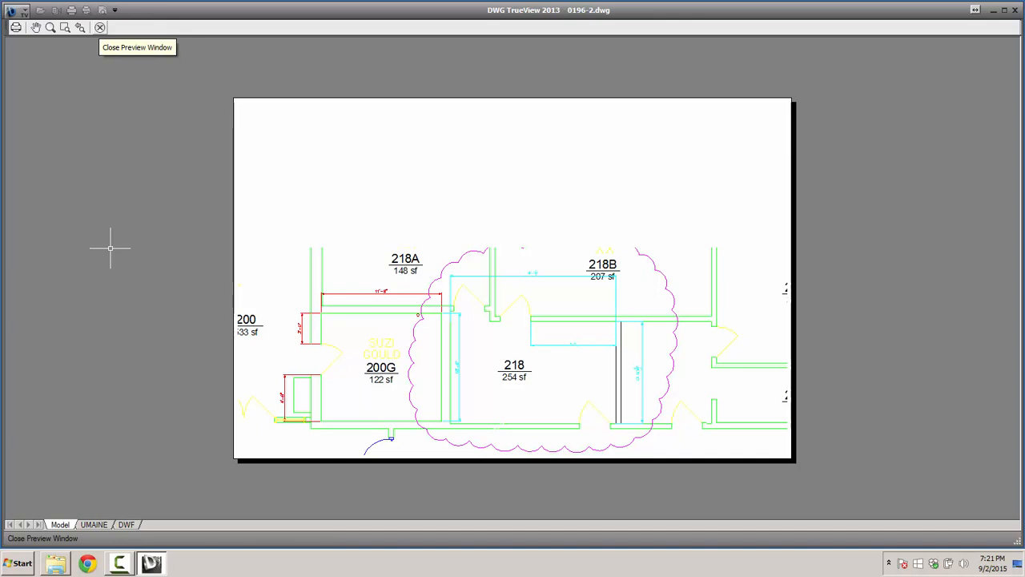
{"action": "key", "text": "Escape"}
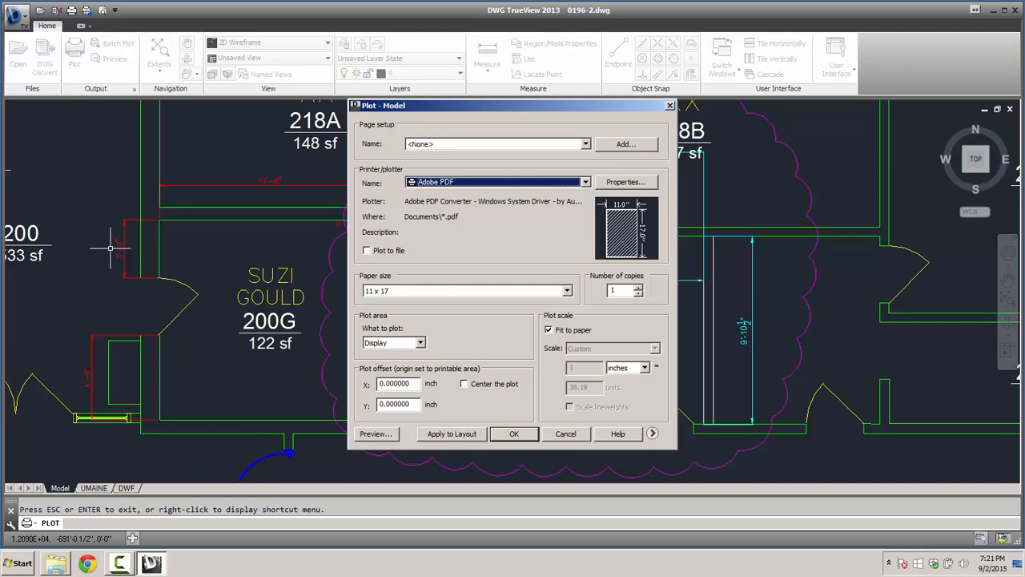
{"action": "left_click", "coordinate": [566, 434]}
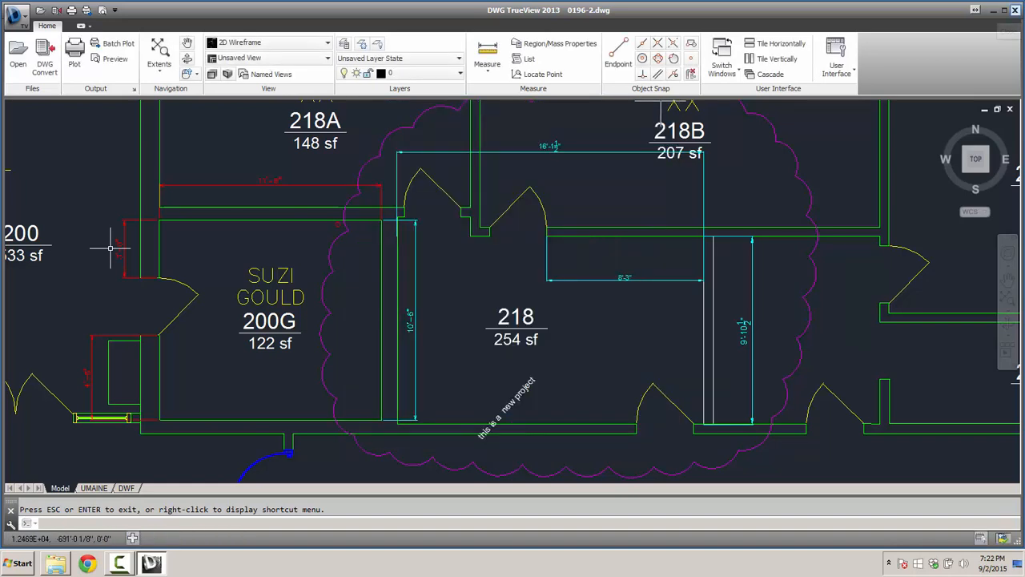
{"action": "left_click", "coordinate": [1015, 10]}
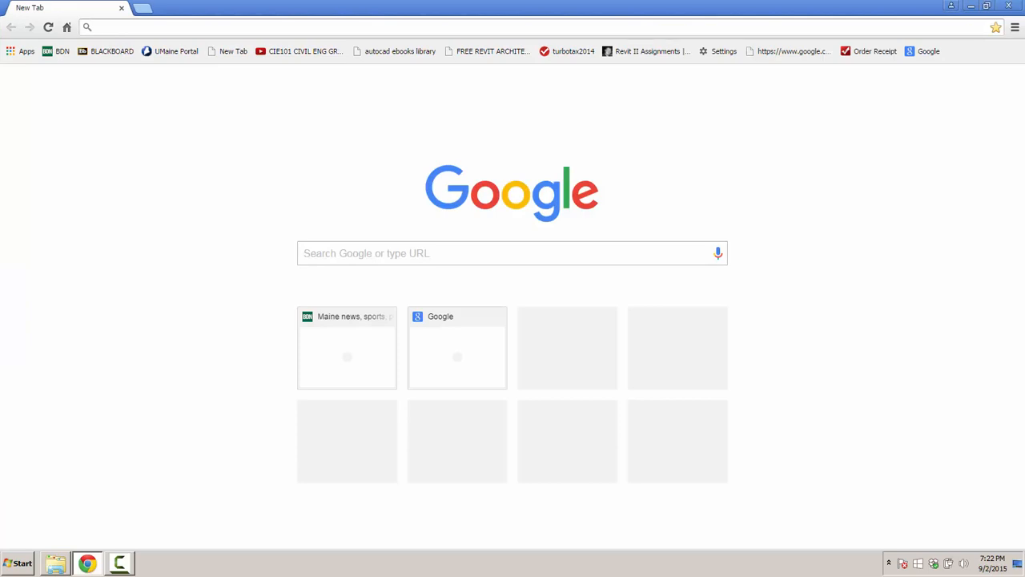
- Search Google for 'autocad 360' and go to the autocad360.com site
{"action": "type", "text": "aut"}
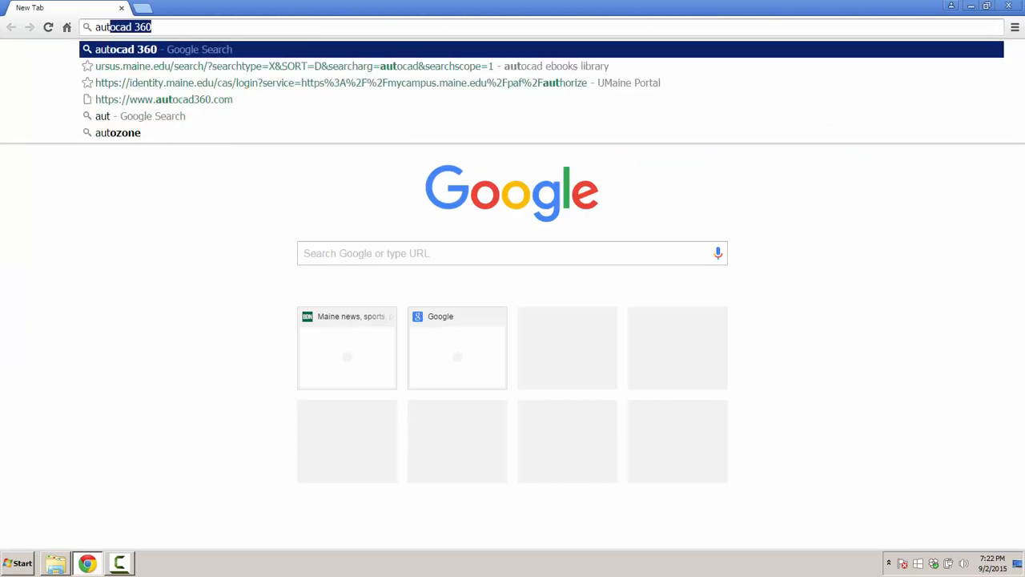
{"action": "type", "text": "ocad 360"}
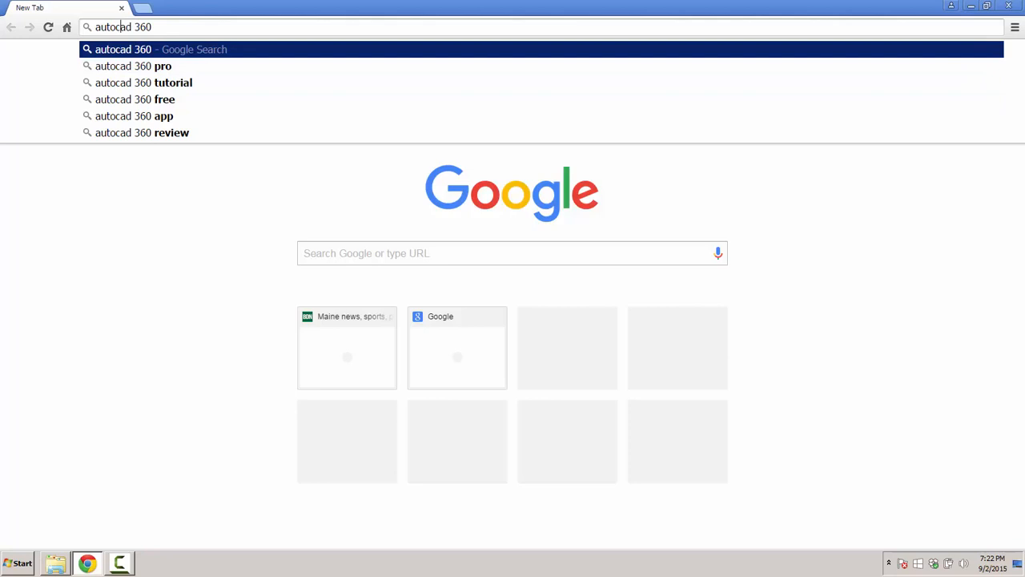
{"action": "key", "text": "Return"}
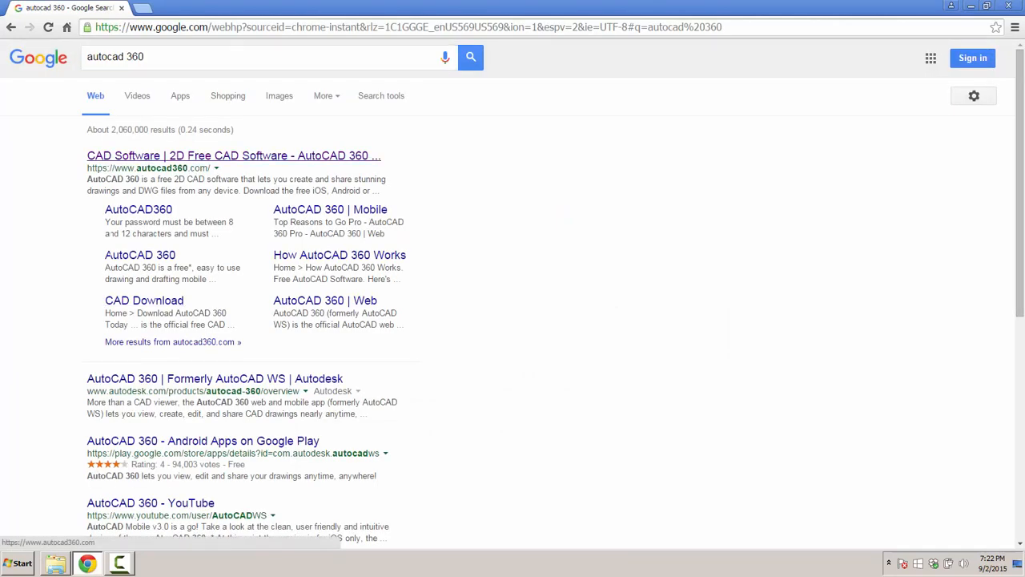
{"action": "left_click", "coordinate": [161, 156]}
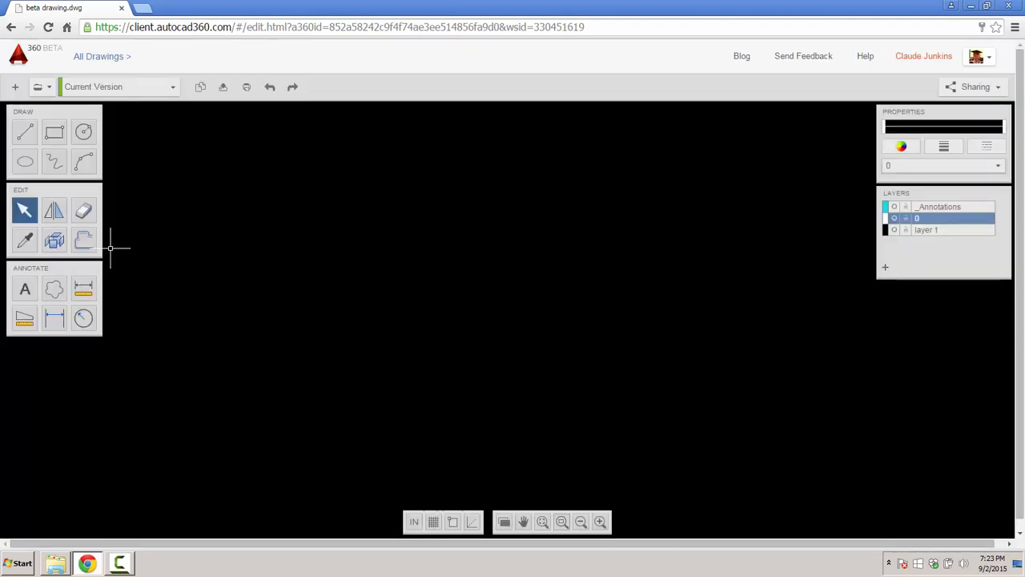
- In Manage Sharing, add the reviewer's e-mail address and confirm with OK
{"action": "left_click", "coordinate": [976, 87]}
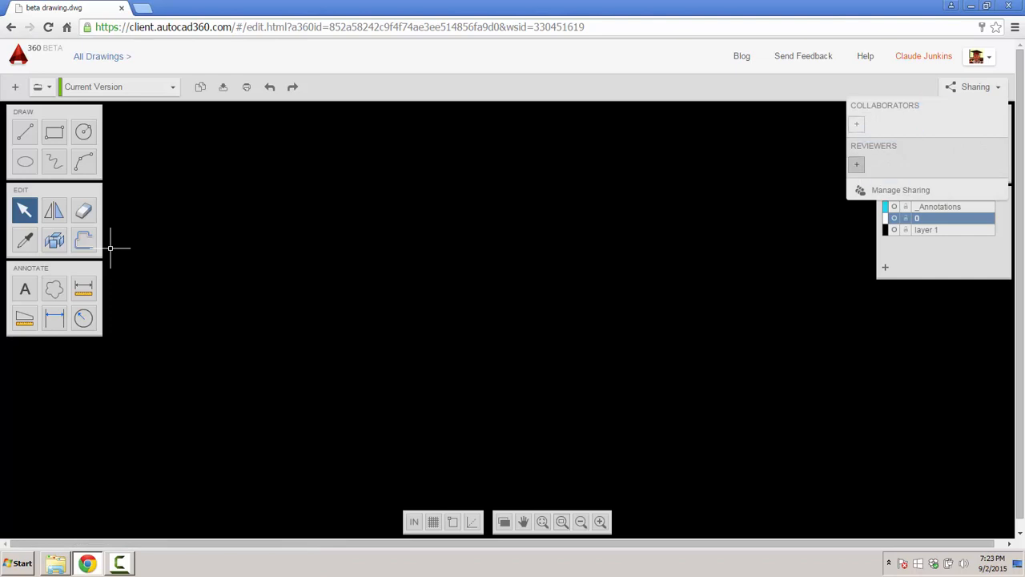
{"action": "left_click", "coordinate": [900, 190]}
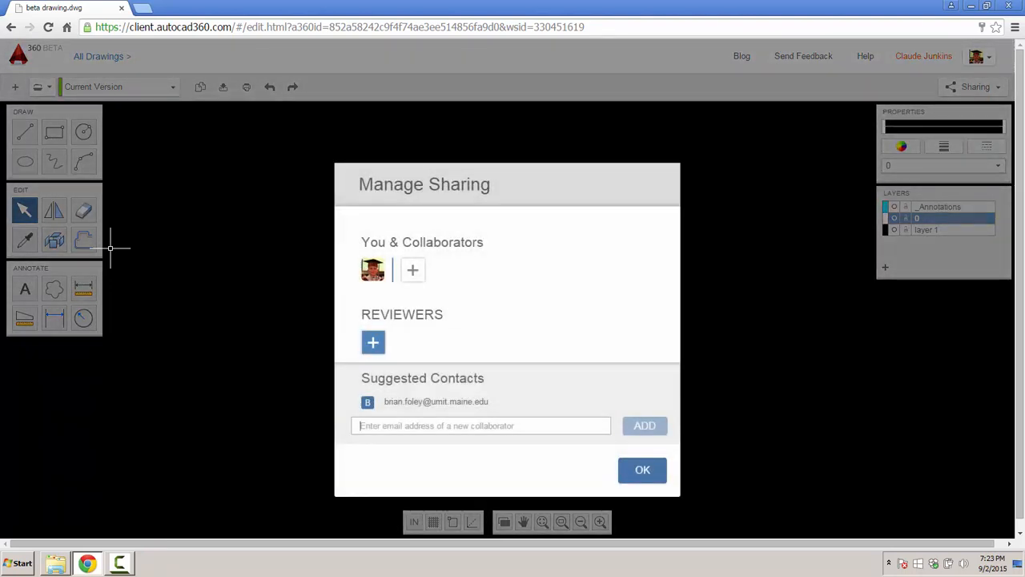
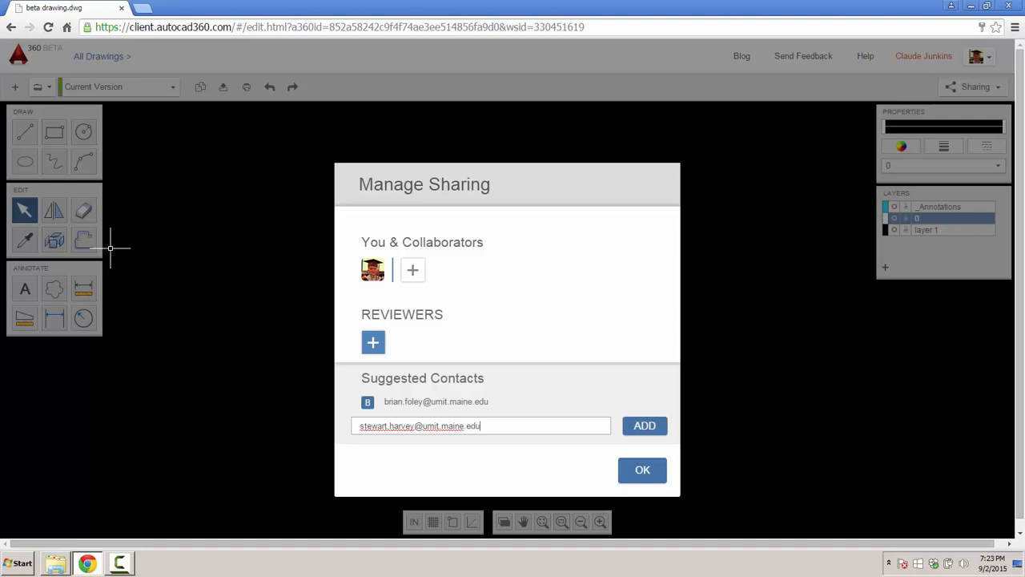
{"action": "key", "text": "Tab"}
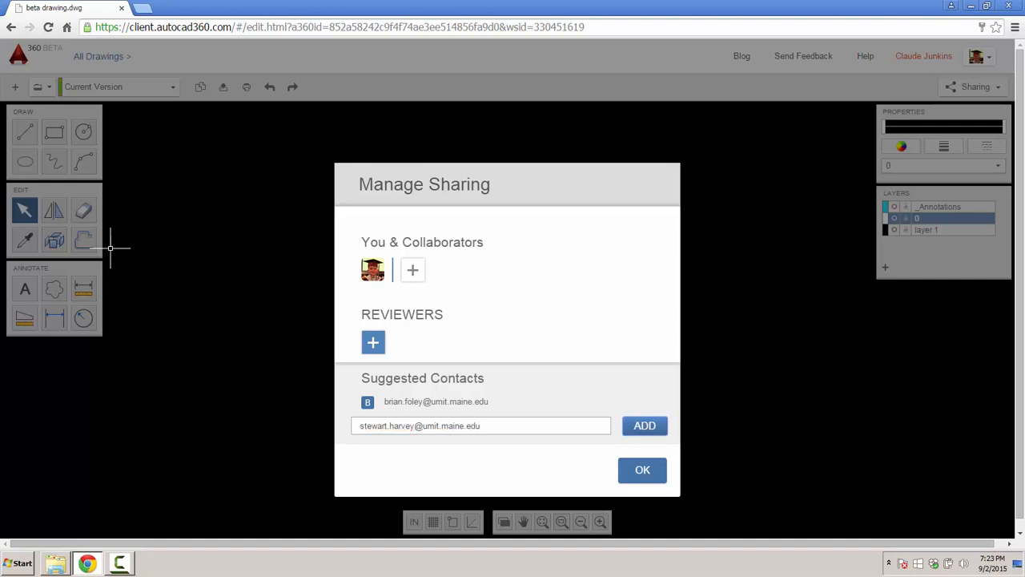
{"action": "key", "text": "Return"}
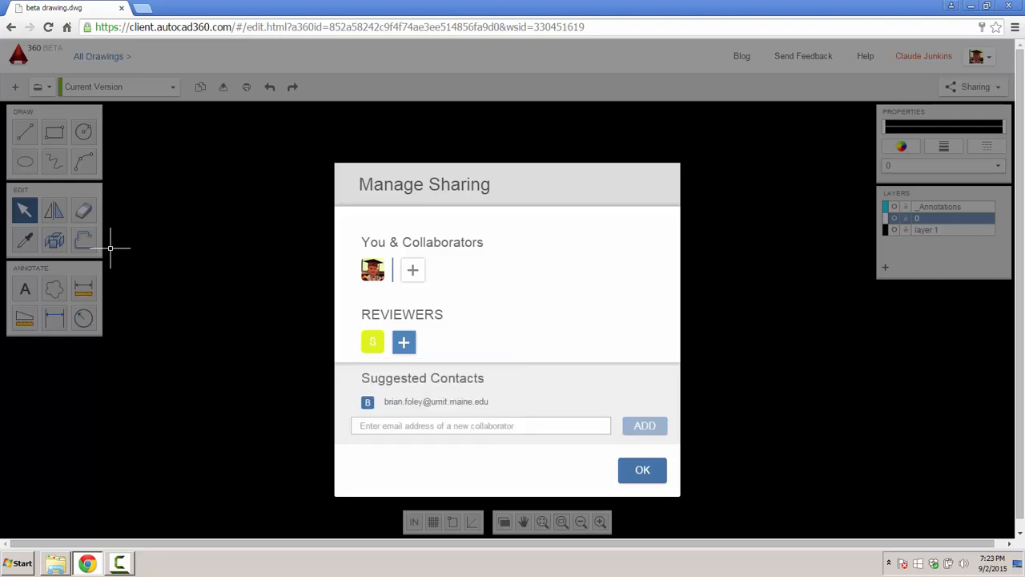
{"action": "key", "text": "Return"}
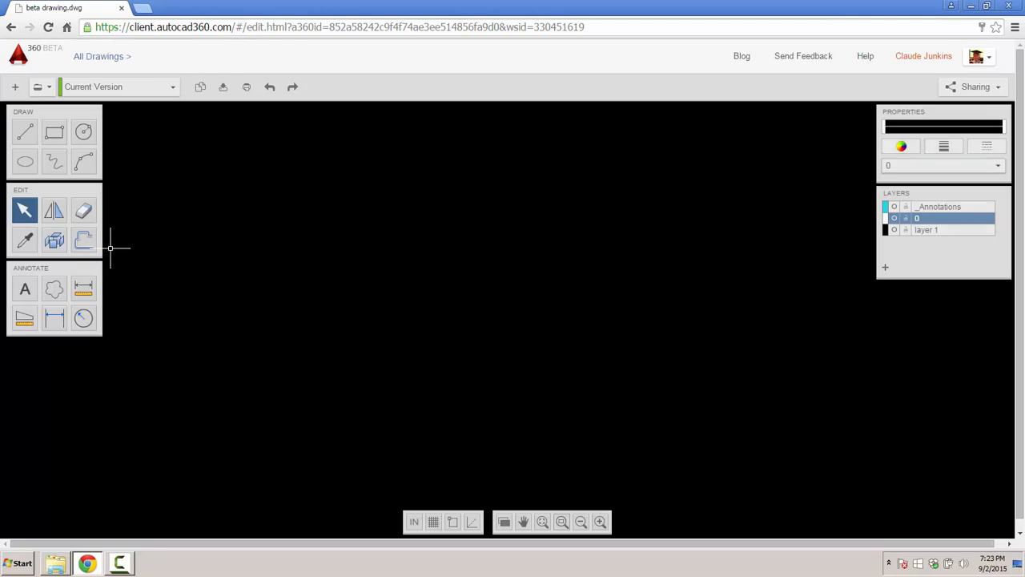
- Check the new reviewer's card in the Sharing list, then close the Chrome window
{"action": "mouse_move", "coordinate": [859, 165]}
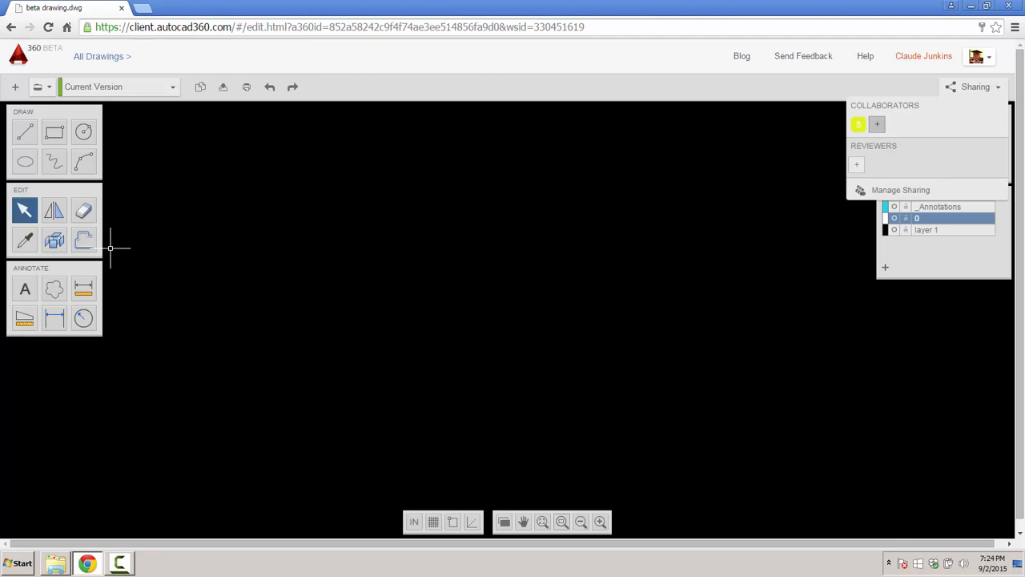
{"action": "mouse_move", "coordinate": [859, 125]}
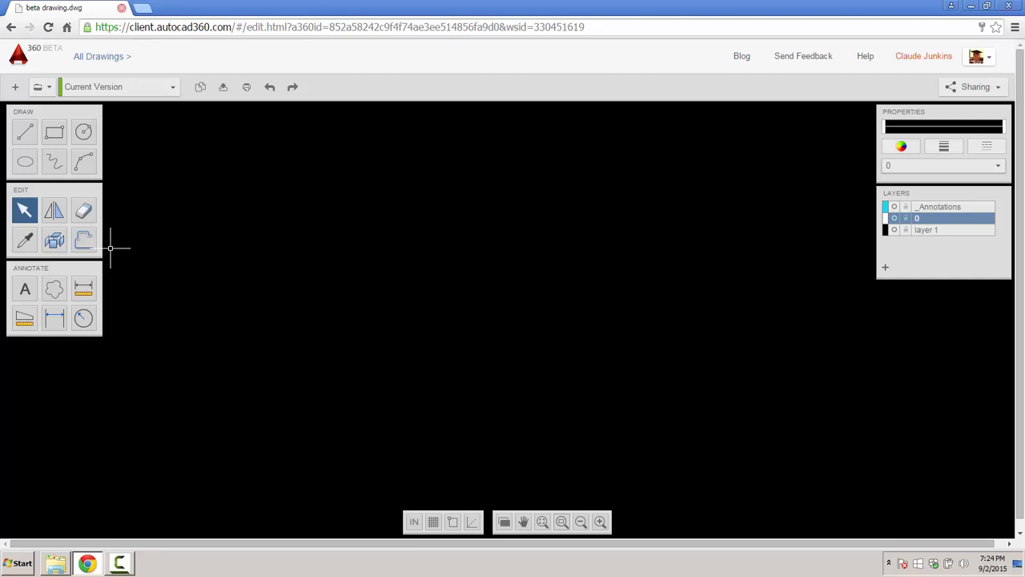
{"action": "key", "text": "ctrl+w"}
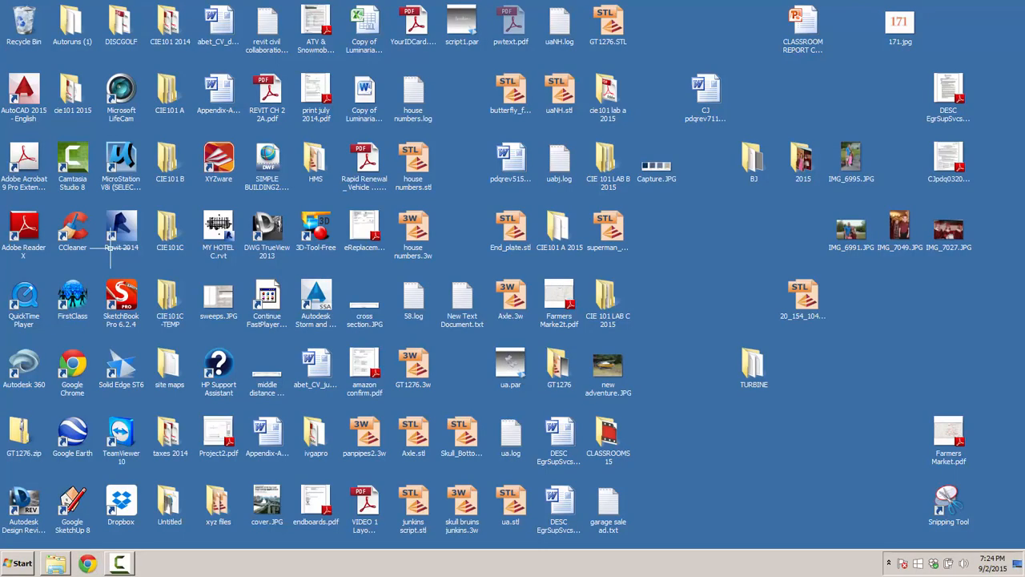